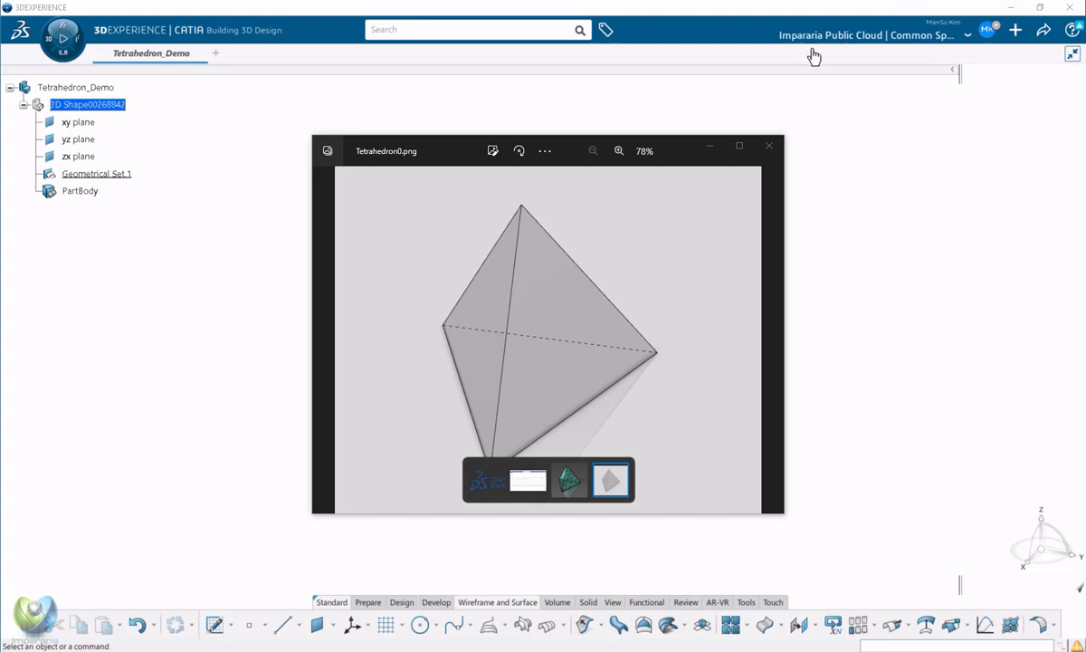
# Close the Tetrahedron0.png reference image and rename Geometrical Set.1 as Standard.
pyautogui.click(767, 148)
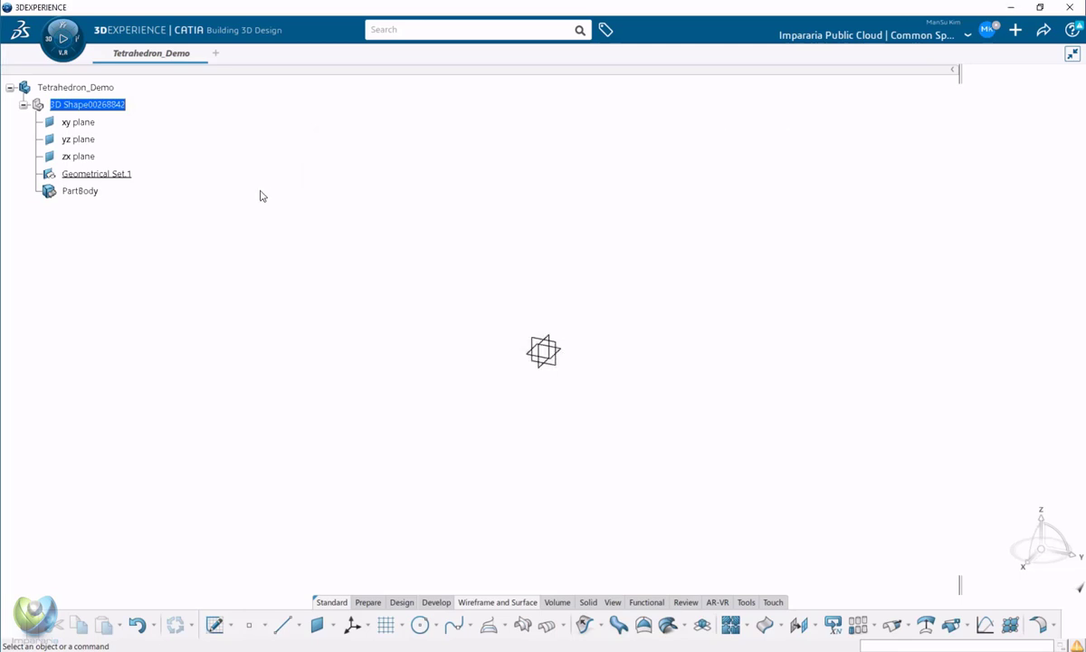
pyautogui.click(109, 174)
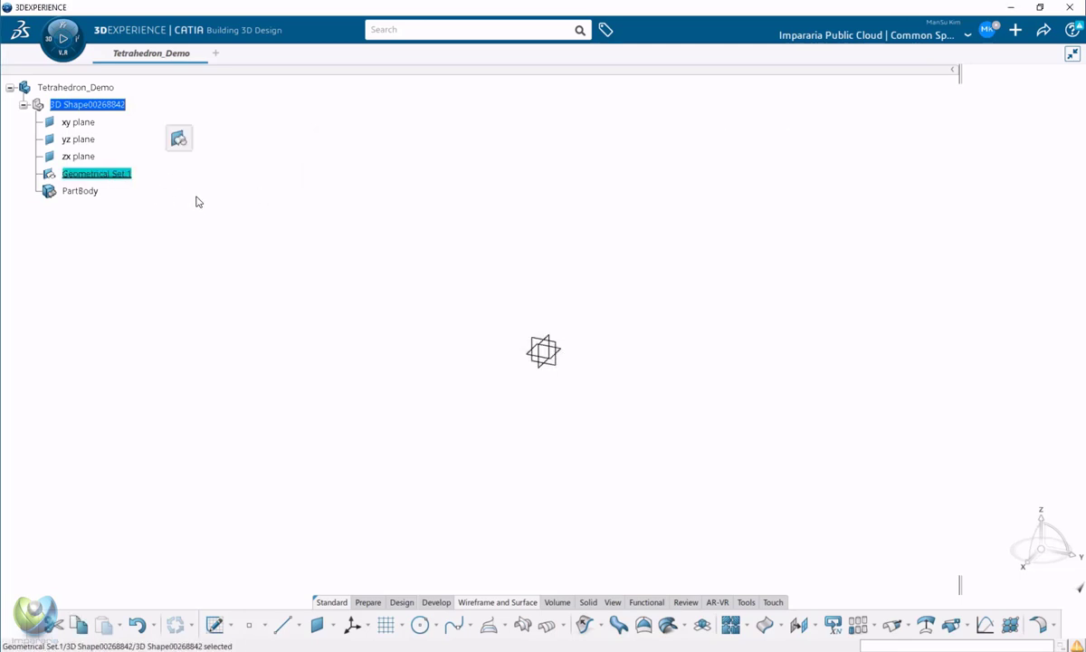
pyautogui.hotkey('alt', 'Return')
pyautogui.click(440, 121)
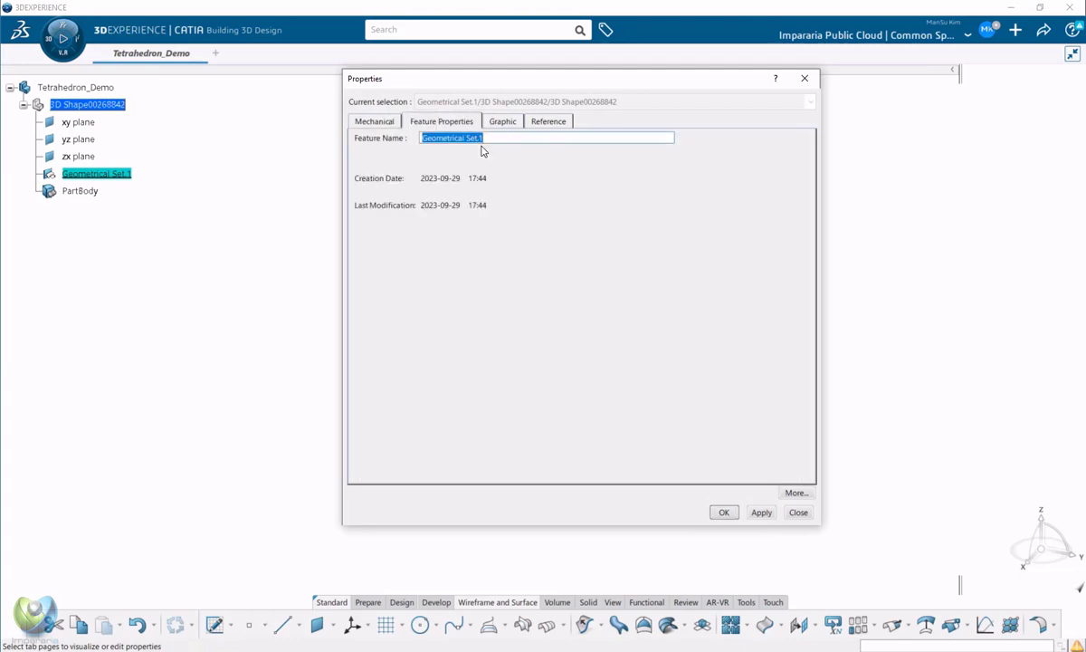
pyautogui.write('Standard')
pyautogui.press('Return')
pyautogui.click(590, 264)
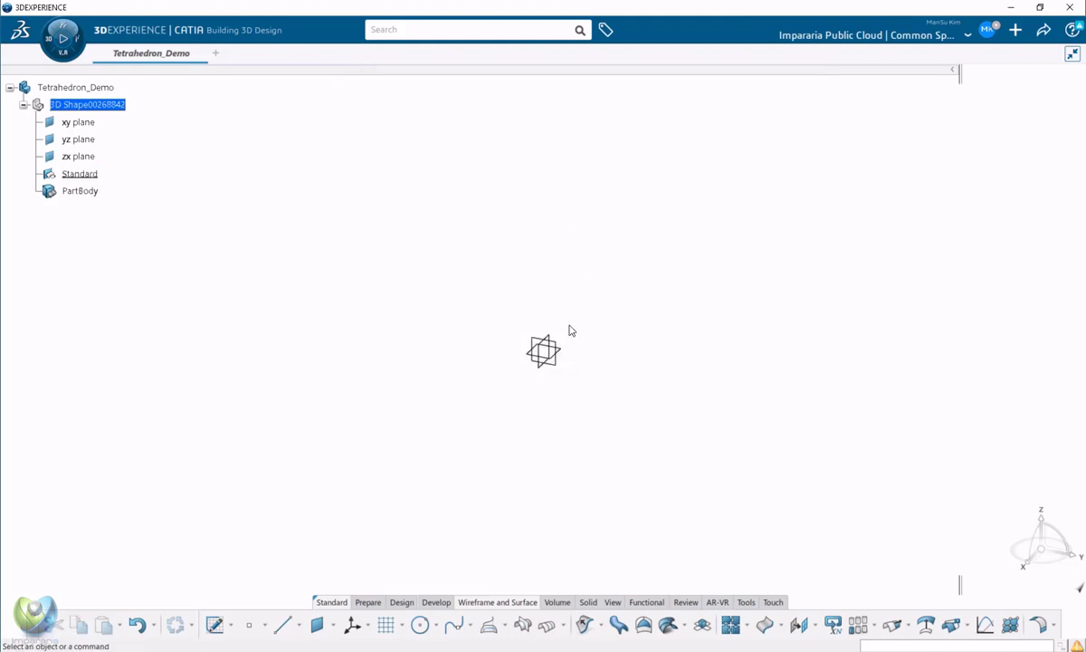
# Hide the xy, yz and zx reference planes.
pyautogui.click(90, 124)
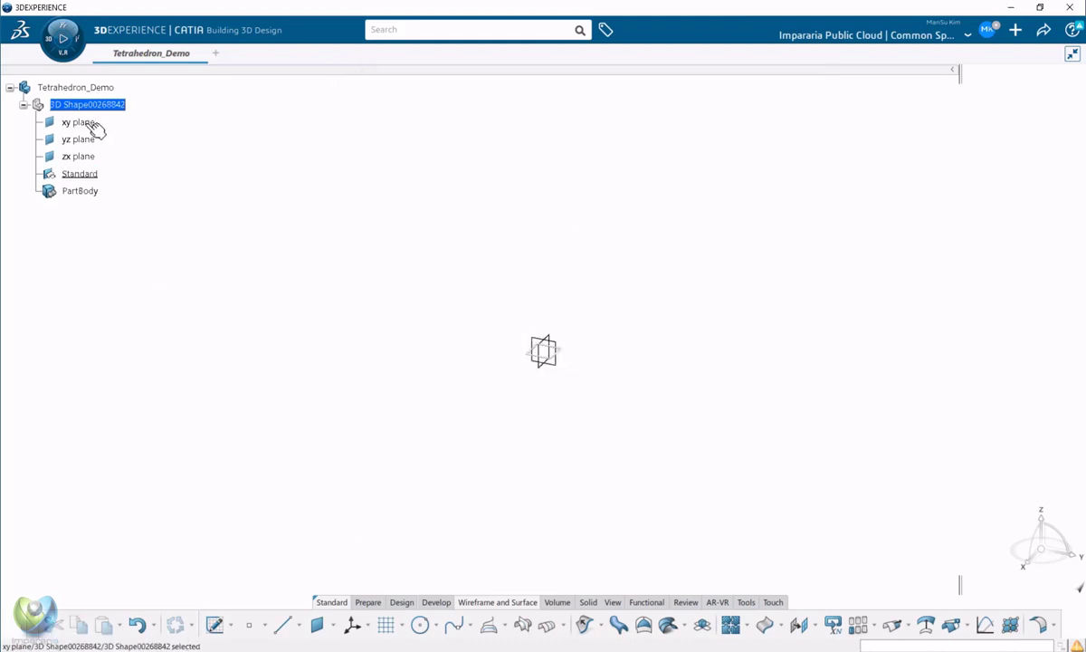
pyautogui.keyDown('shift'); pyautogui.click(87, 158); pyautogui.keyUp('shift')
pyautogui.rightClick(82, 160)
pyautogui.press('h')
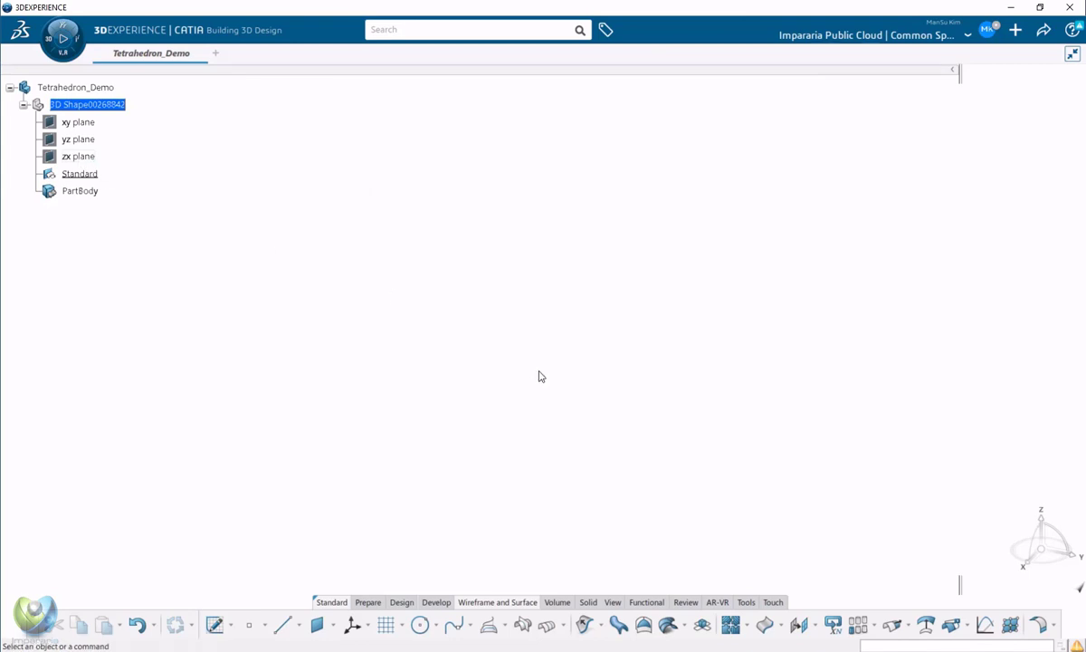
pyautogui.click(80, 157)
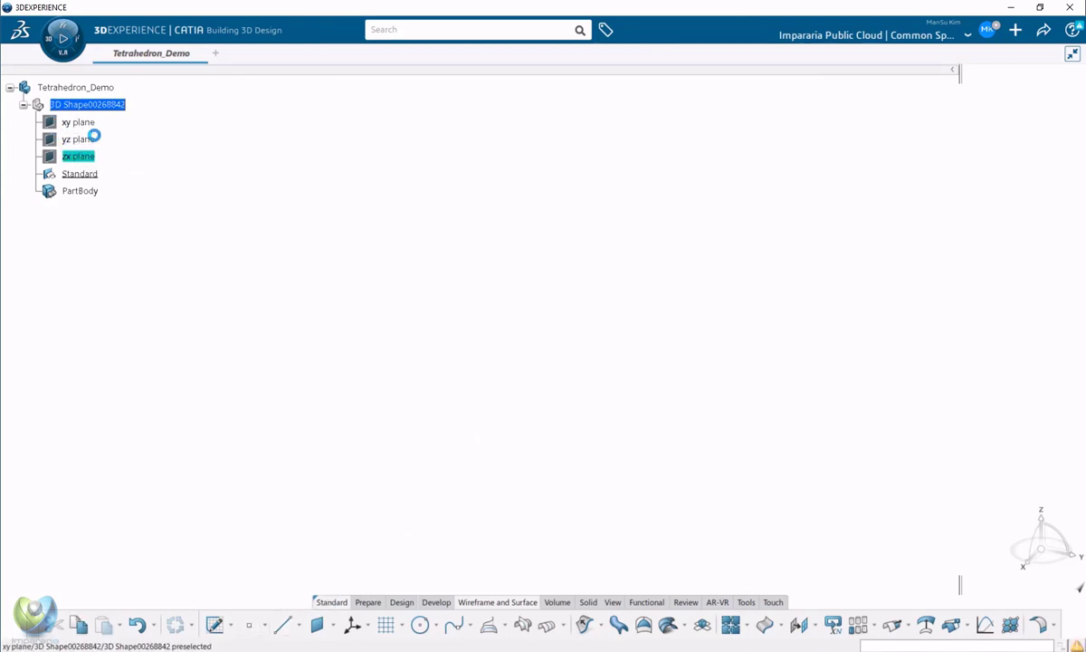
pyautogui.click(83, 124)
pyautogui.click(214, 243)
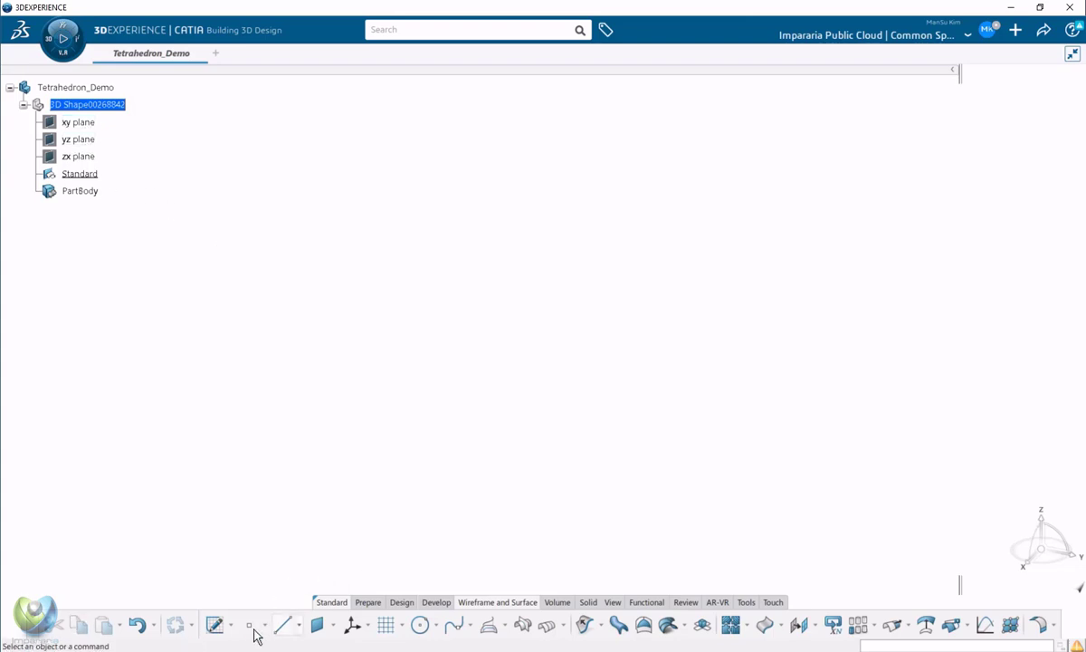
# Create a coordinate point at X 0 mm, Y 500 mm, Z 0 mm relative to the default origin.
pyautogui.click(249, 625)
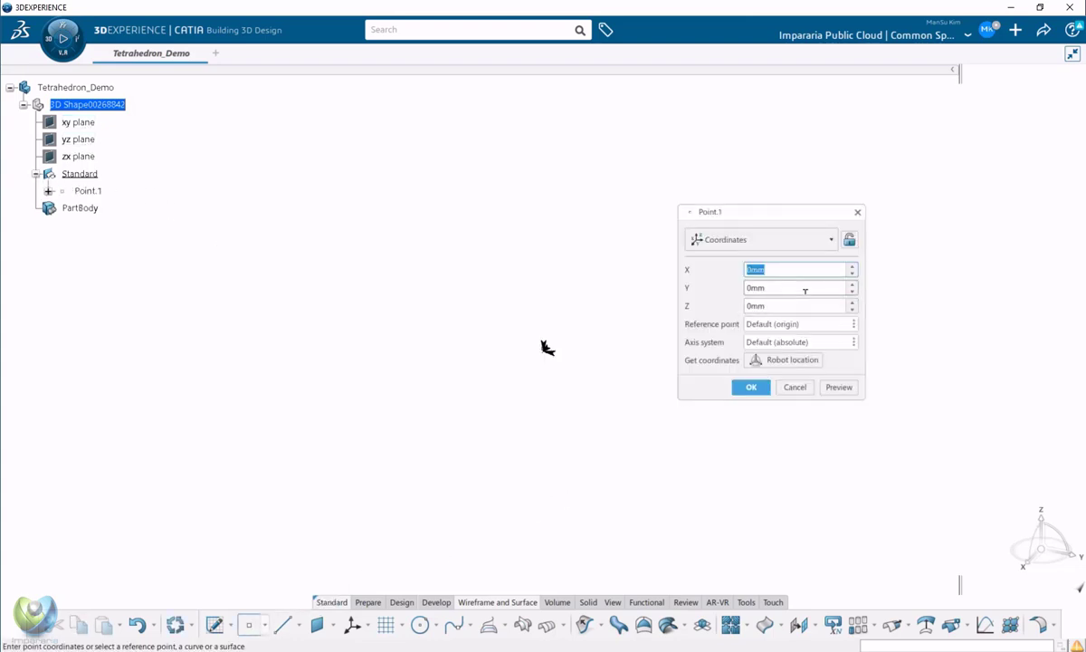
pyautogui.press('Tab')
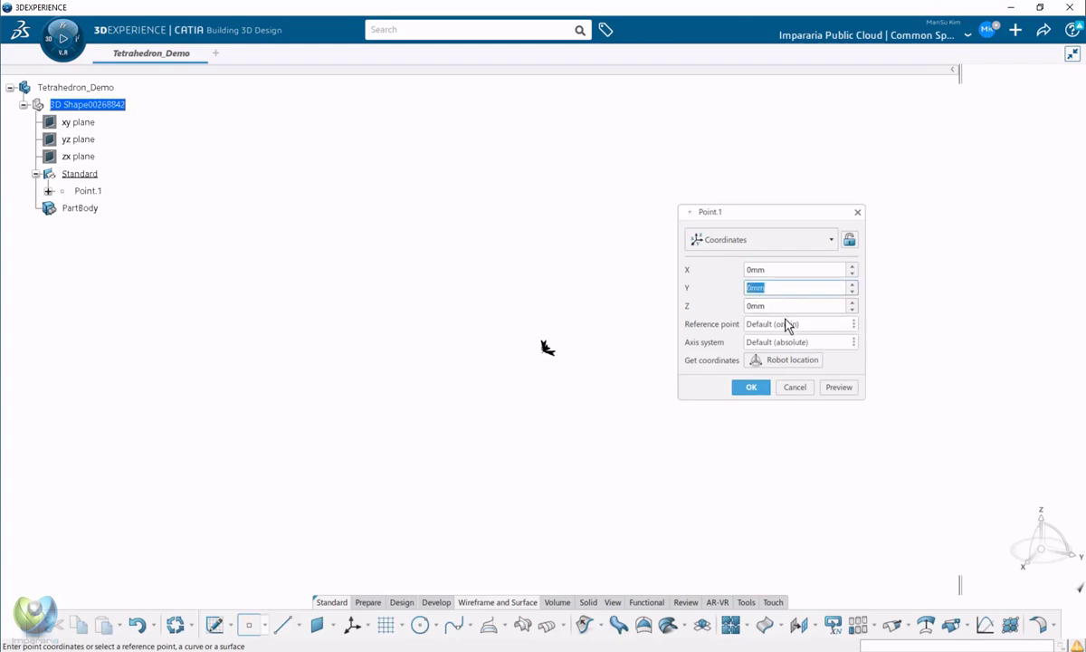
pyautogui.write('500')
pyautogui.press('Tab')
pyautogui.click(752, 387)
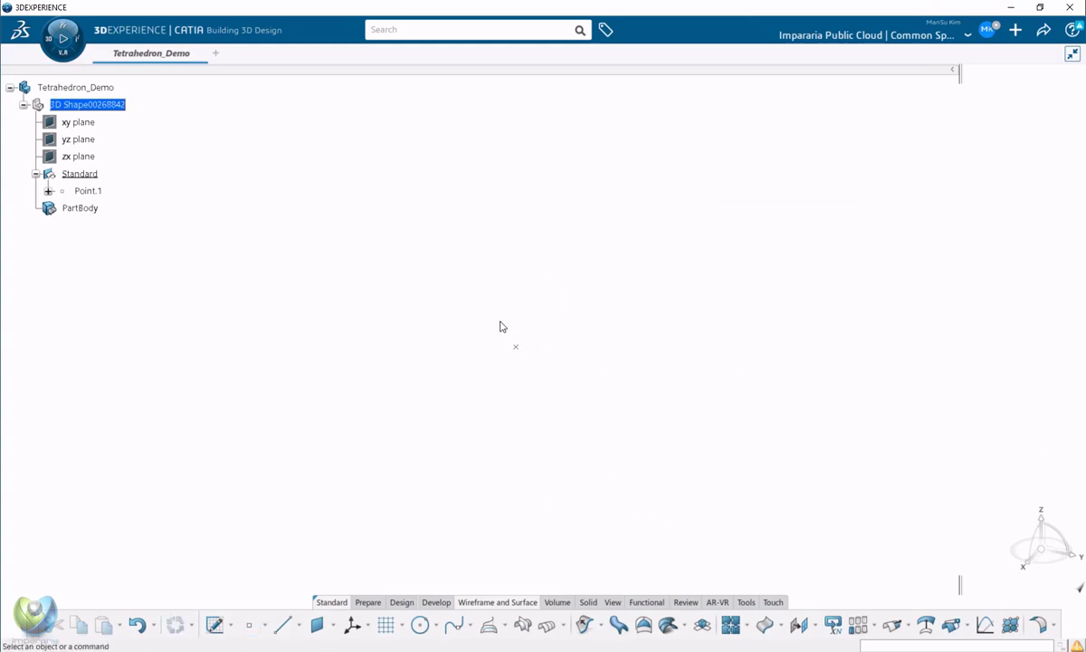
# Rename the new point in the Standard set as CenterPoint.
pyautogui.click(89, 191)
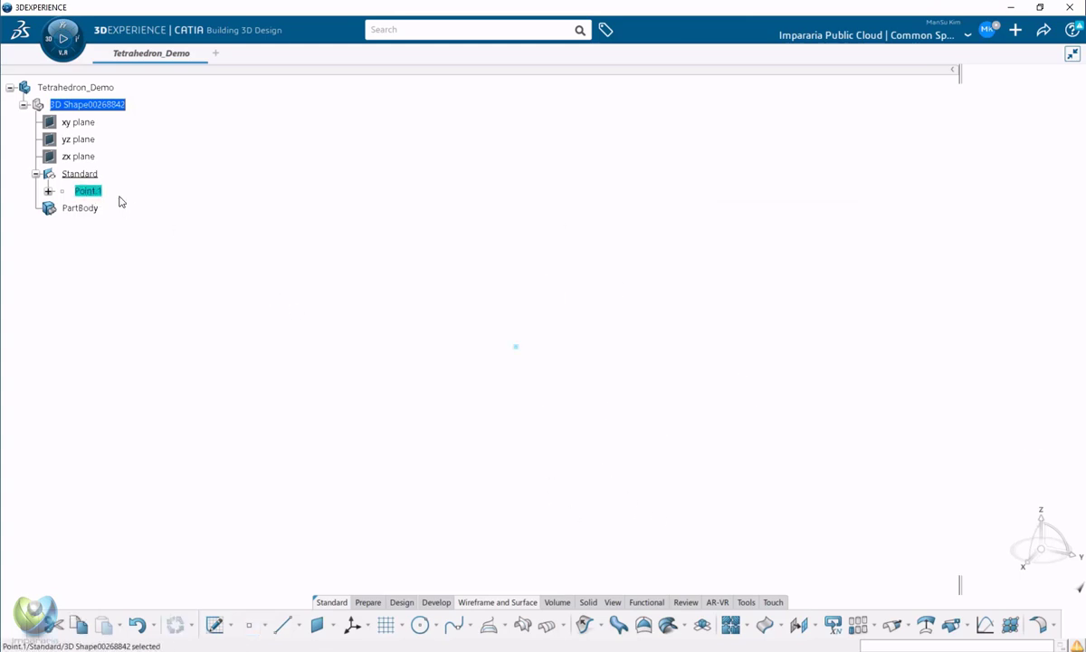
pyautogui.hotkey('alt', 'Return')
pyautogui.write('CenterPoint')
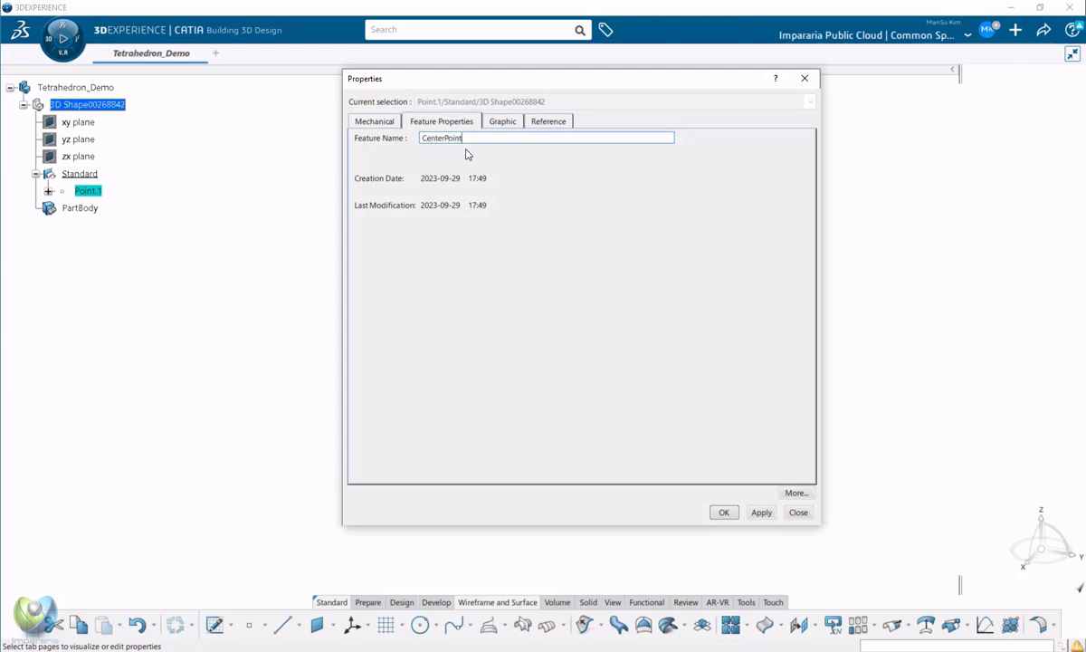
pyautogui.press('Return')
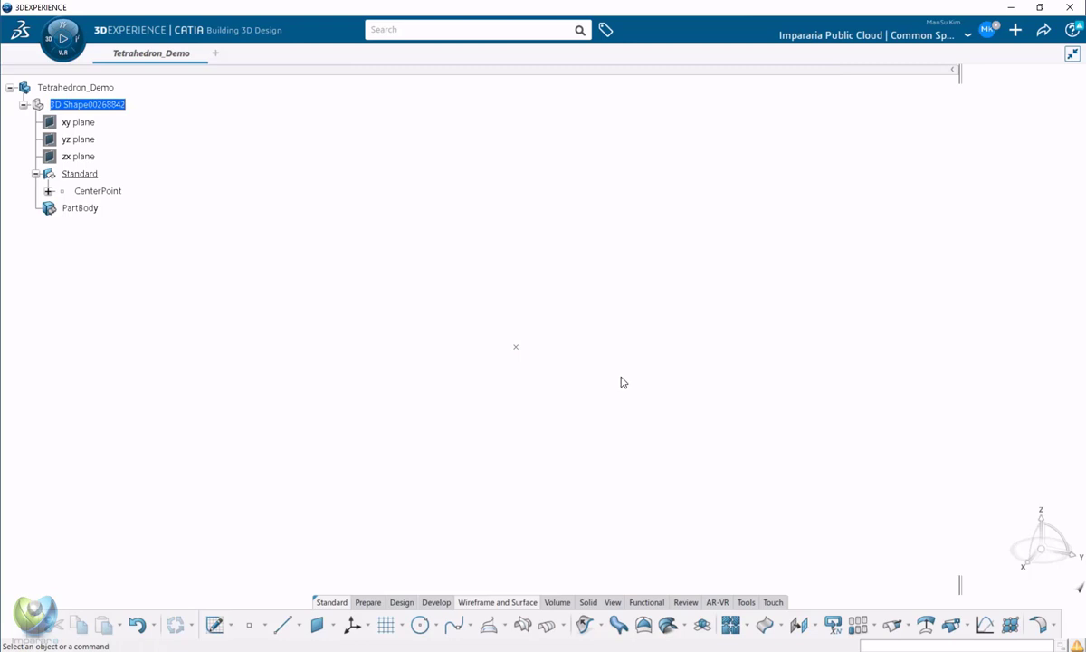
# Create a Point-Direction line from CenterPoint along the Z axis with an end offset of 100 mm.
pyautogui.click(284, 625)
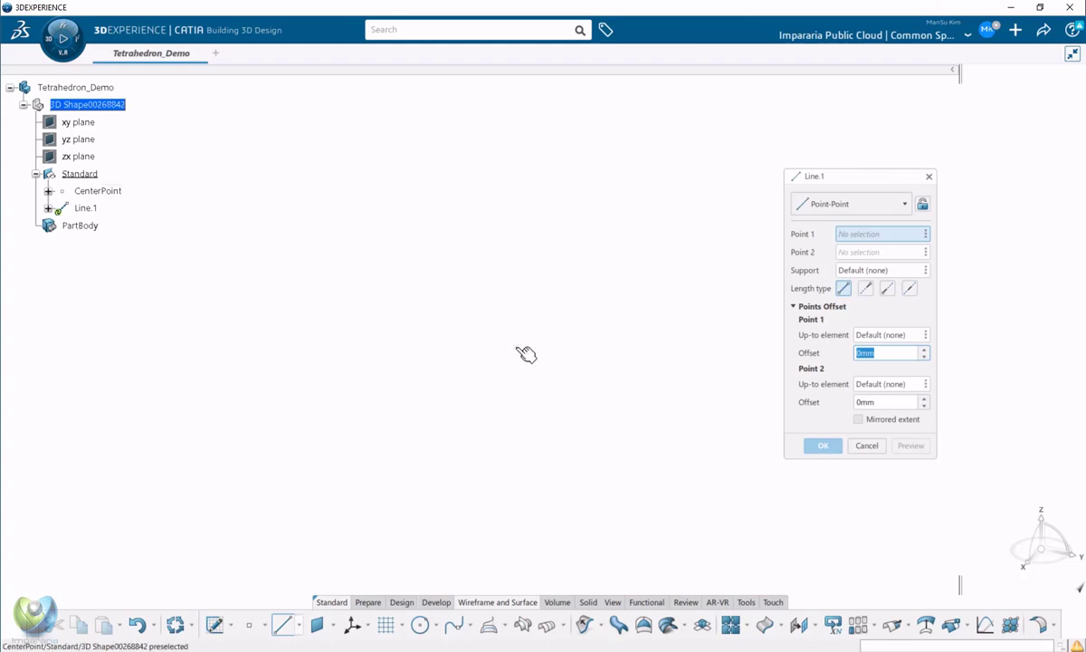
pyautogui.click(520, 349)
pyautogui.click(842, 206)
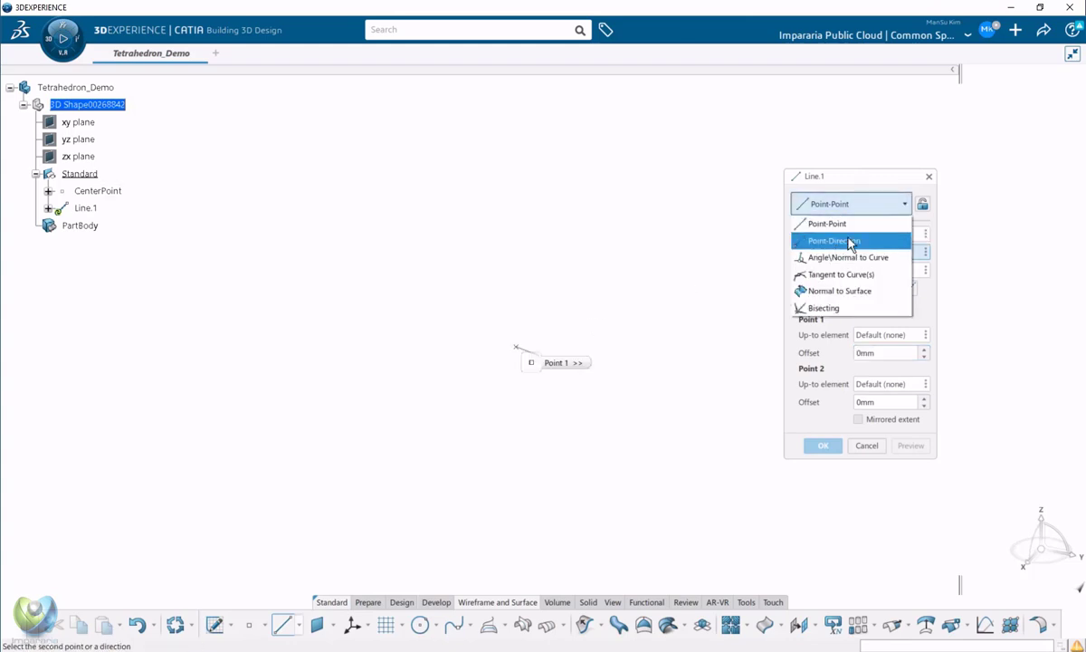
pyautogui.click(850, 241)
pyautogui.rightClick(866, 251)
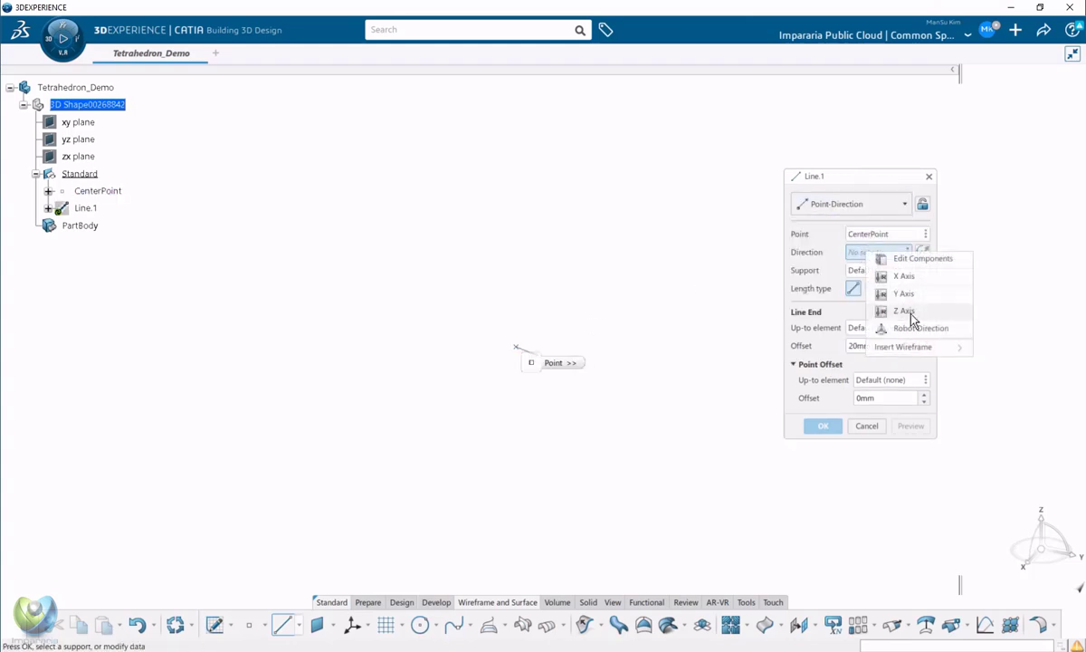
pyautogui.click(905, 311)
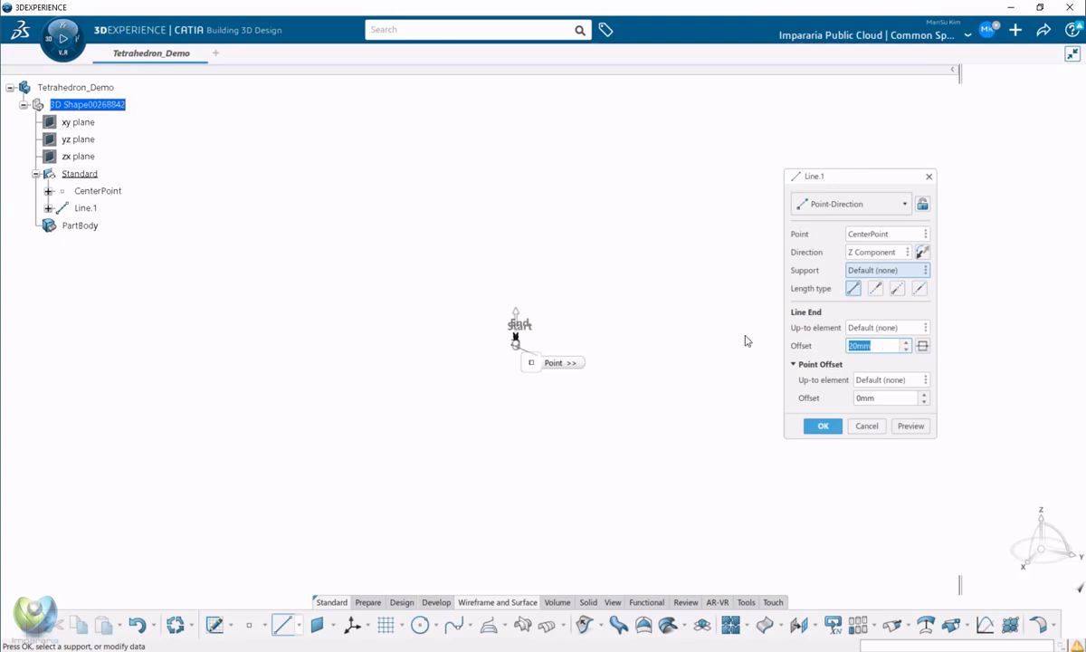
pyautogui.write('100')
pyautogui.press('Return')
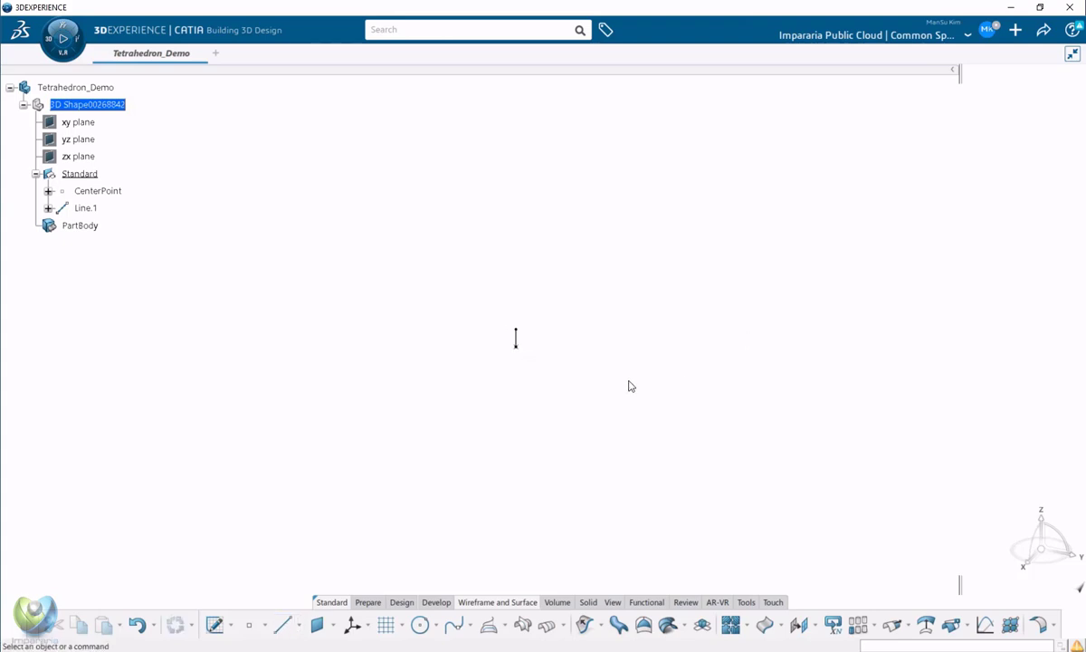
# Create a plane from the vertical line and CenterPoint, perpendicular to the line at its lower end.
pyautogui.moveTo(631, 387); pyautogui.dragTo(543, 289, button='middle')
pyautogui.moveTo(524, 350); pyautogui.dragTo(516, 340, button='middle')
pyautogui.click(317, 627)
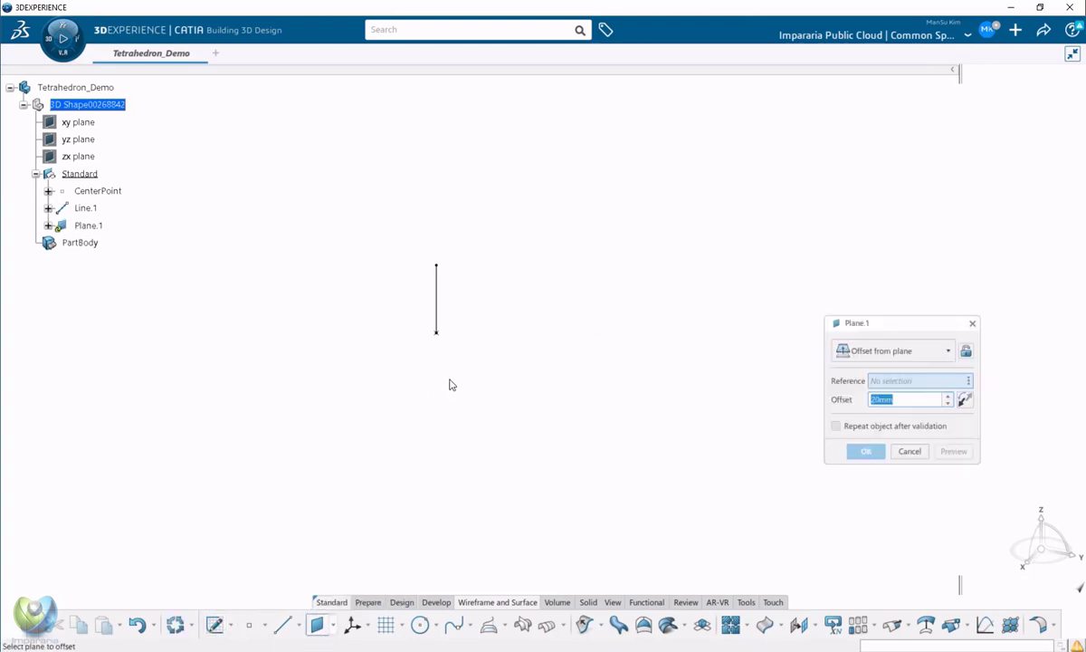
pyautogui.click(436, 324)
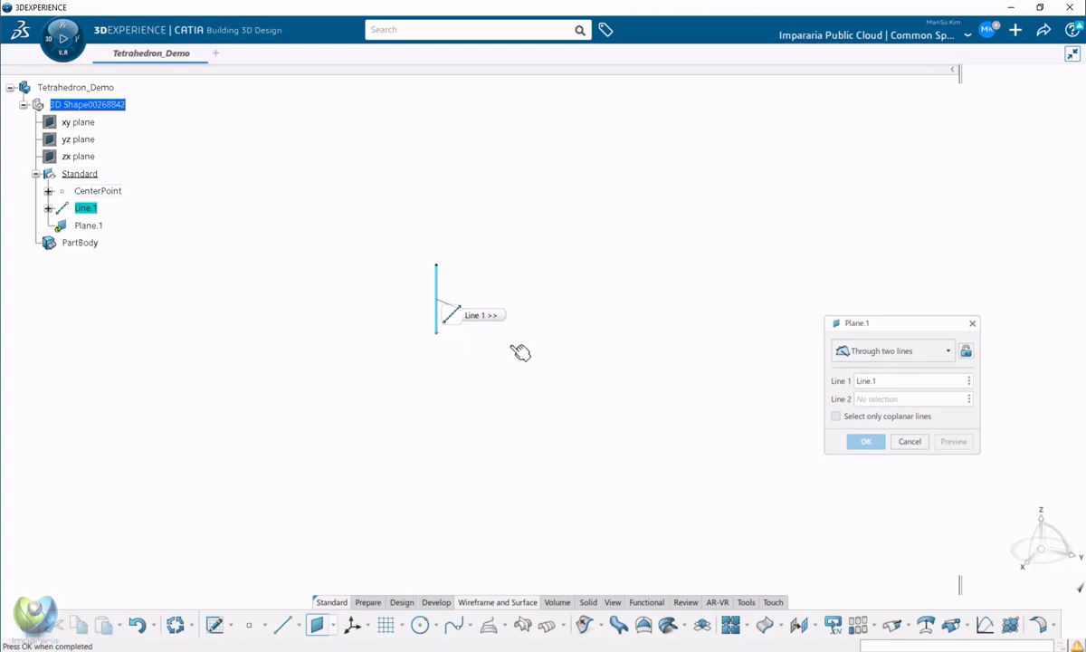
pyautogui.click(436, 331)
pyautogui.click(866, 441)
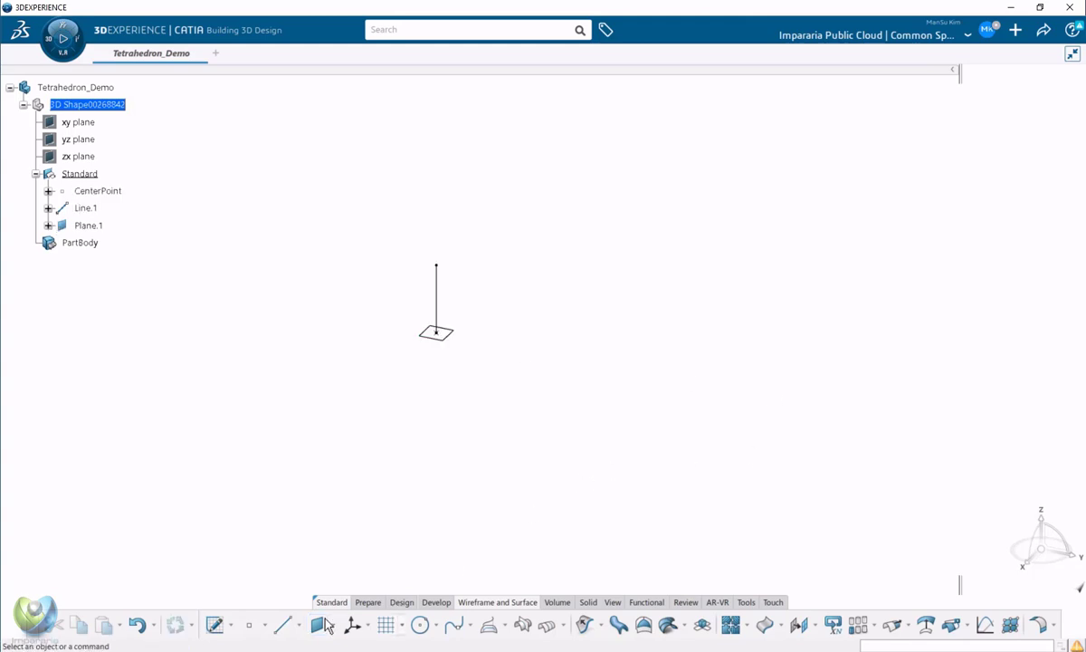
# Start a positioned sketch on the new plane, with its origin set by Projection point to CenterPoint.
pyautogui.click(218, 628)
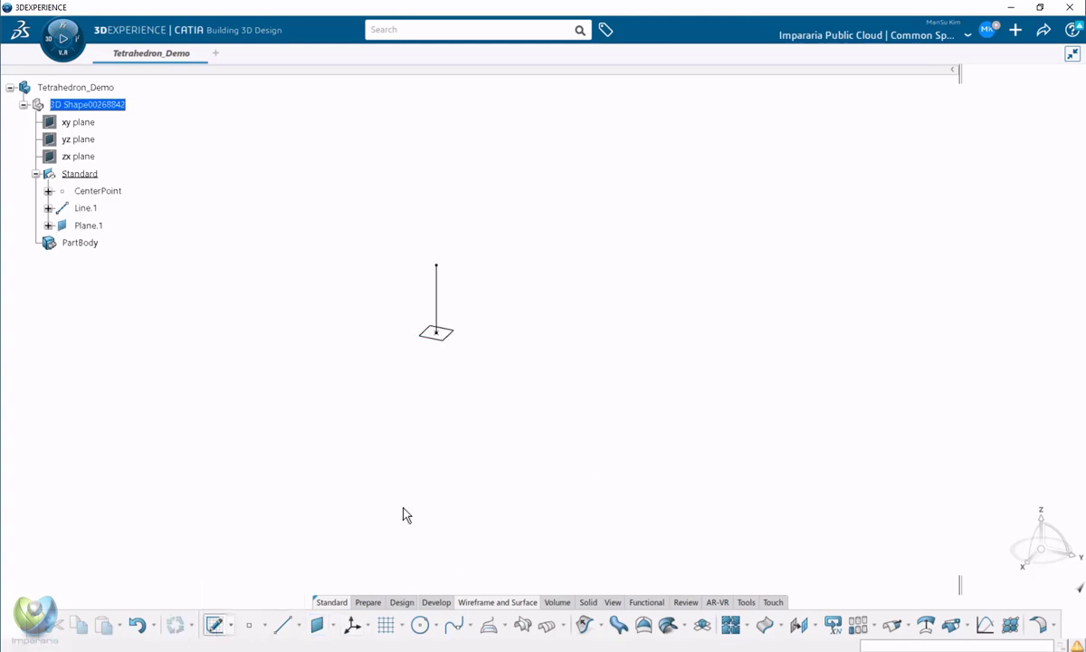
pyautogui.click(458, 332)
pyautogui.click(859, 152)
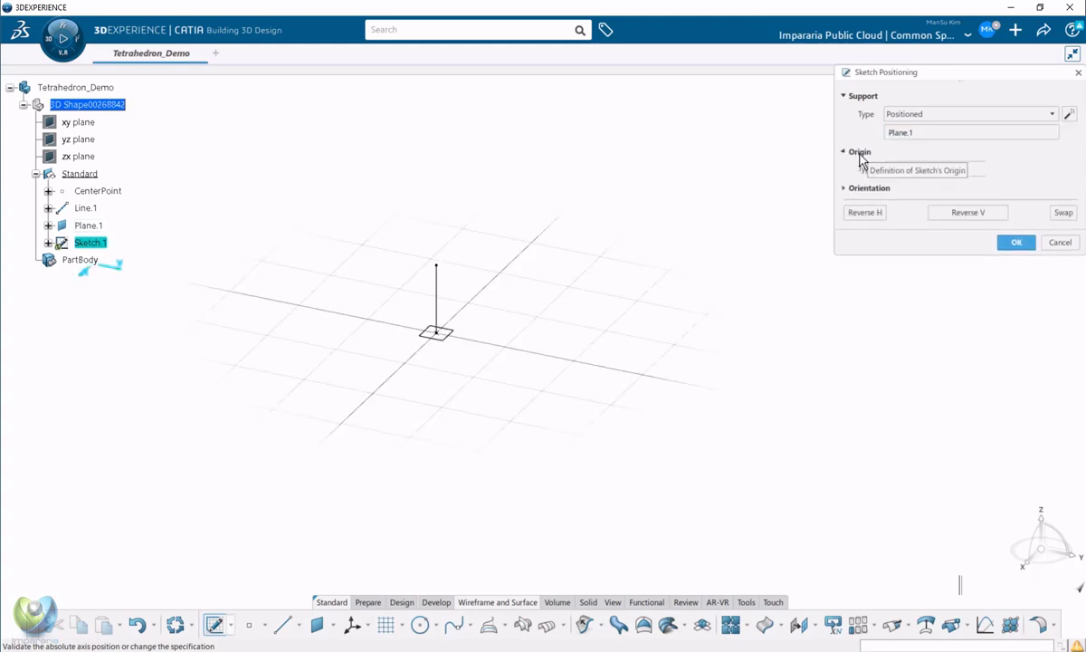
pyautogui.click(917, 171)
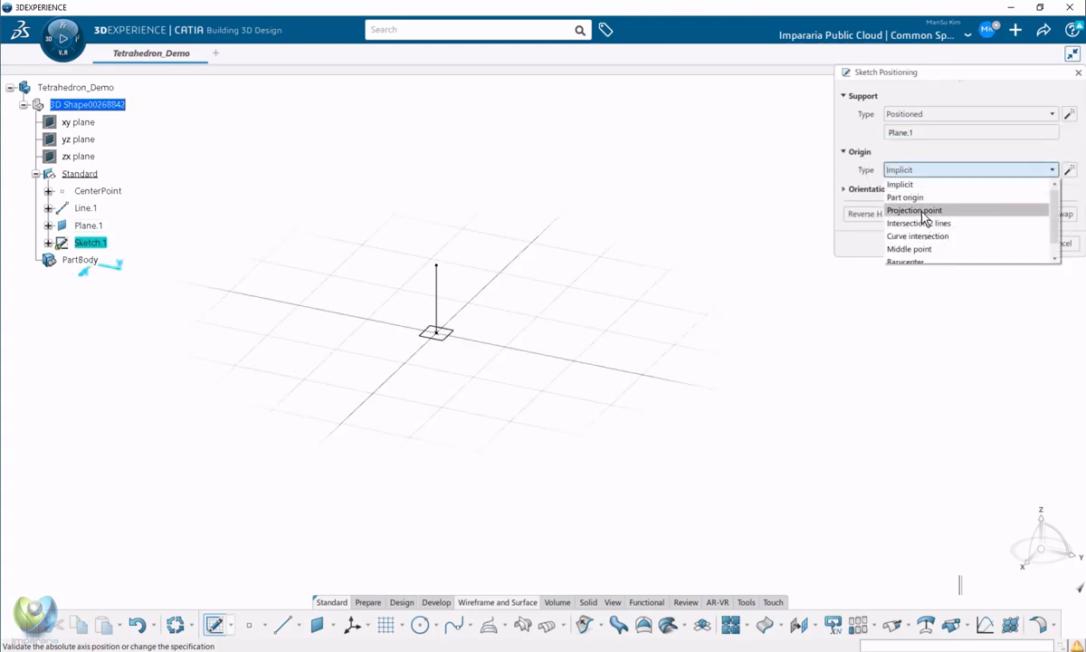
pyautogui.click(915, 210)
pyautogui.click(436, 332)
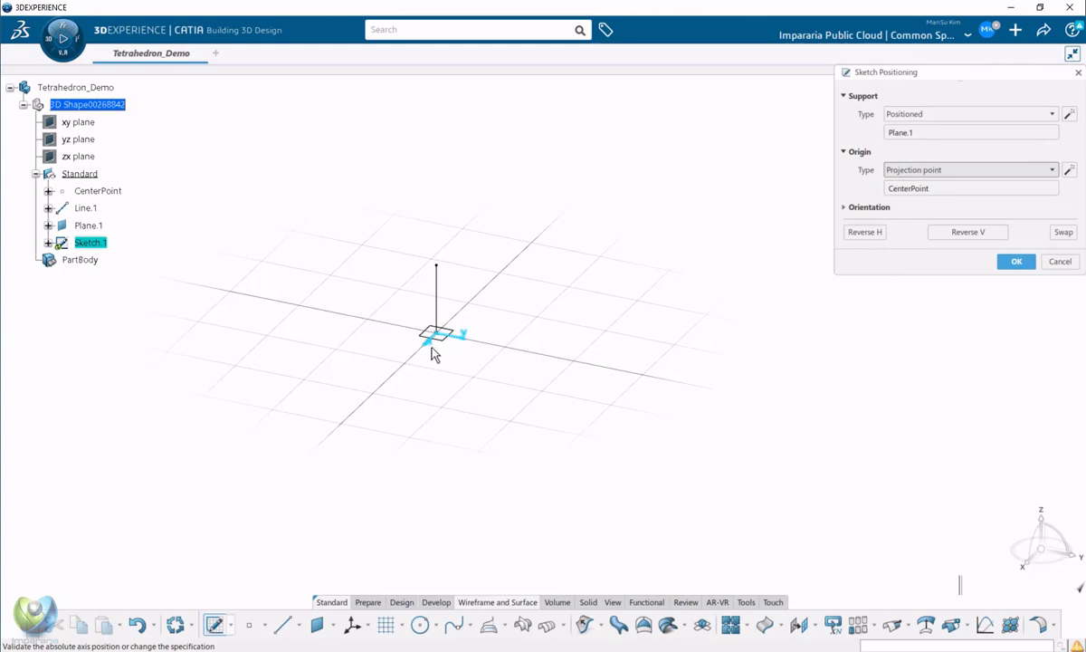
pyautogui.moveTo(465, 387); pyautogui.dragTo(649, 400, button='middle')
pyautogui.moveTo(580, 380); pyautogui.dragTo(508, 360, button='middle')
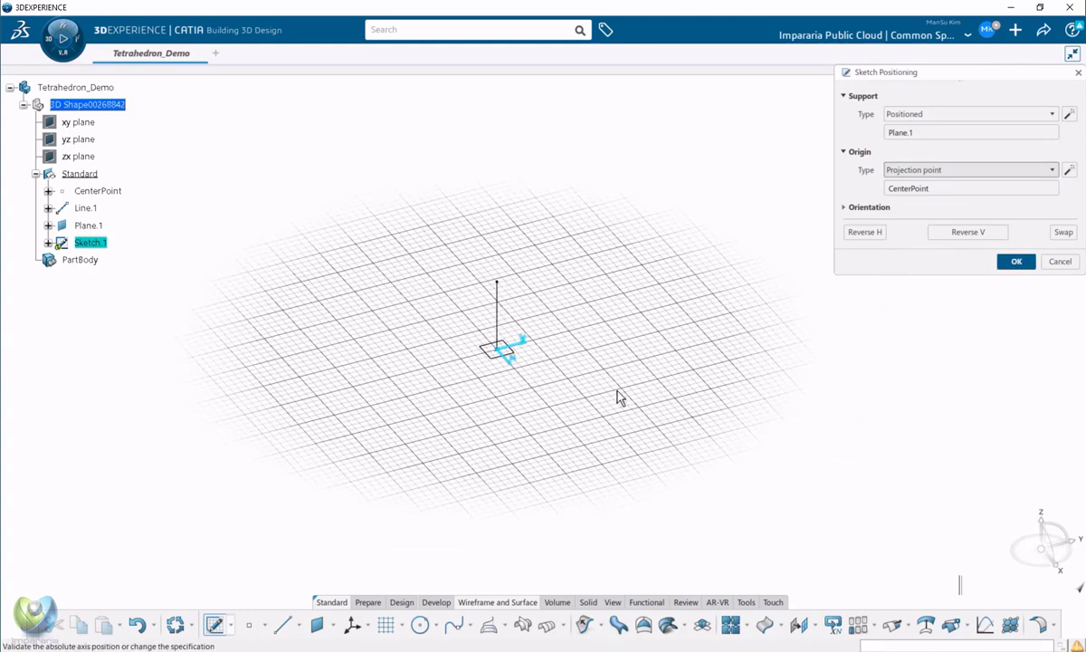
pyautogui.press('Return')
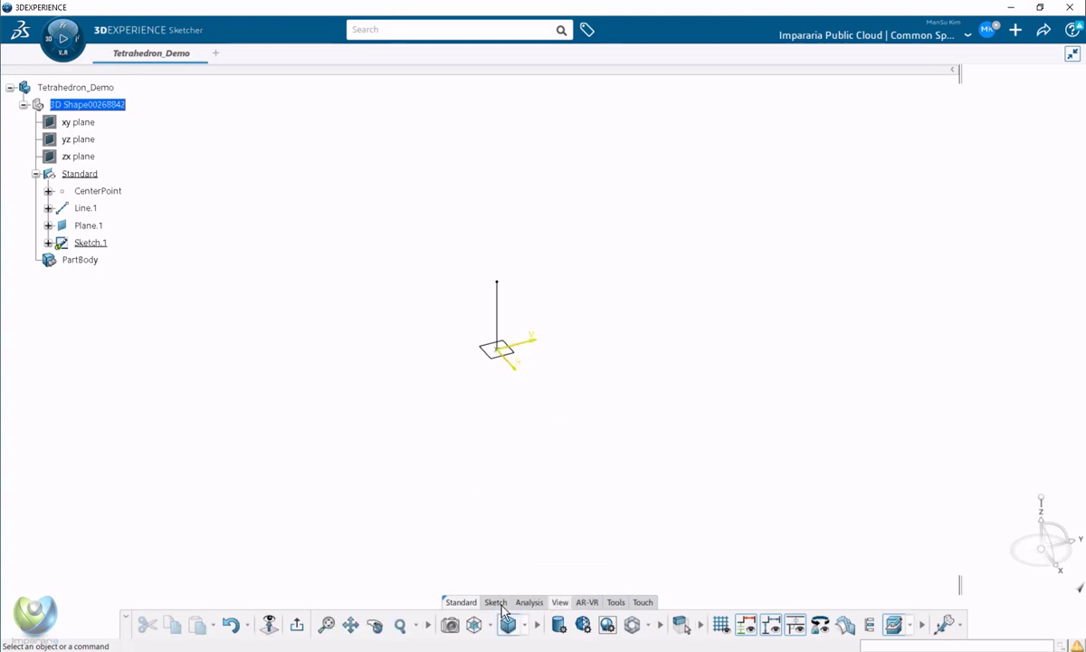
# Sketch a line starting at the sketch origin, at about 25° to the horizontal sketch axis.
pyautogui.click(495, 602)
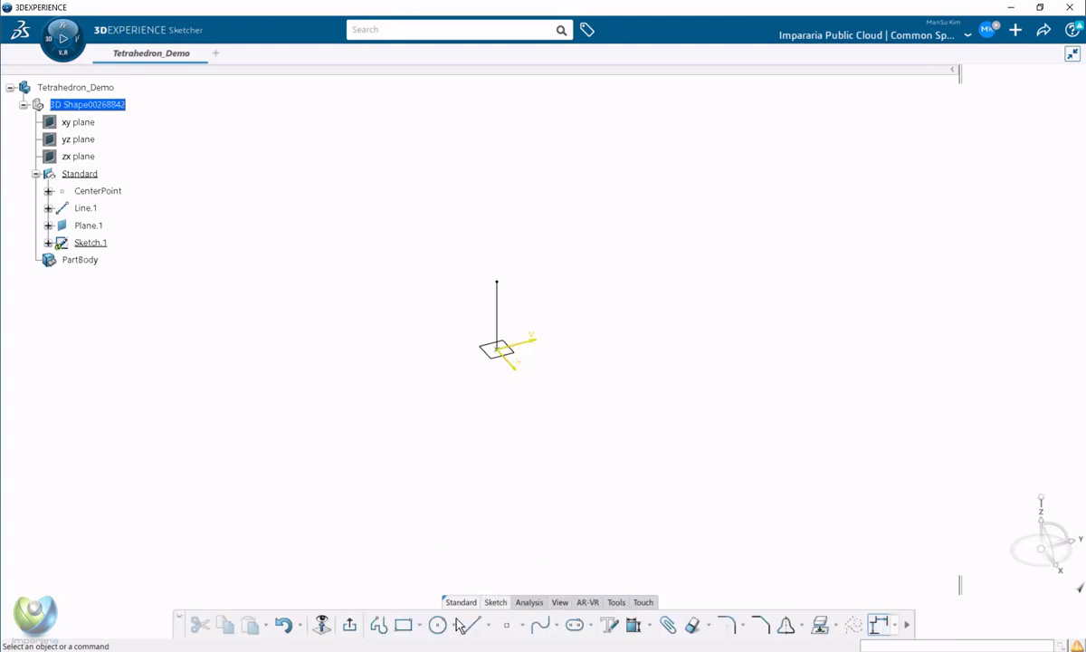
pyautogui.click(472, 623)
pyautogui.click(497, 347)
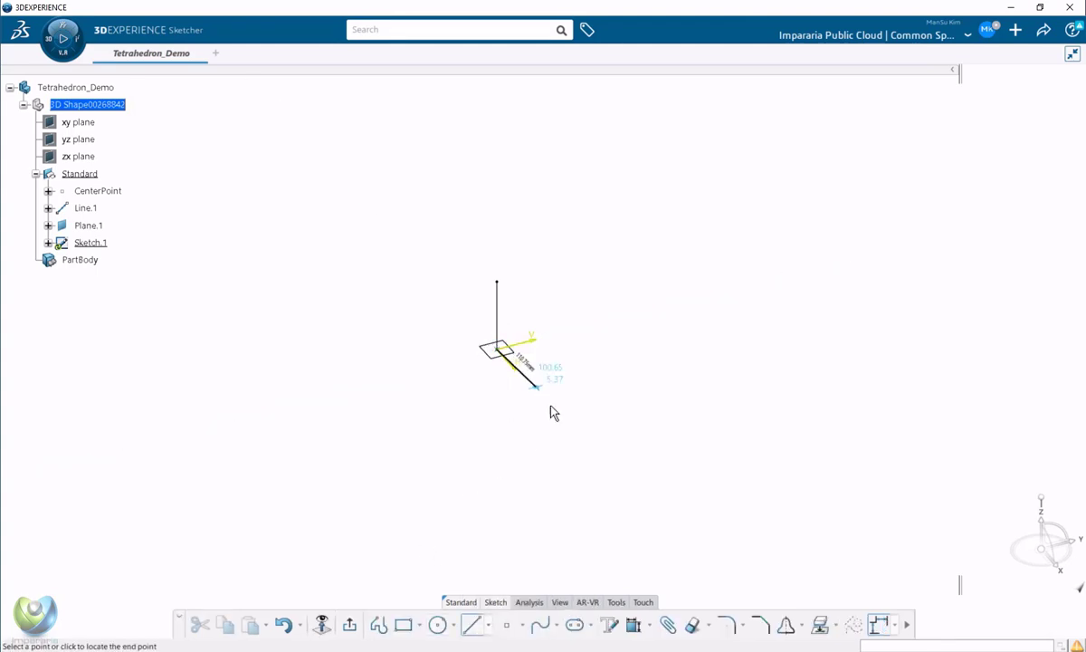
pyautogui.click(599, 393)
# Dimension the angle between the sketched line and the horizontal sketch axis.
pyautogui.moveTo(579, 421)
pyautogui.mouseDown(button='middle')
pyautogui.moveTo(446, 407)
pyautogui.moveTo(492, 415)
pyautogui.moveTo(508, 438)
pyautogui.mouseUp(button='middle')
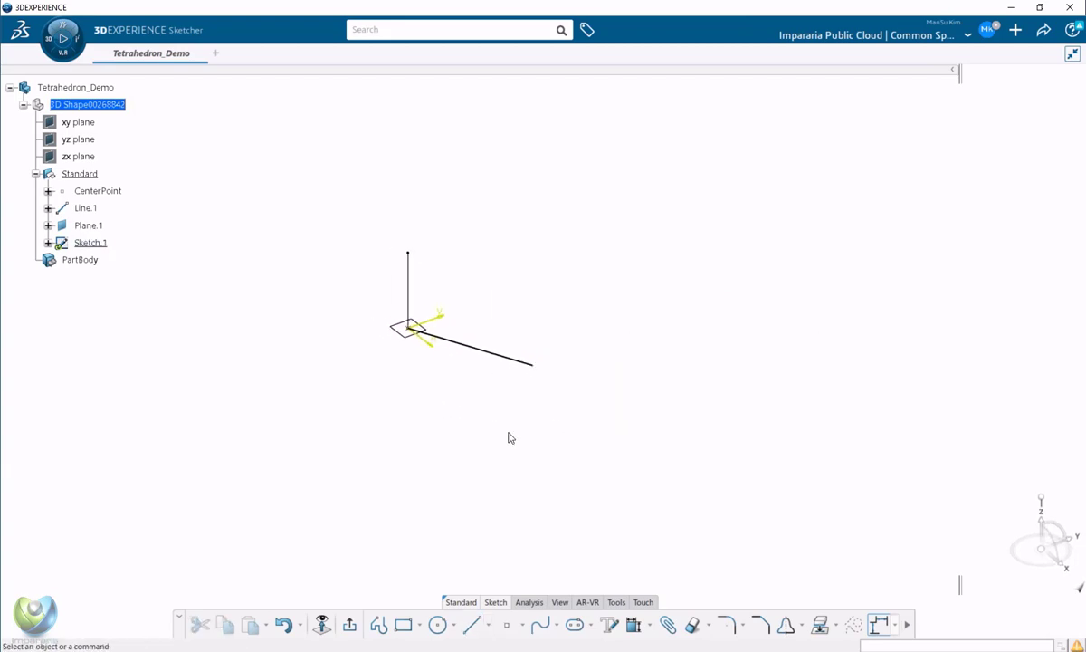
pyautogui.click(632, 625)
pyautogui.click(489, 352)
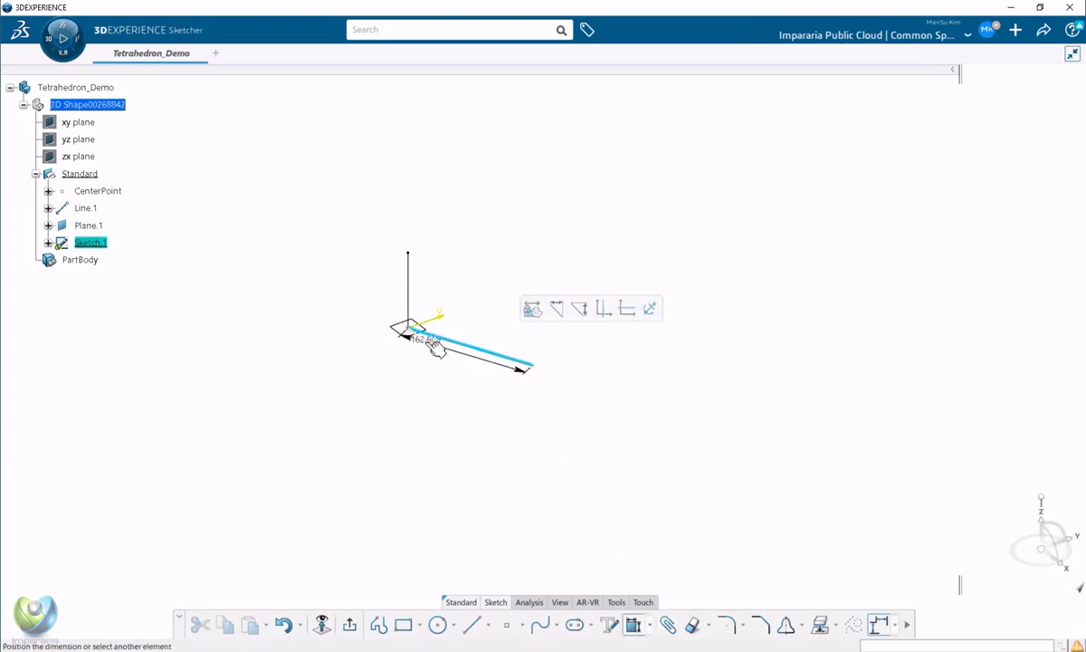
pyautogui.click(430, 343)
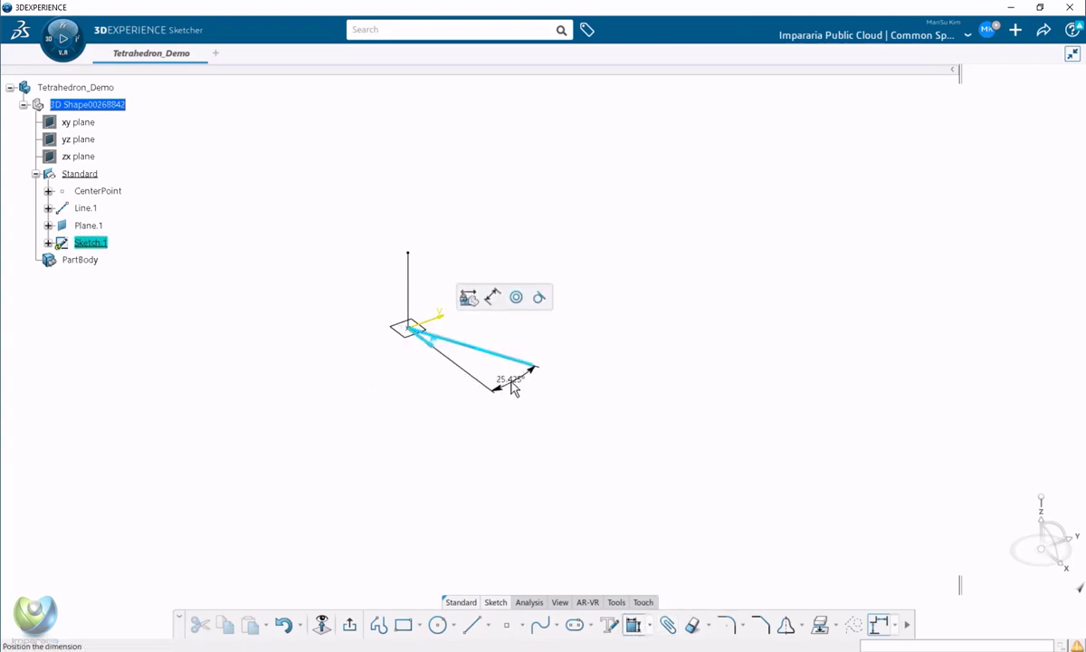
pyautogui.click(511, 386)
pyautogui.press('Return')
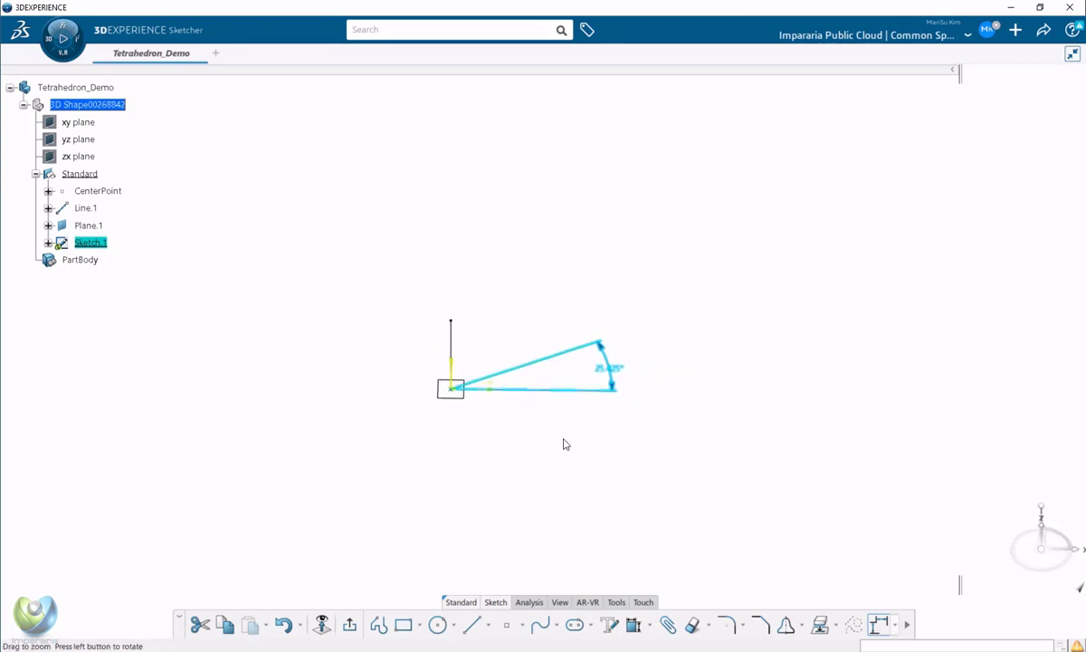
pyautogui.moveTo(604, 412)
pyautogui.mouseDown(button='middle')
pyautogui.moveTo(571, 412)
pyautogui.moveTo(566, 394)
pyautogui.mouseUp(button='middle')
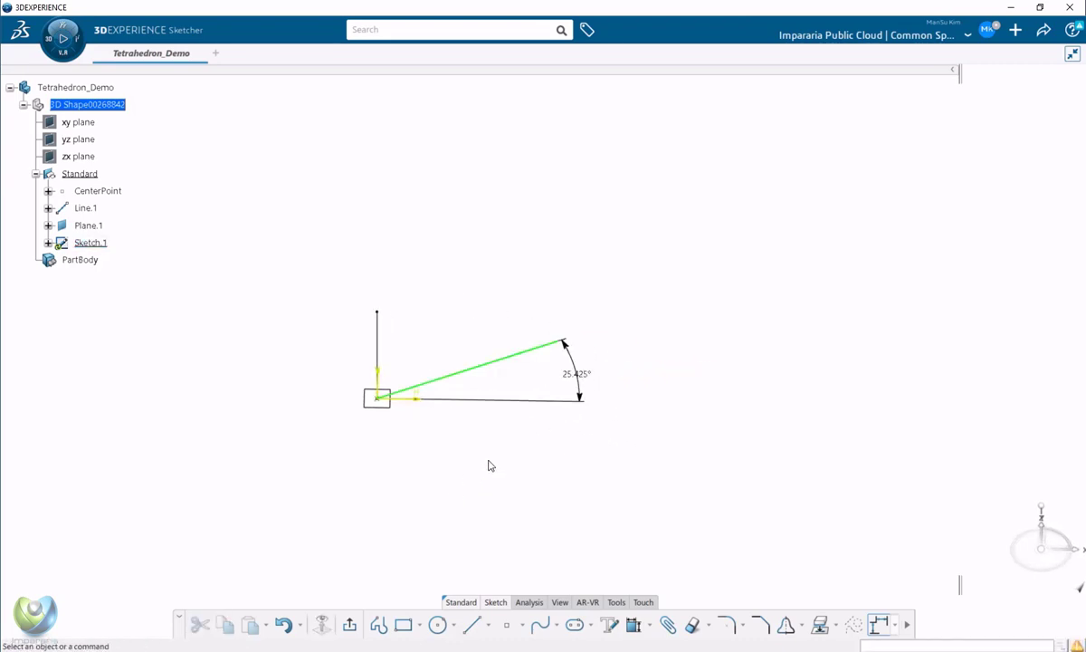
# Dimension the length of the angled sketch line and set it to 200 mm.
pyautogui.click(632, 625)
pyautogui.click(500, 360)
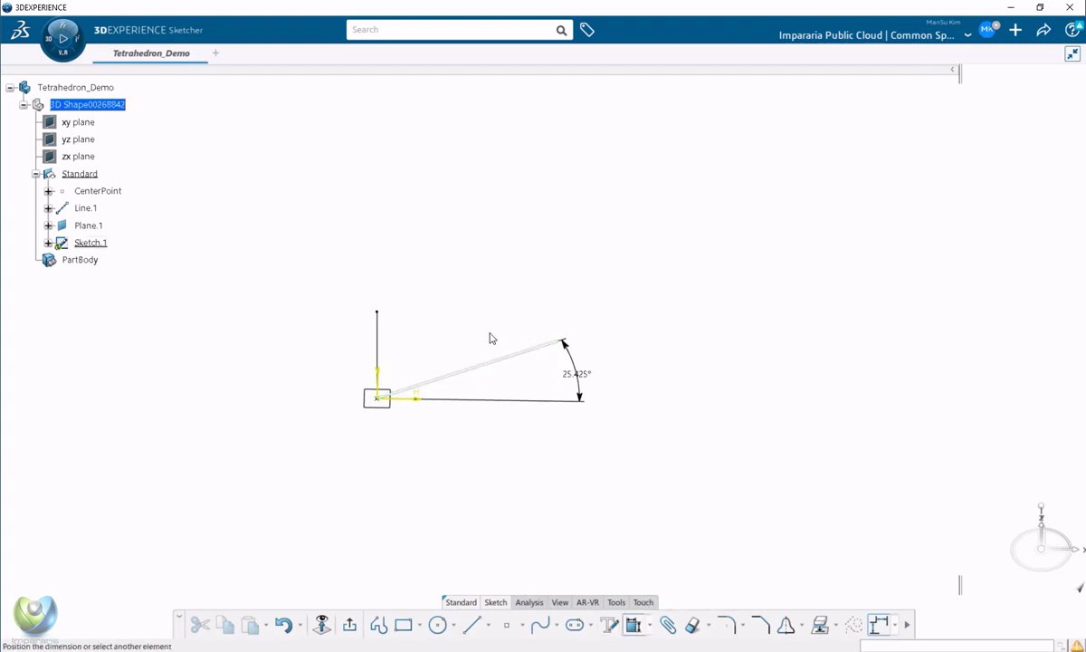
pyautogui.click(459, 318)
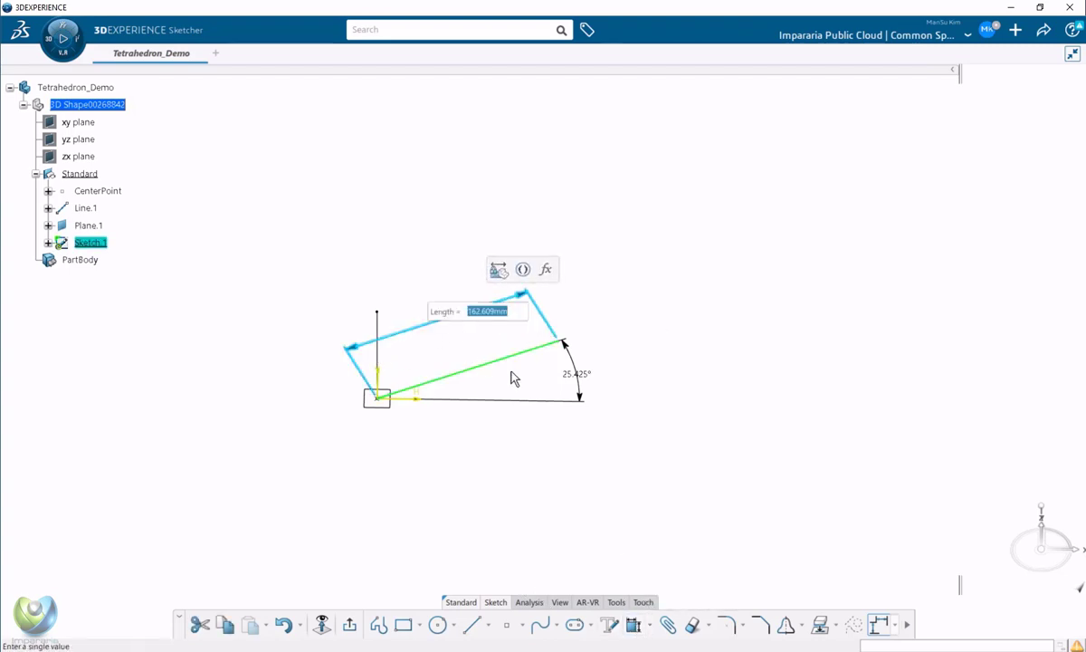
pyautogui.write('200')
pyautogui.press('Return')
# Set the sketch line's length dimension to 100 mm and exit the sketch.
pyautogui.doubleClick(480, 308)
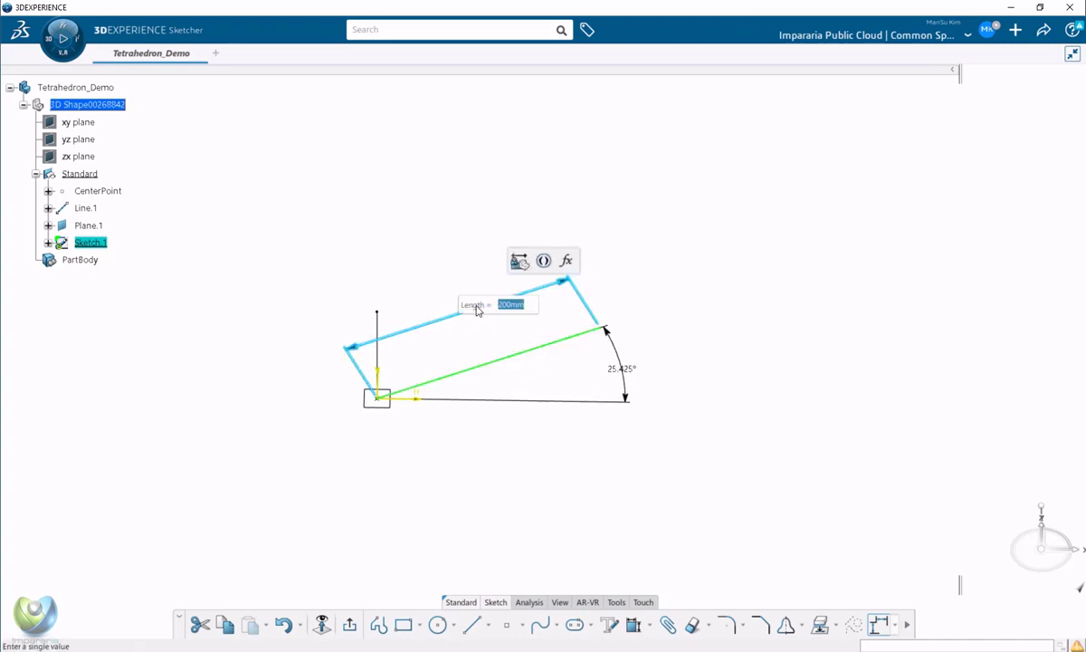
pyautogui.write('100')
pyautogui.press('Return')
pyautogui.click(496, 482)
pyautogui.moveTo(496, 475)
pyautogui.mouseDown(button='middle')
pyautogui.moveTo(487, 321)
pyautogui.moveTo(460, 476)
pyautogui.mouseUp(button='middle')
pyautogui.click(353, 631)
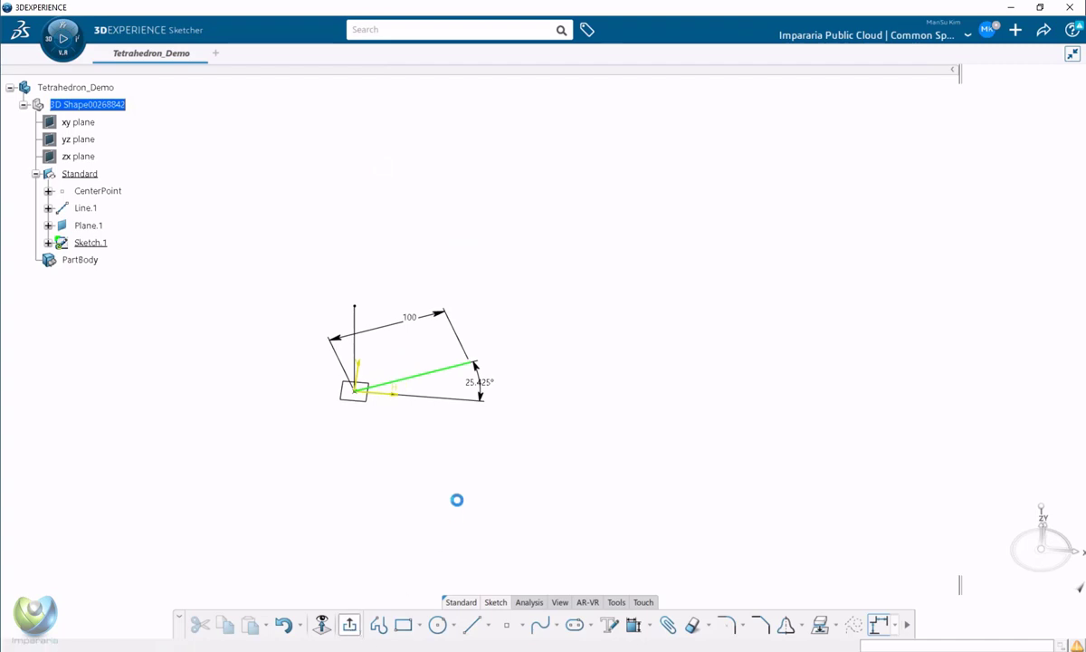
pyautogui.moveTo(487, 439); pyautogui.dragTo(500, 409, button='middle')
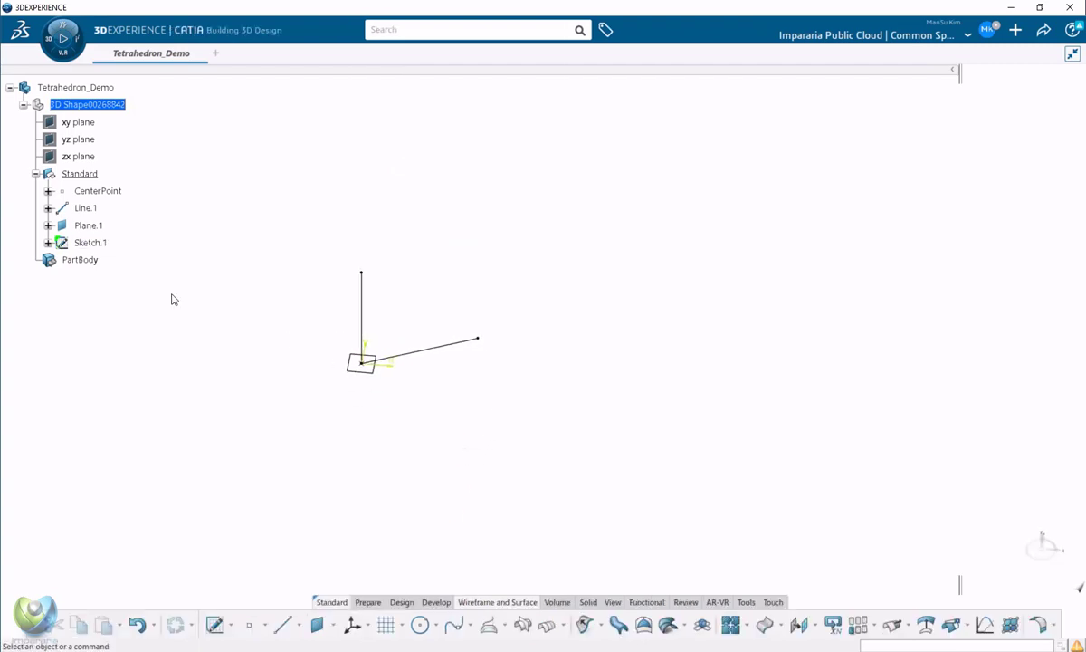
# Hide the AbsoluteAxis of Sketch.1.
pyautogui.click(48, 242)
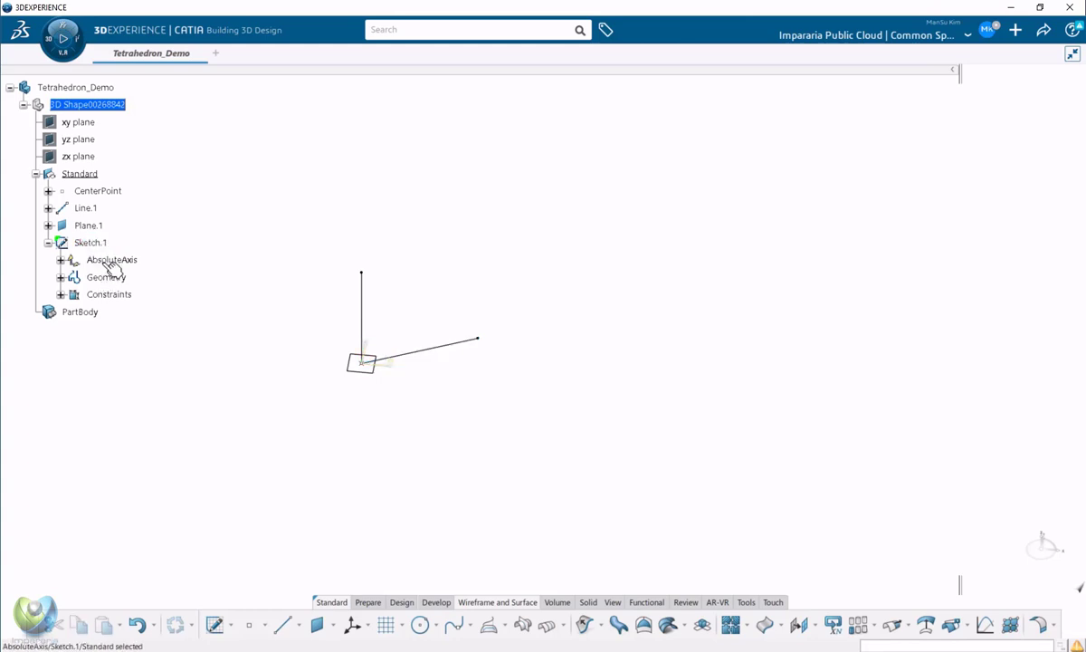
pyautogui.rightClick(102, 259)
pyautogui.click(131, 307)
pyautogui.moveTo(477, 389); pyautogui.dragTo(499, 391, button='middle')
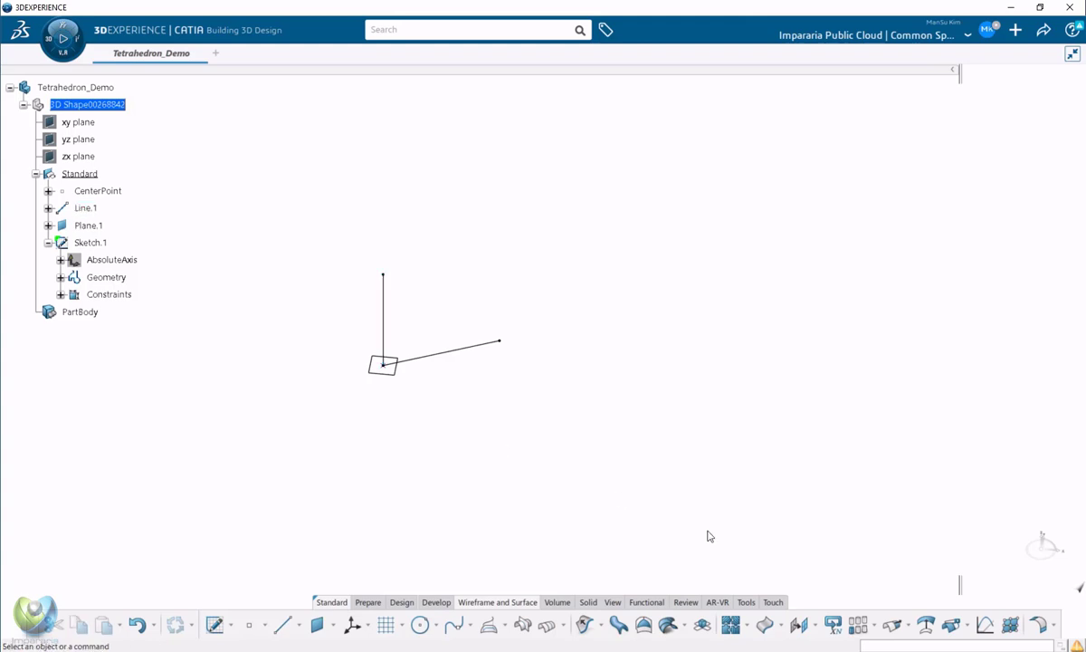
# Rotate the sketched line 90° about the vertical line with the Axis-Angle Rotate definition.
pyautogui.click(816, 625)
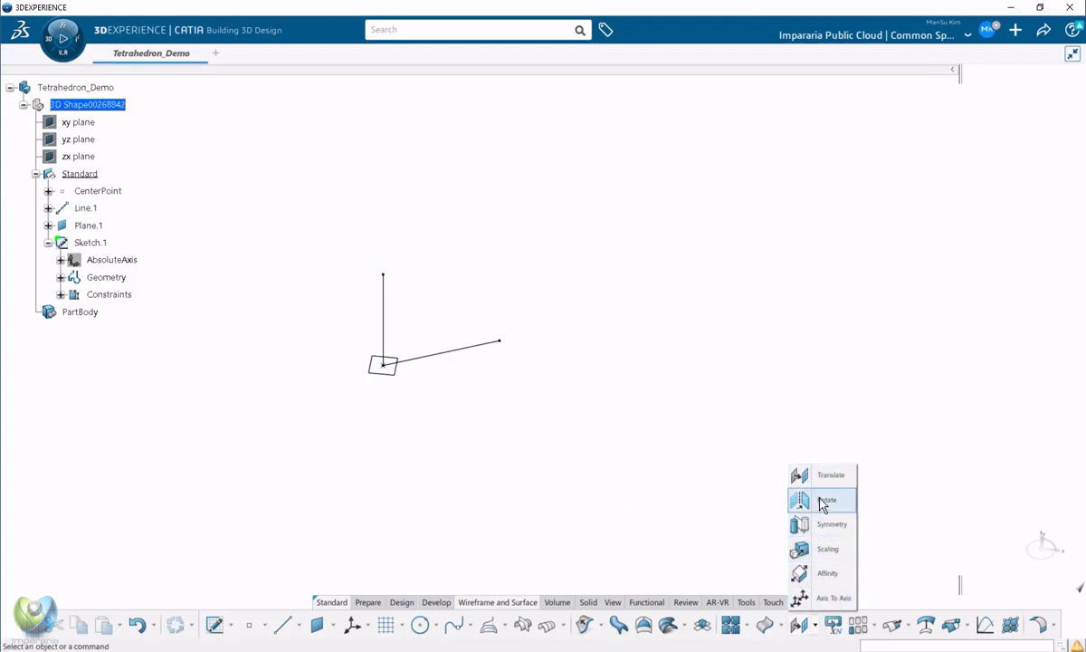
pyautogui.click(471, 348)
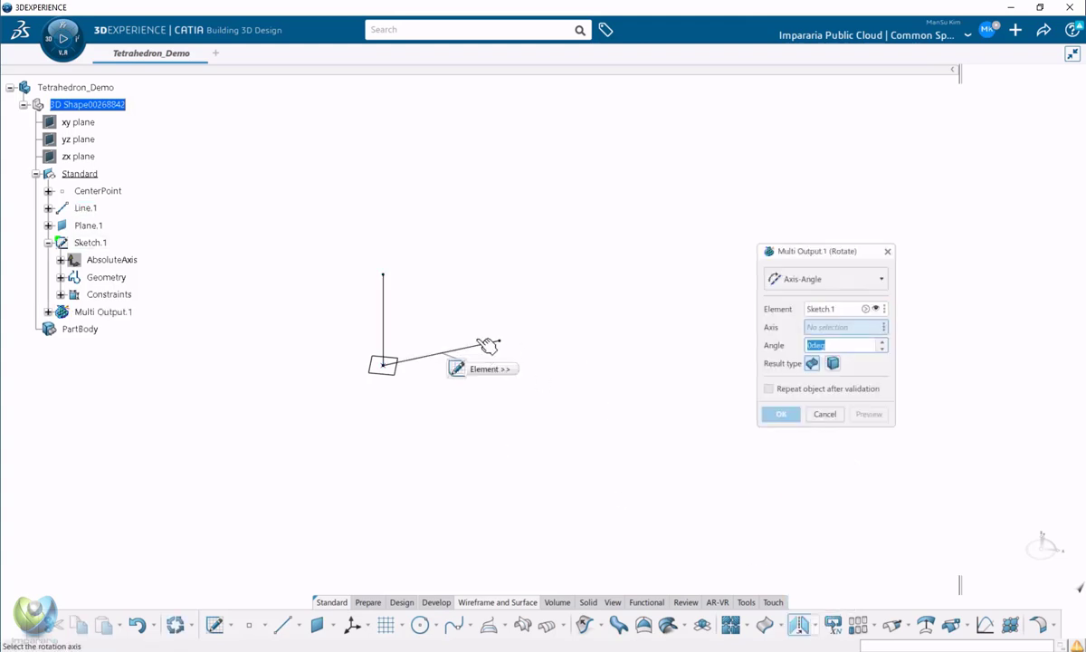
pyautogui.click(384, 306)
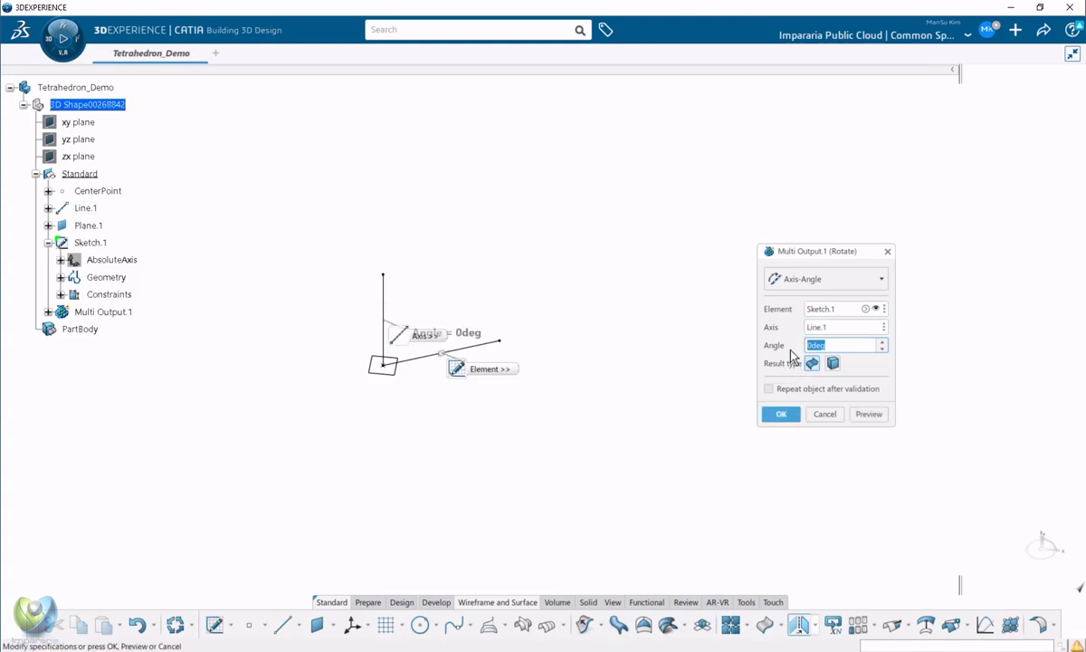
pyautogui.write('0')
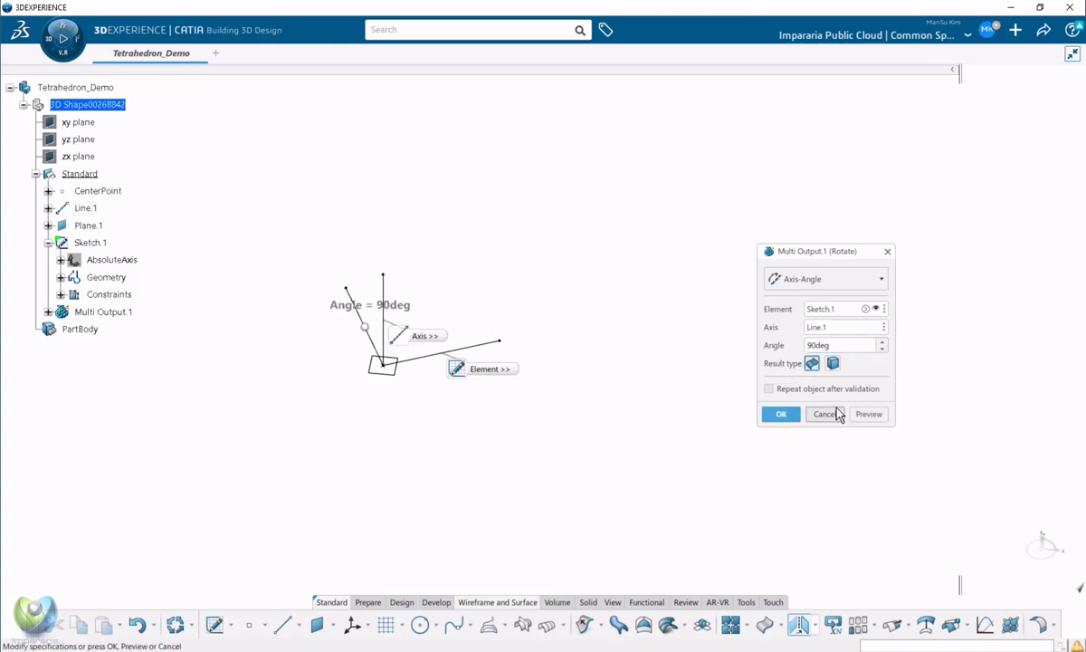
pyautogui.click(783, 414)
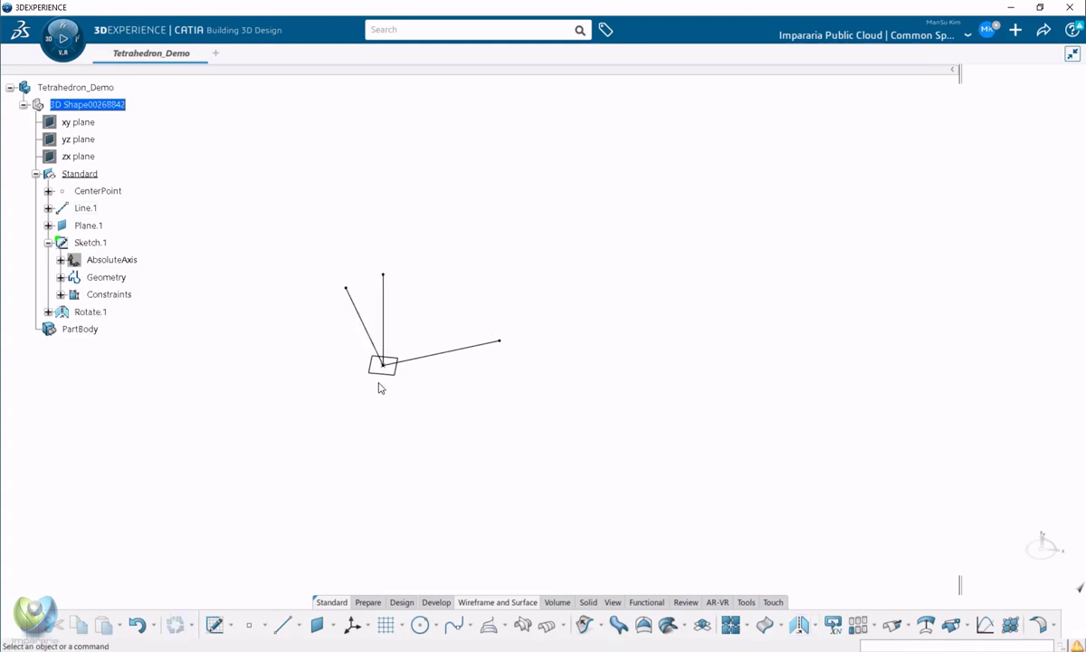
# Rename the vertical line Line.1 as Z_Direction.
pyautogui.click(88, 209)
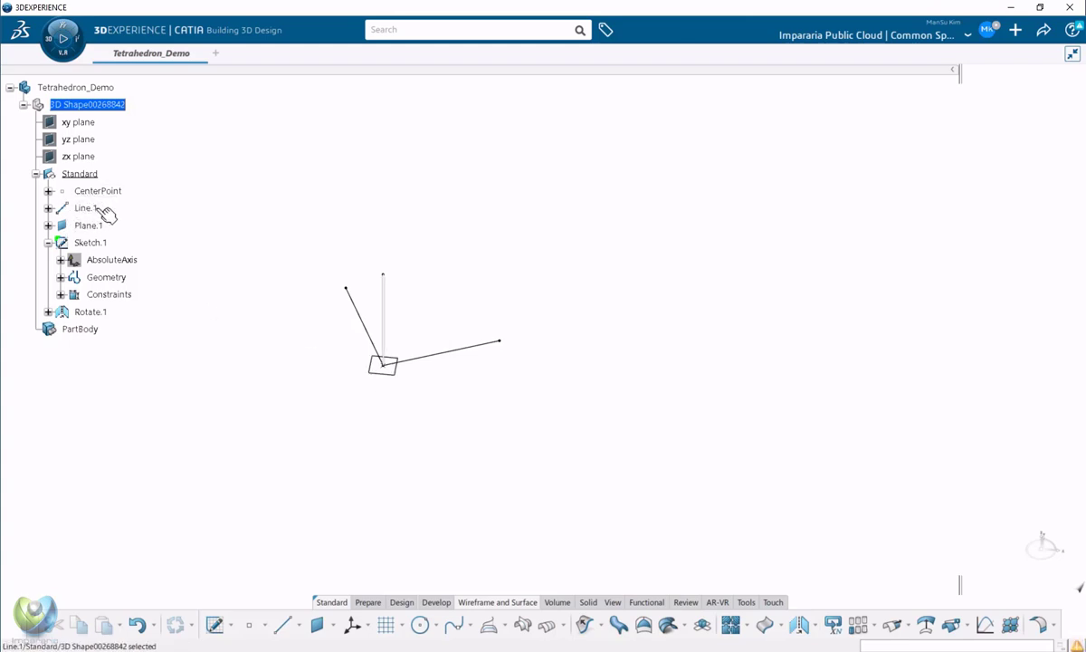
pyautogui.hotkey('alt', 'Return')
pyautogui.write('Z')
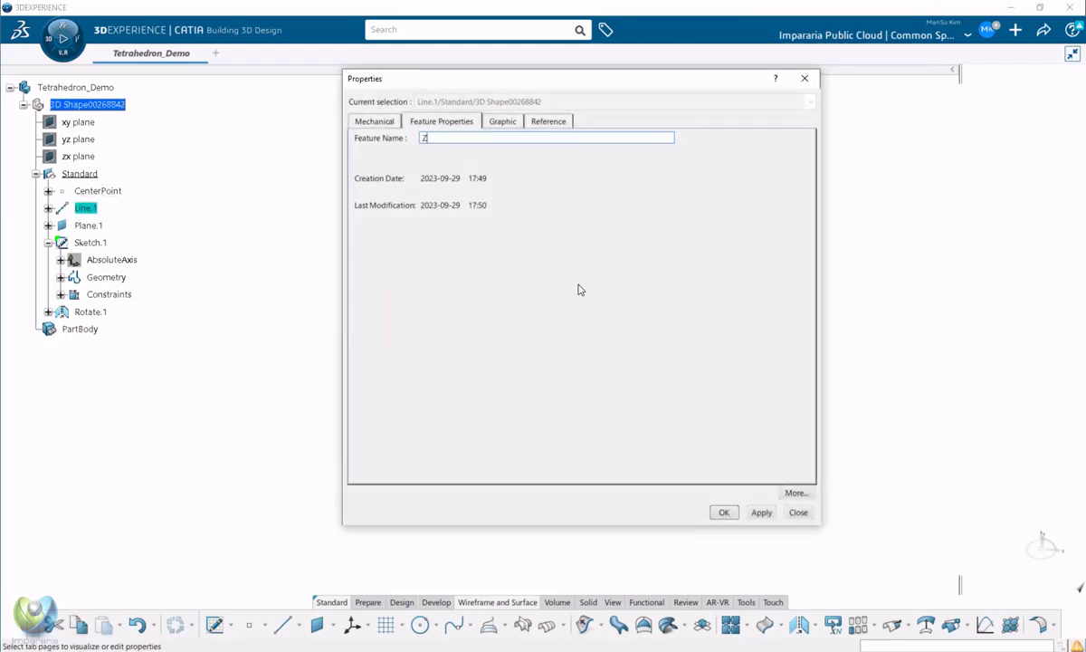
pyautogui.write('_L')
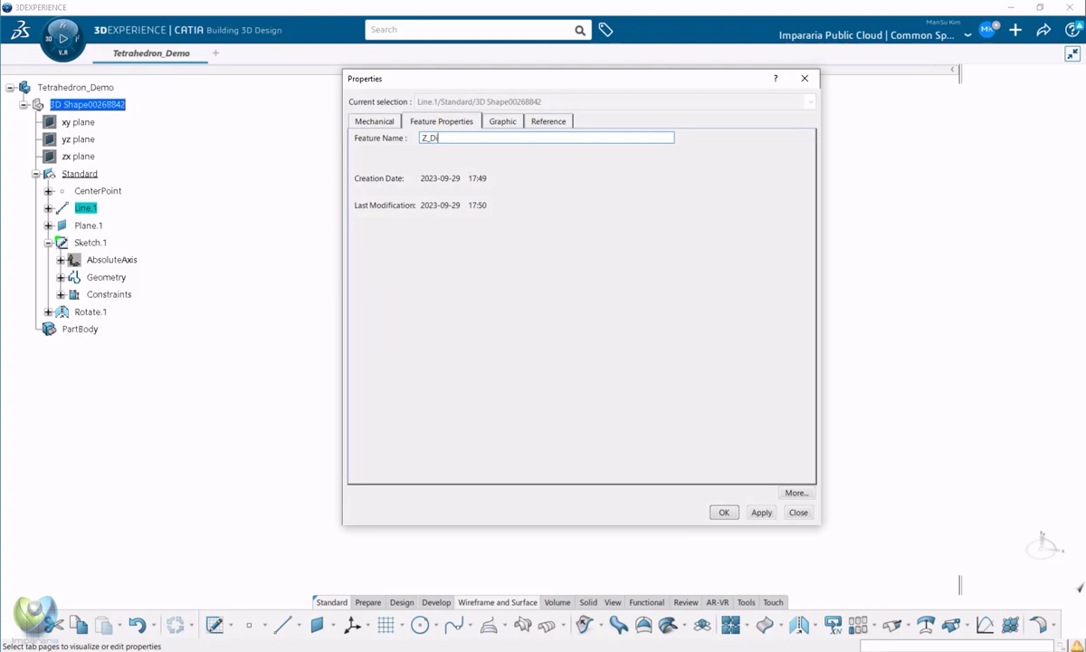
pyautogui.press('Return')
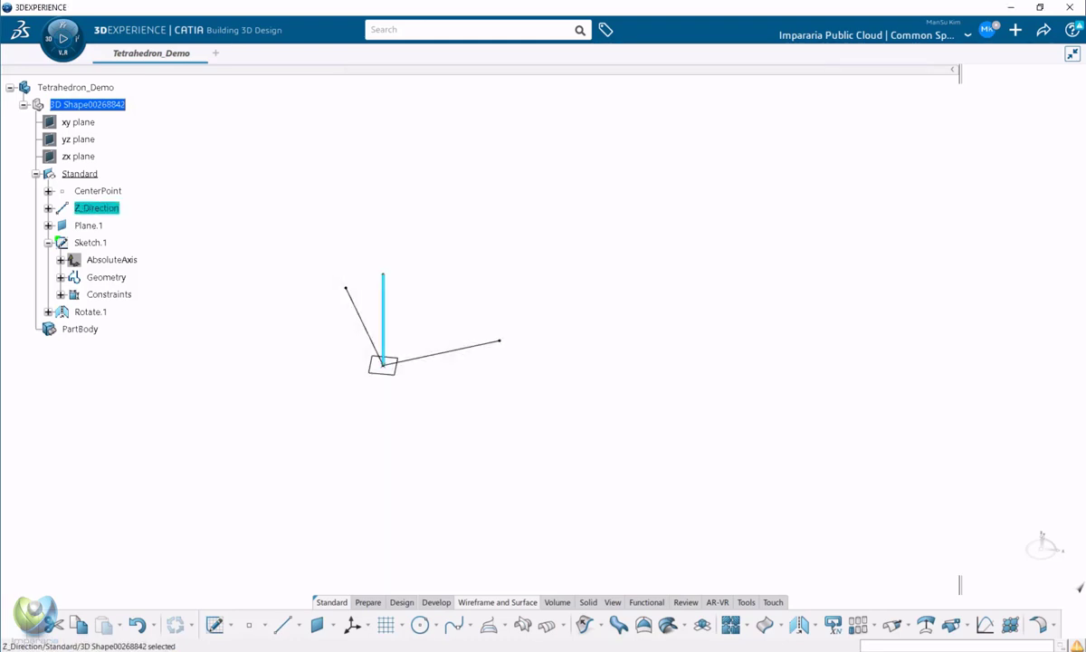
# Copy the vertical line's feature name, Z_Direction, and apply it to Sketch.1.
pyautogui.hotkey('alt', 'Return')
pyautogui.hotkey('ctrl', 'c')
pyautogui.press('Escape')
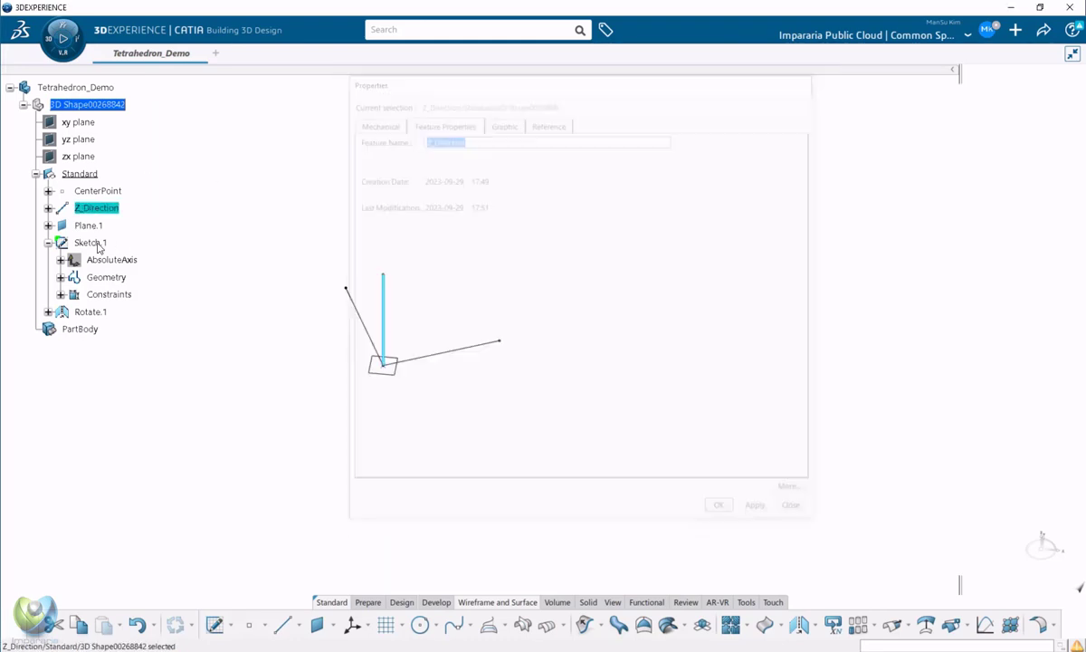
pyautogui.click(93, 246)
pyautogui.hotkey('alt', 'Return')
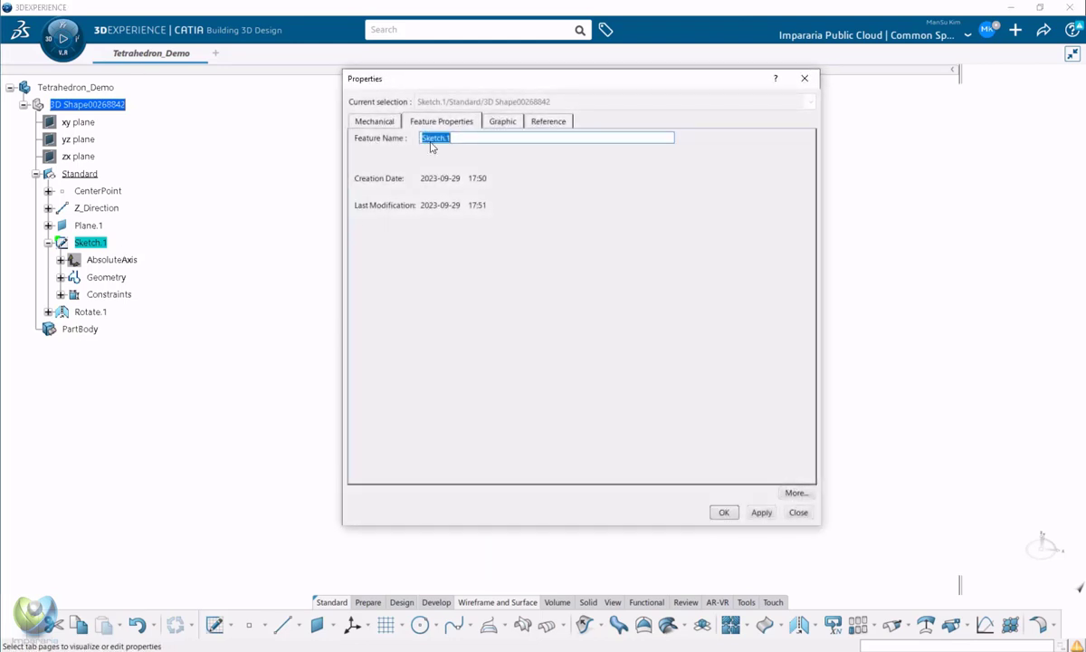
pyautogui.hotkey('ctrl', 'v')
pyautogui.press('Return')
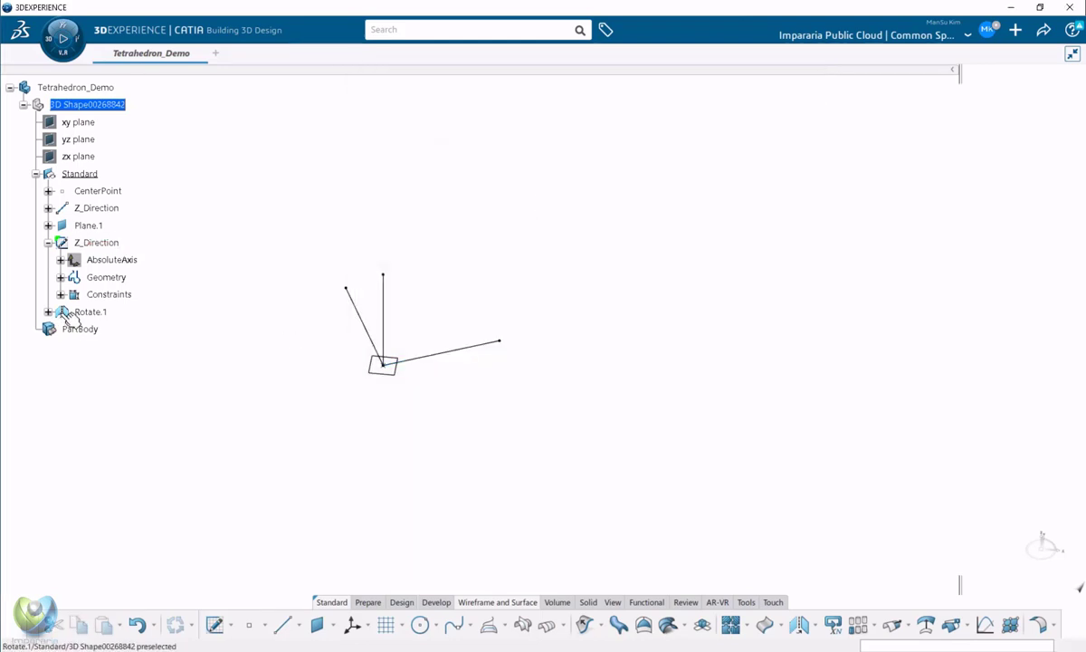
# Rename the rotated line Rotate.1 as Y_Direction, reusing the copied name.
pyautogui.click(95, 311)
pyautogui.hotkey('alt', 'Return')
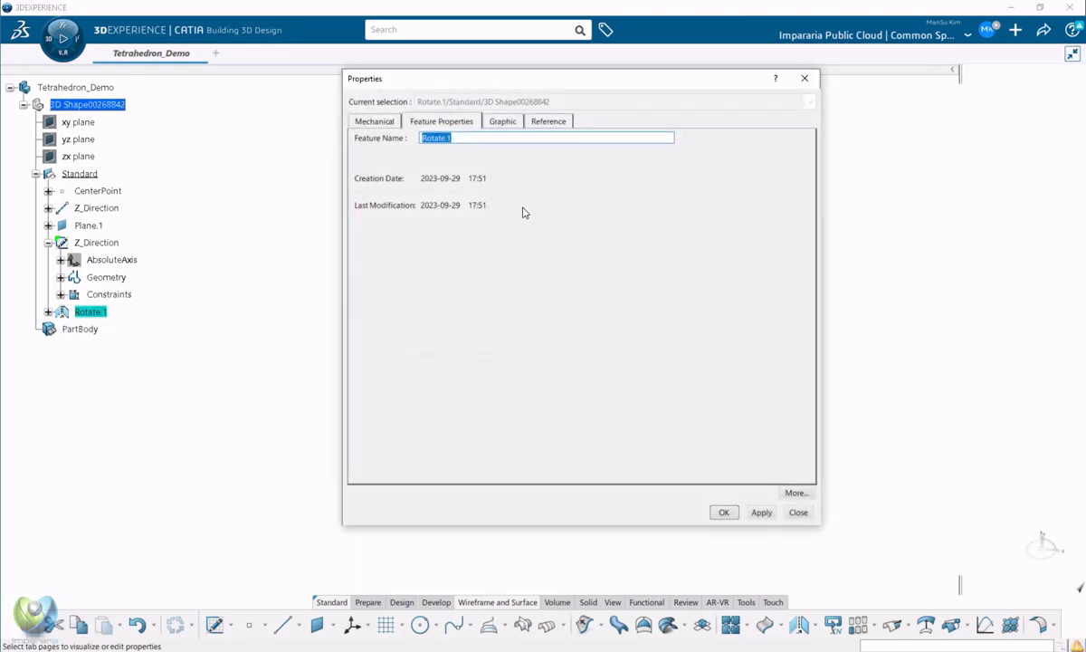
pyautogui.hotkey('ctrl', 'v')
pyautogui.write('Y')
pyautogui.press('Return')
# Rename the base line's sketch as X_Direction and collapse its tree node.
pyautogui.click(108, 247)
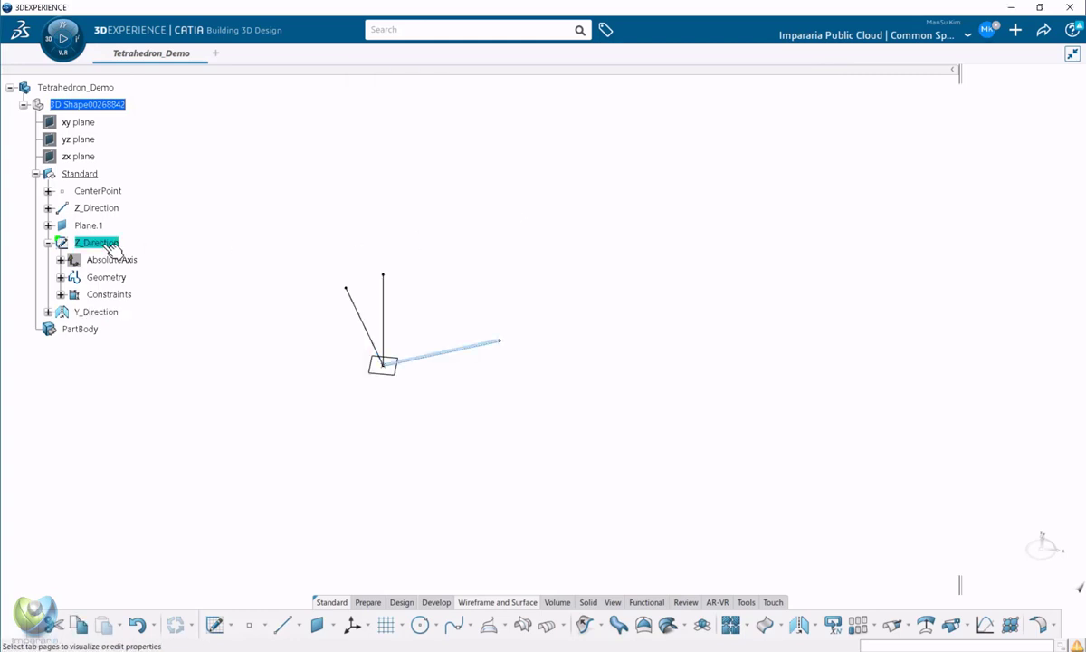
pyautogui.hotkey('alt', 'Return')
pyautogui.write('X_Direction')
pyautogui.press('Return')
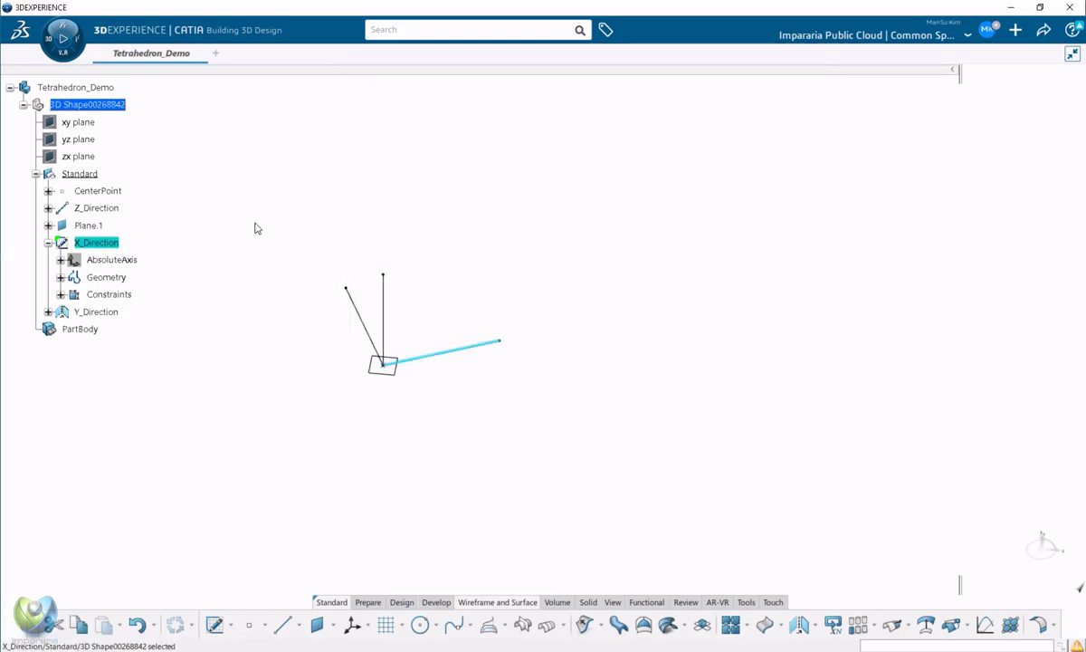
pyautogui.click(255, 226)
pyautogui.click(48, 242)
# Examine the reference geometry in the Standard set and the coordinates of CenterPoint.
pyautogui.click(91, 175)
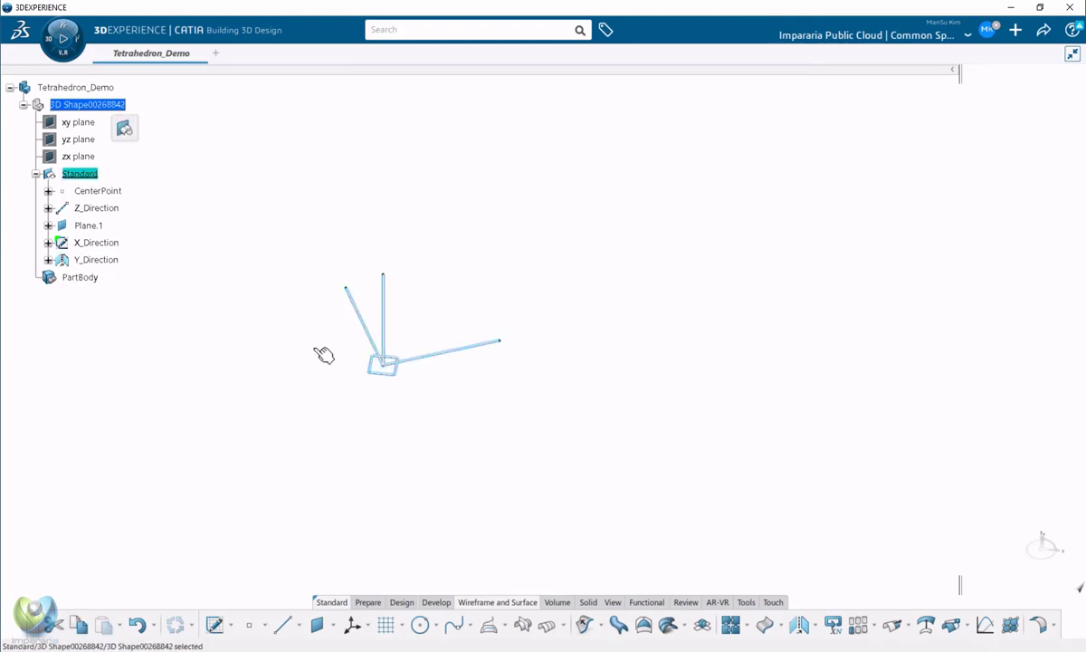
pyautogui.moveTo(368, 451); pyautogui.dragTo(323, 452, button='middle')
pyautogui.click(86, 173)
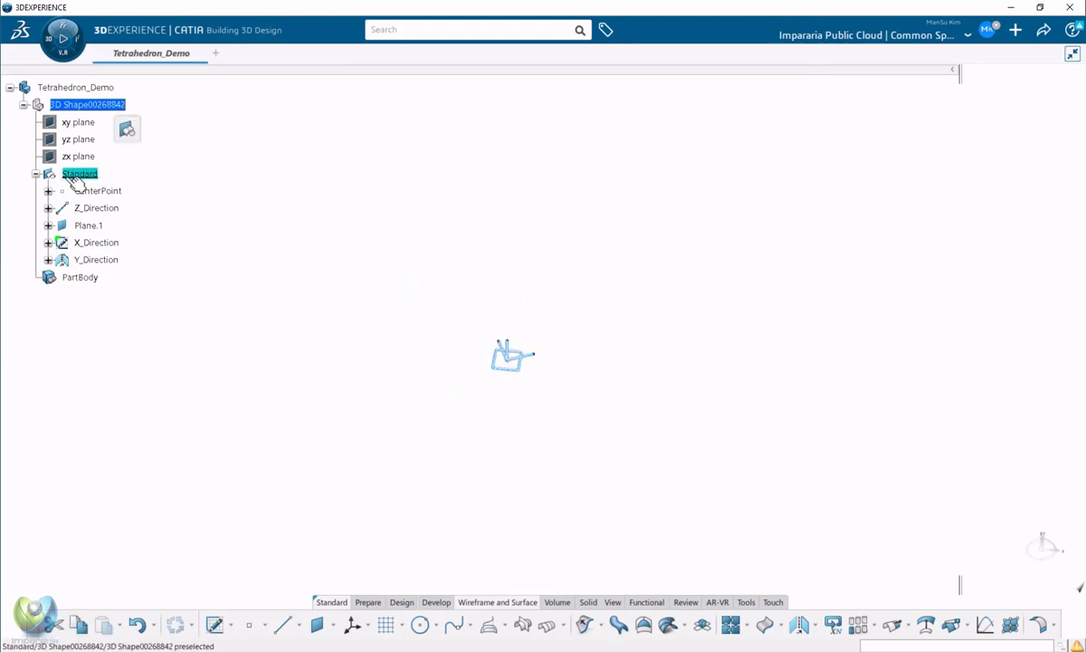
pyautogui.click(412, 386)
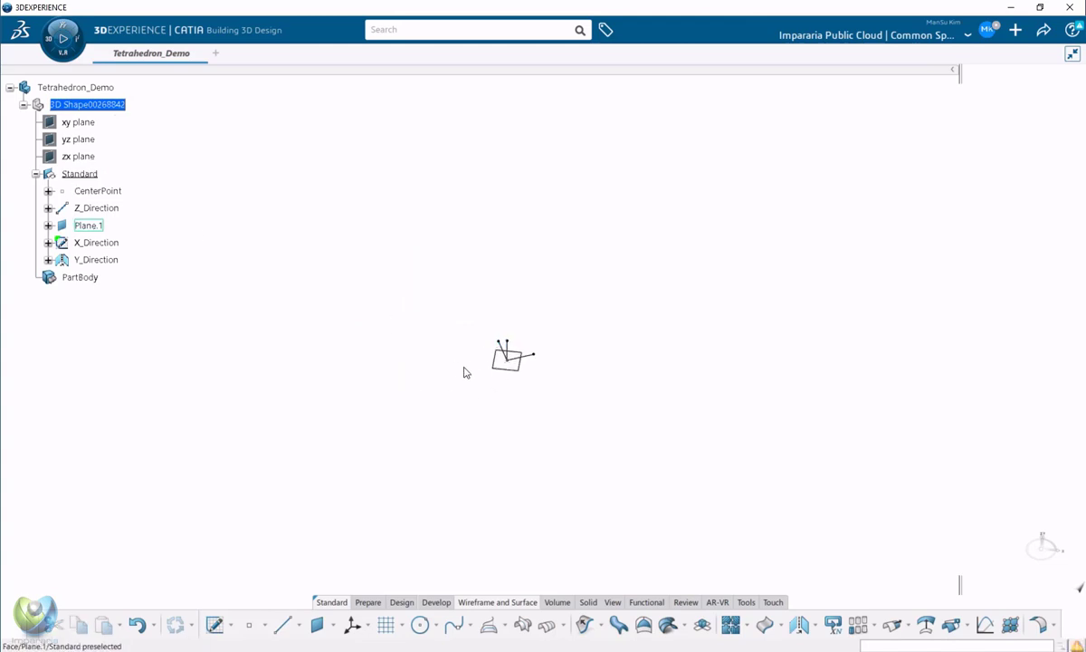
pyautogui.moveTo(483, 362); pyautogui.dragTo(519, 317, button='middle')
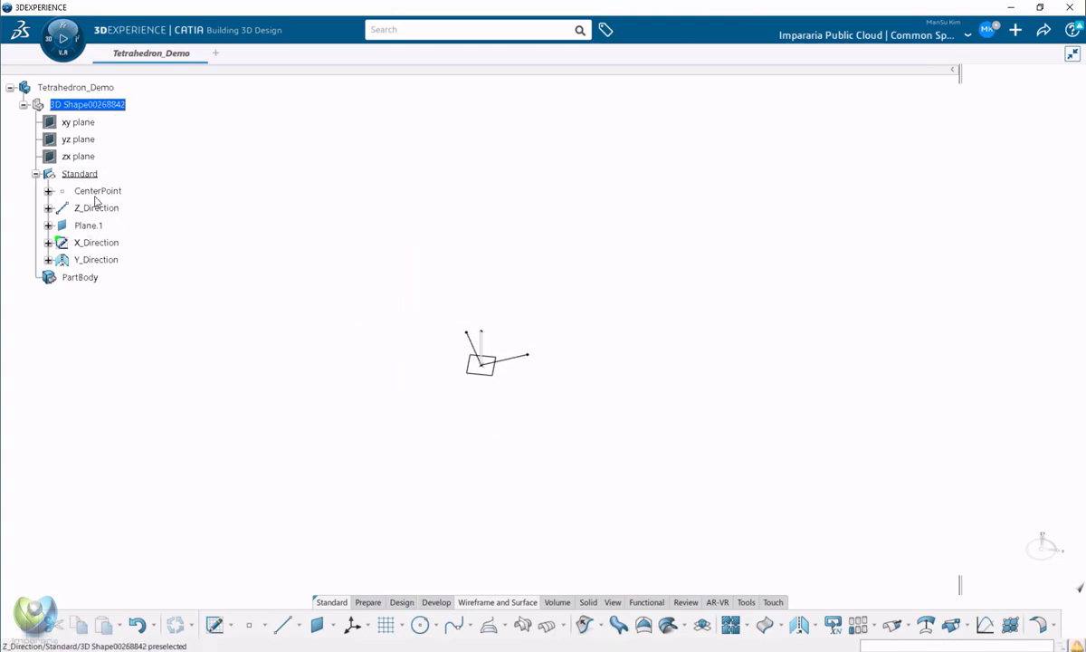
pyautogui.click(48, 192)
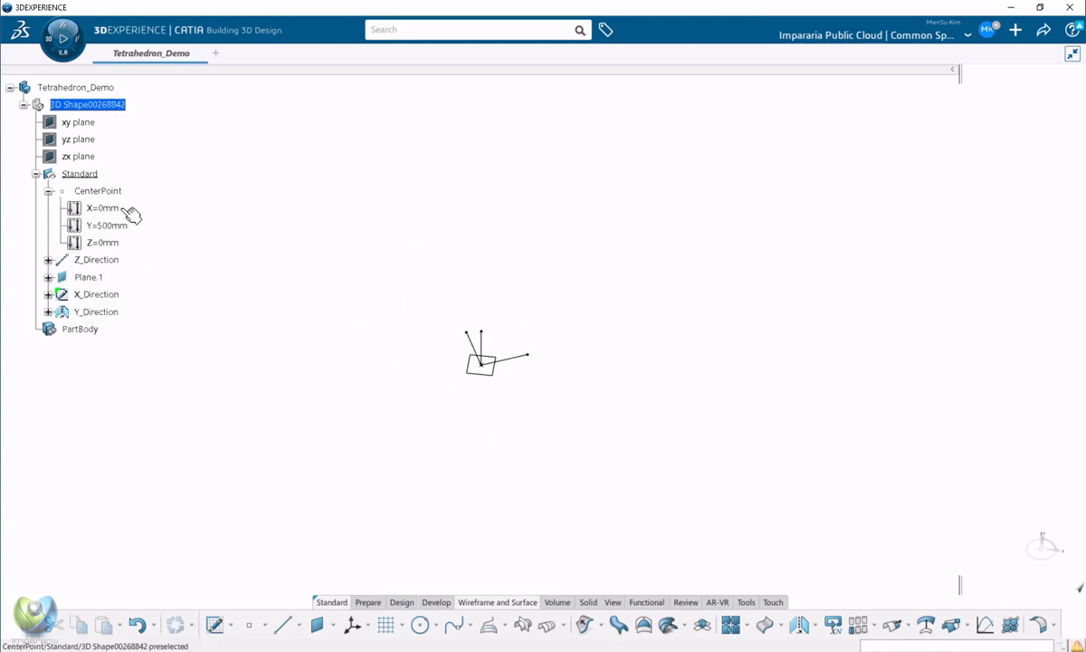
pyautogui.click(47, 192)
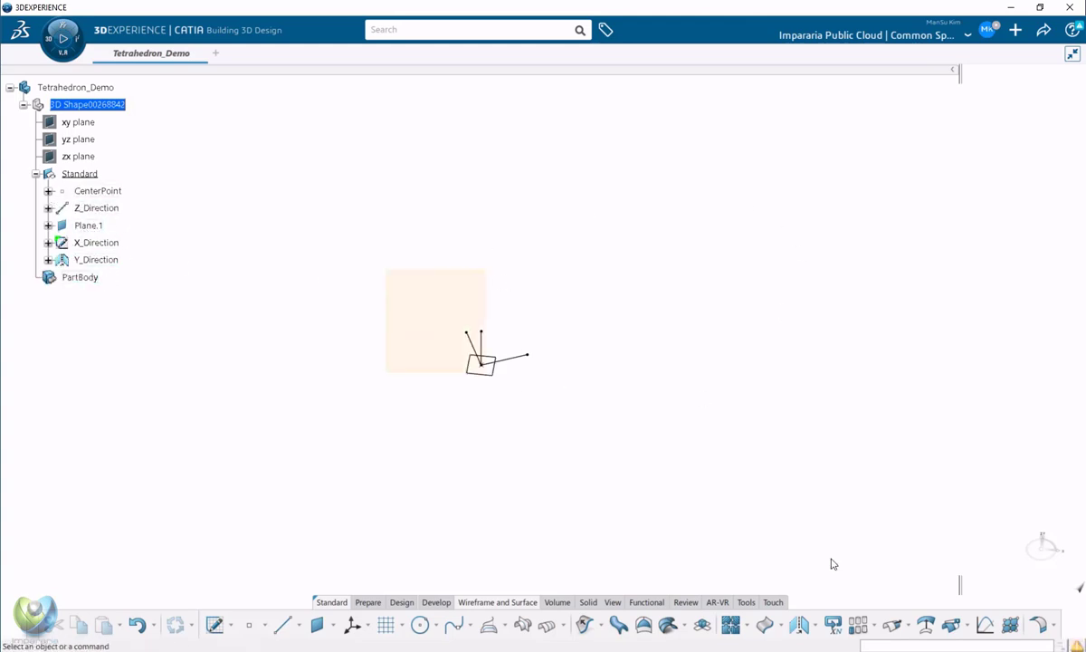
pyautogui.moveTo(386, 269); pyautogui.dragTo(834, 564)
pyautogui.click(622, 471)
pyautogui.moveTo(592, 422); pyautogui.dragTo(457, 361, button='middle')
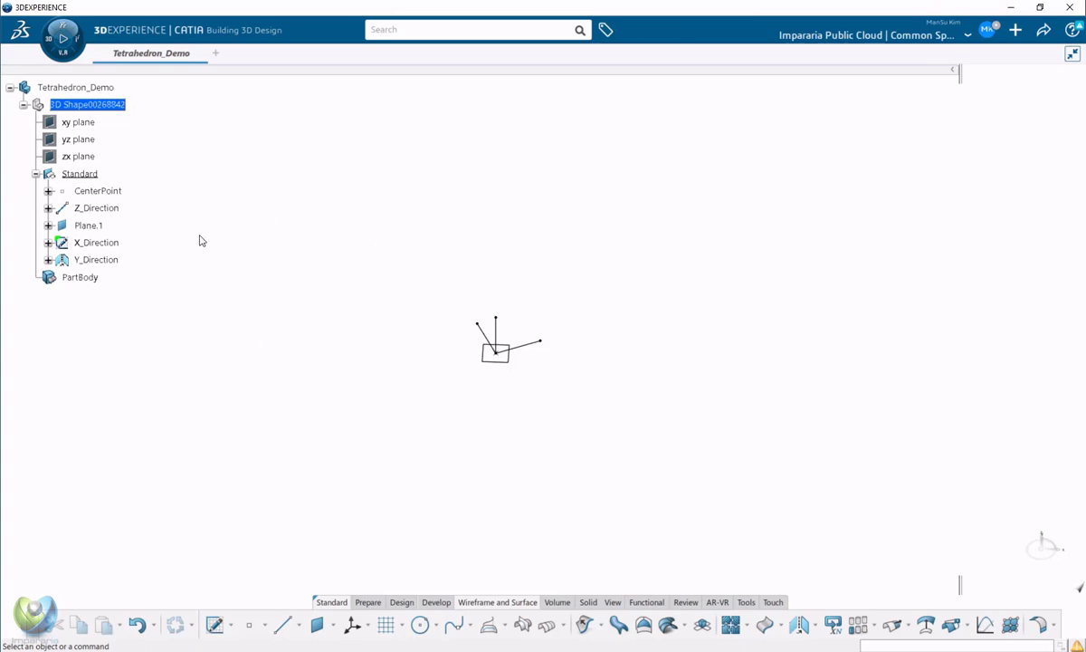
# Insert a new geometrical set below Standard and rename it 1th.
pyautogui.moveTo(109, 107)
pyautogui.click(165, 79)
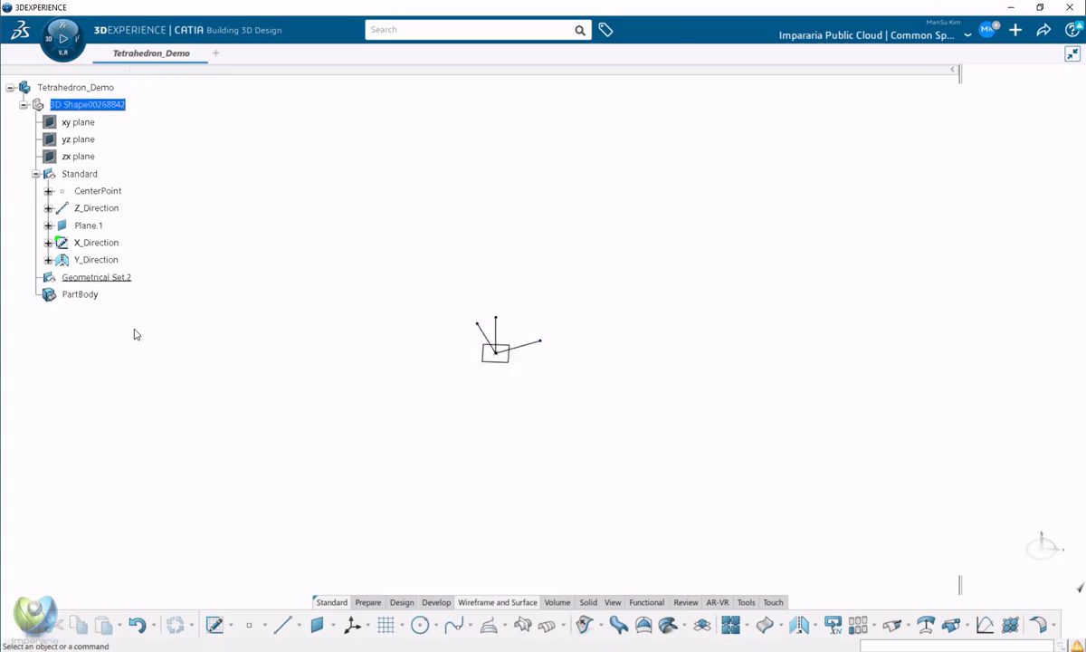
pyautogui.click(122, 277)
pyautogui.hotkey('alt', 'Return')
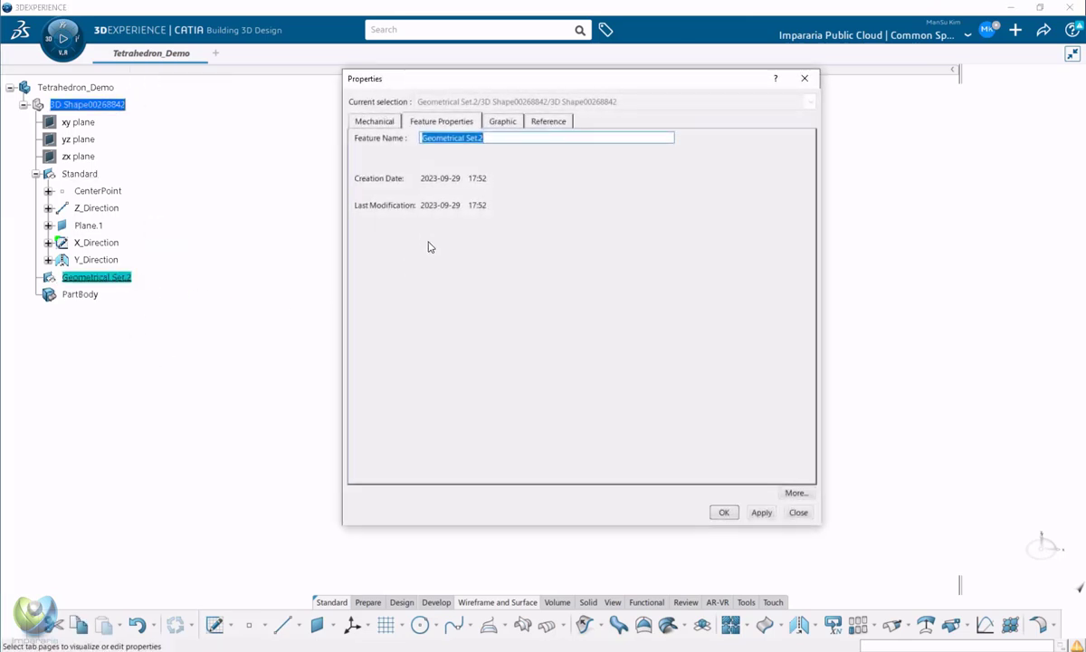
pyautogui.write('1th')
pyautogui.press('Return')
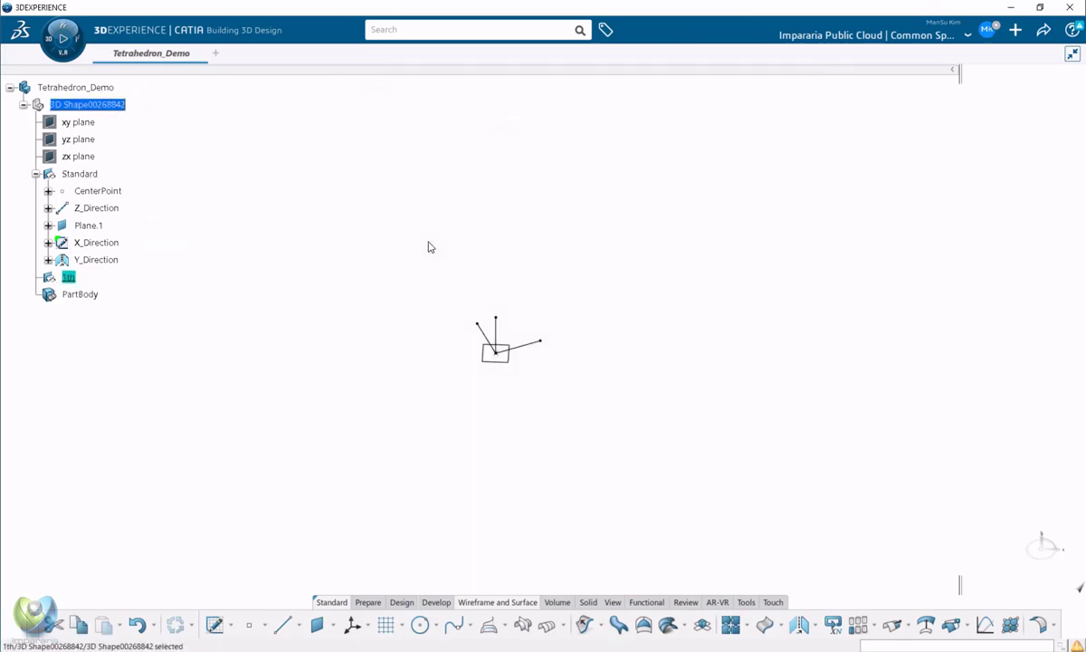
pyautogui.click(565, 439)
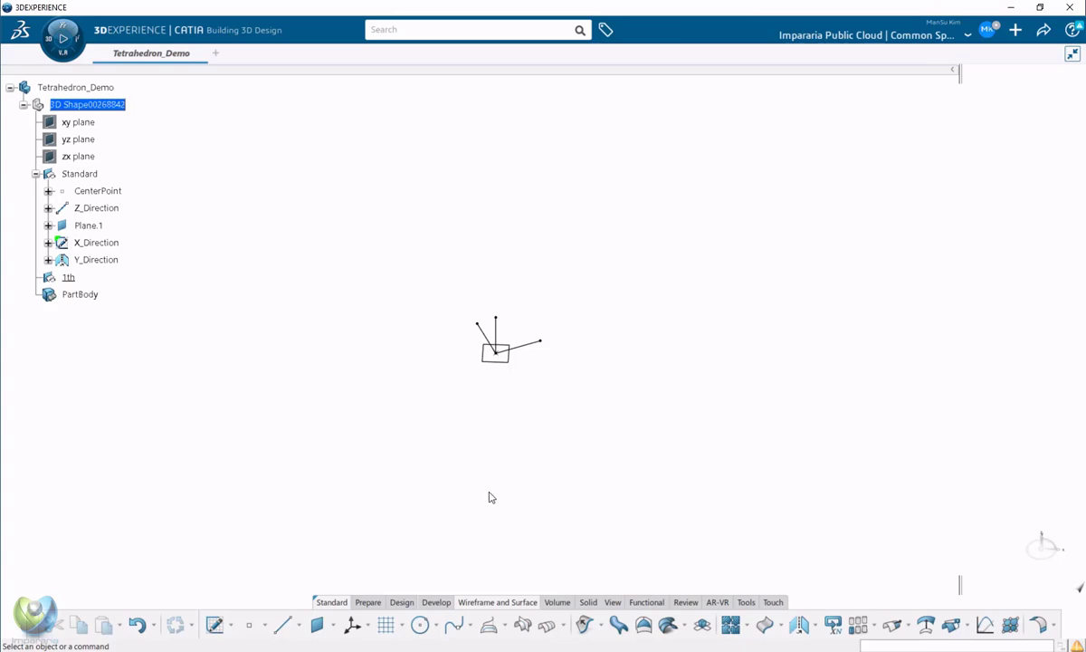
# Start a positioned sketch in the 1th set on Plane.1, with its origin projected from CenterPoint.
pyautogui.moveTo(495, 474); pyautogui.dragTo(462, 494, button='middle')
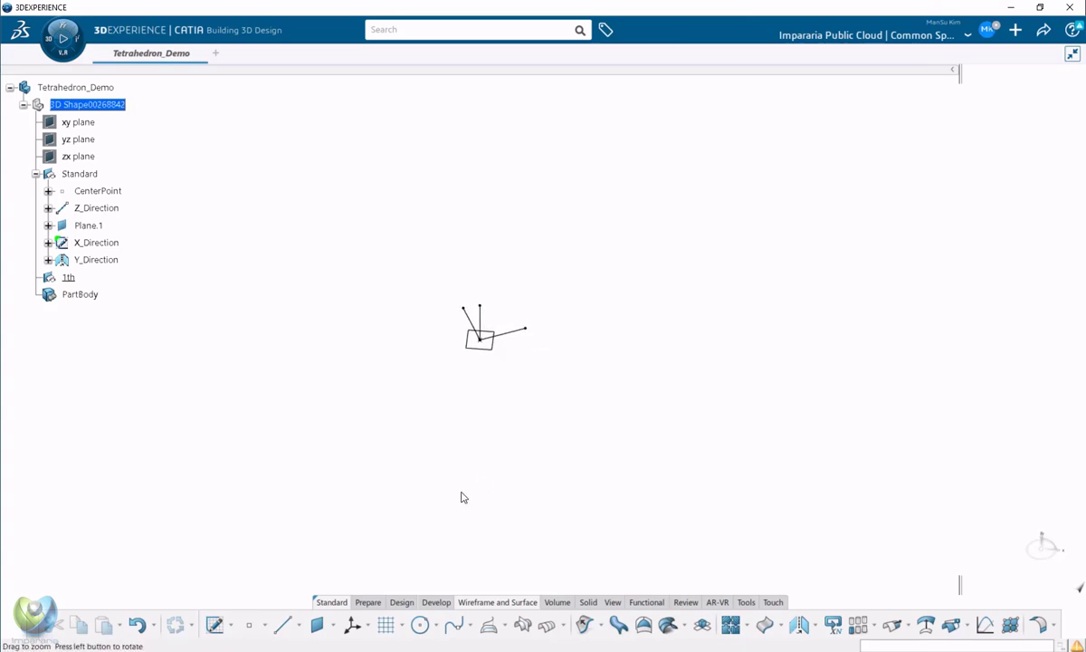
pyautogui.click(249, 624)
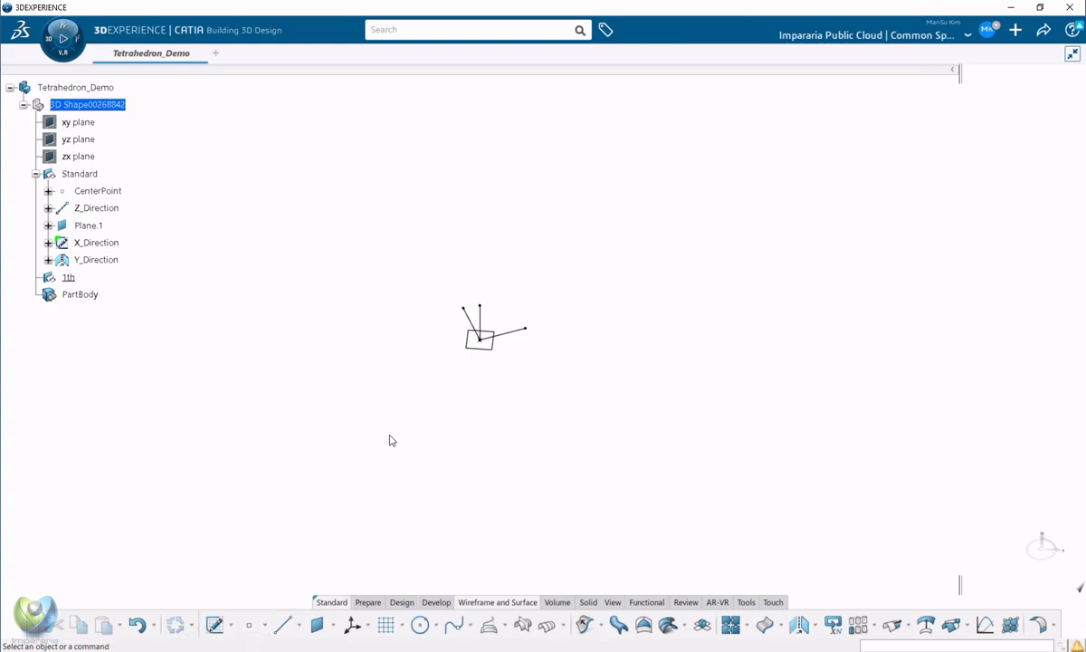
pyautogui.moveTo(458, 426); pyautogui.dragTo(456, 425, button='middle')
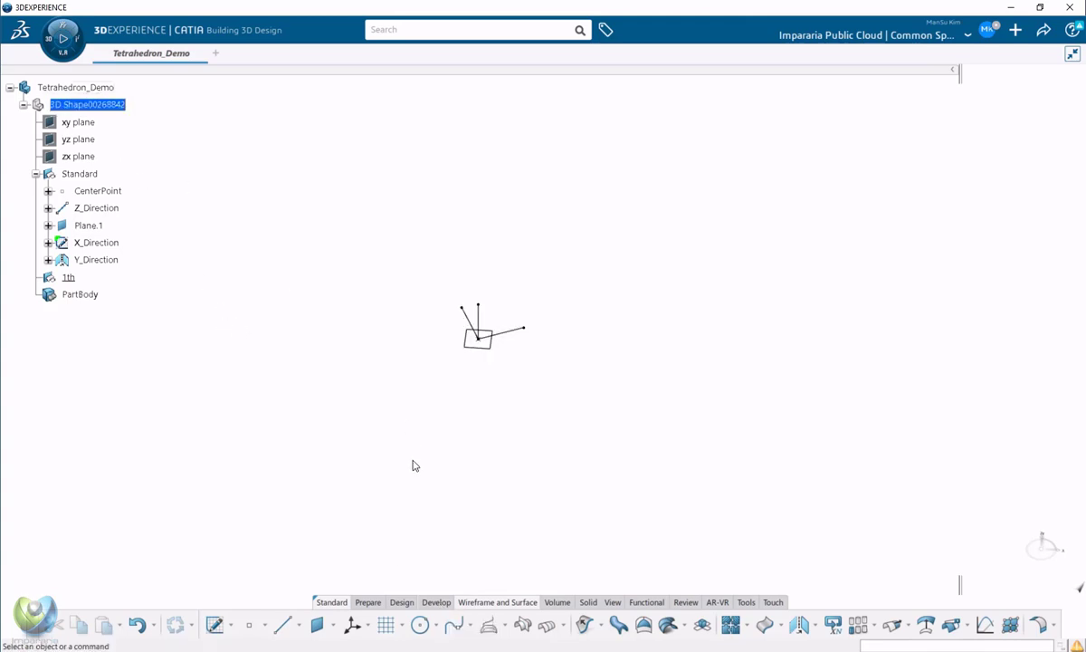
pyautogui.click(215, 624)
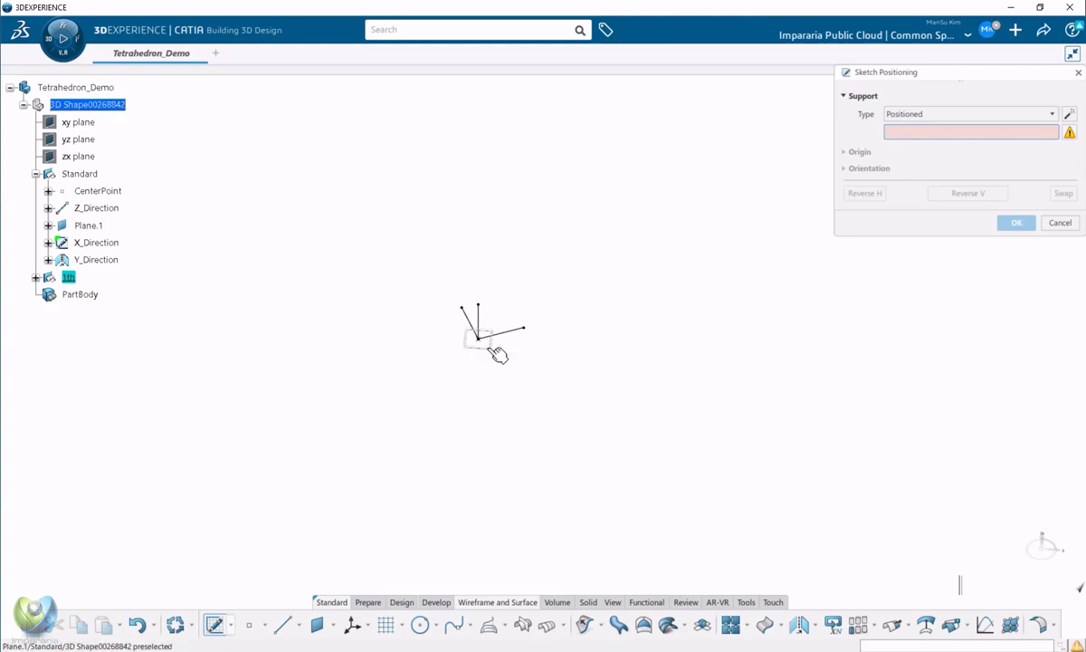
pyautogui.click(496, 353)
pyautogui.click(865, 152)
pyautogui.click(936, 170)
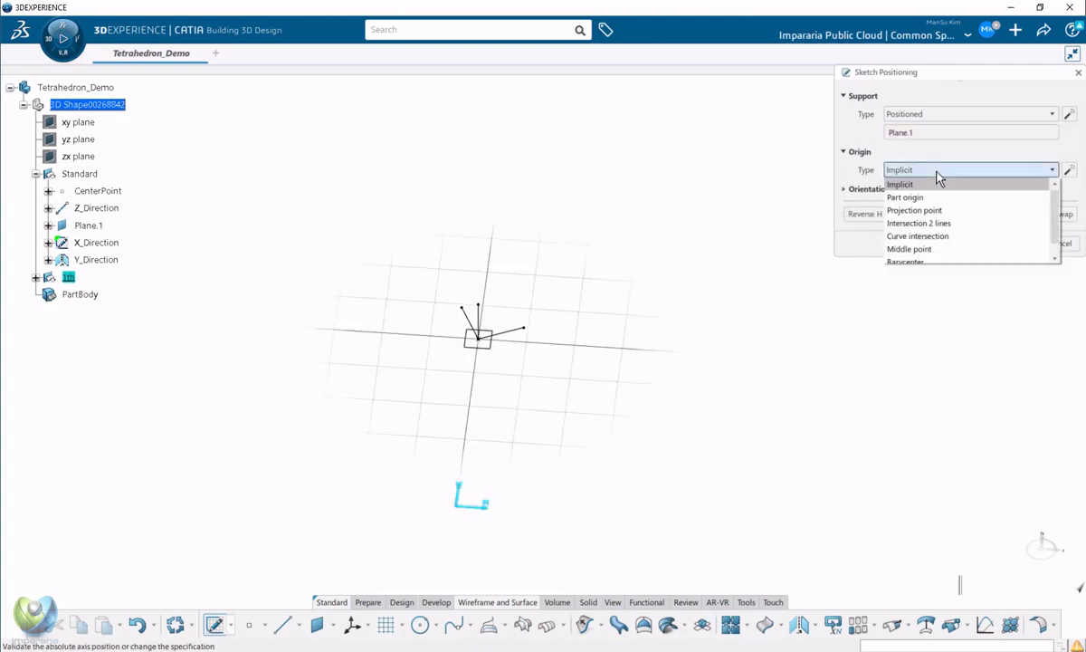
pyautogui.click(929, 210)
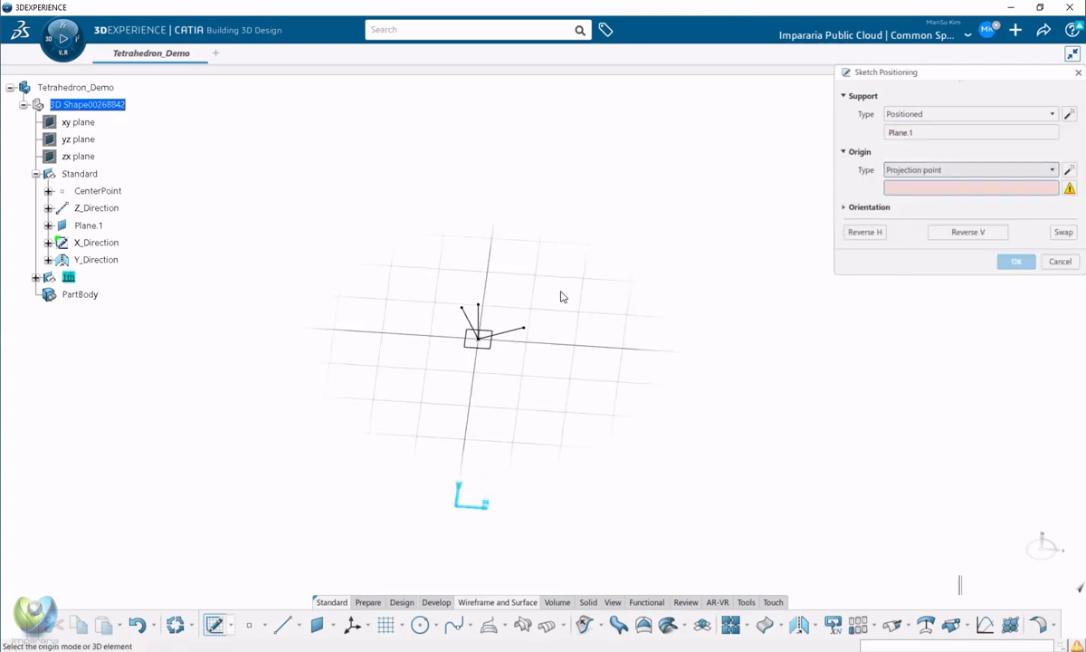
pyautogui.click(480, 339)
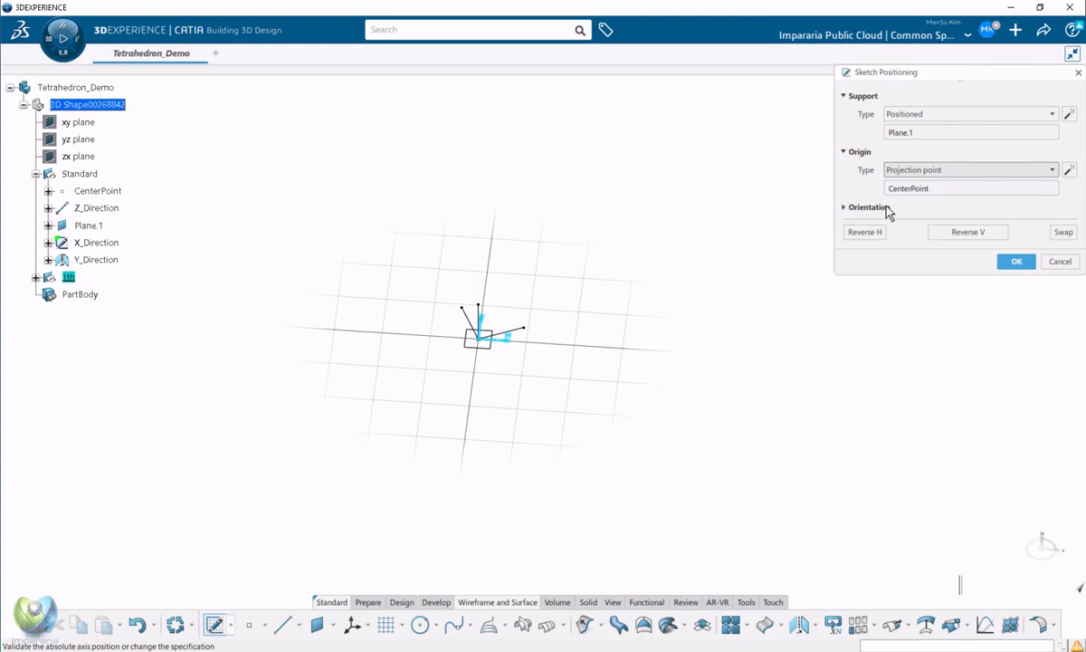
# Orient the sketch's H direction parallel to the X_Direction line, enter the sketch and expand the 1th set in the tree.
pyautogui.click(887, 209)
pyautogui.click(967, 224)
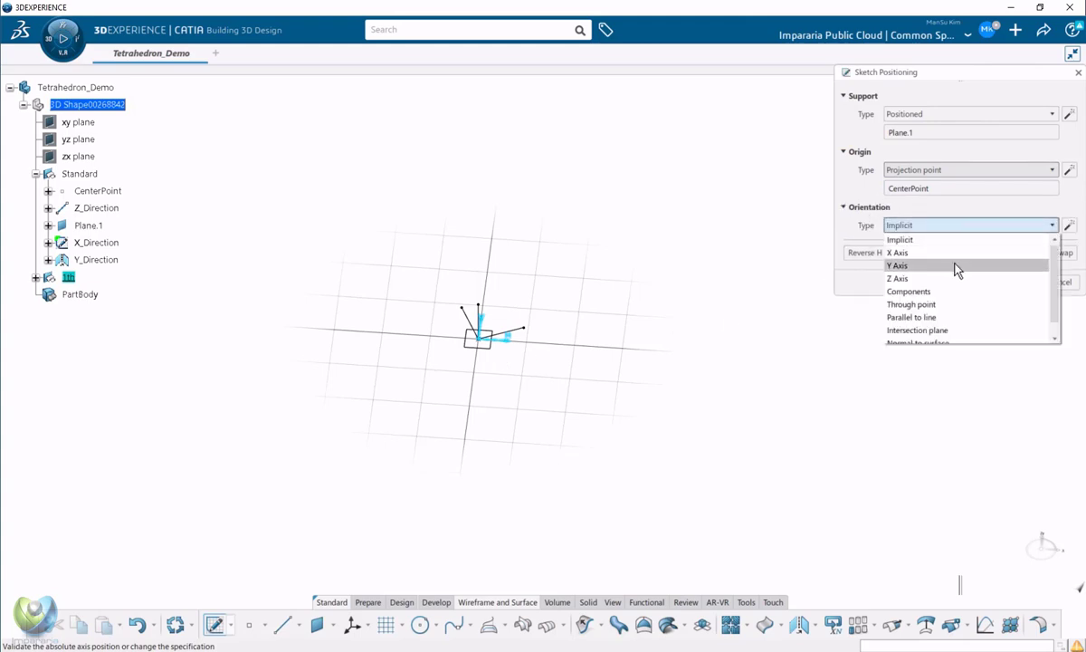
pyautogui.click(942, 317)
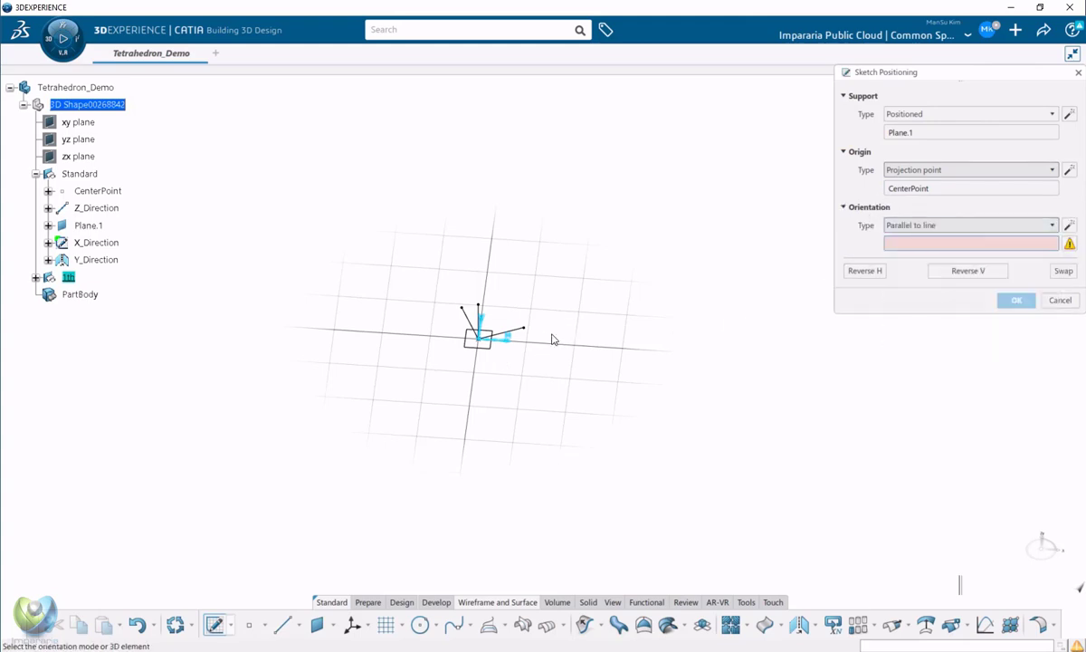
pyautogui.click(522, 334)
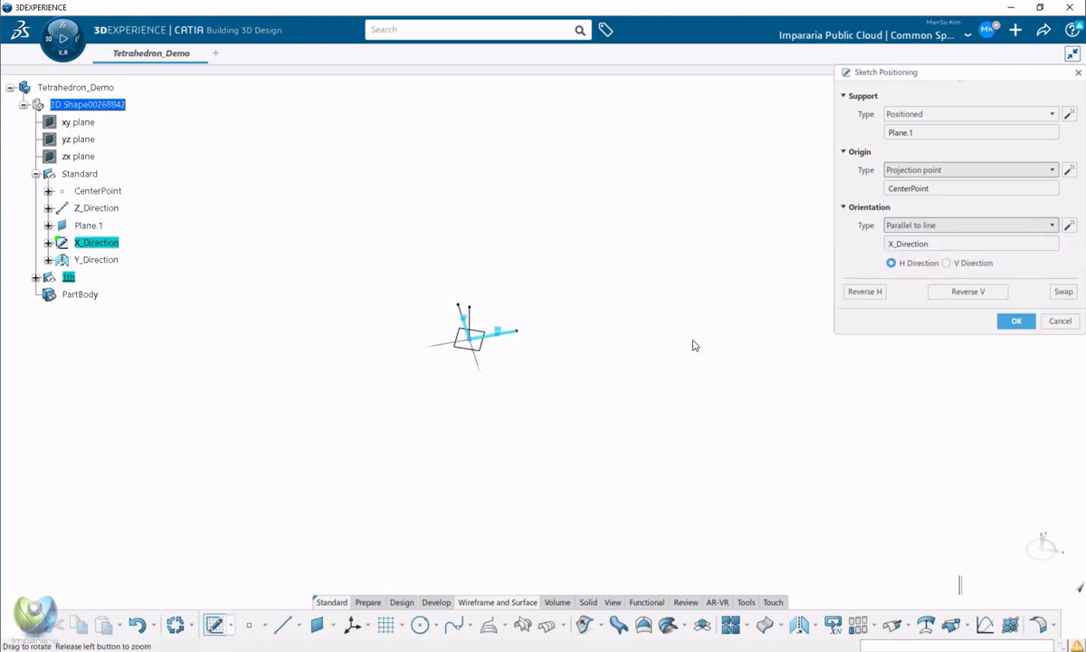
pyautogui.click(1017, 321)
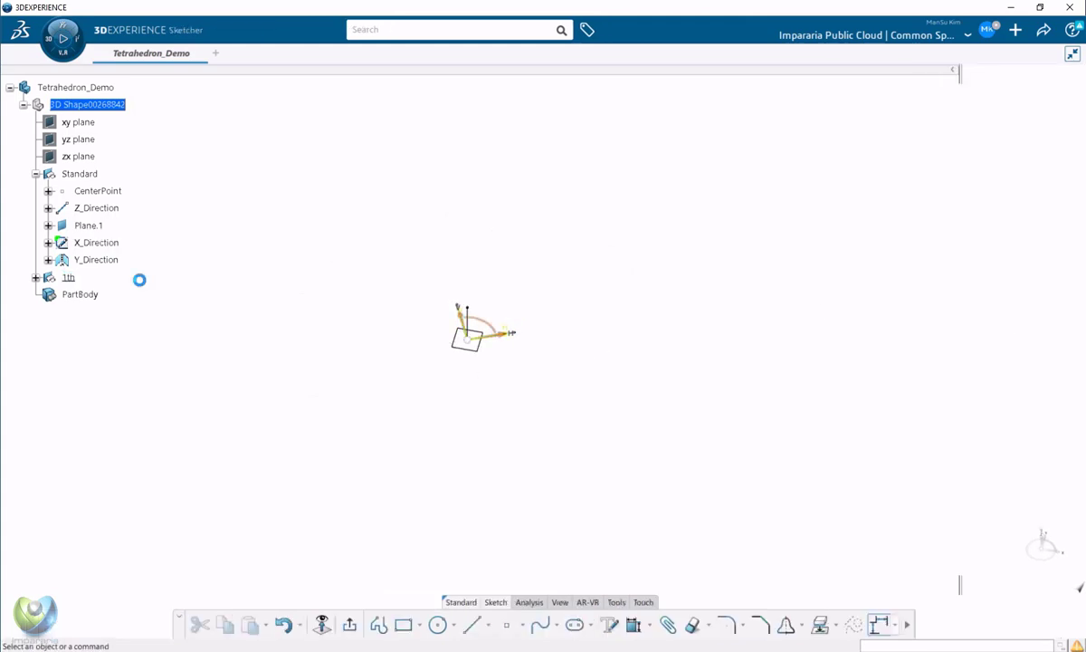
pyautogui.click(34, 277)
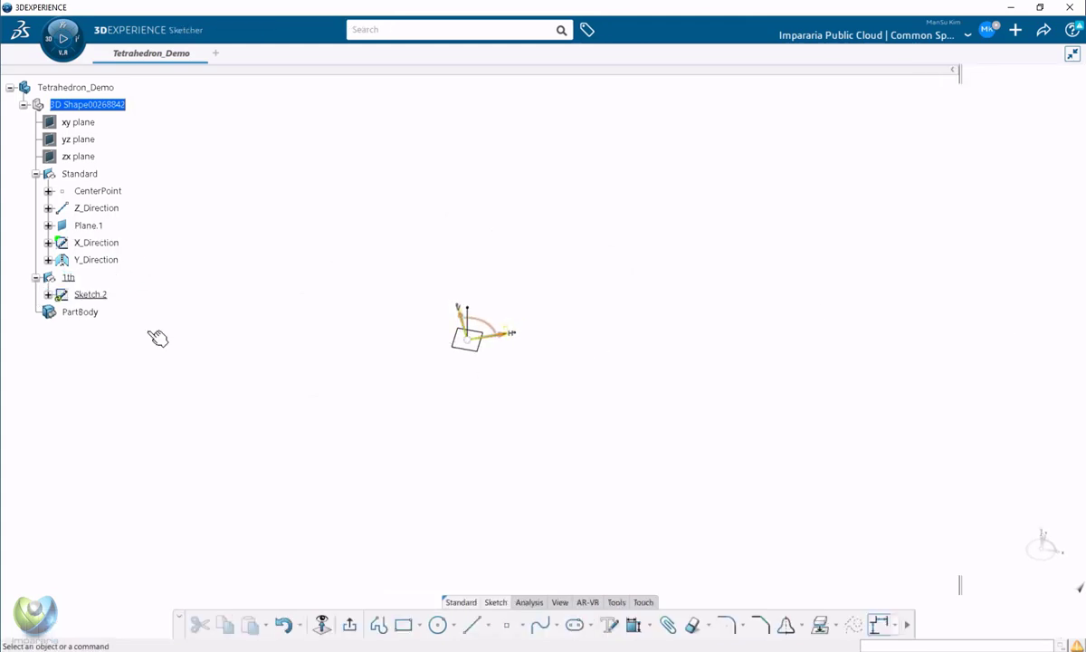
# Sketch a centered rectangle about 324 mm wide around the sketch origin.
pyautogui.click(418, 624)
pyautogui.click(444, 499)
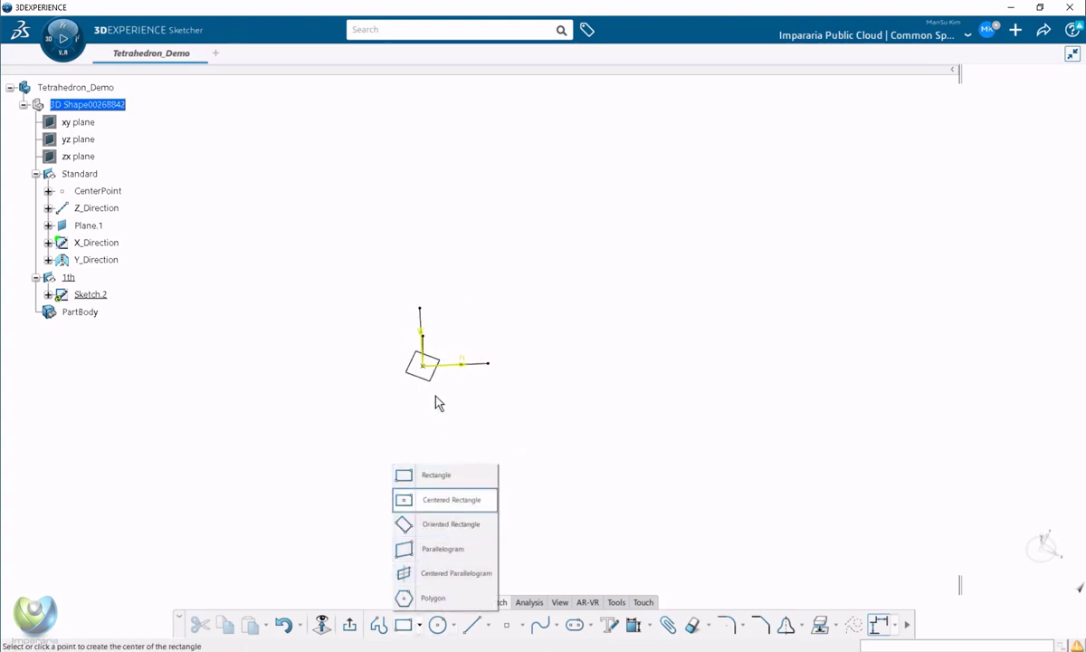
pyautogui.click(423, 366)
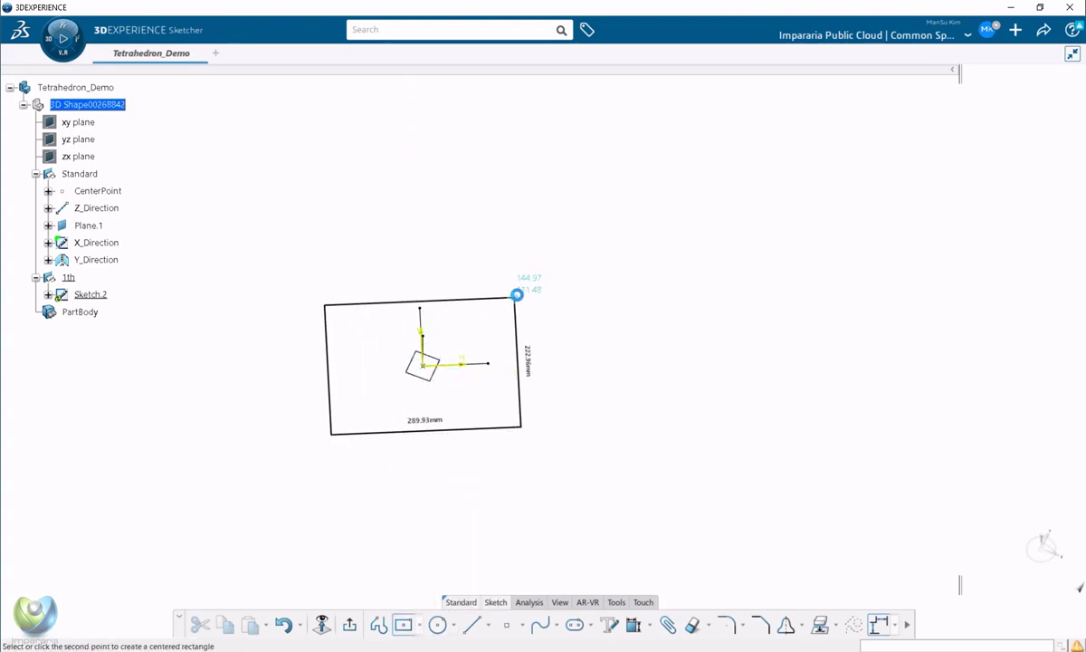
pyautogui.click(526, 281)
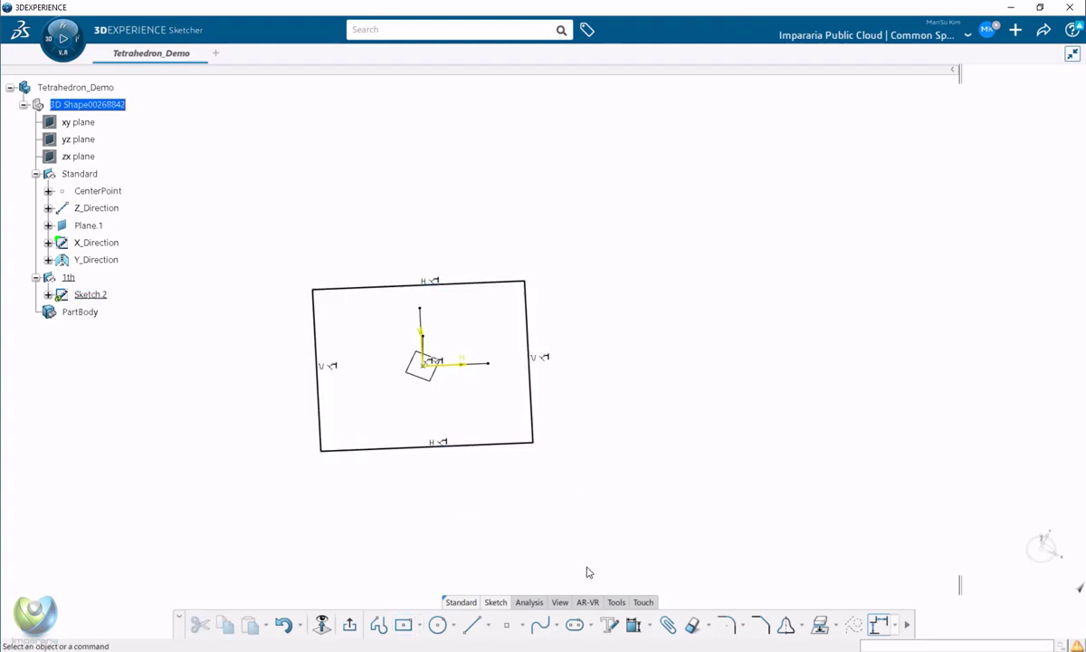
# Dimension the rectangle's lower horizontal edge and set its length to 500 mm.
pyautogui.click(634, 628)
pyautogui.click(488, 445)
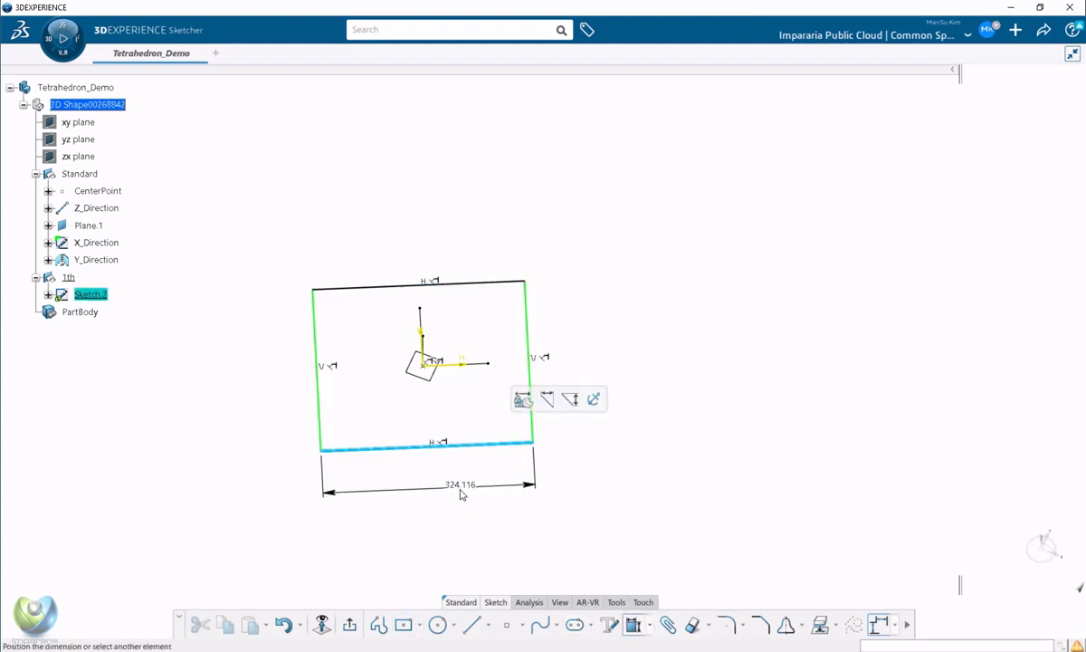
pyautogui.click(458, 507)
pyautogui.write('500')
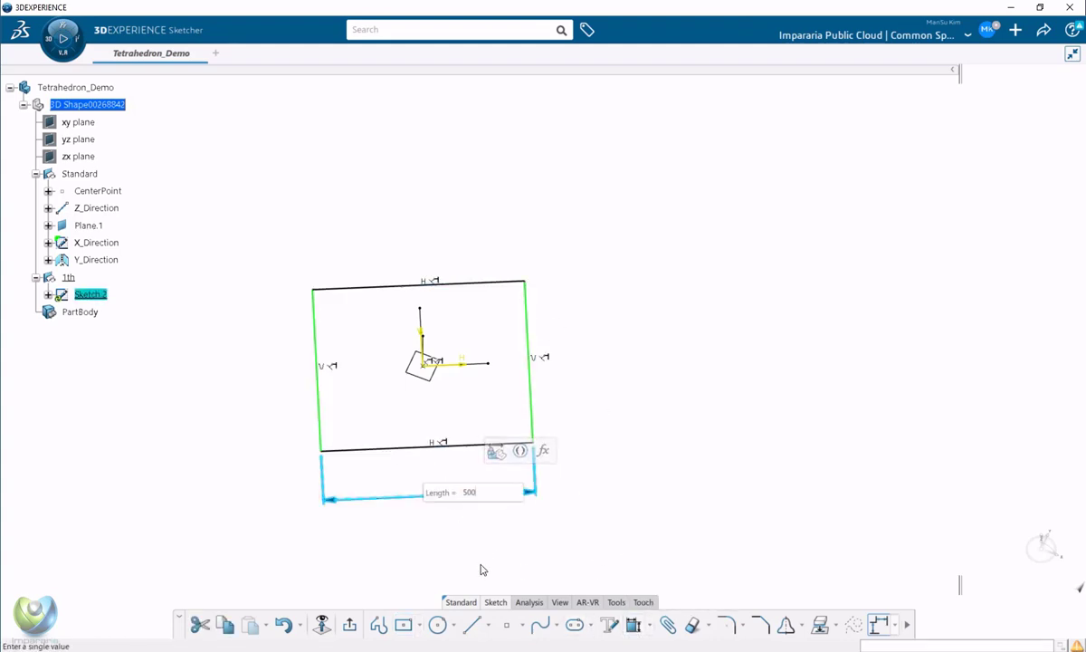
pyautogui.press('Return')
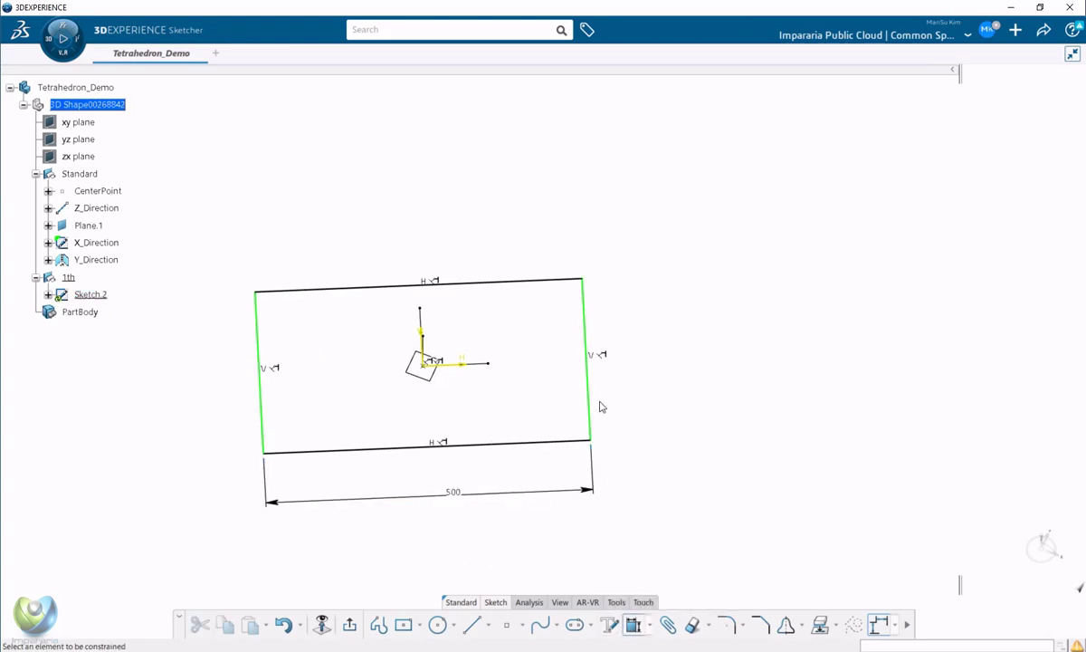
# Dimension the rectangle's vertical edge at 500 mm and exit the sketch.
pyautogui.click(588, 386)
pyautogui.click(668, 384)
pyautogui.write('500')
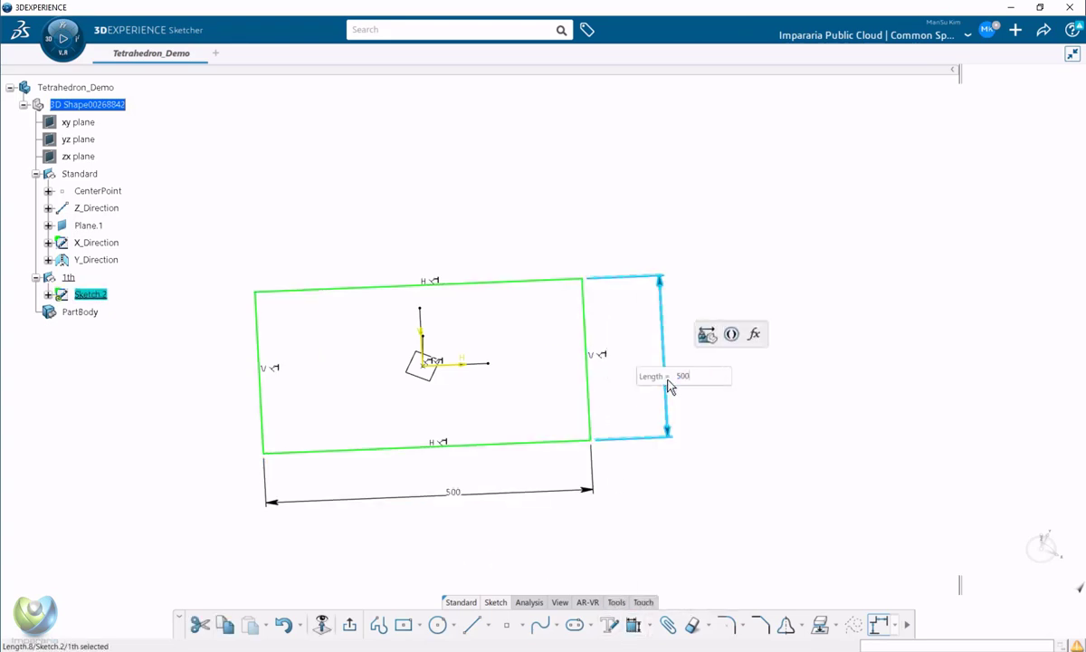
pyautogui.press('Return')
pyautogui.scroll(-3, 595, 399)
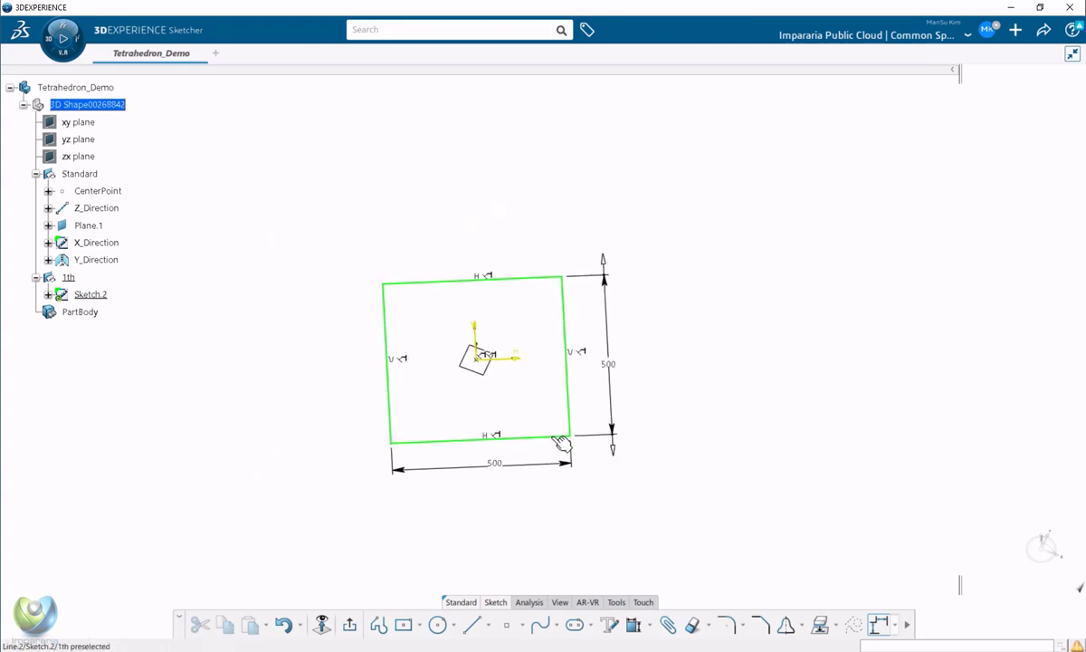
pyautogui.moveTo(529, 391); pyautogui.dragTo(566, 346, button='middle')
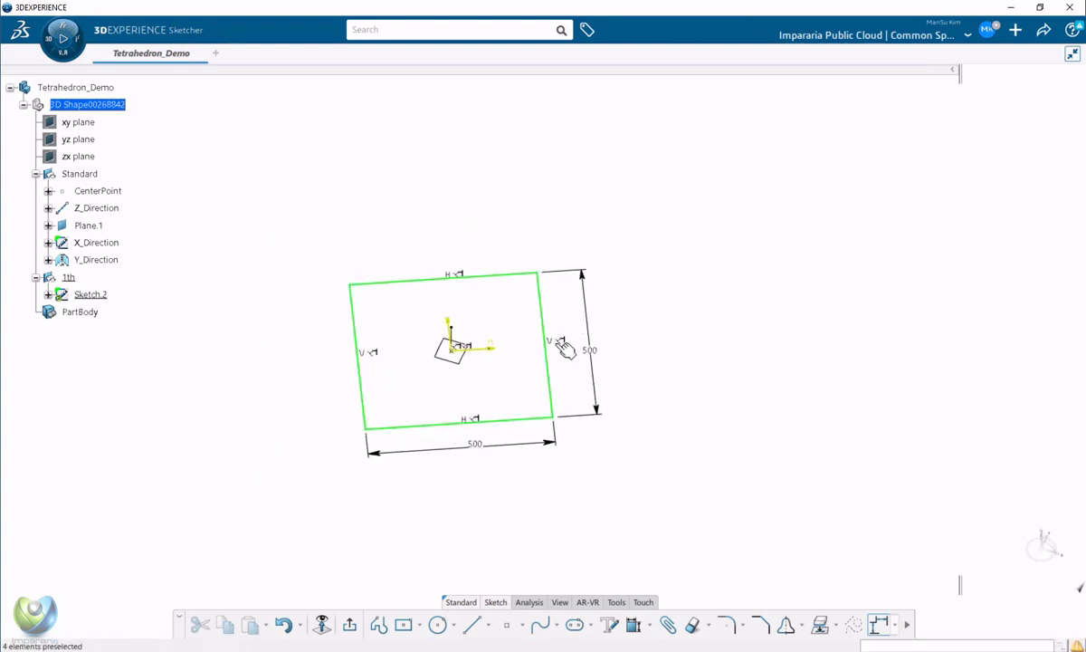
pyautogui.click(353, 626)
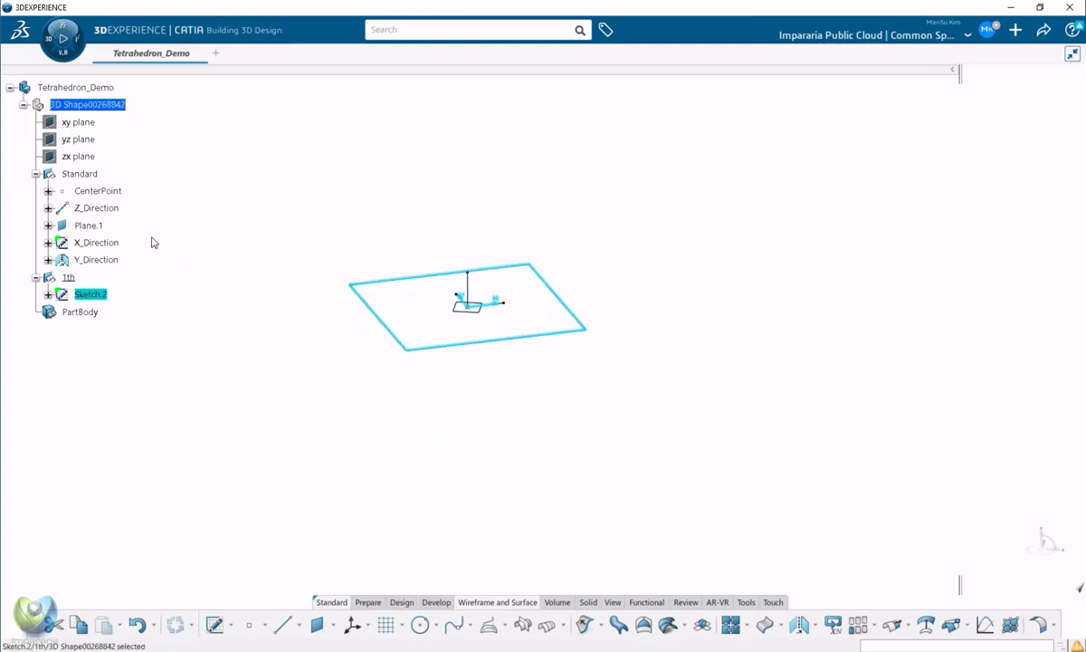
# Create a Volume Extrude from the square Sketch.2 with both the first and second limits set to 250 mm.
pyautogui.moveTo(550, 423)
pyautogui.mouseDown(button='middle')
pyautogui.moveTo(521, 451)
pyautogui.moveTo(507, 442)
pyautogui.mouseUp(button='middle')
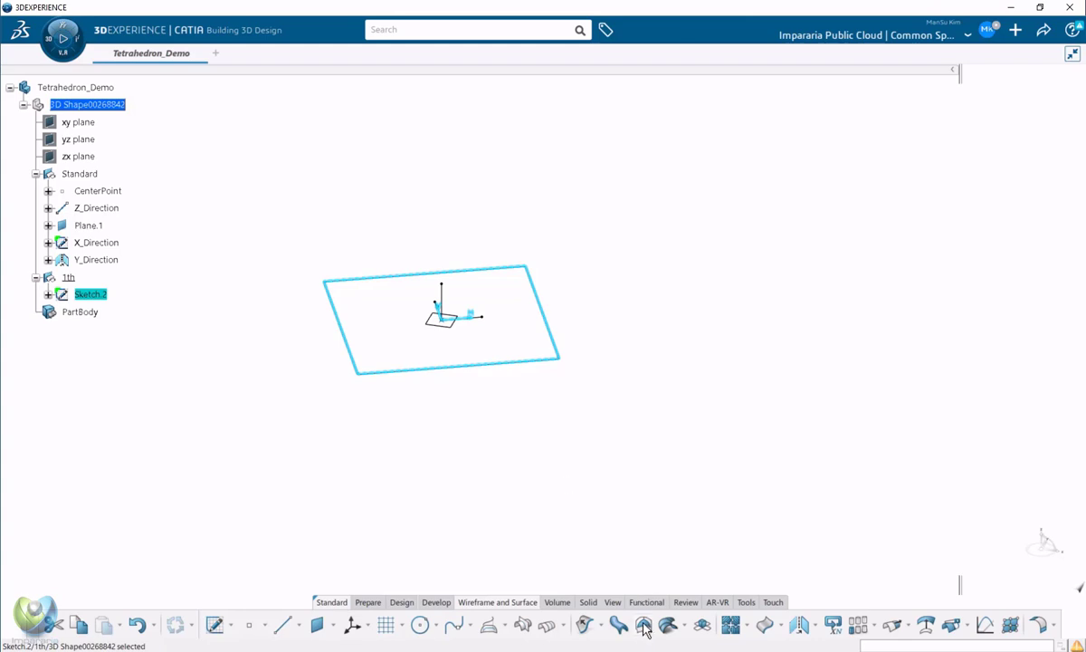
pyautogui.click(558, 603)
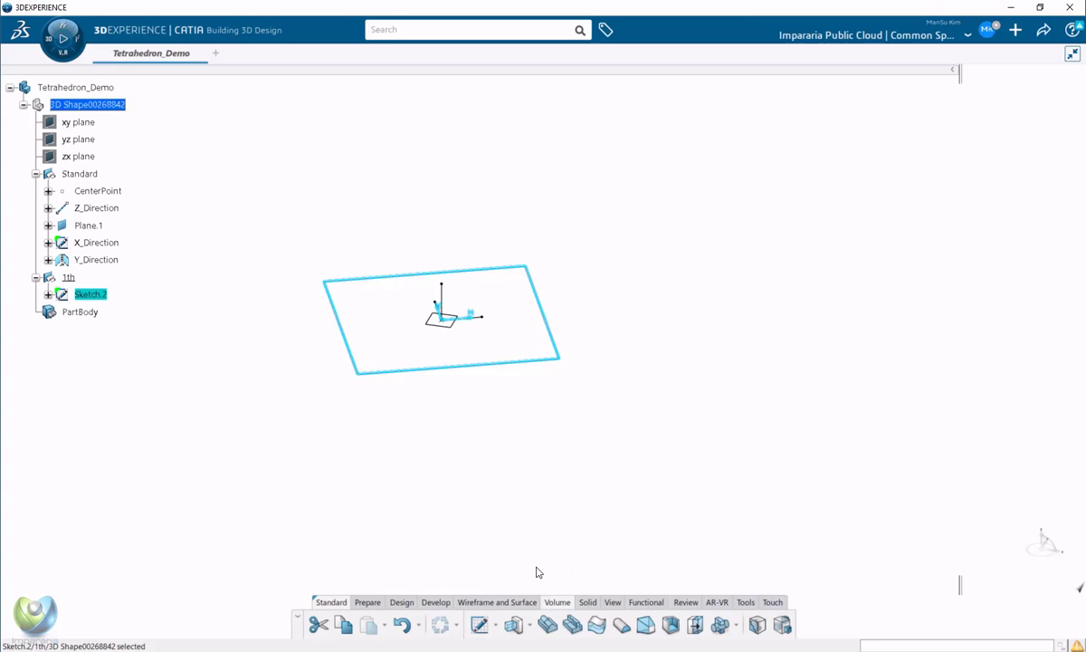
pyautogui.click(513, 624)
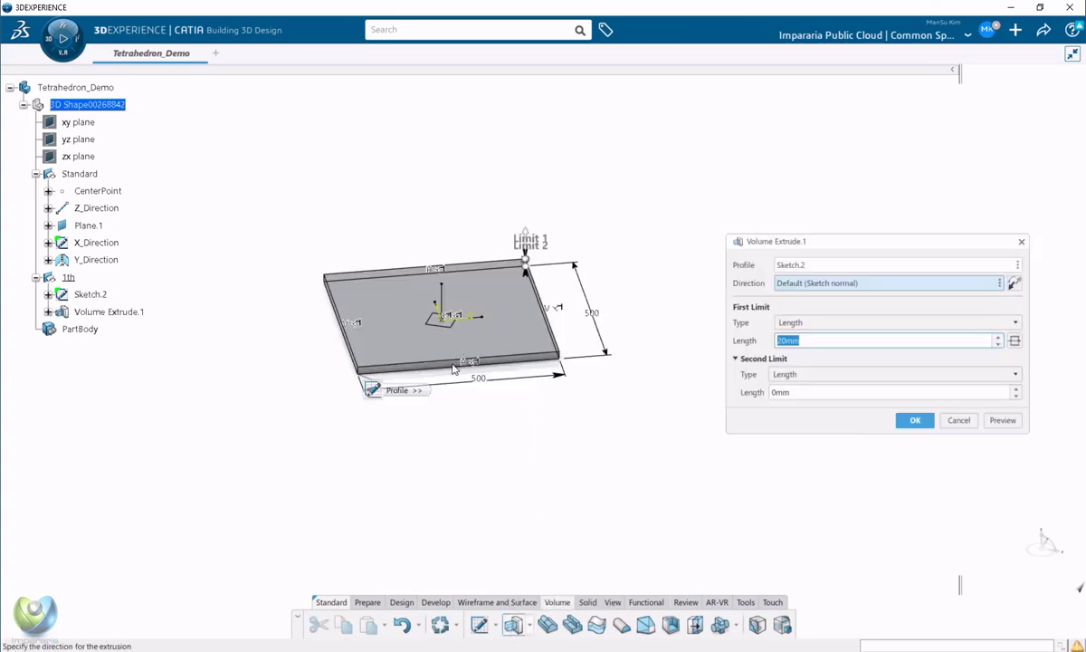
pyautogui.moveTo(526, 233); pyautogui.dragTo(546, 207)
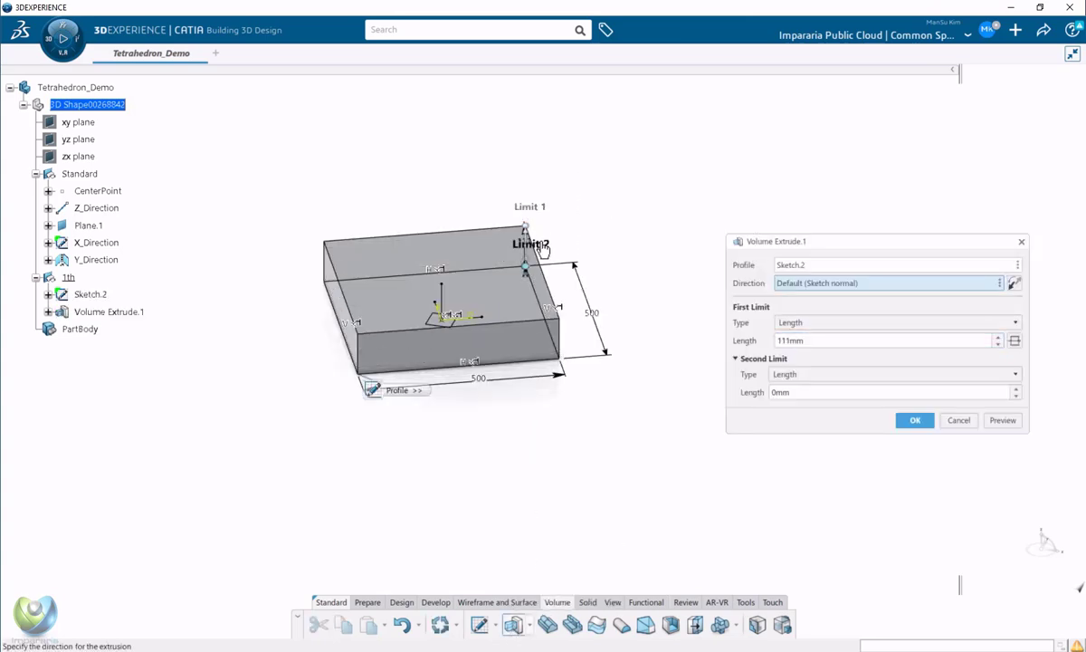
pyautogui.moveTo(525, 266); pyautogui.dragTo(525, 304)
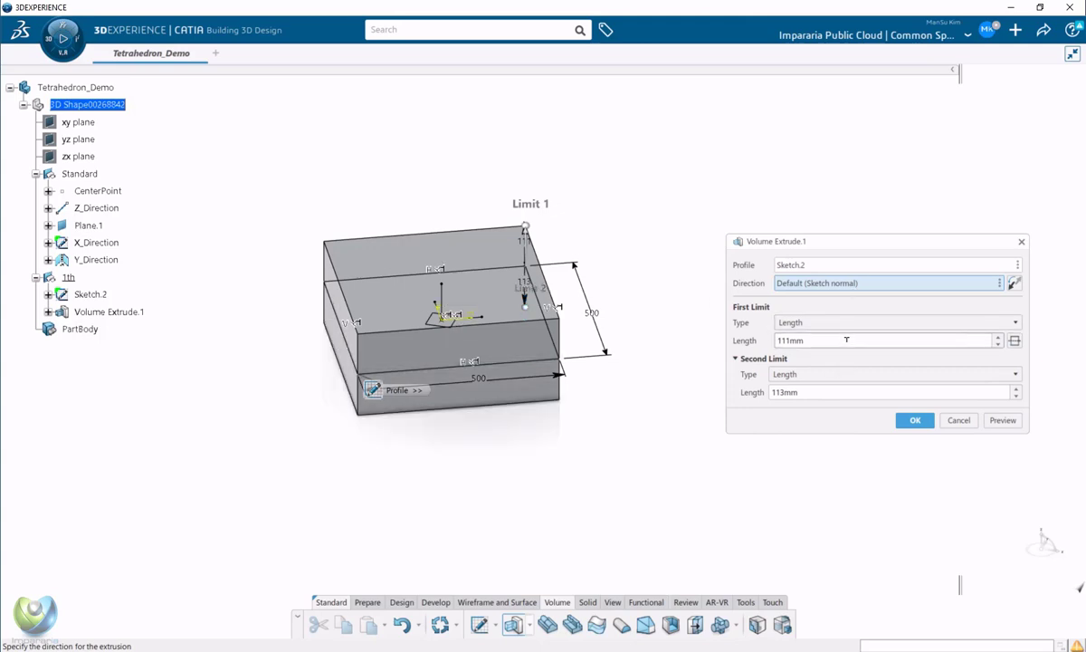
pyautogui.moveTo(717, 332); pyautogui.dragTo(565, 334)
pyautogui.write('250')
pyautogui.press('Tab')
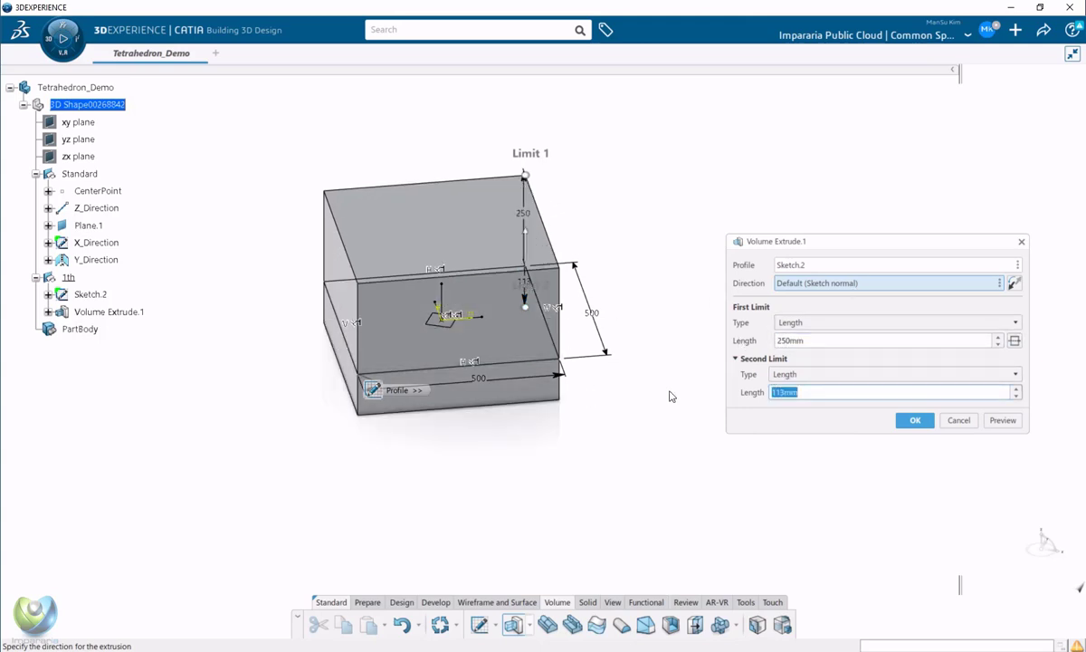
pyautogui.moveTo(689, 415); pyautogui.dragTo(742, 392, button='middle')
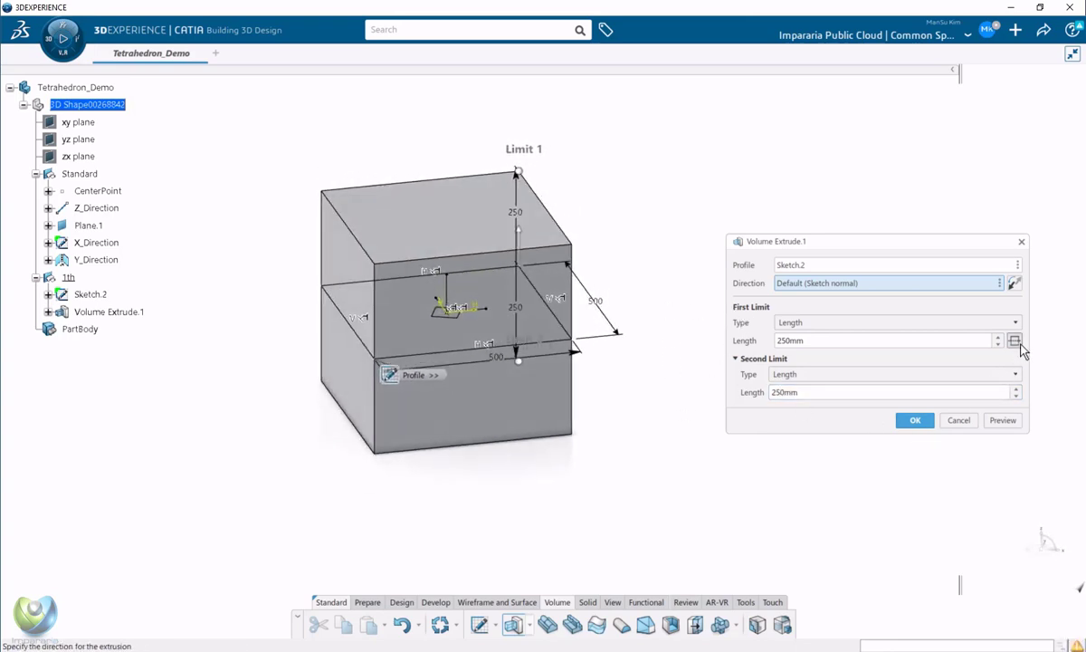
pyautogui.click(1014, 340)
pyautogui.click(916, 421)
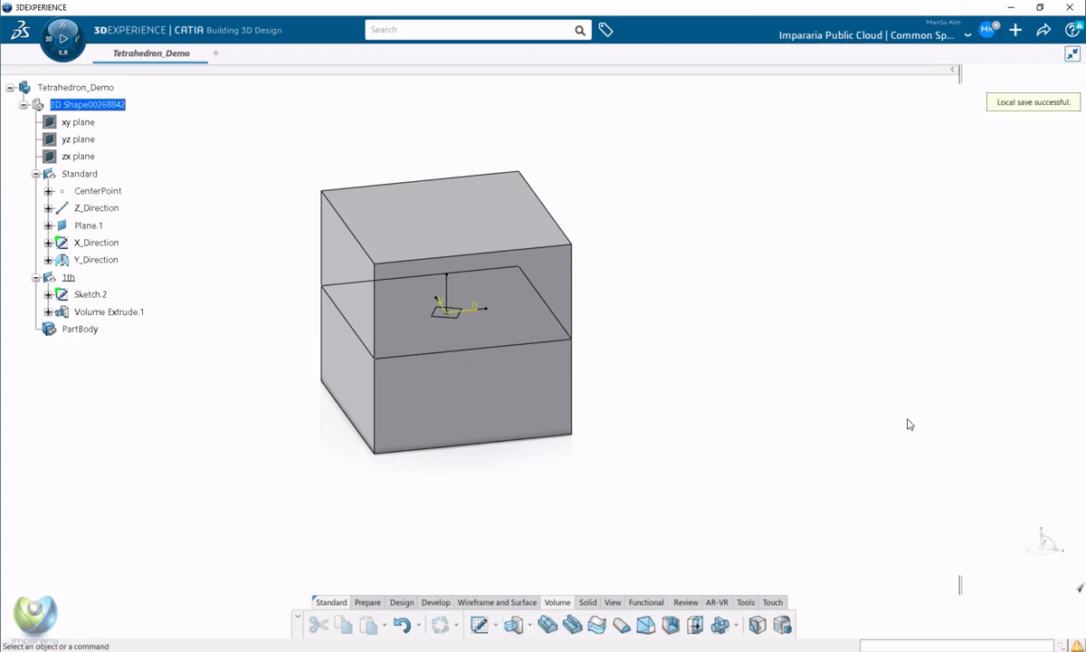
# Examine the extruded cube volume and the position of its base sketch within it.
pyautogui.moveTo(654, 443)
pyautogui.mouseDown(button='middle')
pyautogui.moveTo(701, 407)
pyautogui.moveTo(561, 380)
pyautogui.mouseUp(button='middle')
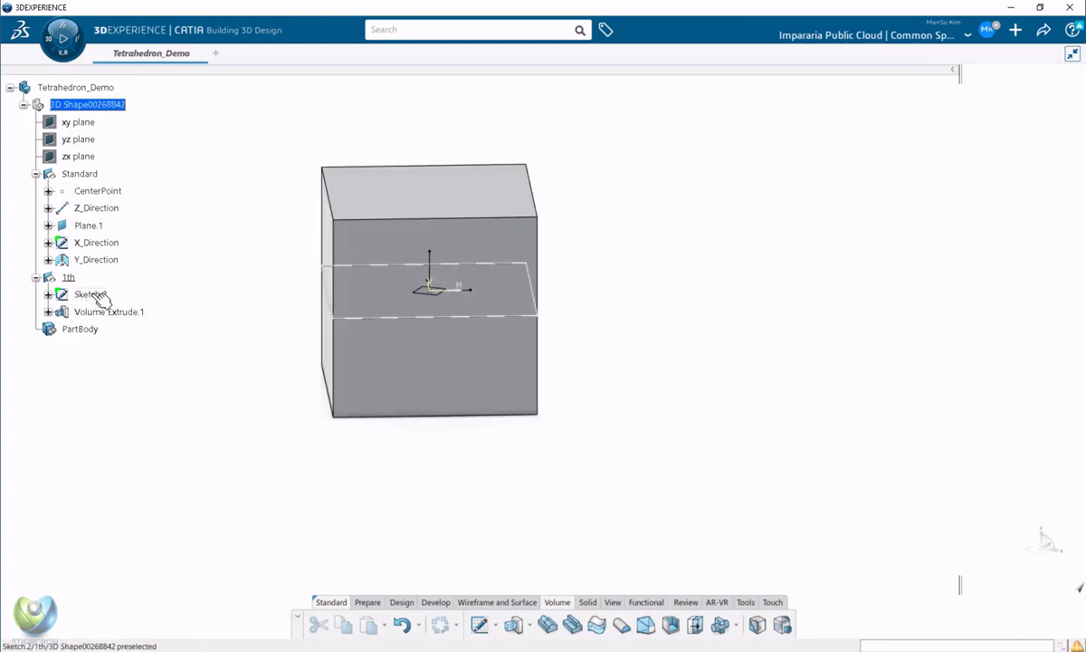
pyautogui.click(105, 312)
pyautogui.moveTo(436, 451); pyautogui.dragTo(492, 439, button='middle')
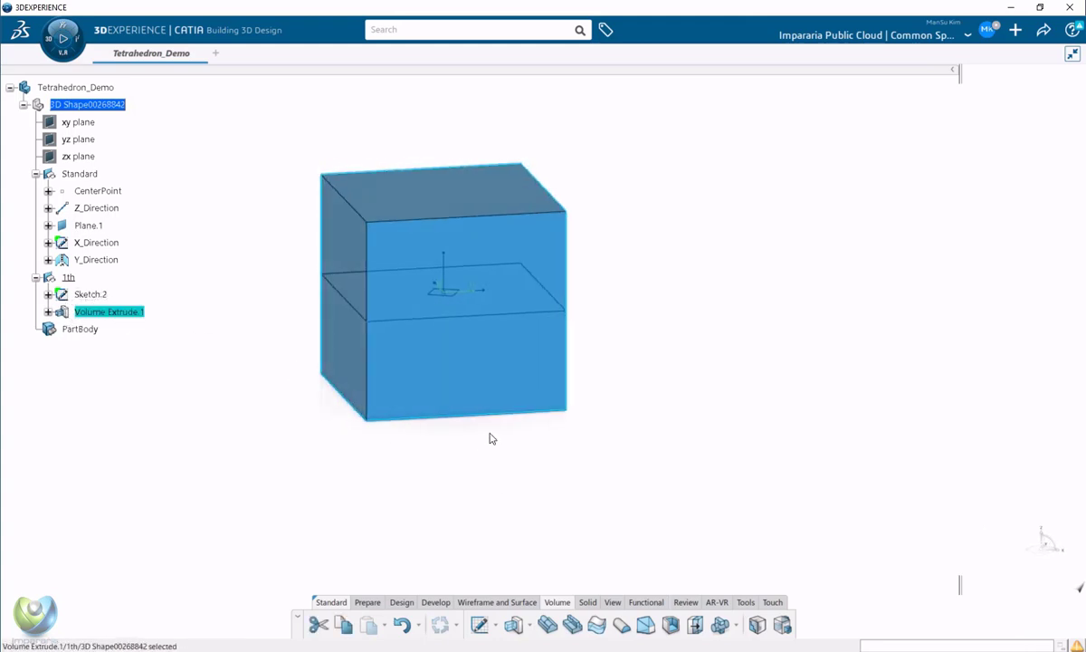
pyautogui.moveTo(475, 289); pyautogui.dragTo(503, 386, button='middle')
pyautogui.click(397, 451)
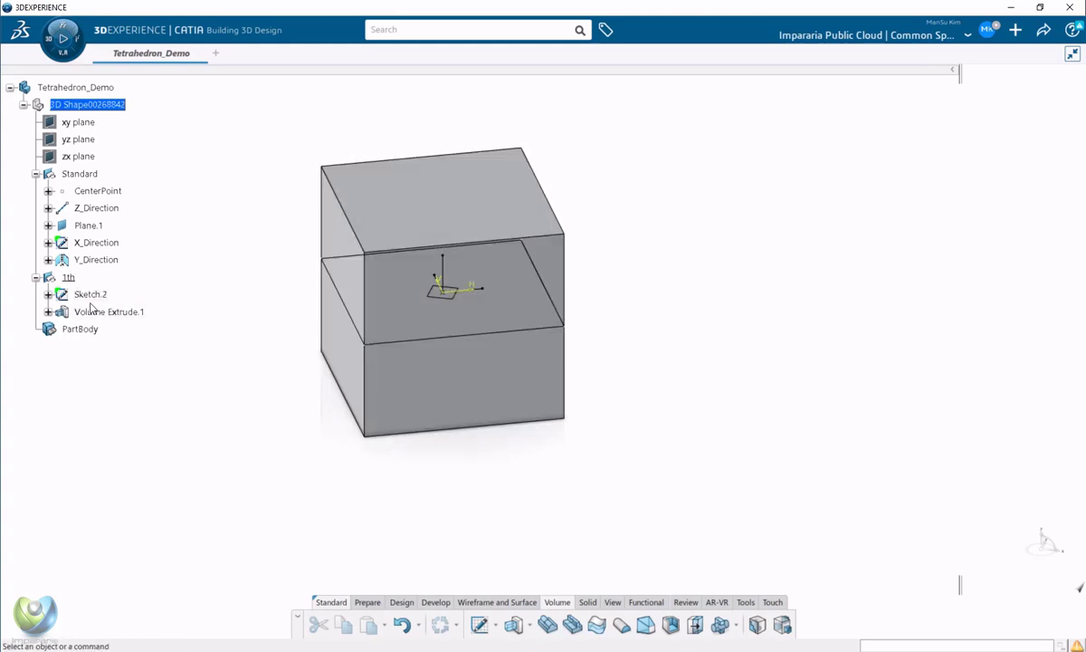
pyautogui.moveTo(407, 414); pyautogui.dragTo(409, 413, button='middle')
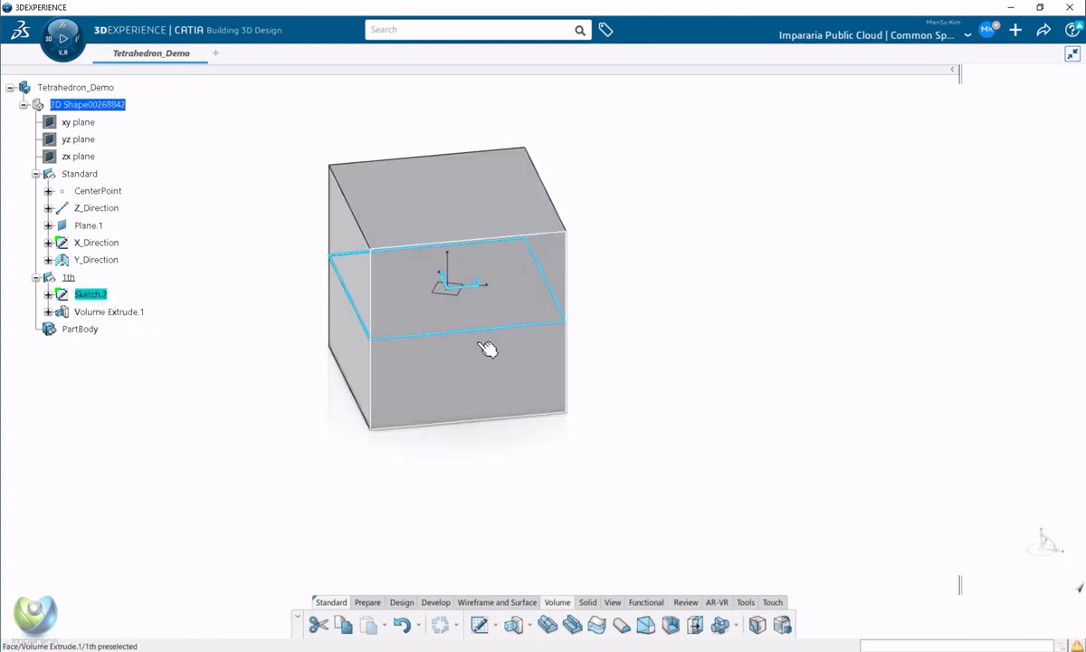
# Add a new single-value Length parameter to the 3D shape through the Formulas editor.
pyautogui.click(746, 601)
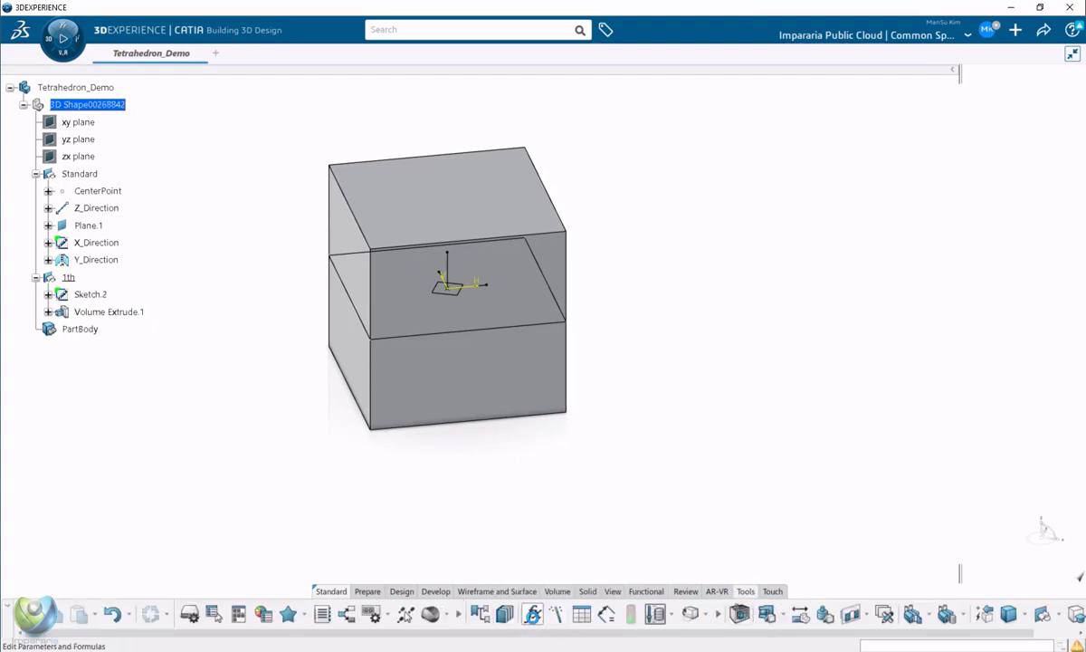
pyautogui.click(532, 614)
pyautogui.click(517, 504)
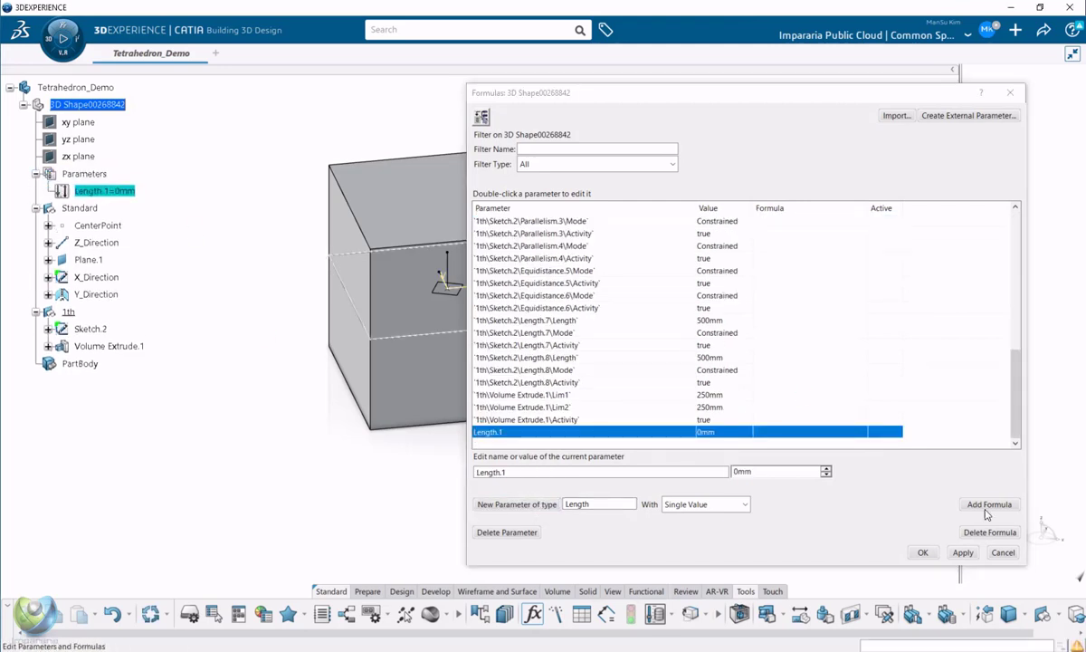
pyautogui.click(922, 552)
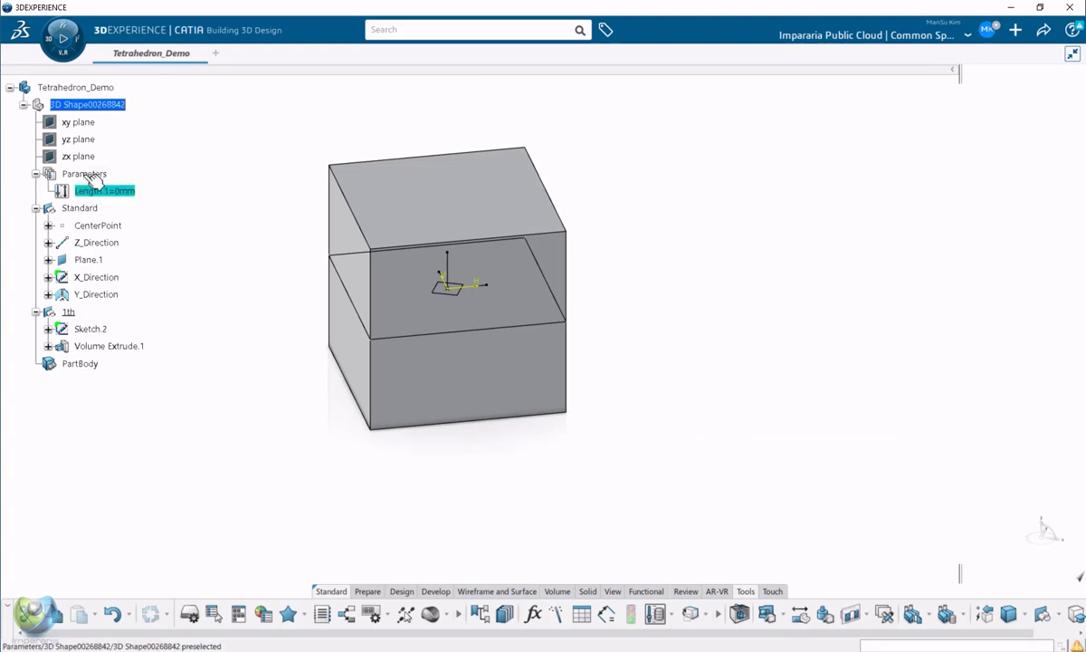
# Copy the Parameters set into the 1th geometrical set and delete the original under the 3D shape.
pyautogui.click(91, 175)
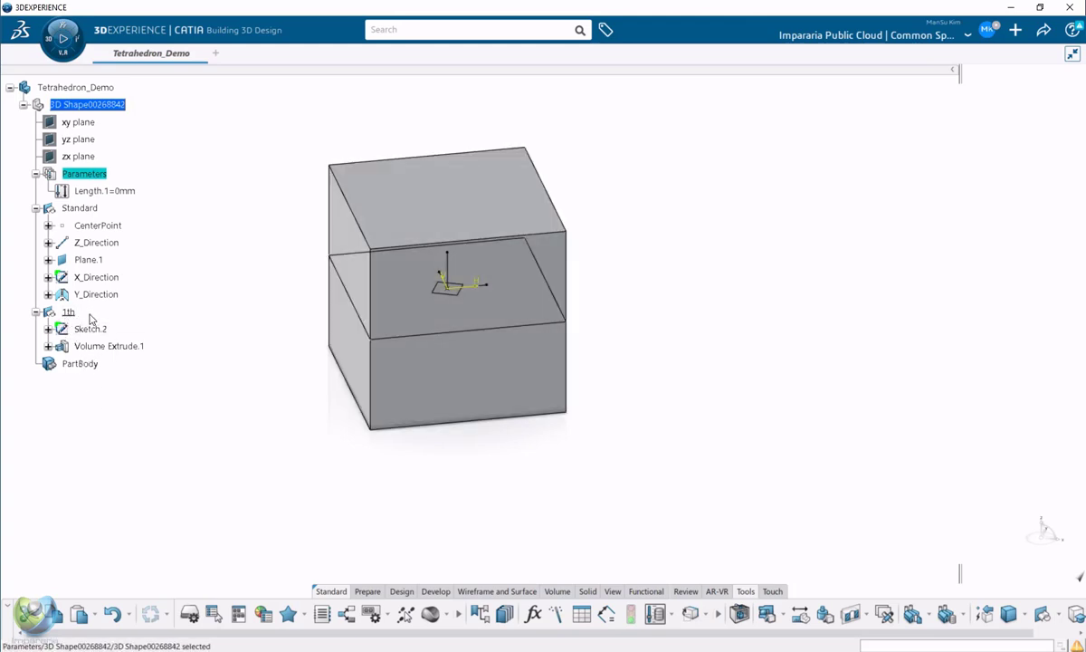
pyautogui.click(73, 313)
pyautogui.hotkey('ctrl', 'v')
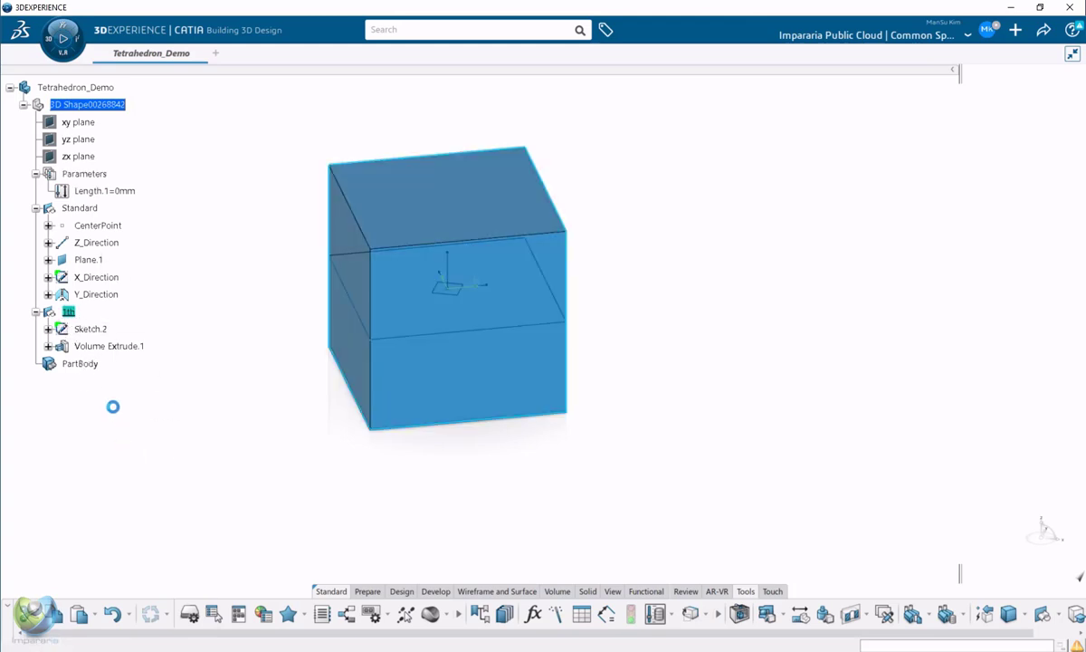
pyautogui.click(84, 173)
pyautogui.press('Delete')
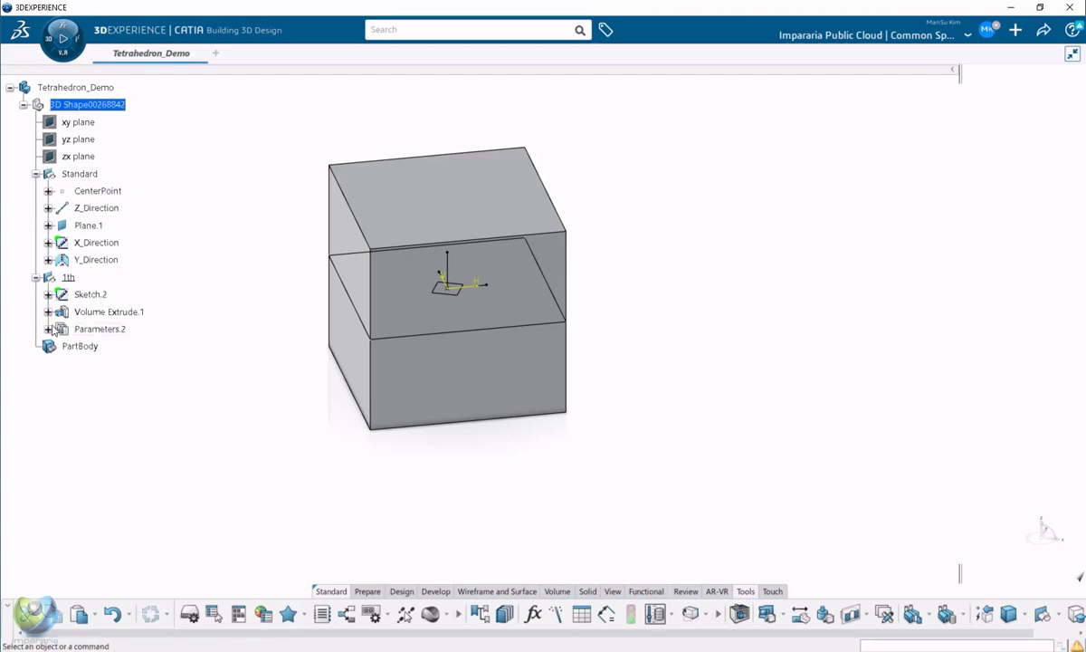
# Group Sketch.2 and Volume Extrude.1 in a new geometrical set inside 1th and reorder it below Parameters.2.
pyautogui.click(48, 328)
pyautogui.click(91, 294)
pyautogui.keyDown('ctrl'); pyautogui.click(107, 311); pyautogui.keyUp('ctrl')
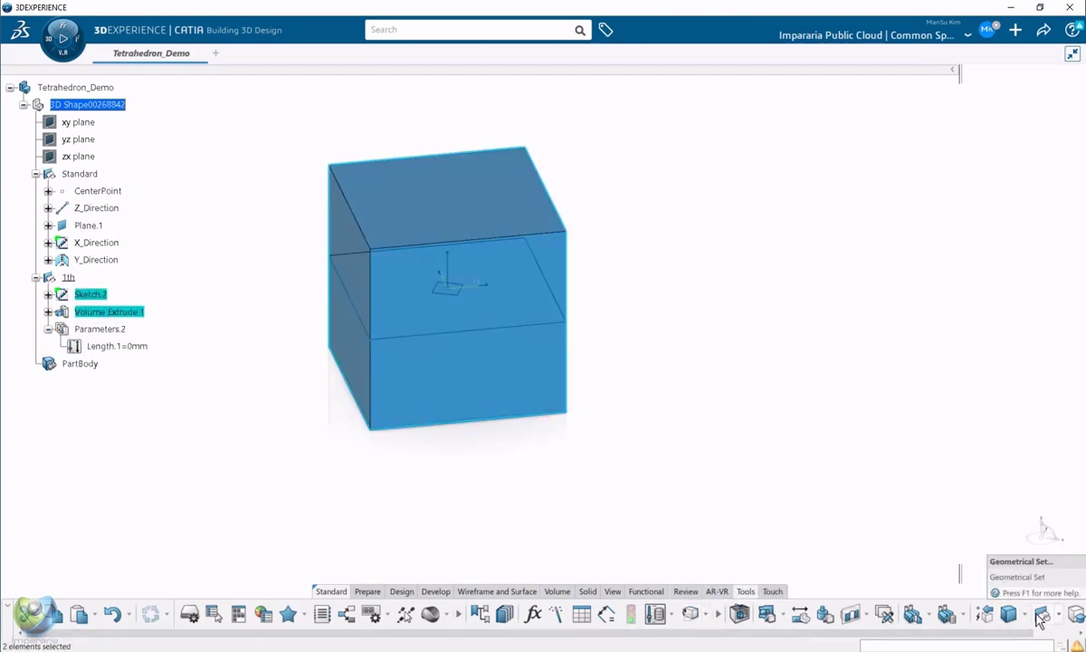
pyautogui.click(1041, 614)
pyautogui.press('Return')
pyautogui.click(116, 293)
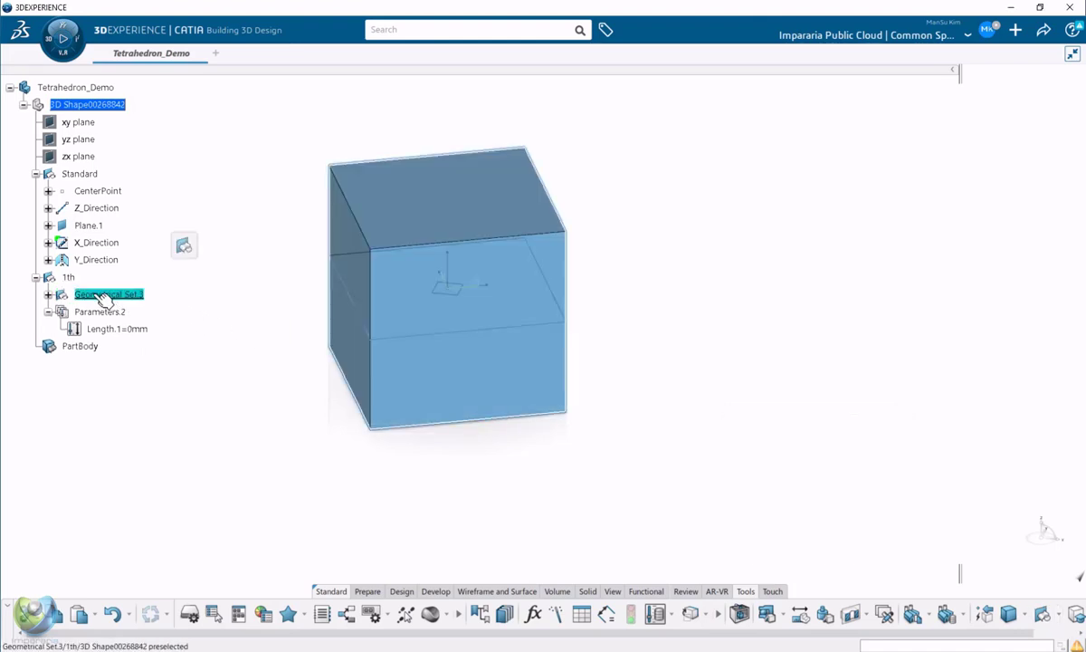
pyautogui.click(195, 312)
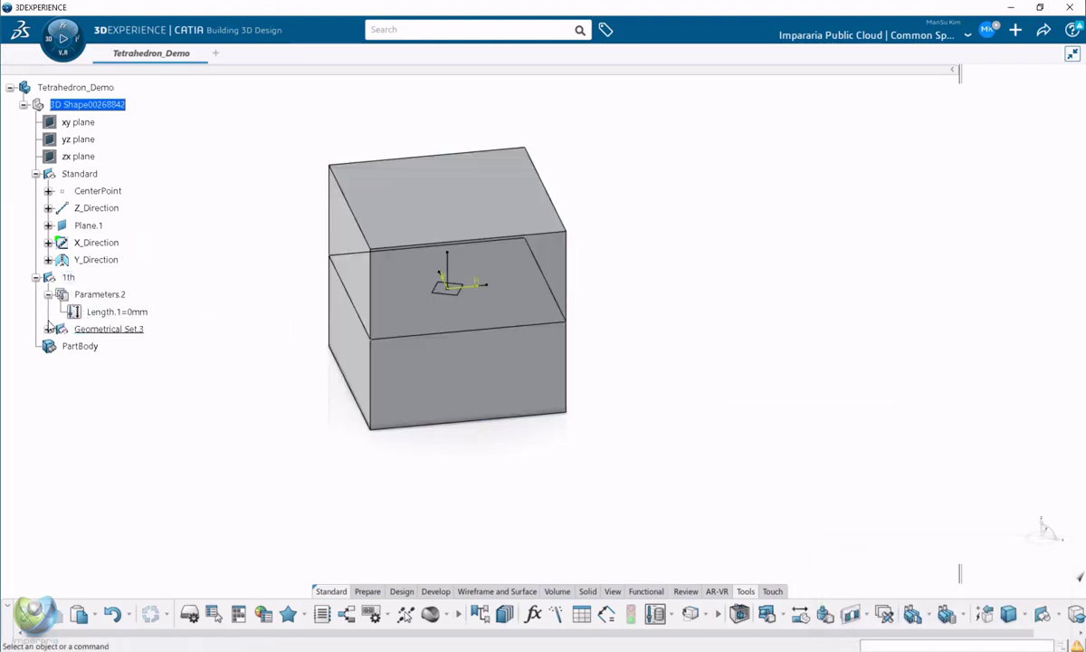
# Rename the Length.1 parameter in Parameters.2 to Size and set its value to 500 mm.
pyautogui.click(133, 313)
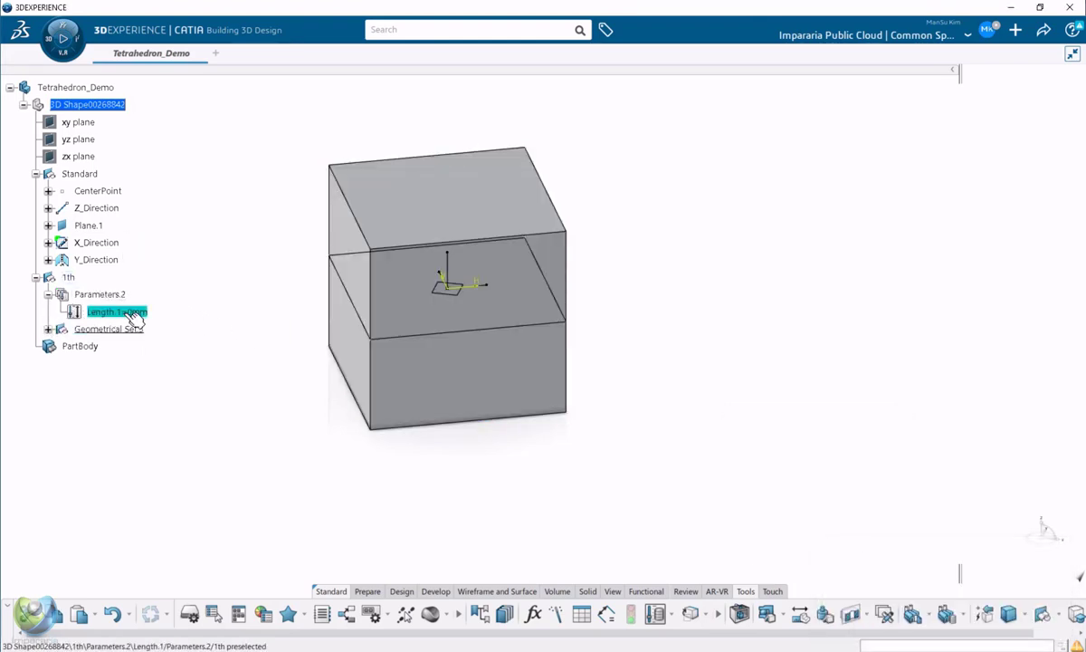
pyautogui.doubleClick(120, 313)
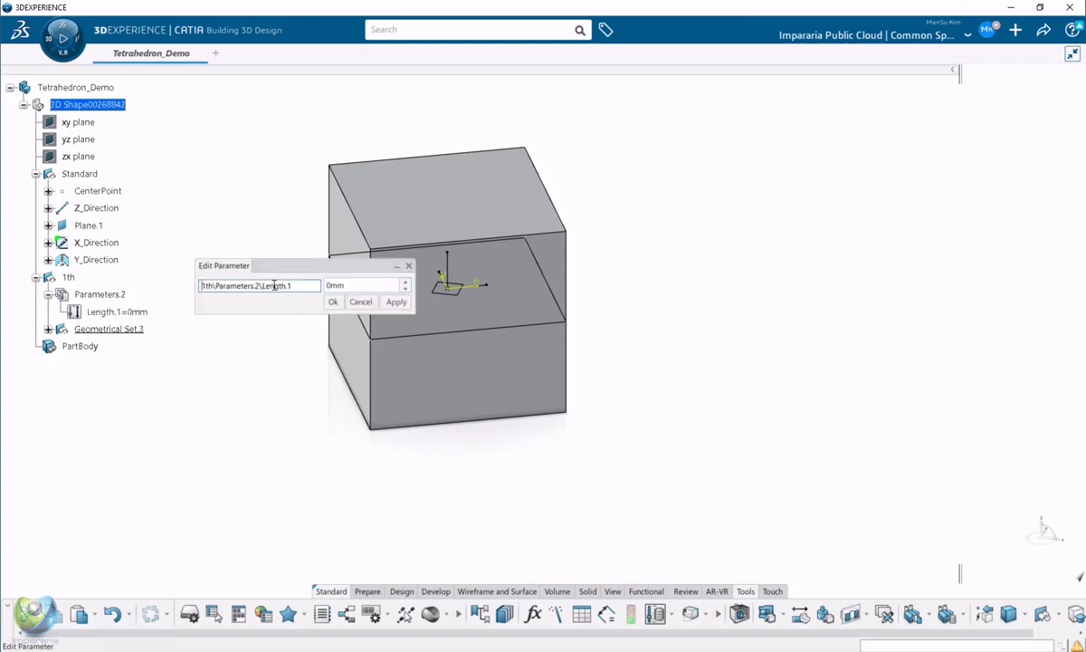
pyautogui.doubleClick(262, 287)
pyautogui.click(366, 284)
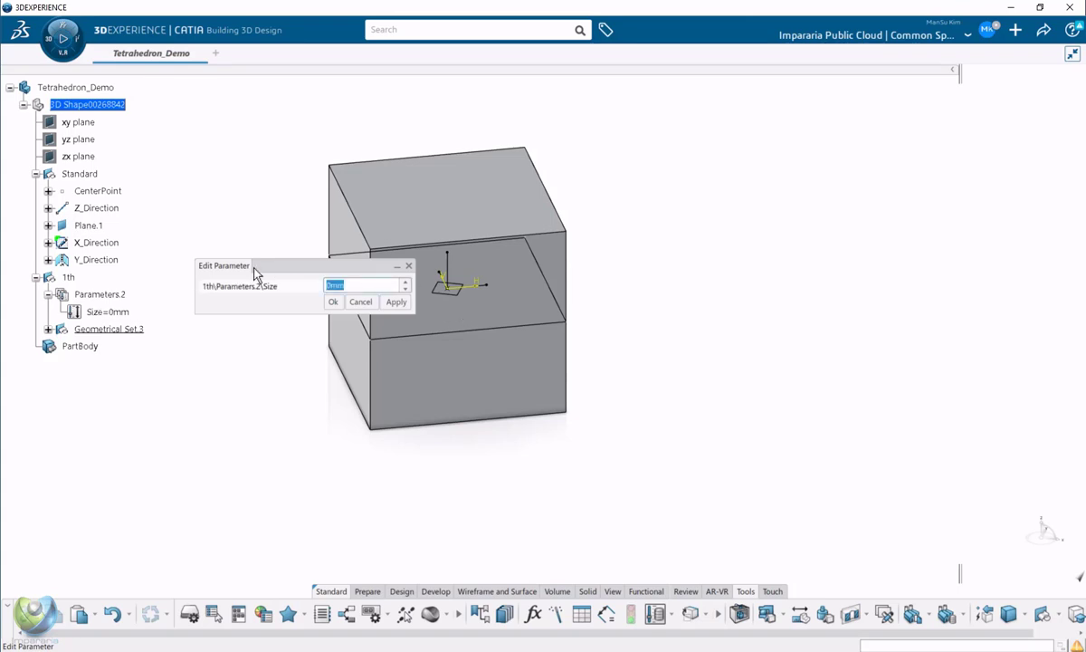
pyautogui.click(333, 301)
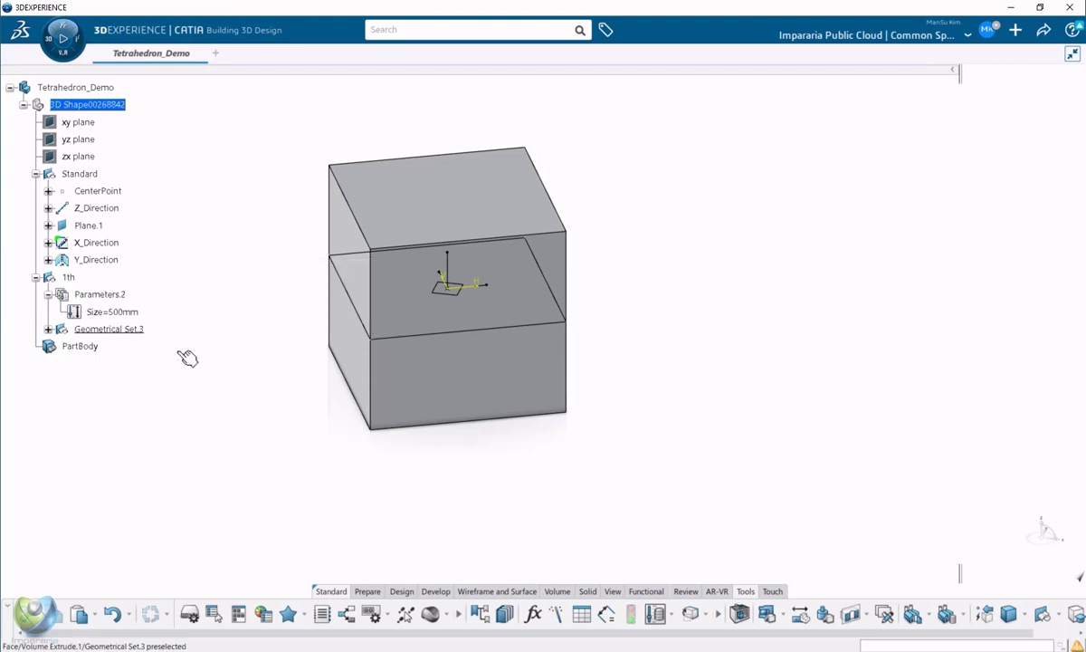
# Open Sketch.2 and link the square's lower horizontal length dimension to the Size parameter with a formula.
pyautogui.click(48, 329)
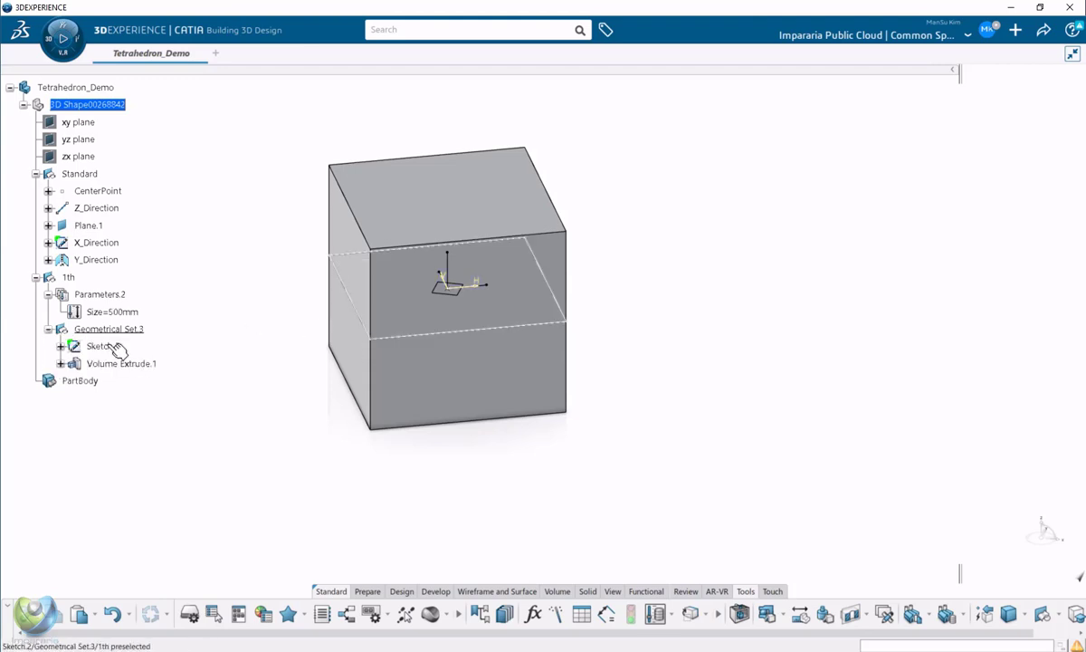
pyautogui.click(116, 347)
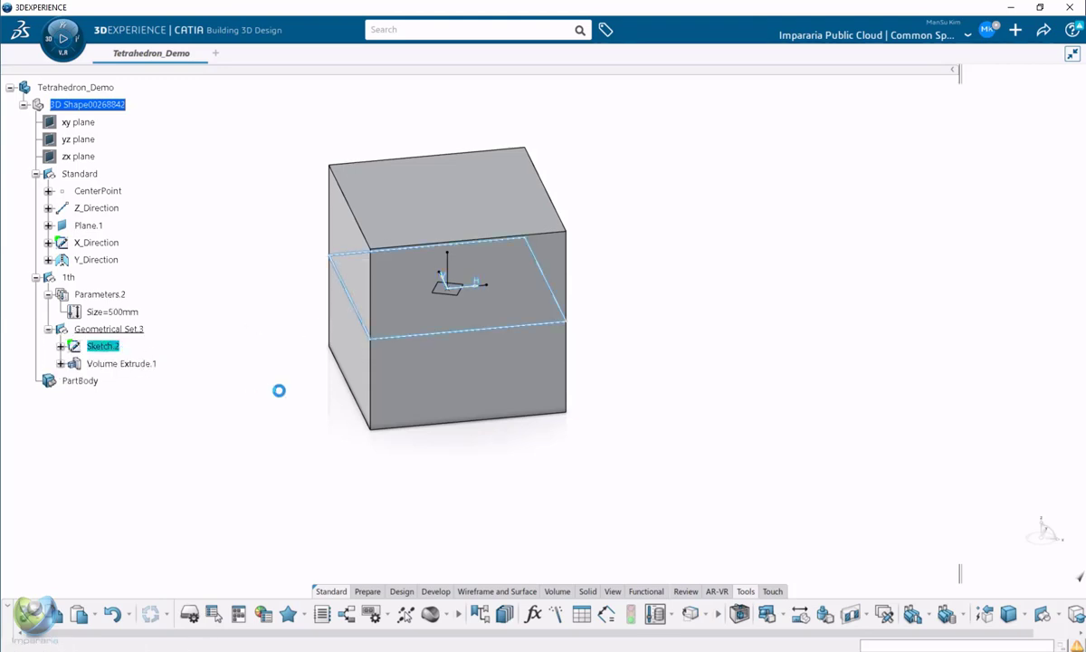
pyautogui.click(497, 343)
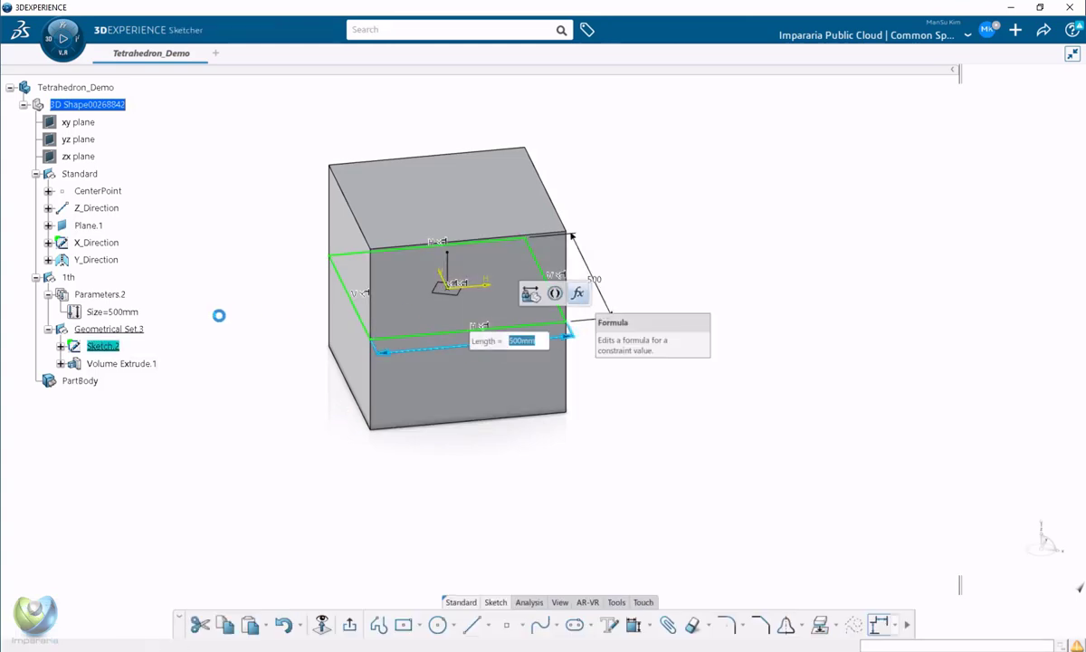
pyautogui.click(116, 329)
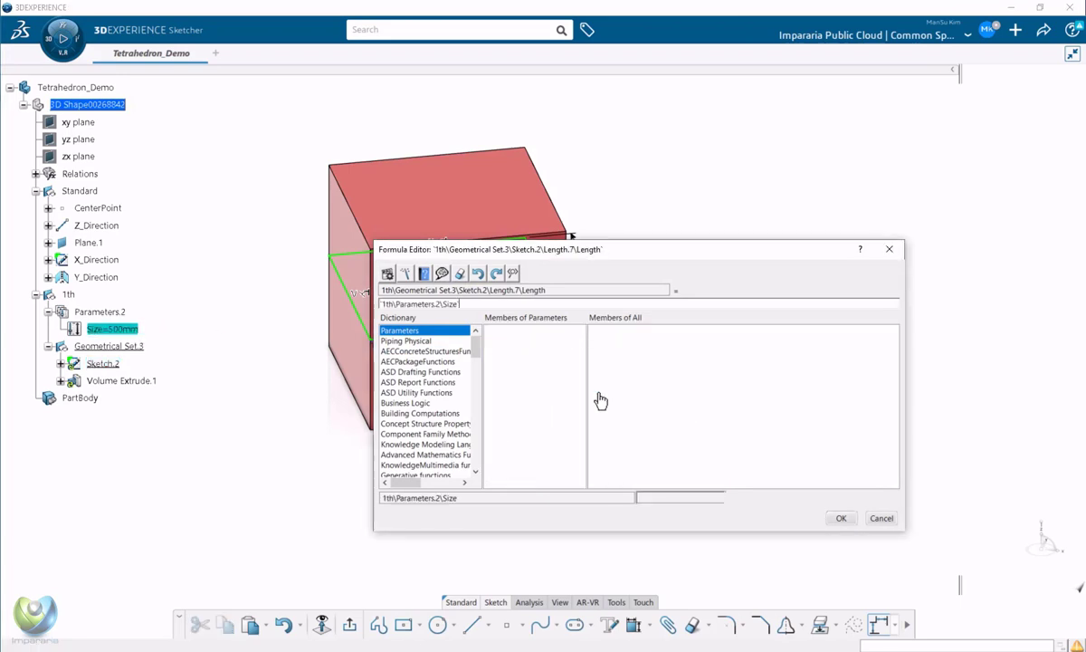
pyautogui.click(838, 518)
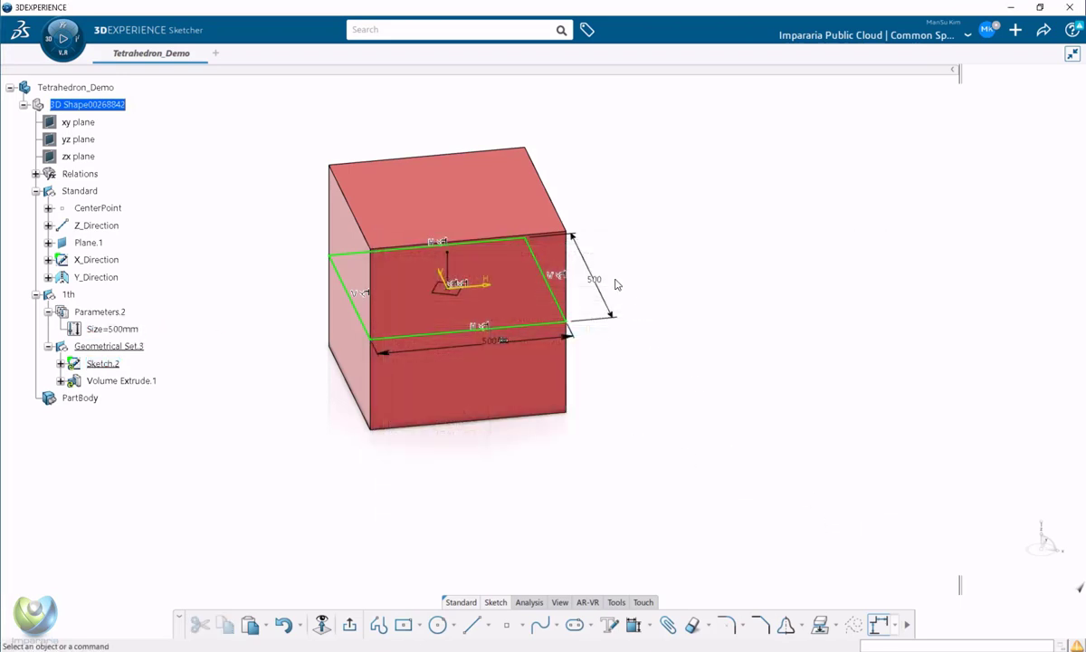
# Link the square's other side length dimension to the Size parameter with a formula and exit the sketch.
pyautogui.doubleClick(598, 284)
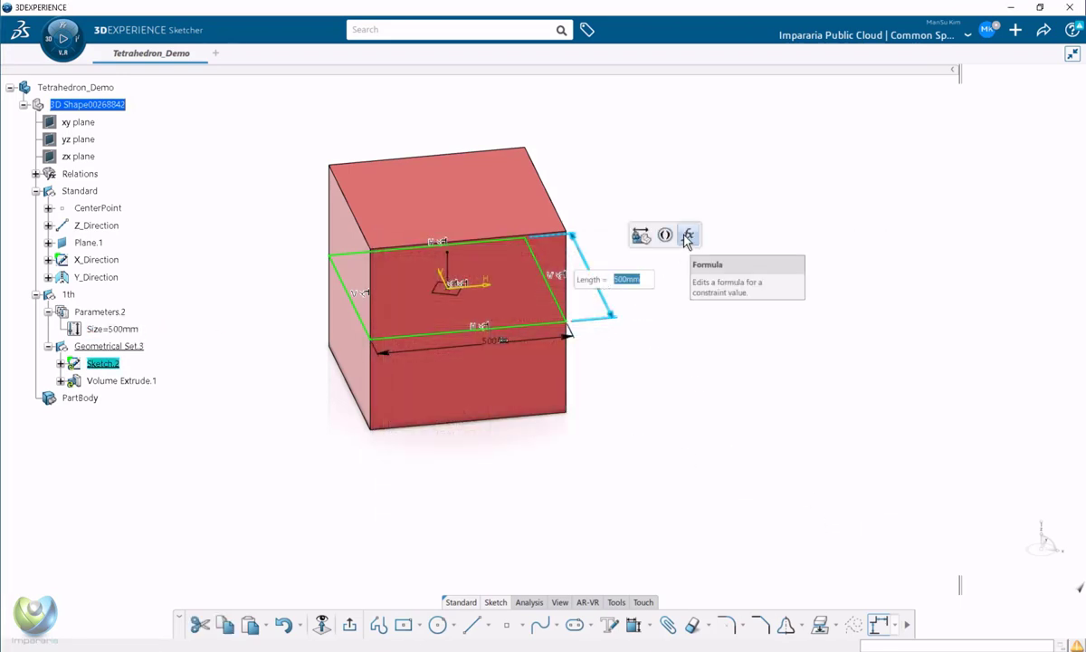
pyautogui.click(687, 237)
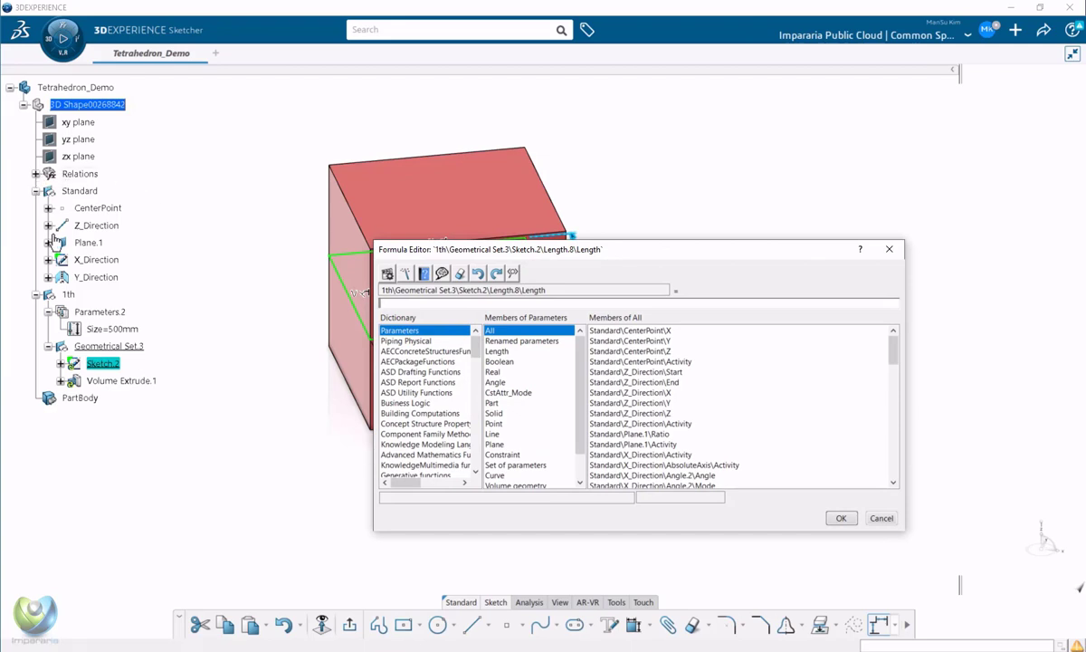
pyautogui.click(119, 329)
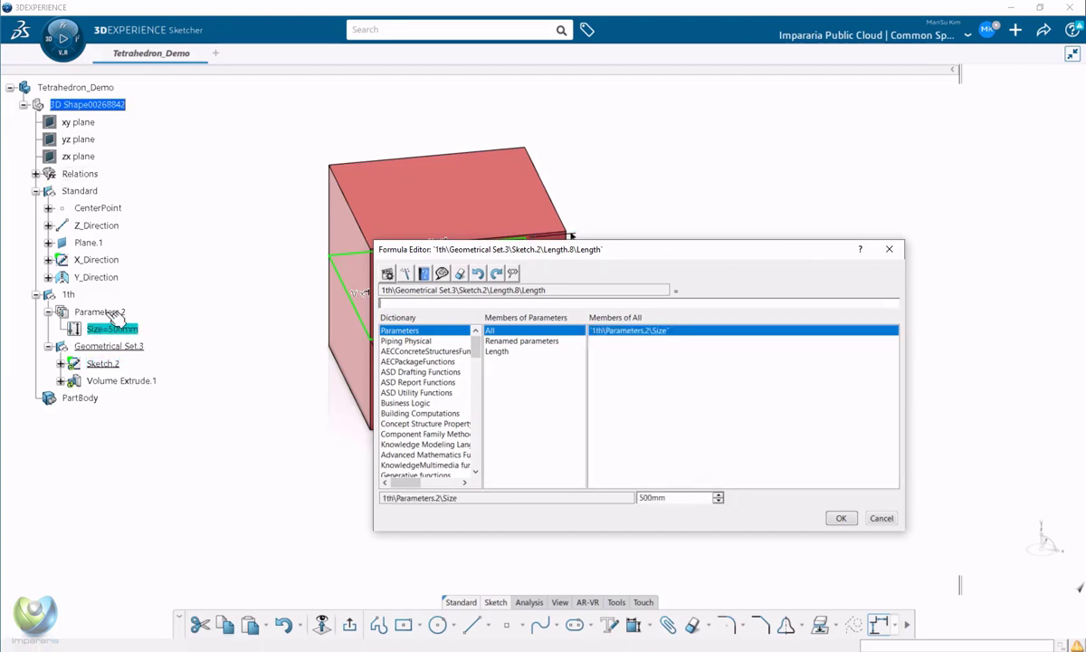
pyautogui.click(120, 330)
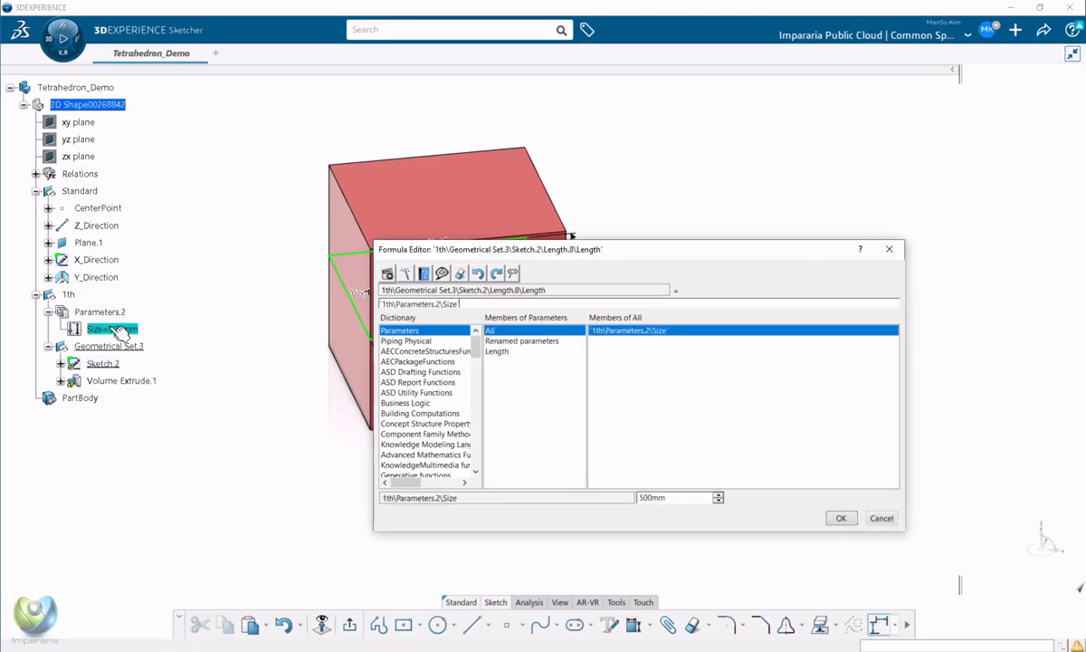
pyautogui.click(840, 519)
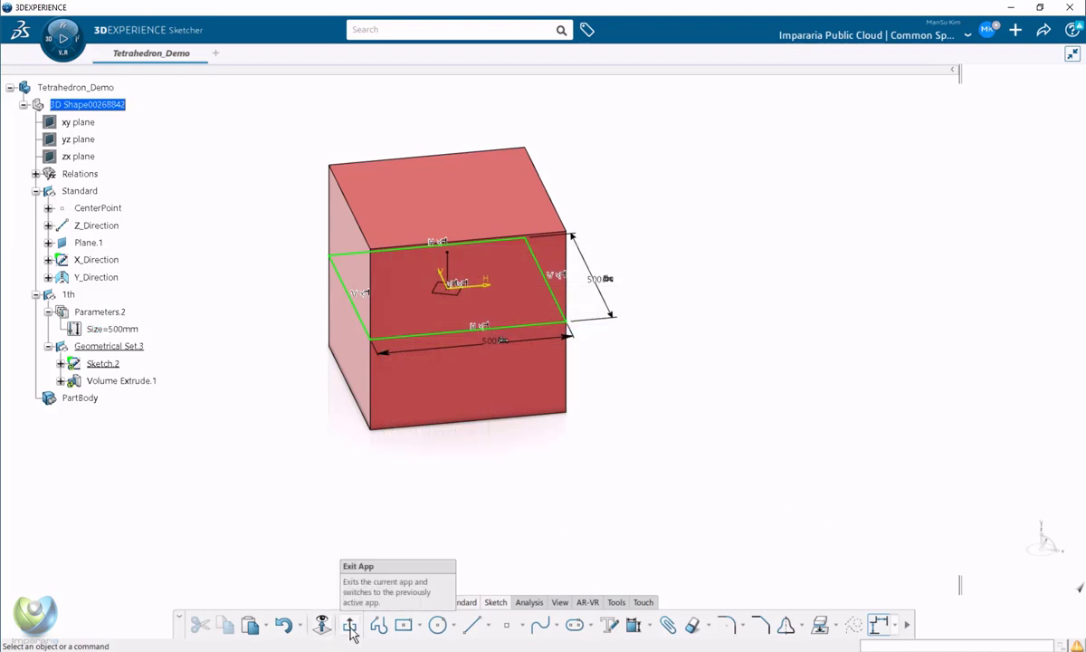
pyautogui.click(319, 447)
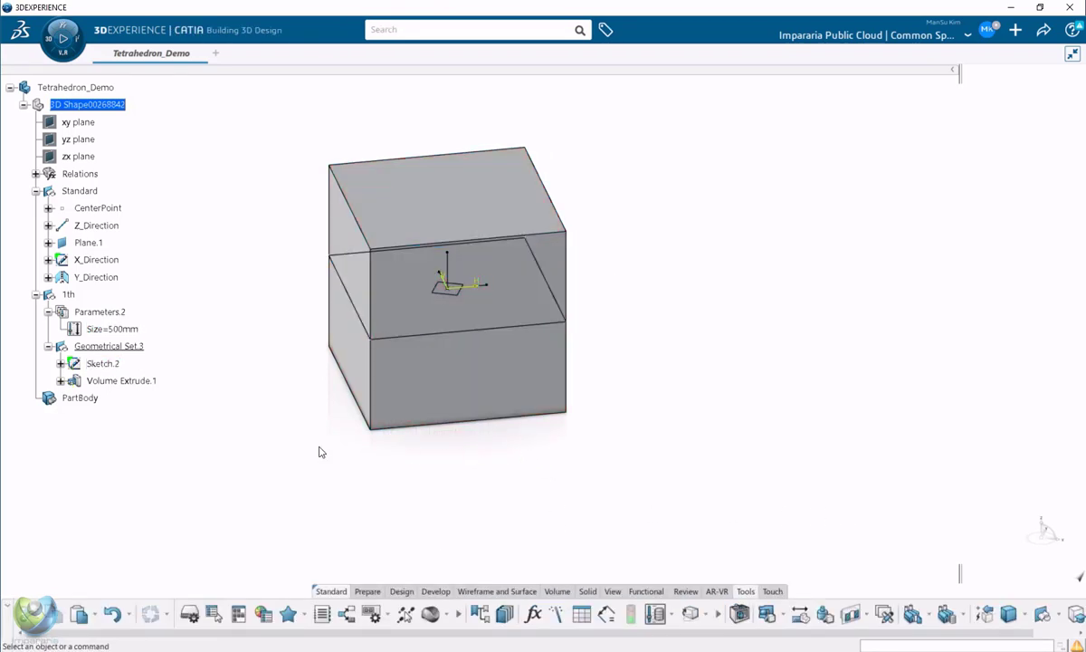
# Link the Lim1 limit of Volume Extrude.1 to the Size parameter with a formula.
pyautogui.click(62, 381)
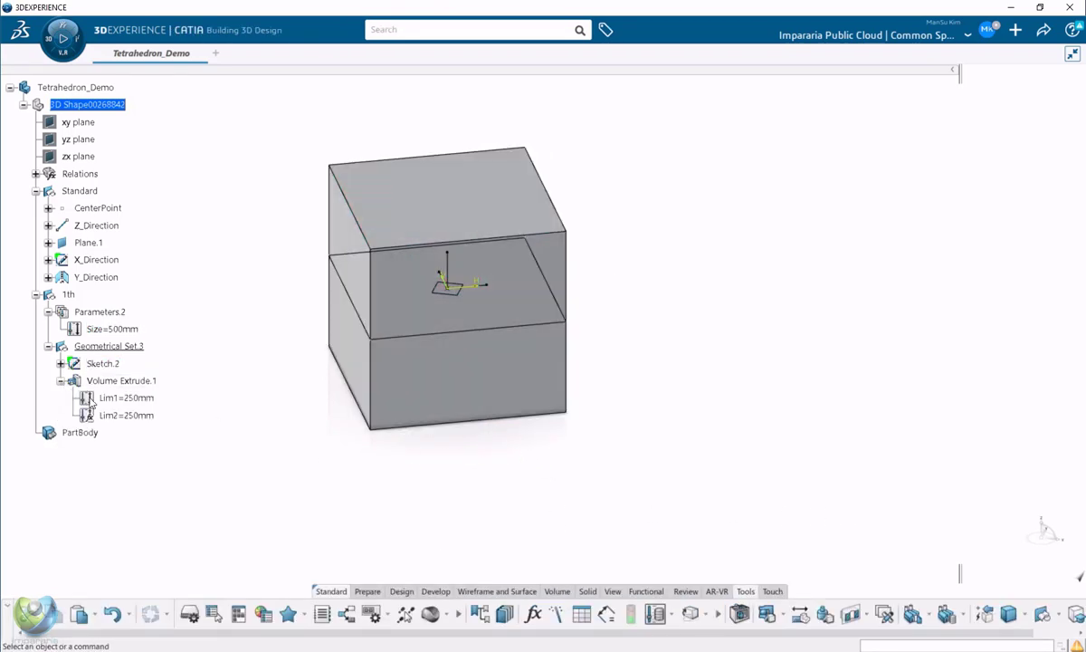
pyautogui.doubleClick(151, 400)
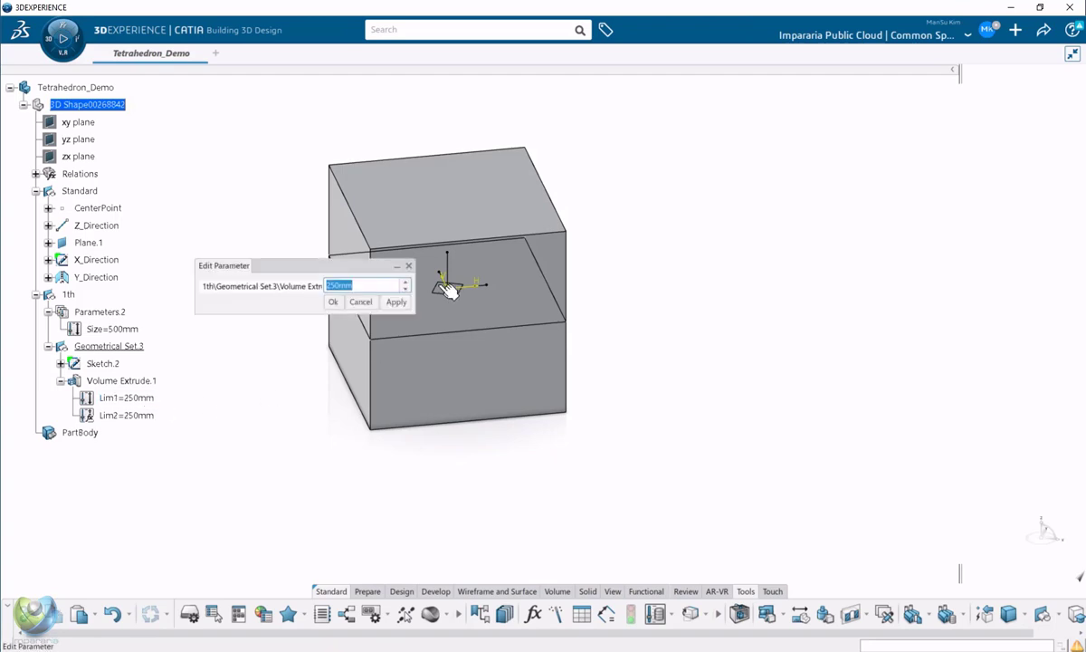
pyautogui.rightClick(362, 282)
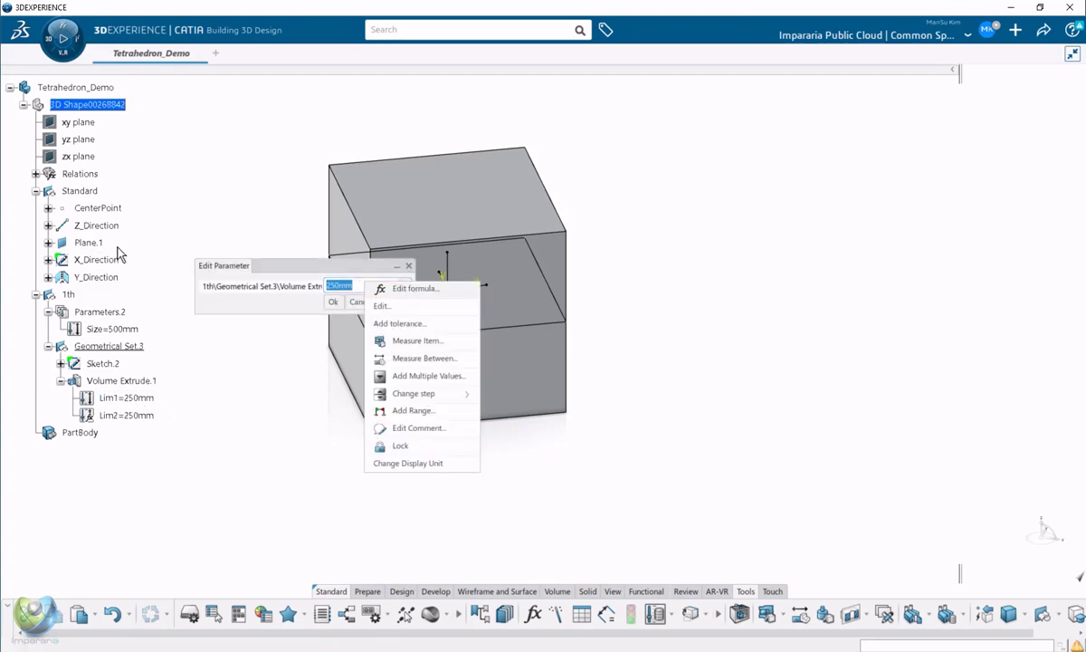
pyautogui.click(113, 329)
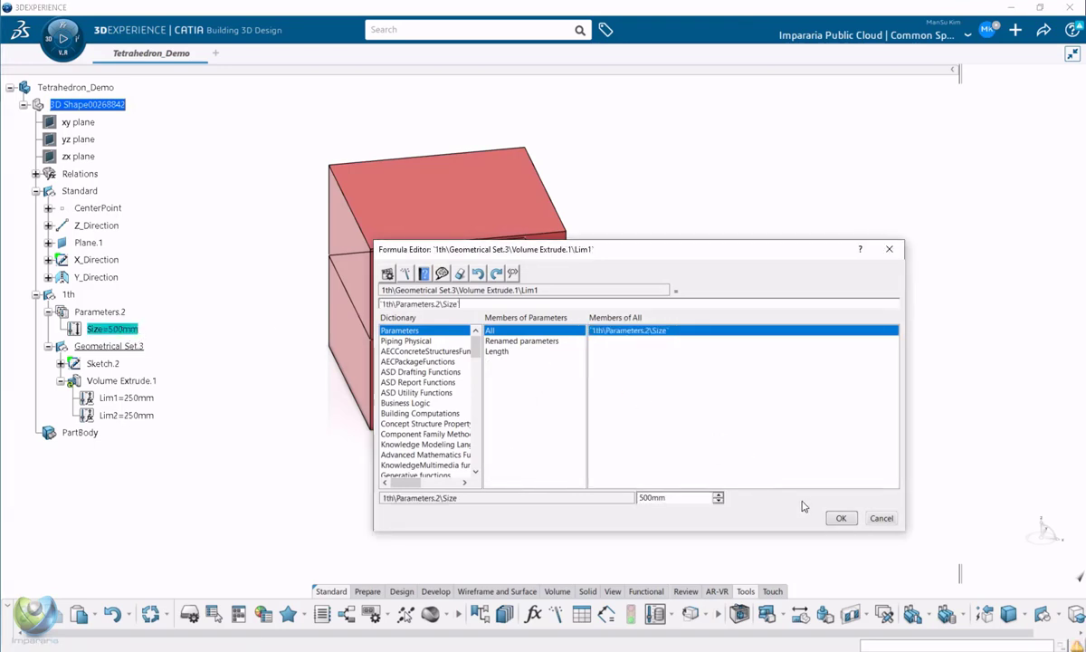
pyautogui.click(841, 519)
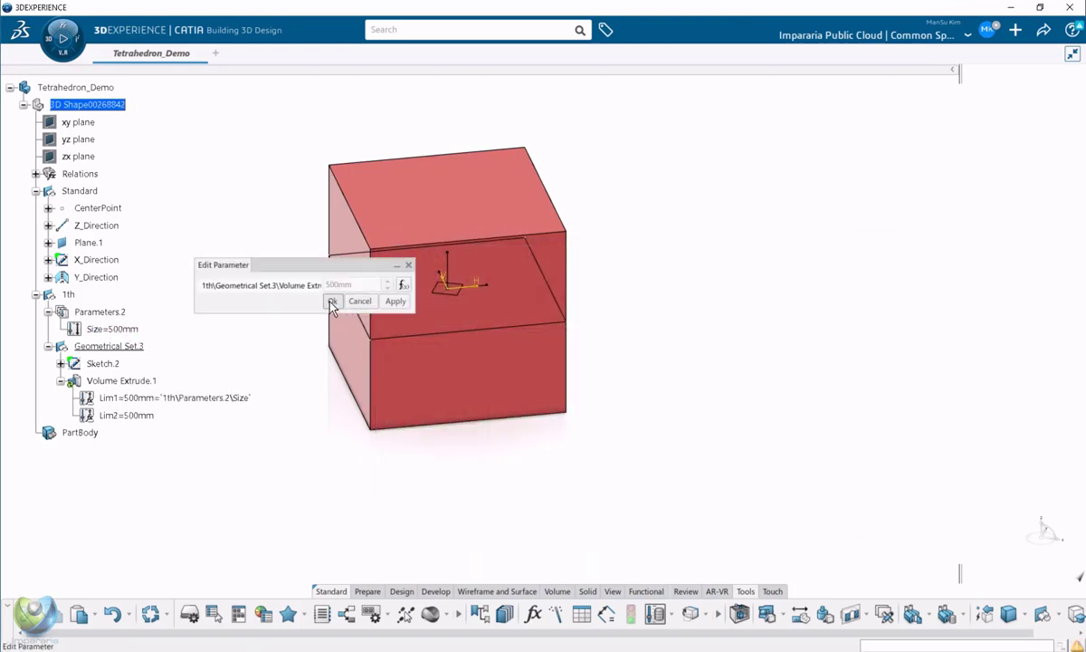
pyautogui.click(330, 301)
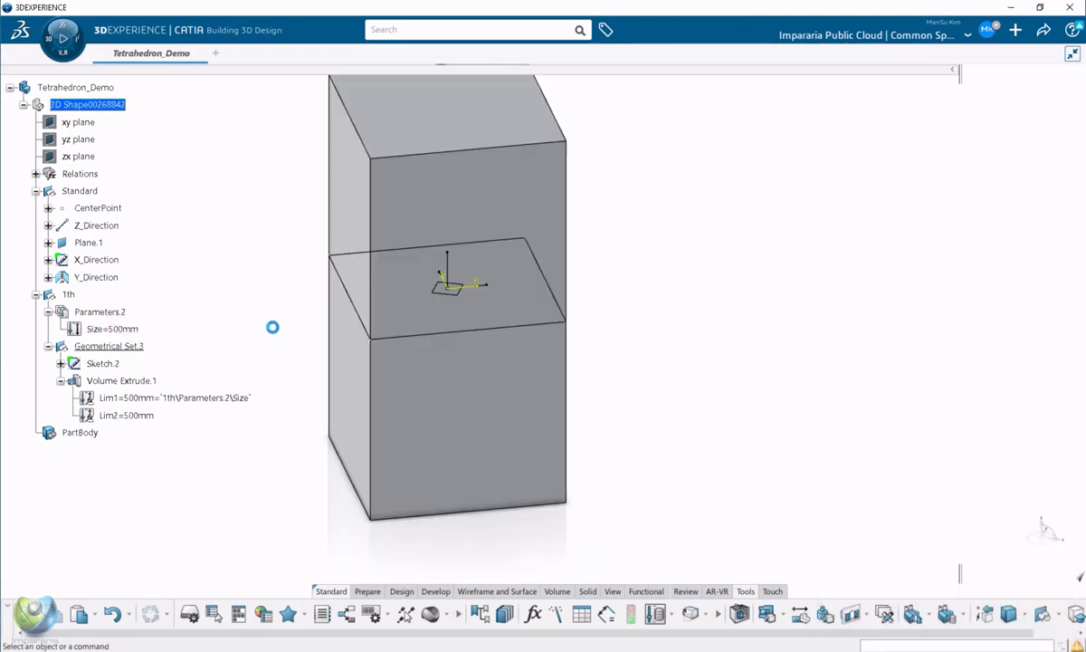
# Edit the Lim1 formula of Volume Extrude.1 to half the Size parameter, `1th\Parameters.2\Size`/2.
pyautogui.doubleClick(226, 399)
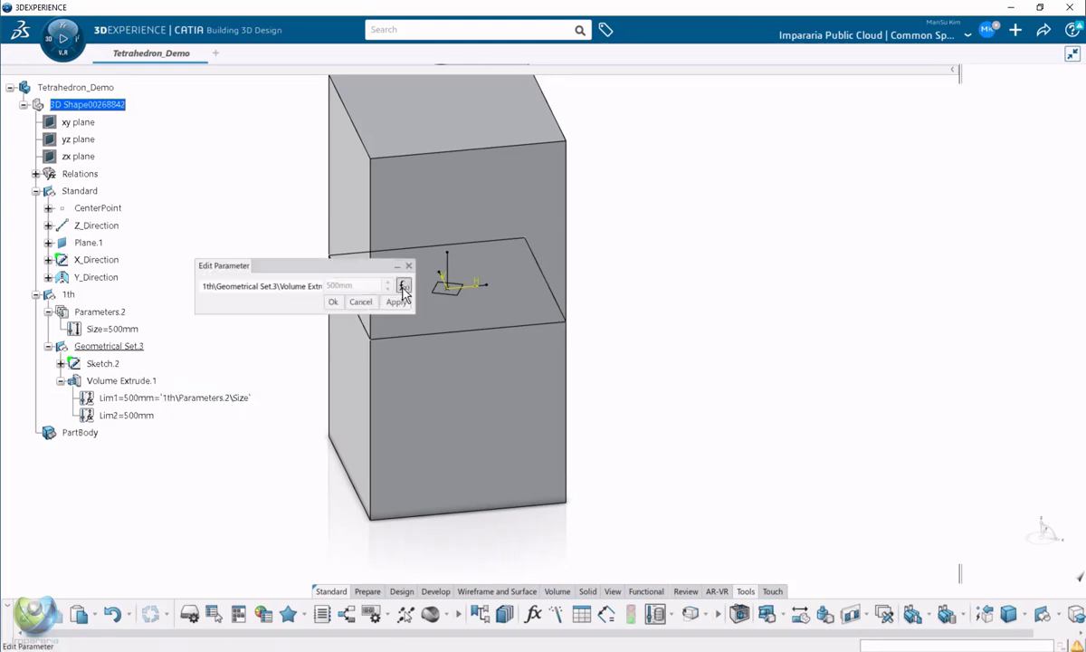
pyautogui.click(403, 287)
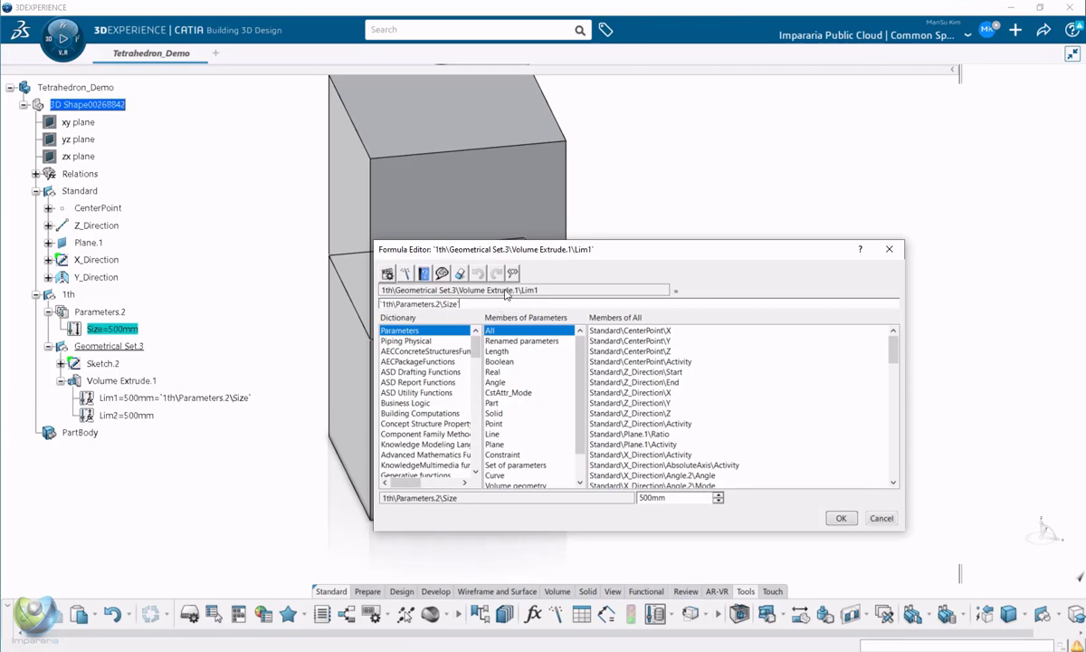
pyautogui.write('/2')
pyautogui.click(840, 517)
pyautogui.click(332, 302)
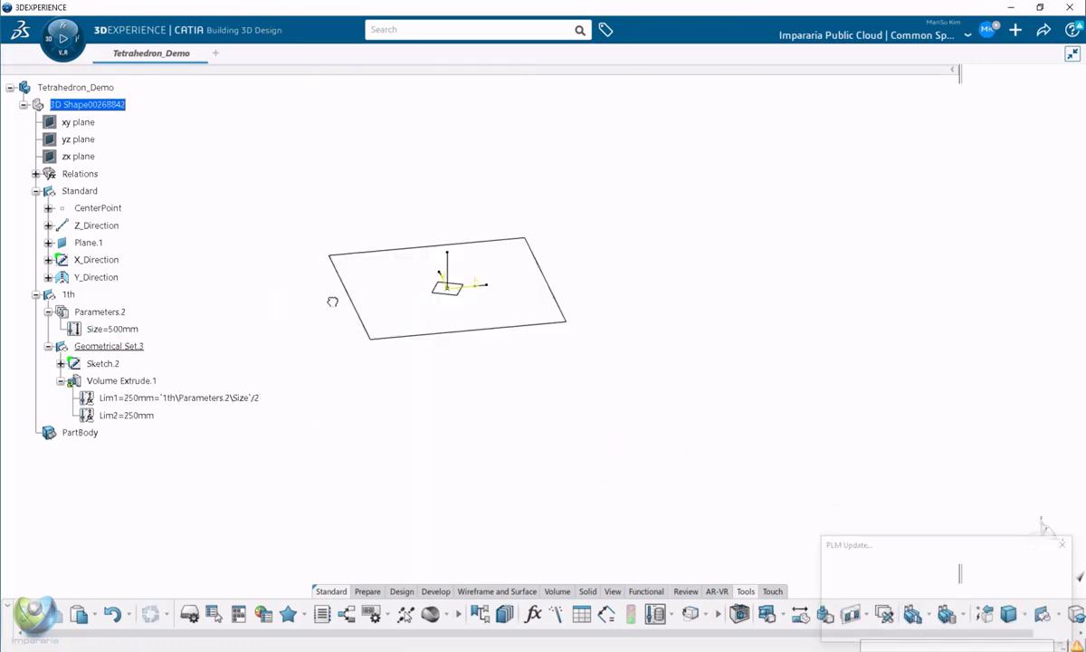
# Hide the Standard geometrical set containing the center point and direction references.
pyautogui.moveTo(481, 459); pyautogui.dragTo(268, 203, button='middle')
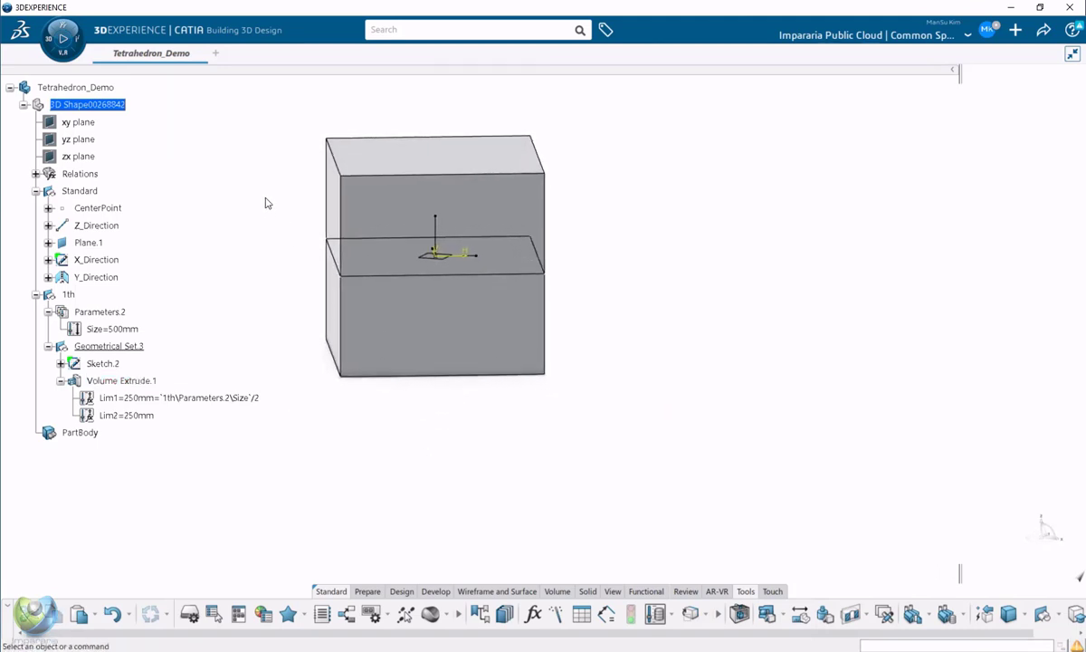
pyautogui.rightClick(91, 193)
pyautogui.click(135, 240)
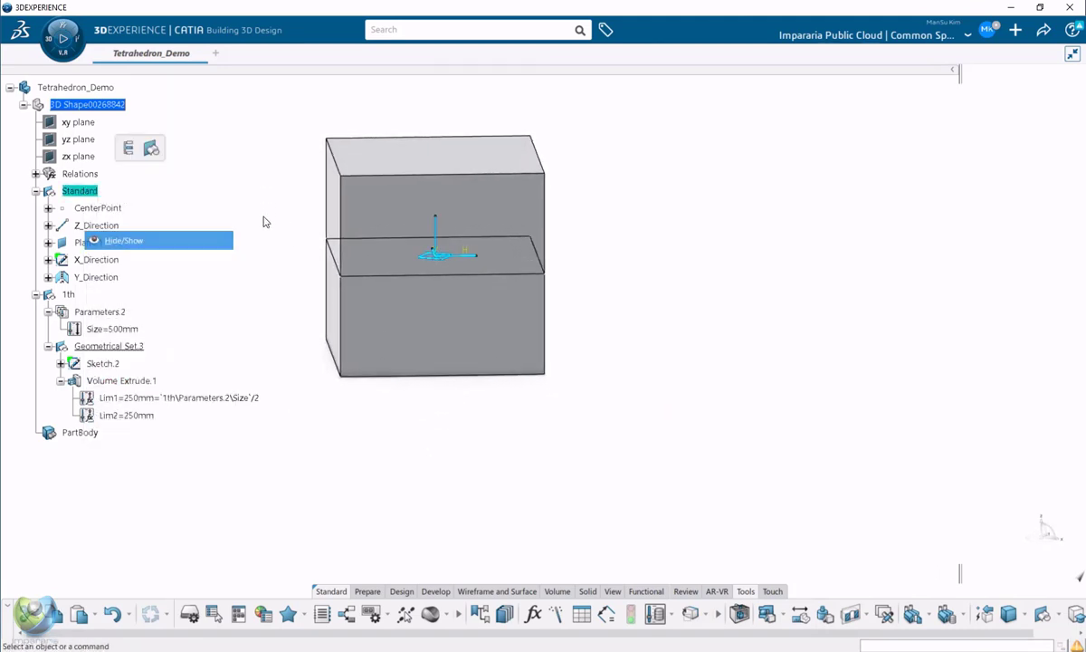
# Hide Sketch.2 while keeping the Volume Extrude.1 cube shown.
pyautogui.rightClick(439, 273)
pyautogui.click(473, 318)
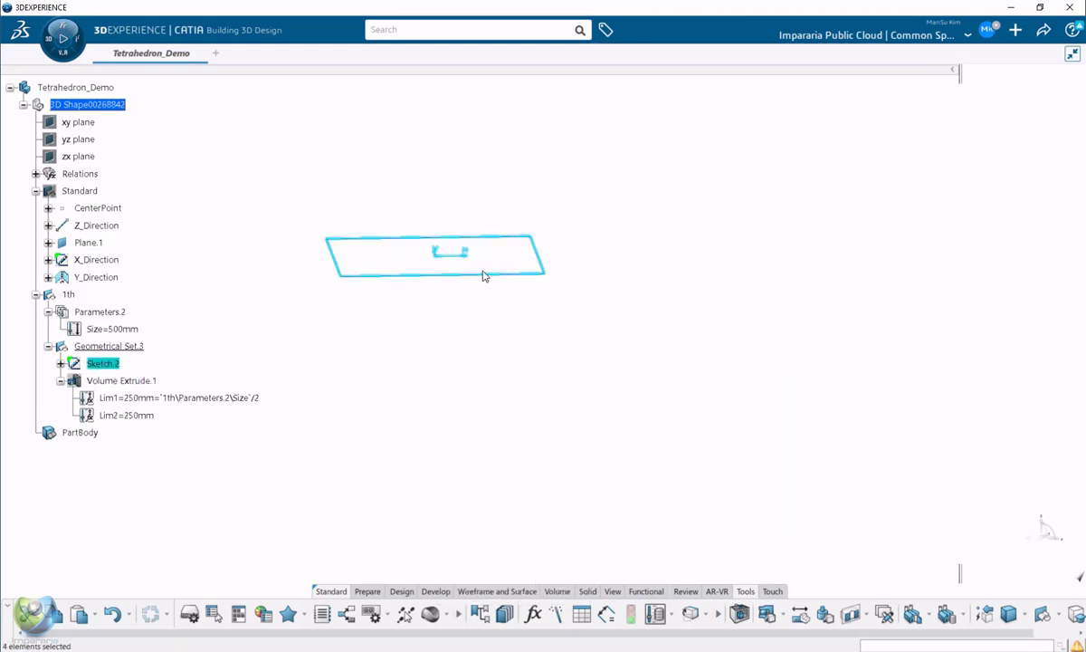
pyautogui.click(122, 381)
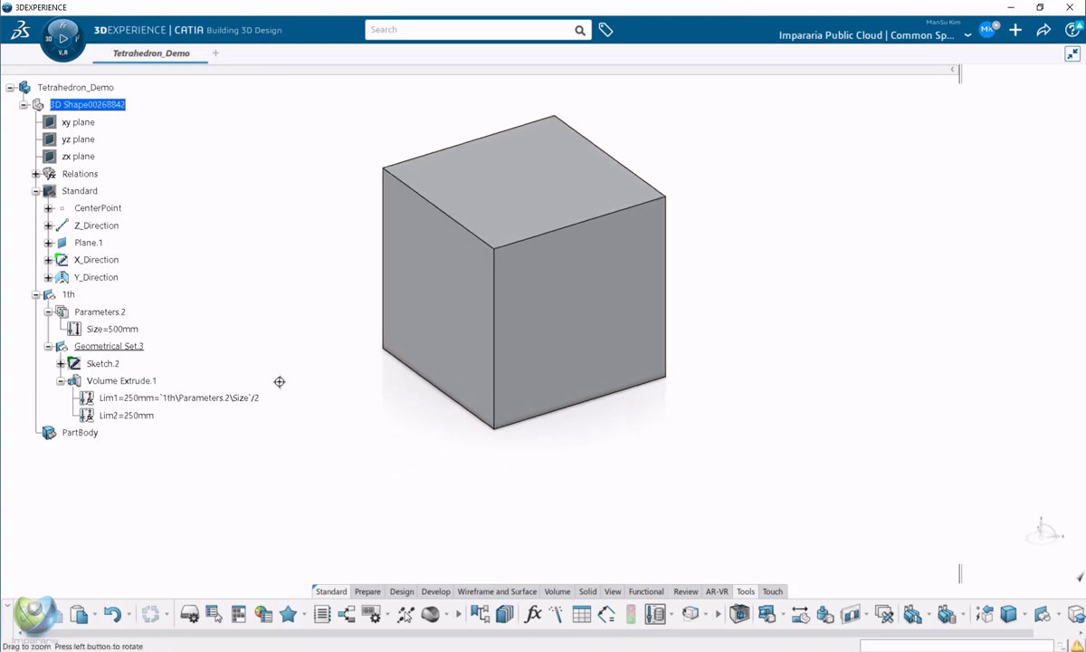
# Set the fill transparency of Volume Extrude.1 to about 71 in its graphic properties.
pyautogui.click(145, 380)
pyautogui.hotkey('alt', 'Return')
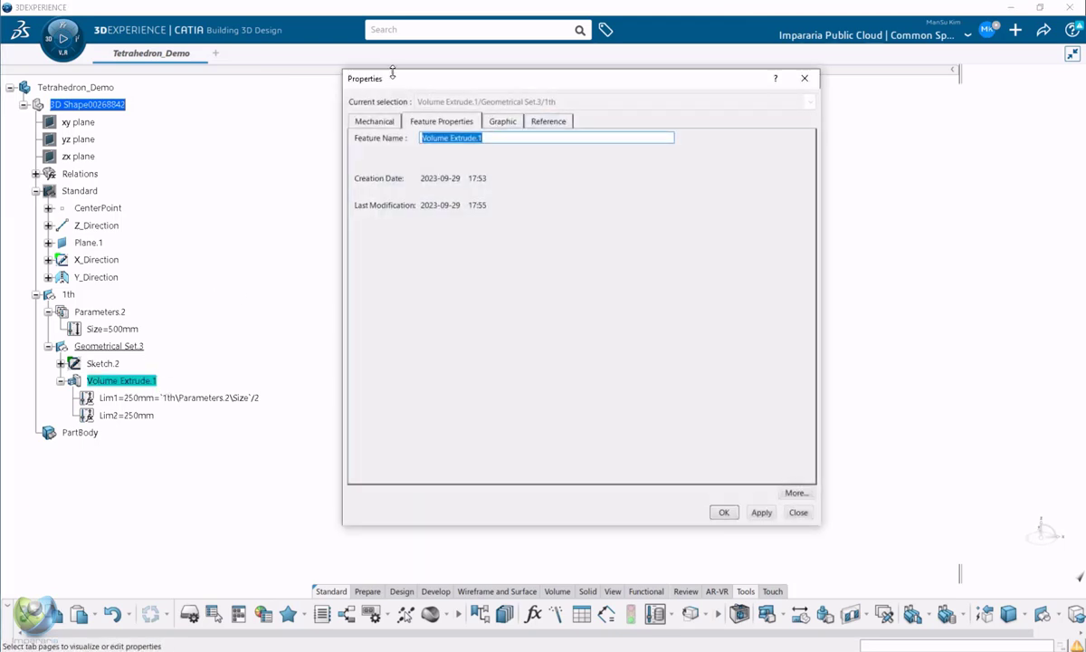
pyautogui.click(503, 121)
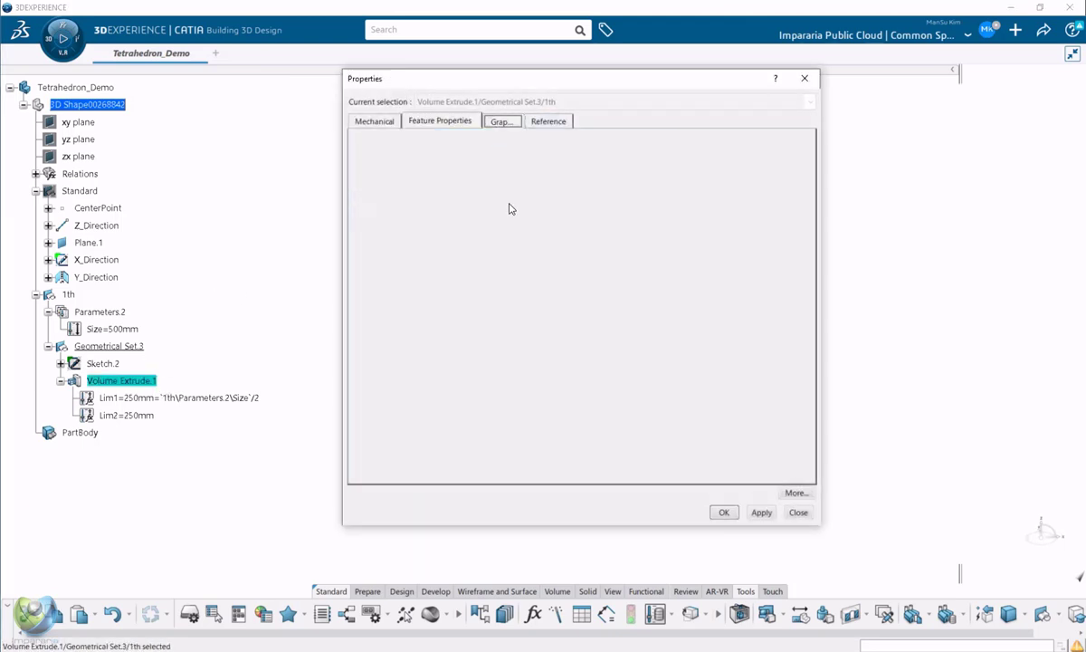
pyautogui.click(452, 178)
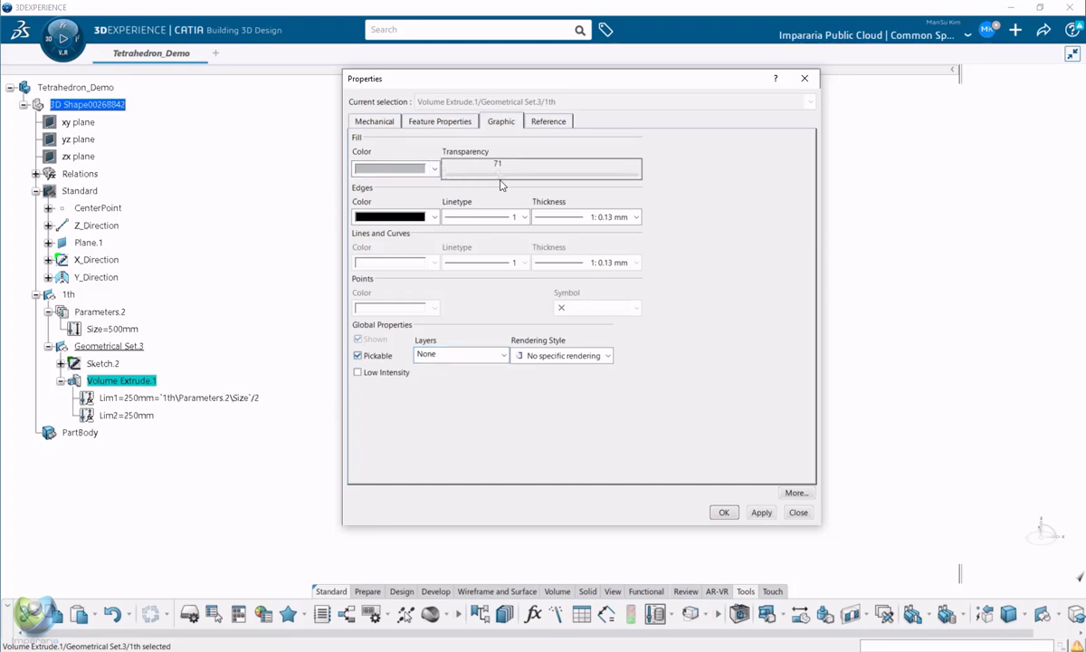
pyautogui.click(723, 513)
pyautogui.click(304, 471)
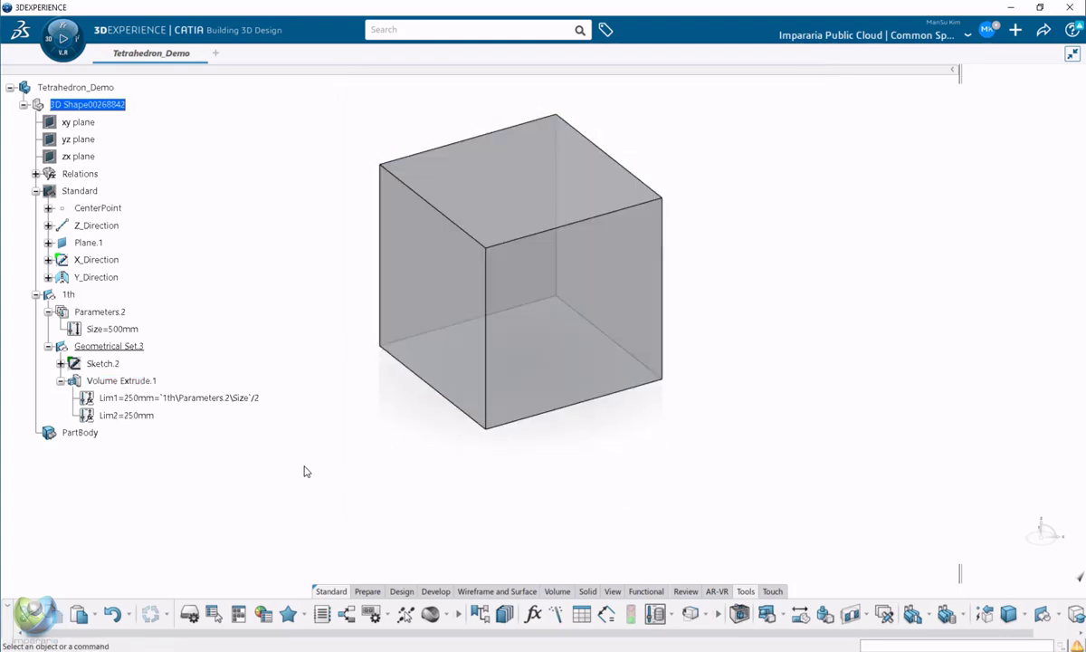
# Draw a line across the cube's front-right face, from the lowest front vertex to the diagonally opposite top vertex.
pyautogui.moveTo(618, 489); pyautogui.dragTo(572, 495, button='middle')
pyautogui.click(488, 594)
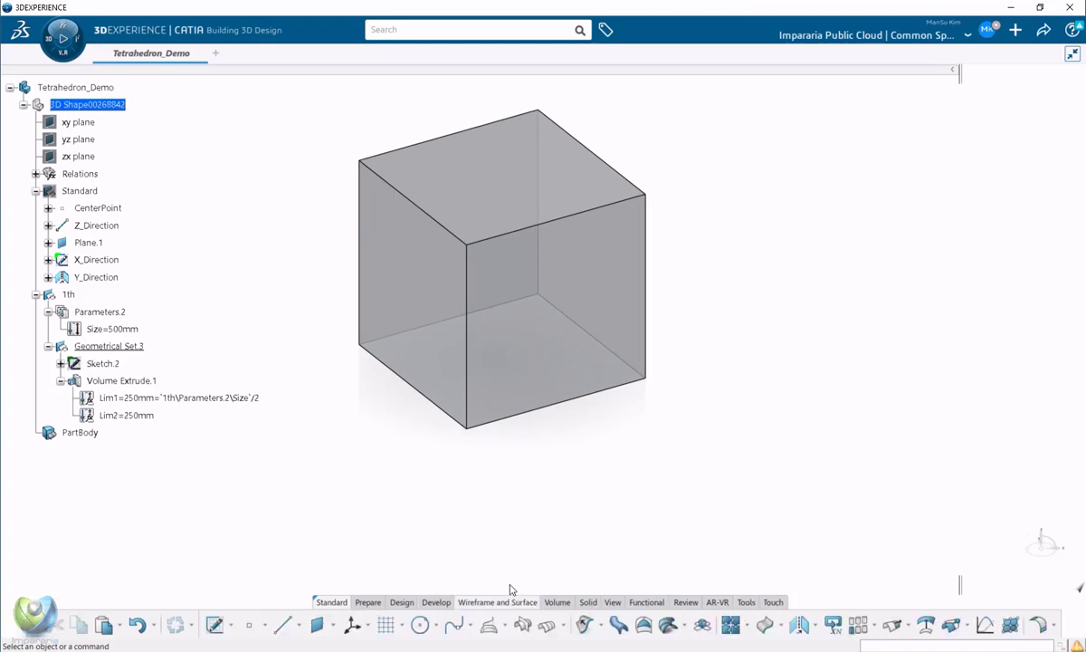
pyautogui.moveTo(526, 535); pyautogui.dragTo(521, 514, button='middle')
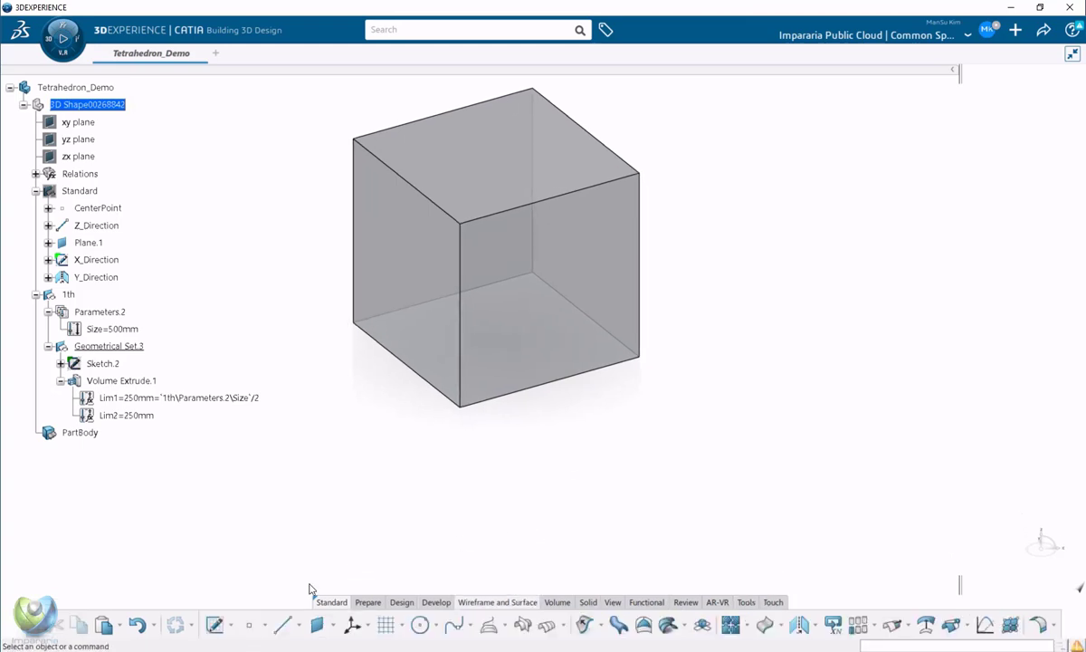
pyautogui.click(286, 631)
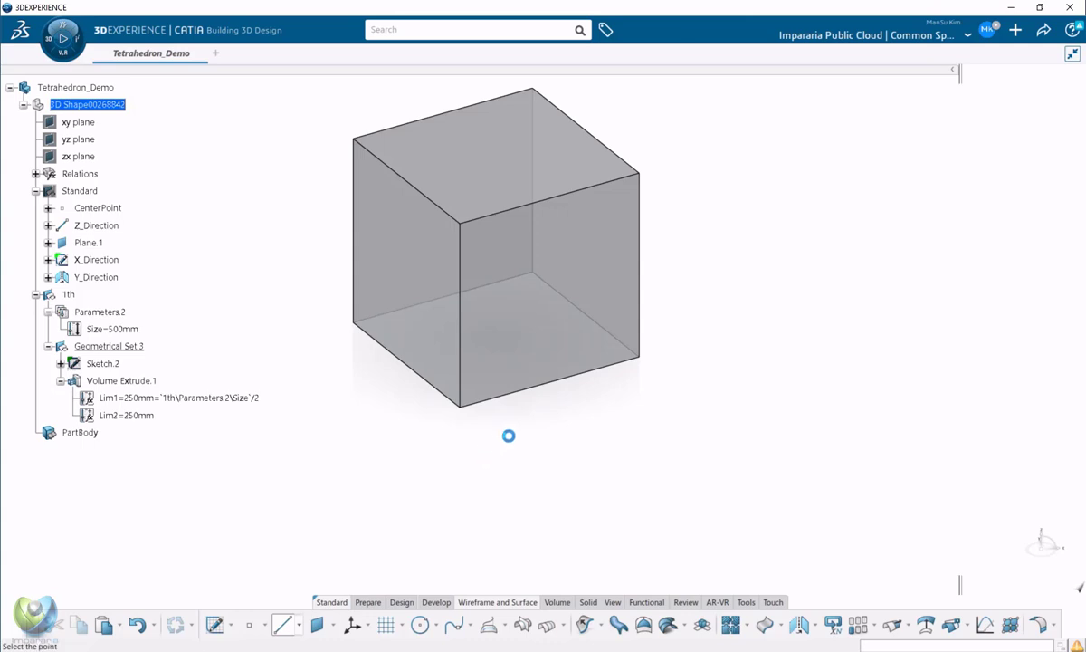
pyautogui.moveTo(512, 439); pyautogui.dragTo(468, 451, button='middle')
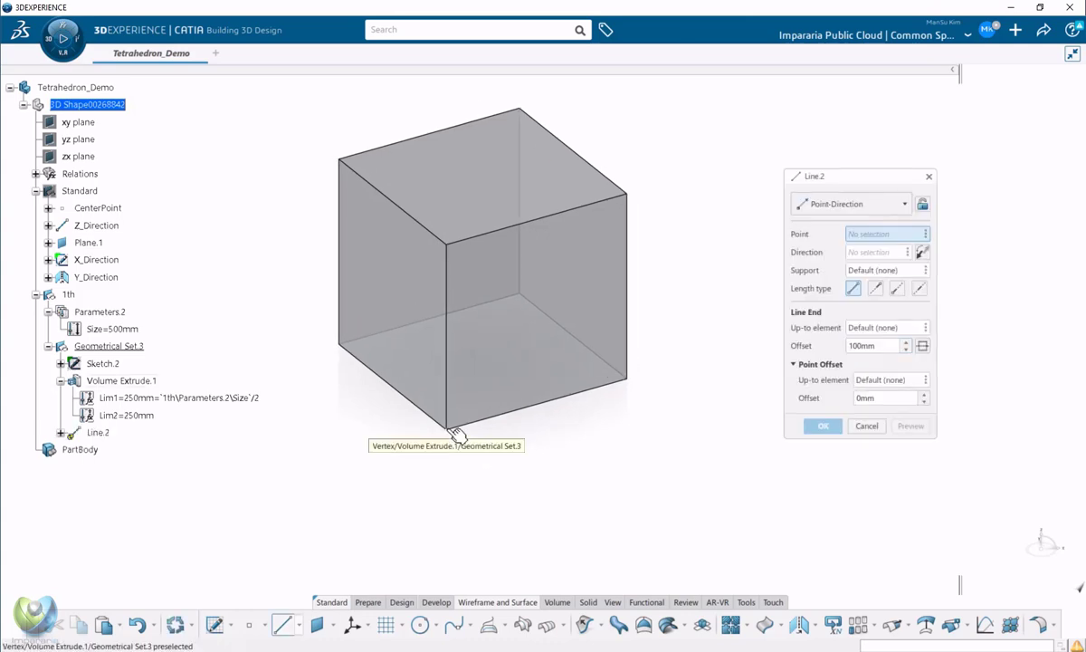
pyautogui.click(453, 430)
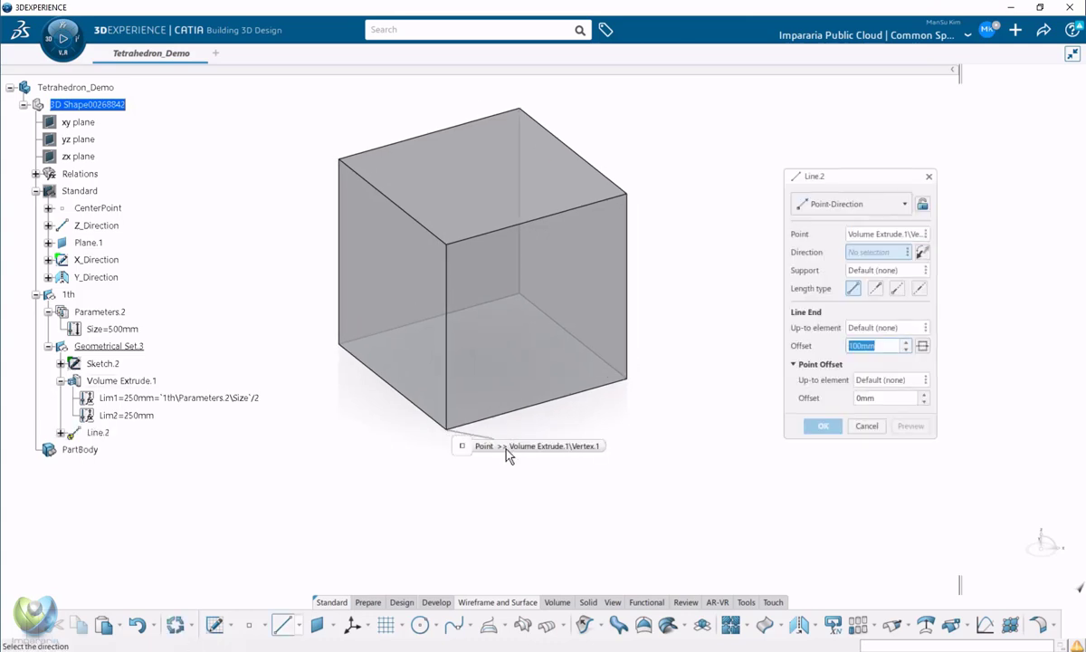
pyautogui.click(629, 200)
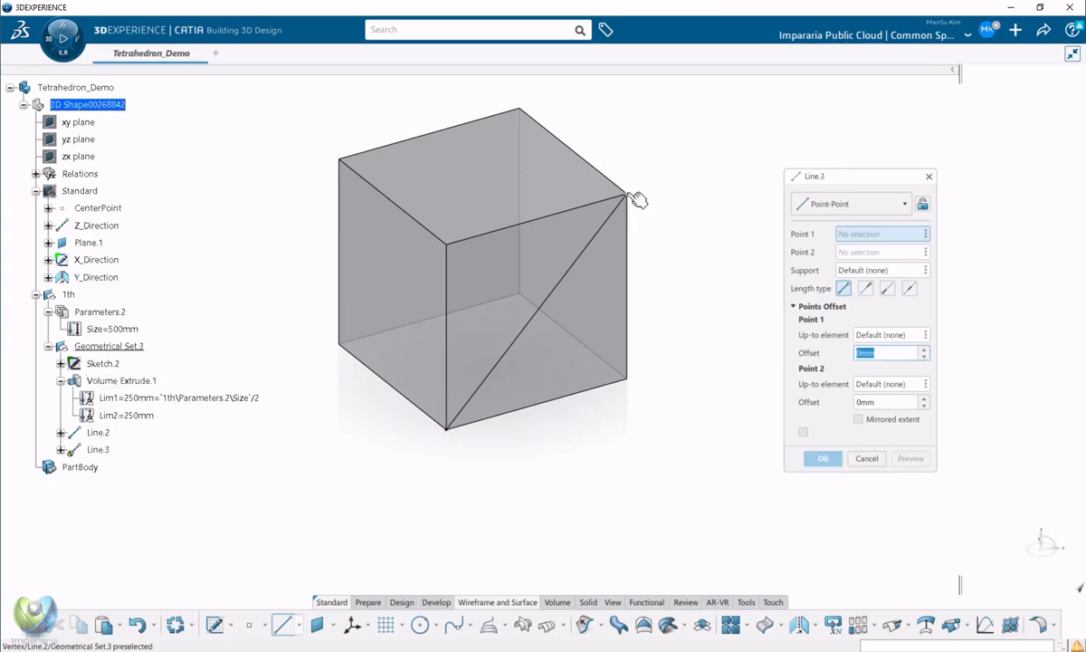
# Close a triangle of face diagonals with two point-point lines, across the cube's top face and down its adjacent side face.
pyautogui.click(628, 194)
pyautogui.click(339, 157)
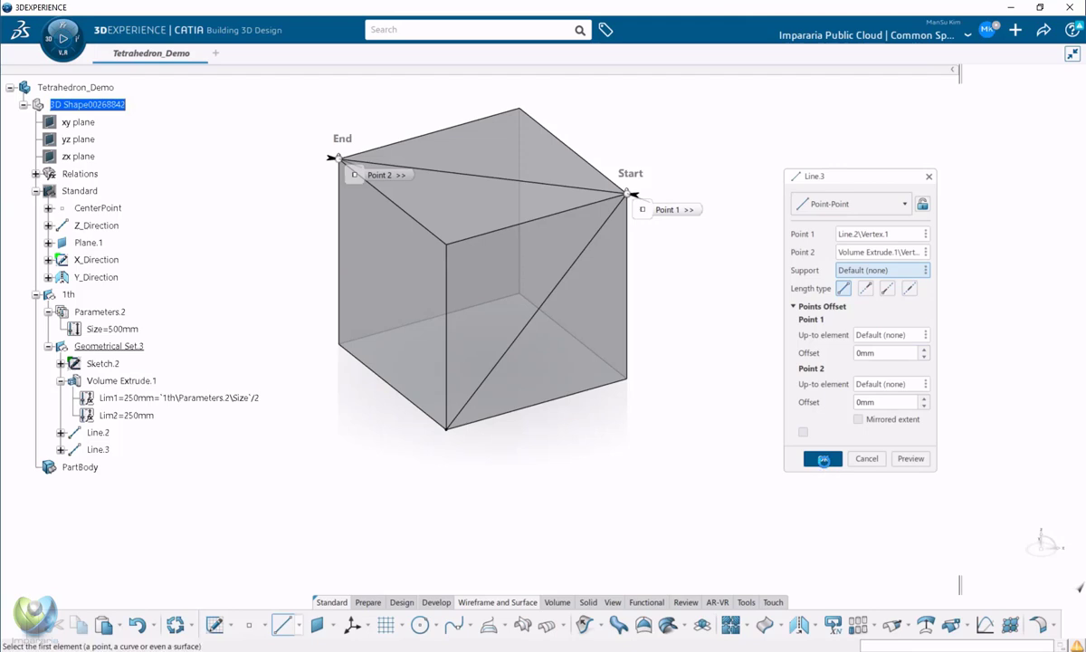
pyautogui.click(824, 460)
pyautogui.click(340, 159)
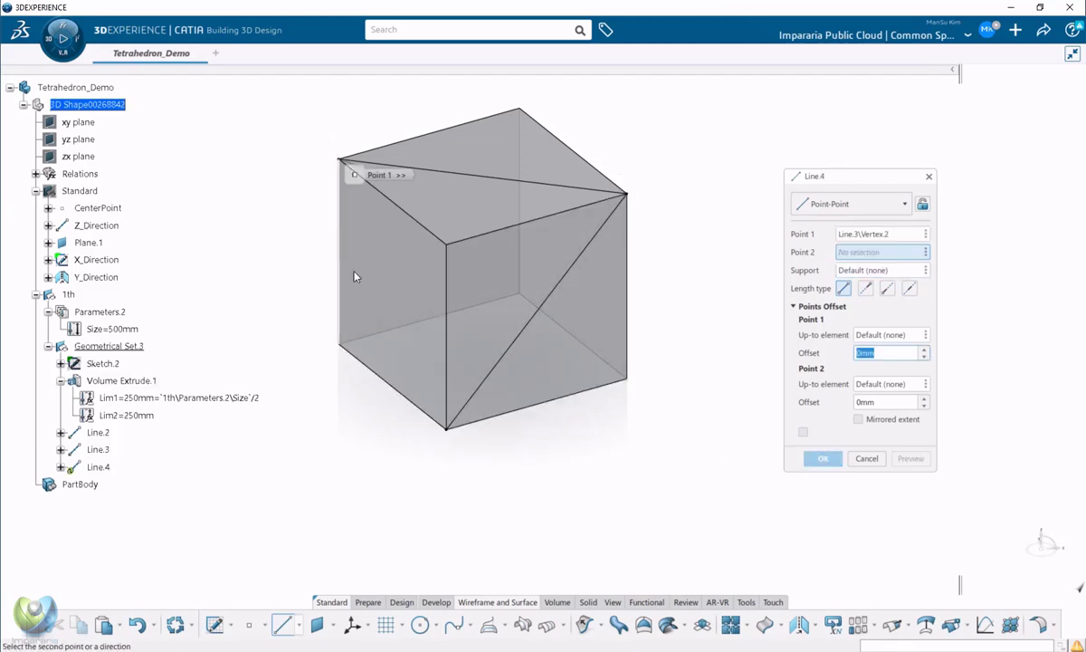
pyautogui.click(446, 428)
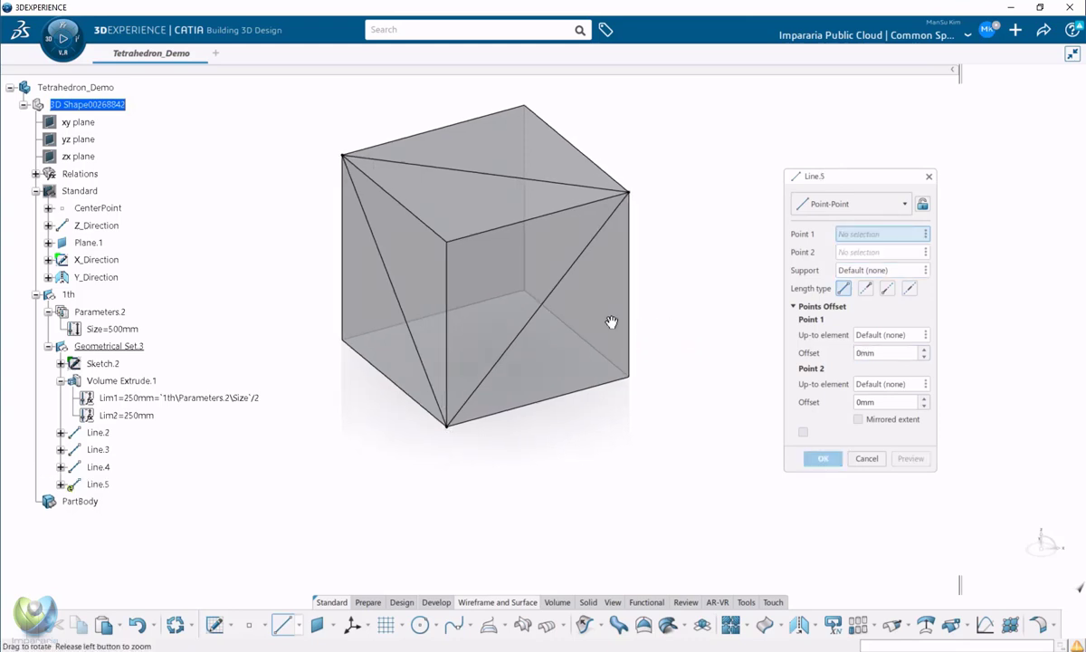
# Draw a point-point line from the top vertex shared by Line.2 and Line.3 to the unused bottom vertex diagonally across the side face.
pyautogui.moveTo(611, 322); pyautogui.dragTo(381, 247, button='middle')
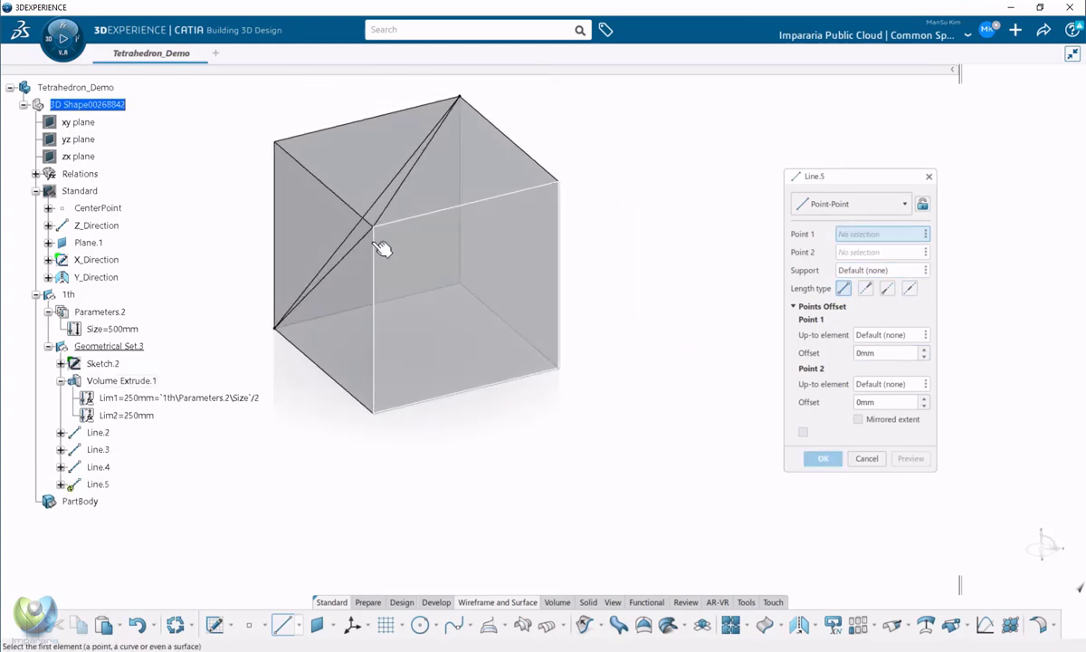
pyautogui.click(379, 229)
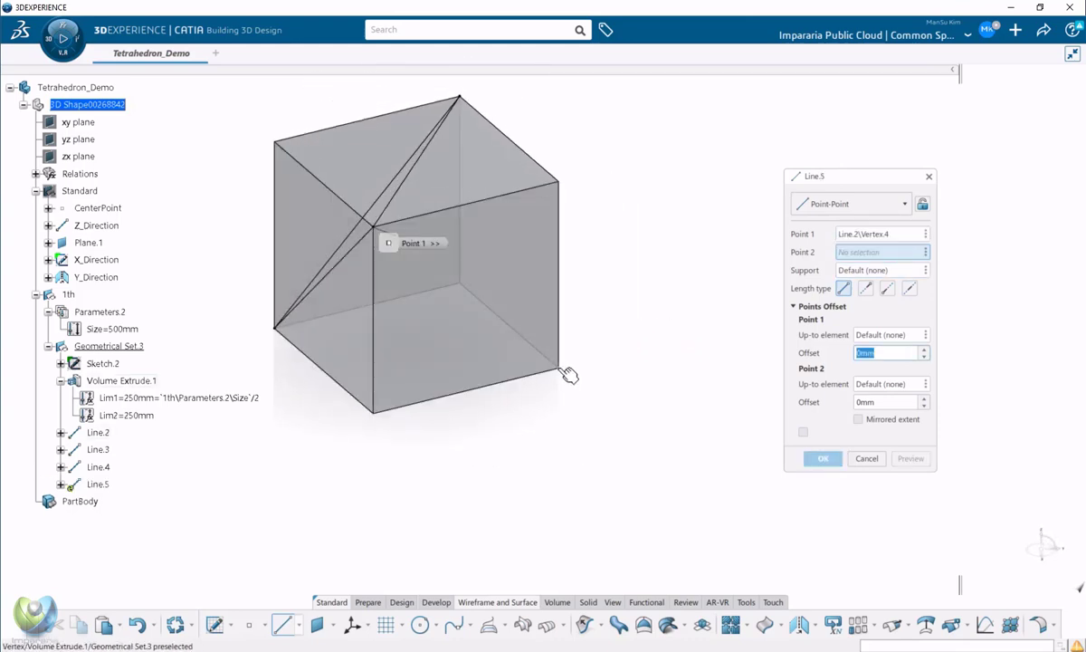
pyautogui.click(560, 370)
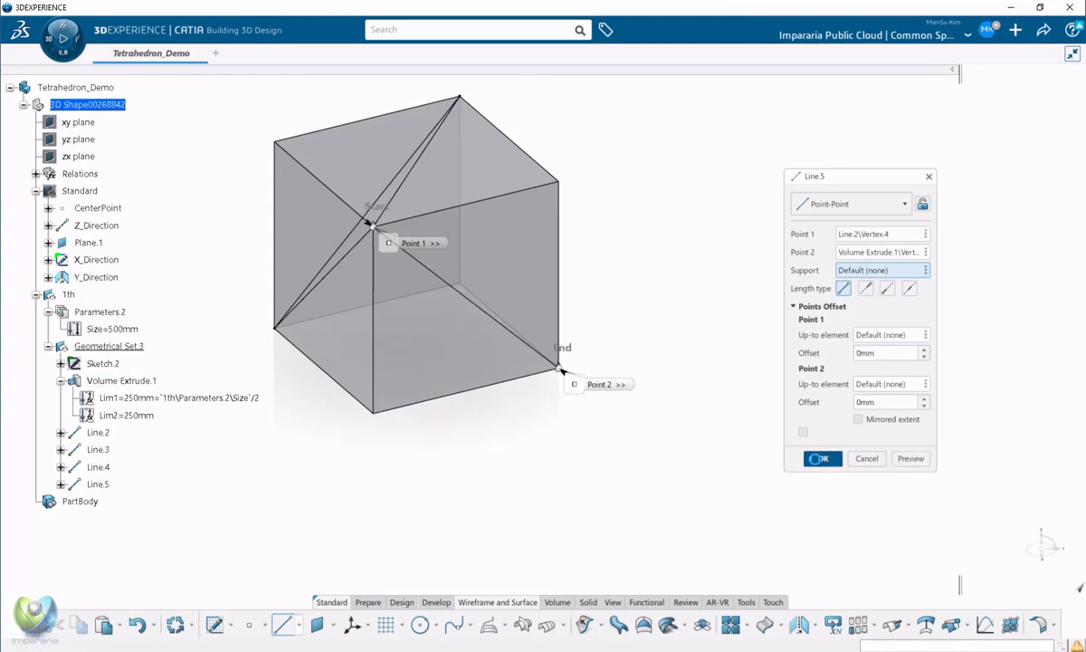
pyautogui.click(818, 459)
# Draw a point-point line diagonally across the cube's bottom face, joining the bottom vertices of Line.2 and Line.5.
pyautogui.moveTo(466, 416); pyautogui.dragTo(411, 153, button='middle')
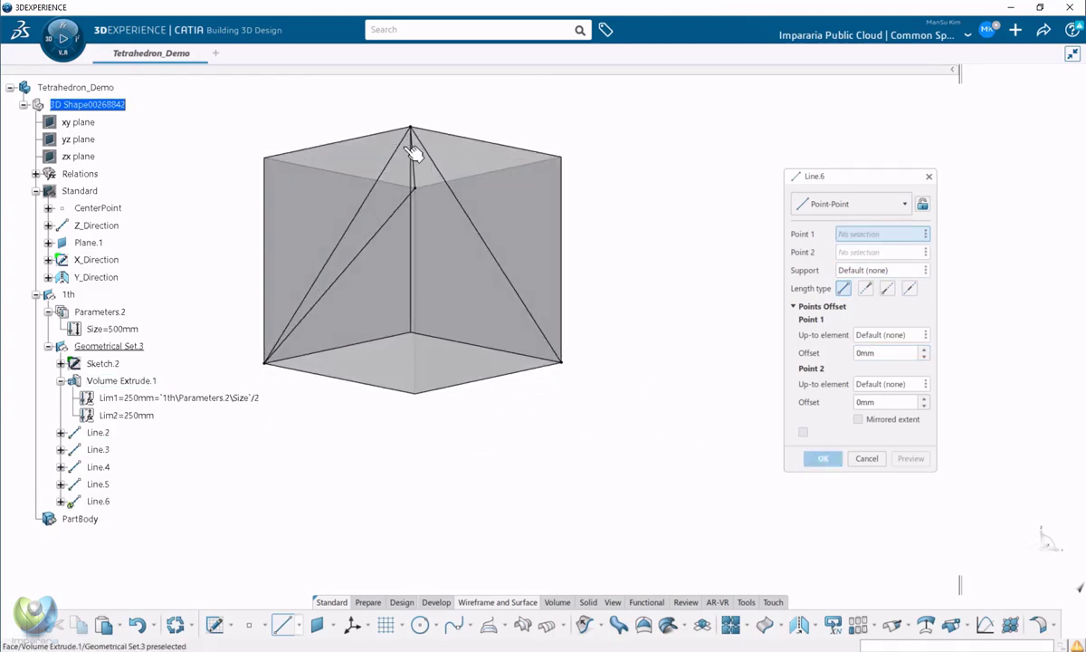
pyautogui.moveTo(433, 374); pyautogui.dragTo(315, 332, button='middle')
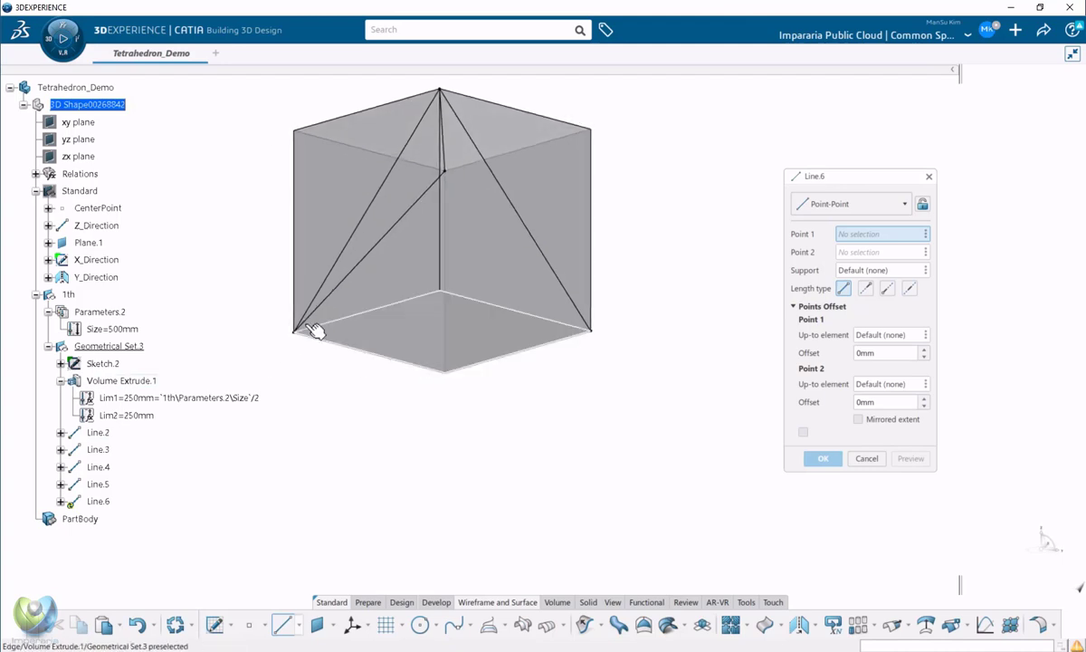
pyautogui.click(305, 335)
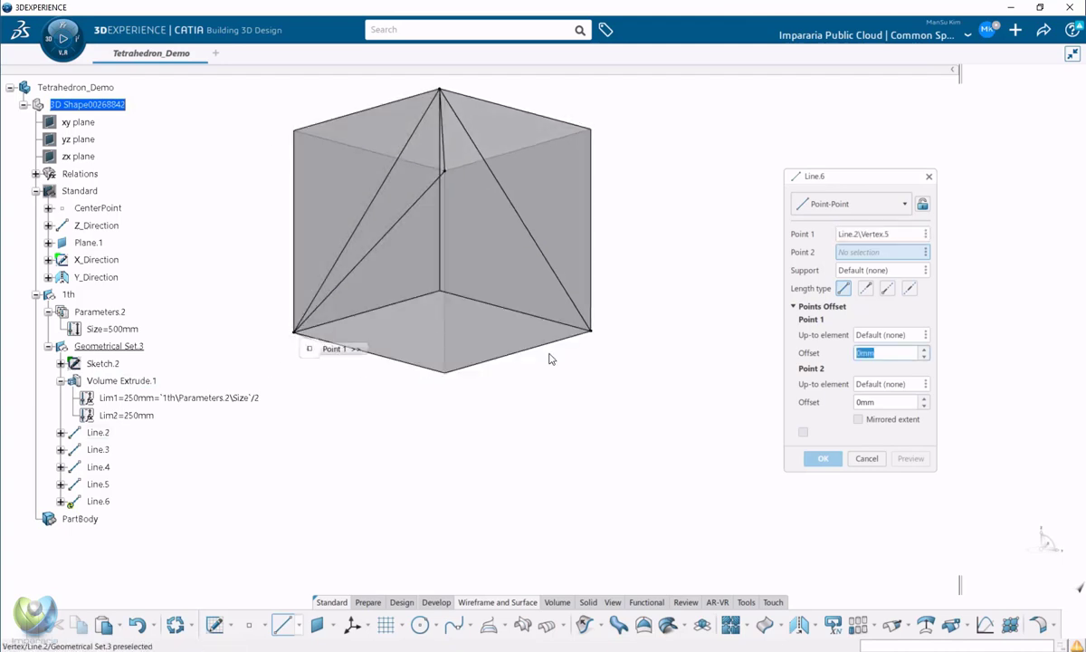
pyautogui.click(599, 337)
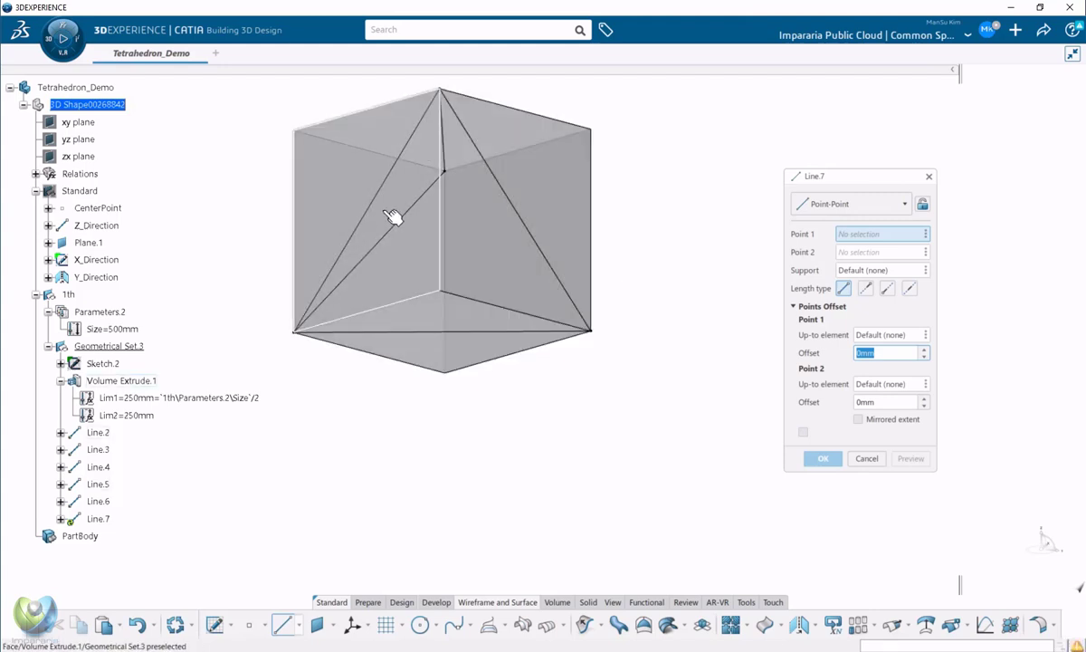
# Add the sixth tetrahedron edge as a point-point line from the bottom end of Line.5 to the free top end of Line.3.
pyautogui.moveTo(611, 230); pyautogui.dragTo(521, 334, button='middle')
pyautogui.click(489, 364)
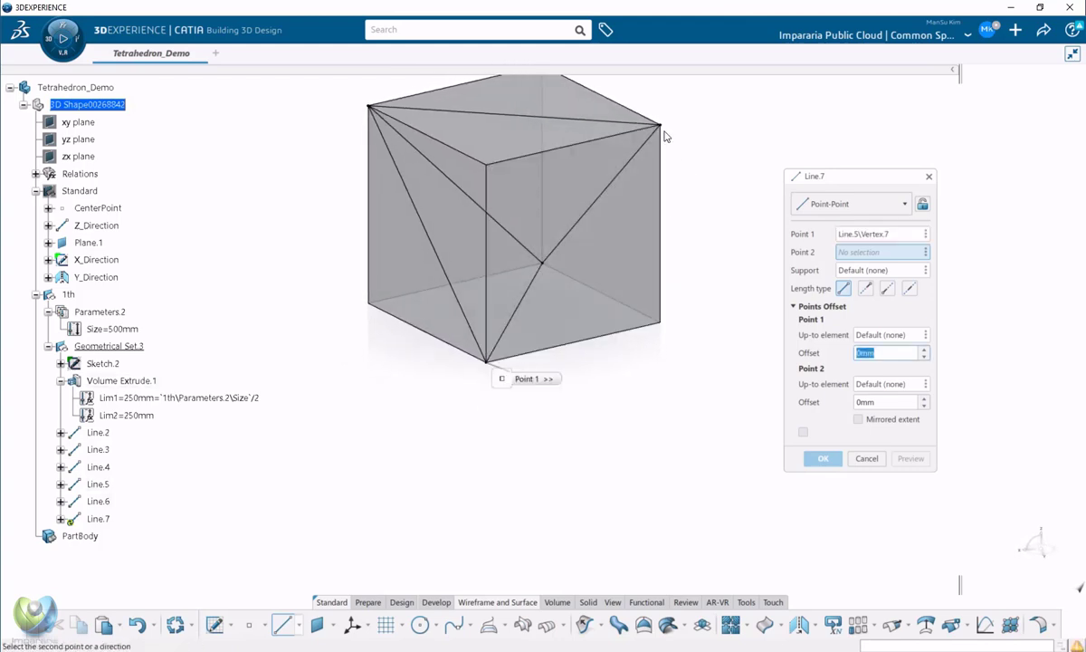
pyautogui.click(660, 125)
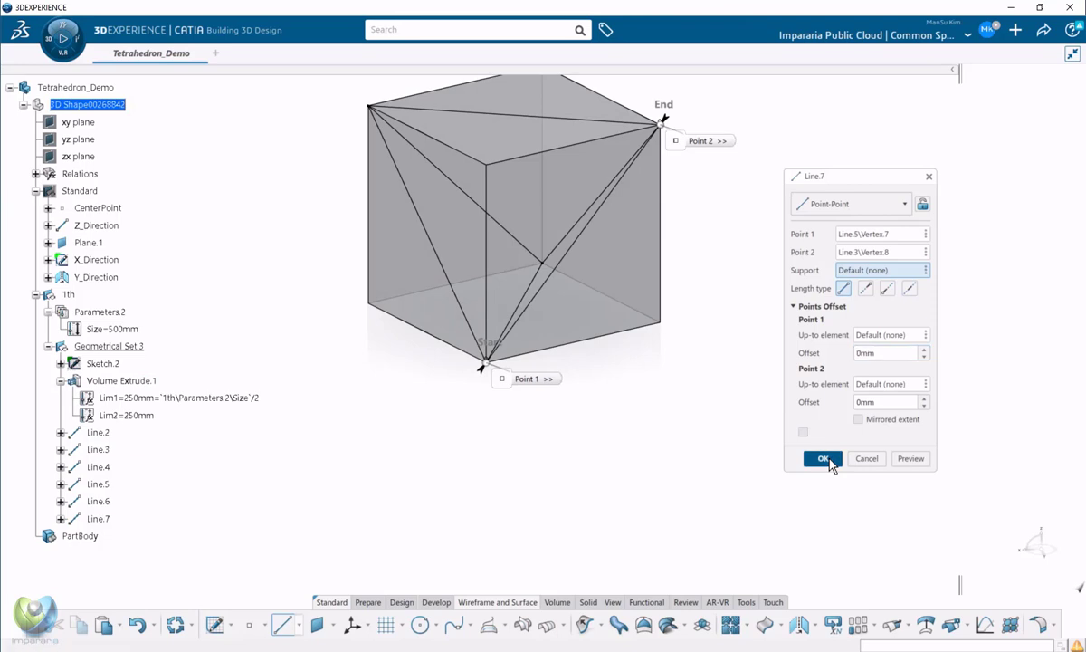
pyautogui.click(825, 458)
pyautogui.click(867, 459)
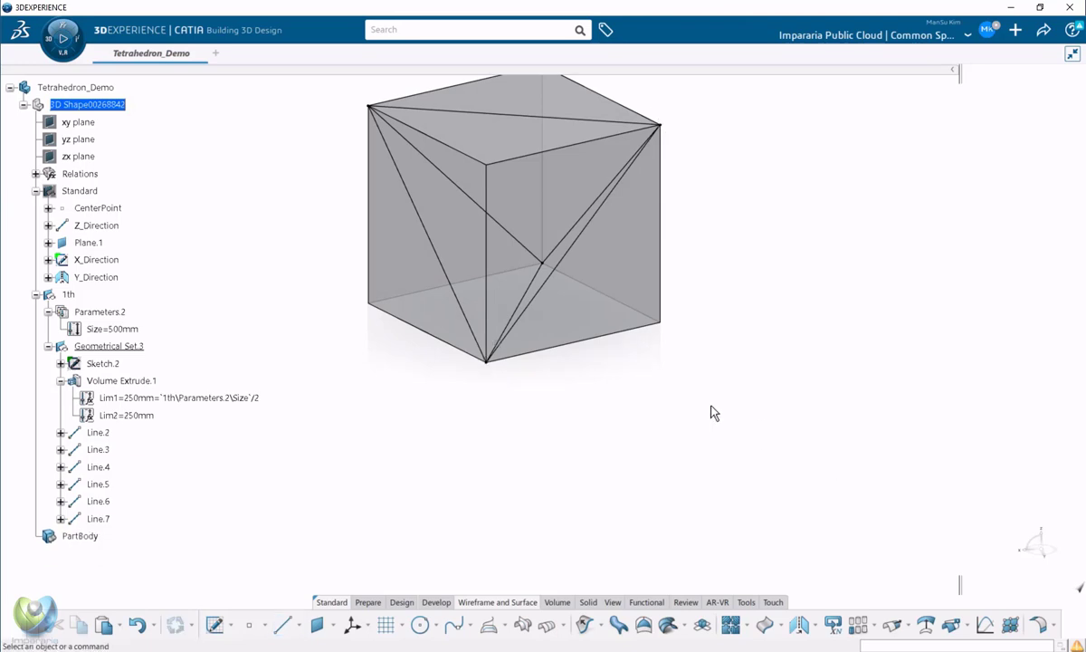
# Hide the Volume Extrude.1 cube so only the tetrahedron's edge lines remain shown.
pyautogui.rightClick(130, 381)
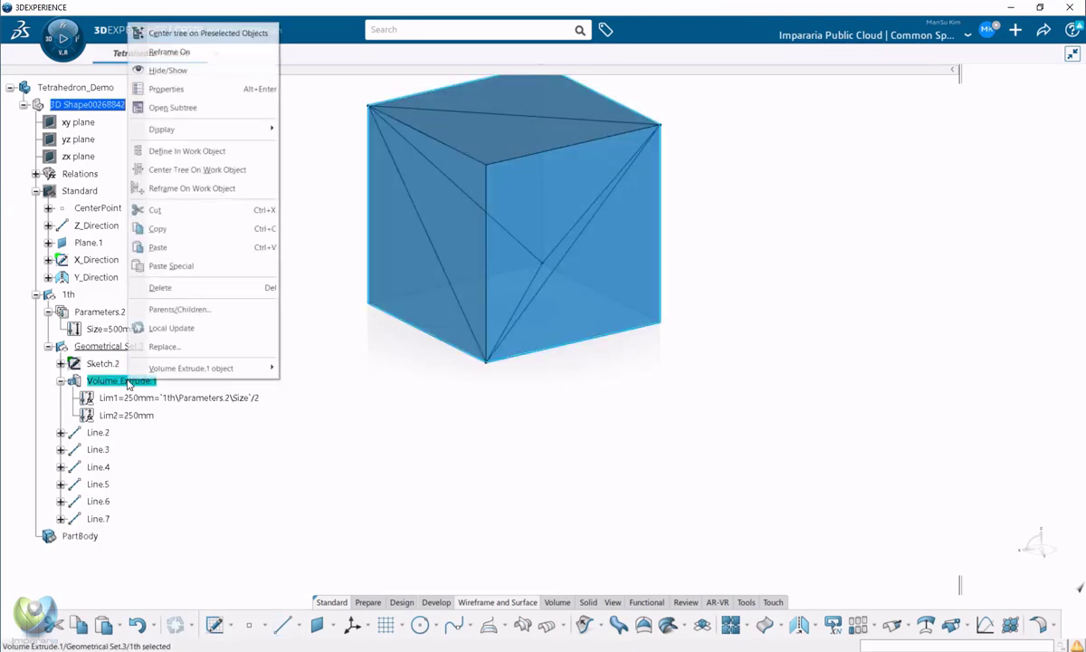
pyautogui.click(166, 71)
pyautogui.moveTo(440, 377); pyautogui.dragTo(636, 437, button='middle')
pyautogui.moveTo(687, 496); pyautogui.dragTo(526, 426, button='middle')
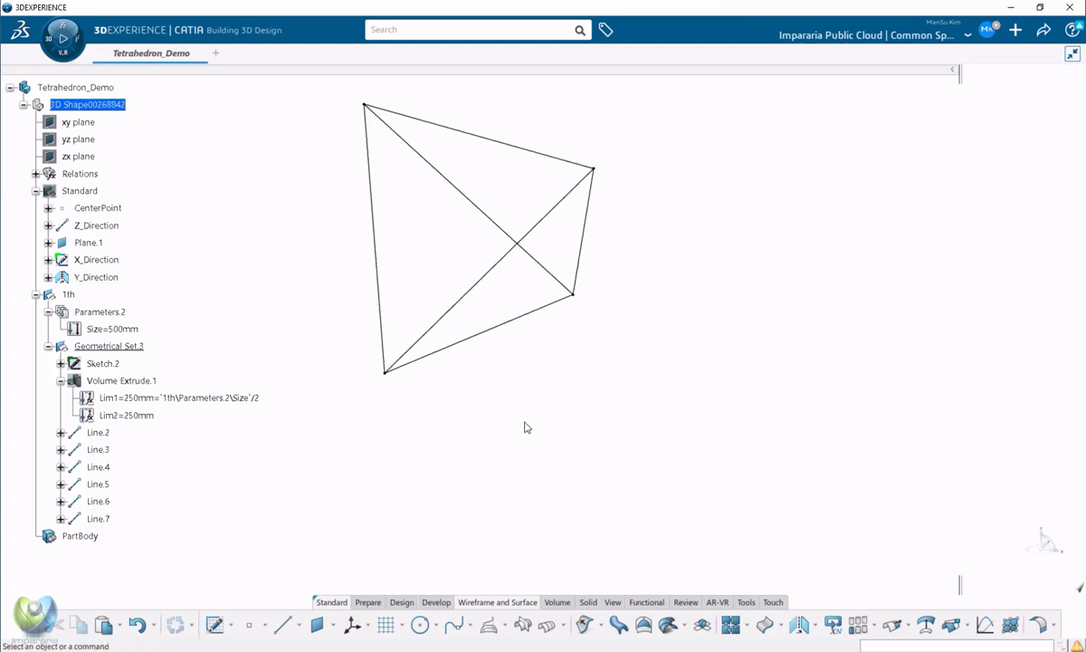
# Create a Fill surface on the tetrahedron face bounded by Line.2, Line.6 and Line.5.
pyautogui.click(645, 624)
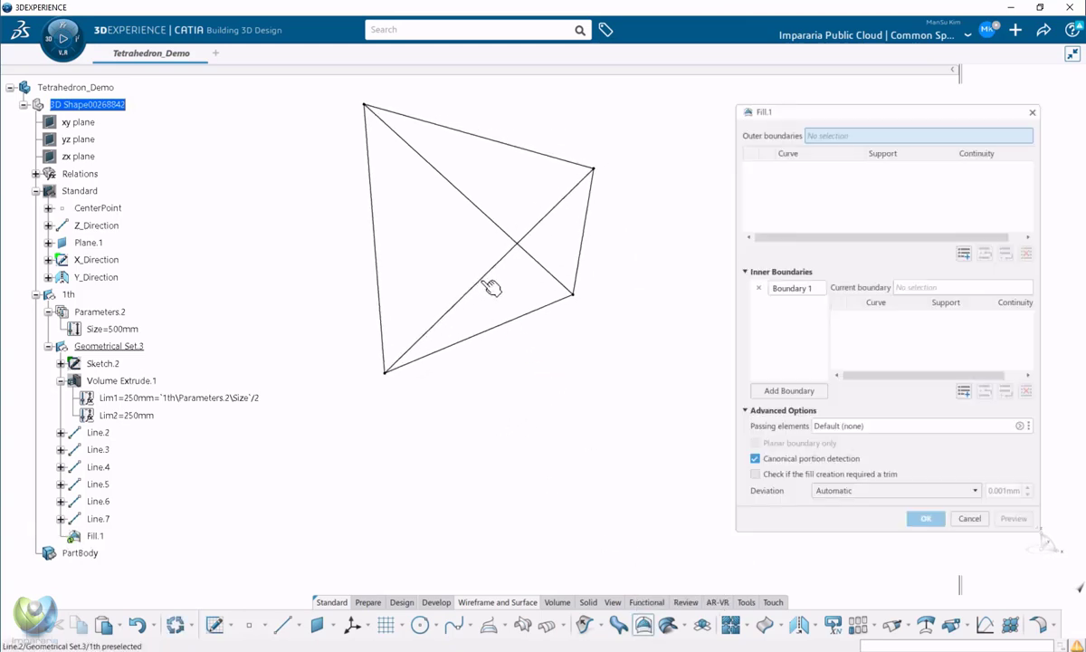
pyautogui.click(486, 283)
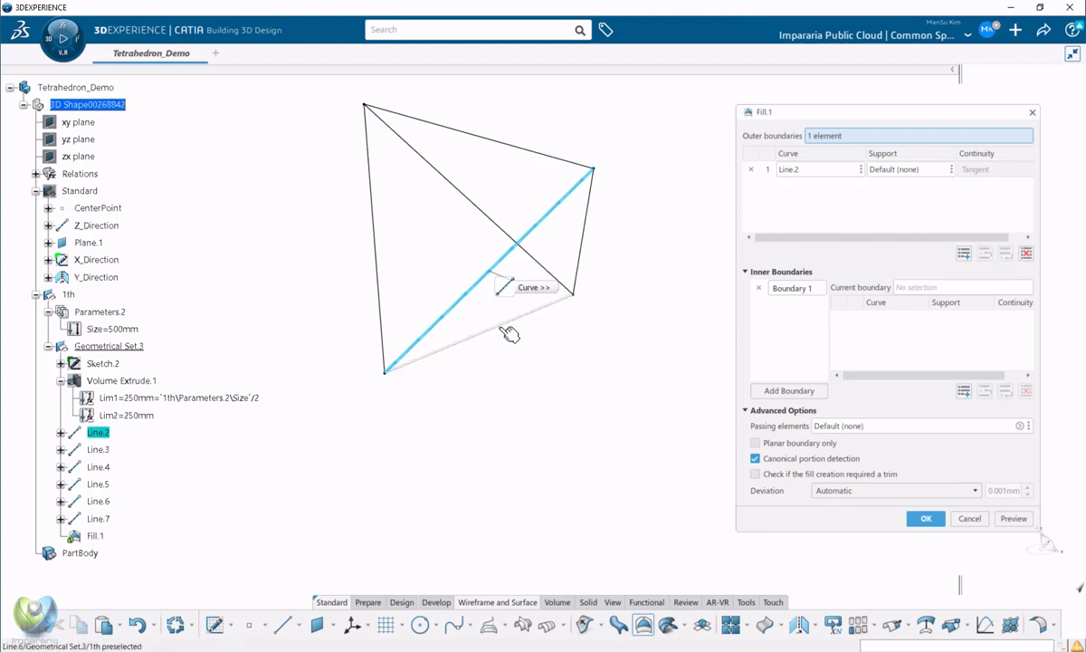
pyautogui.click(505, 322)
pyautogui.click(583, 233)
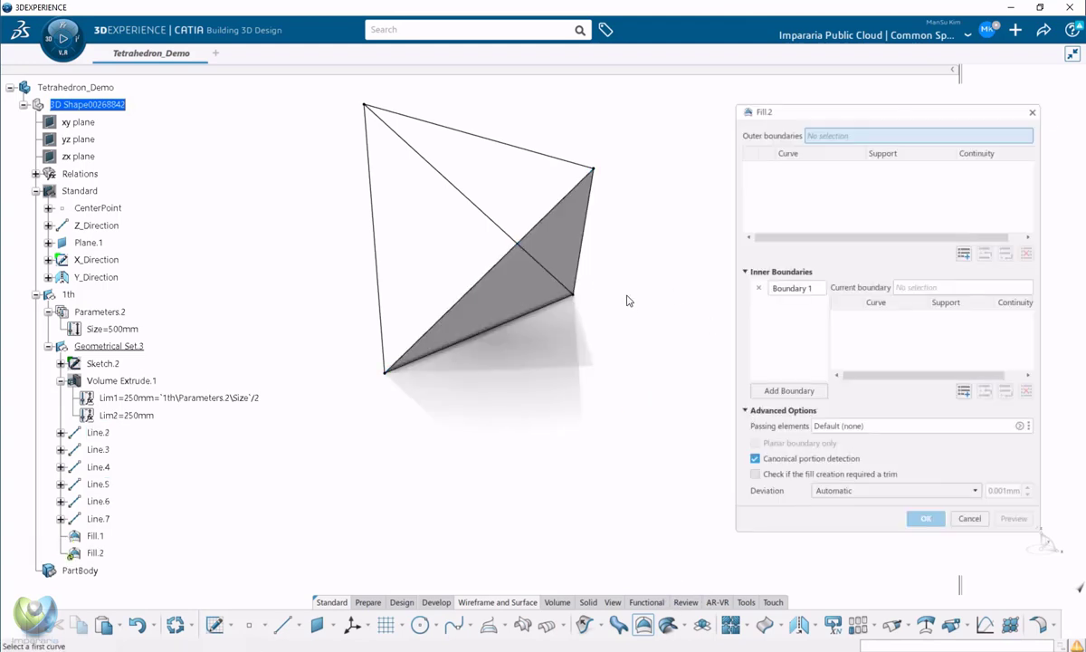
# Fill the tetrahedron face bounded by Line.5, Line.7 and Line.3.
pyautogui.moveTo(620, 303); pyautogui.dragTo(457, 409, button='middle')
pyautogui.moveTo(550, 328); pyautogui.dragTo(543, 370, button='middle')
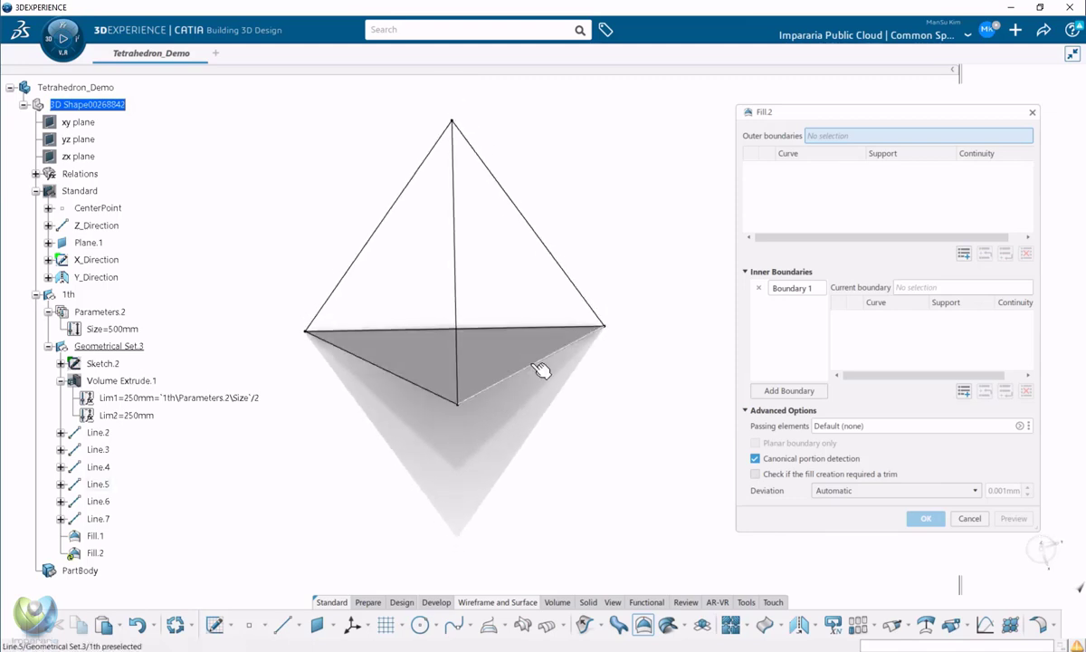
pyautogui.click(543, 371)
pyautogui.click(549, 241)
pyautogui.click(460, 273)
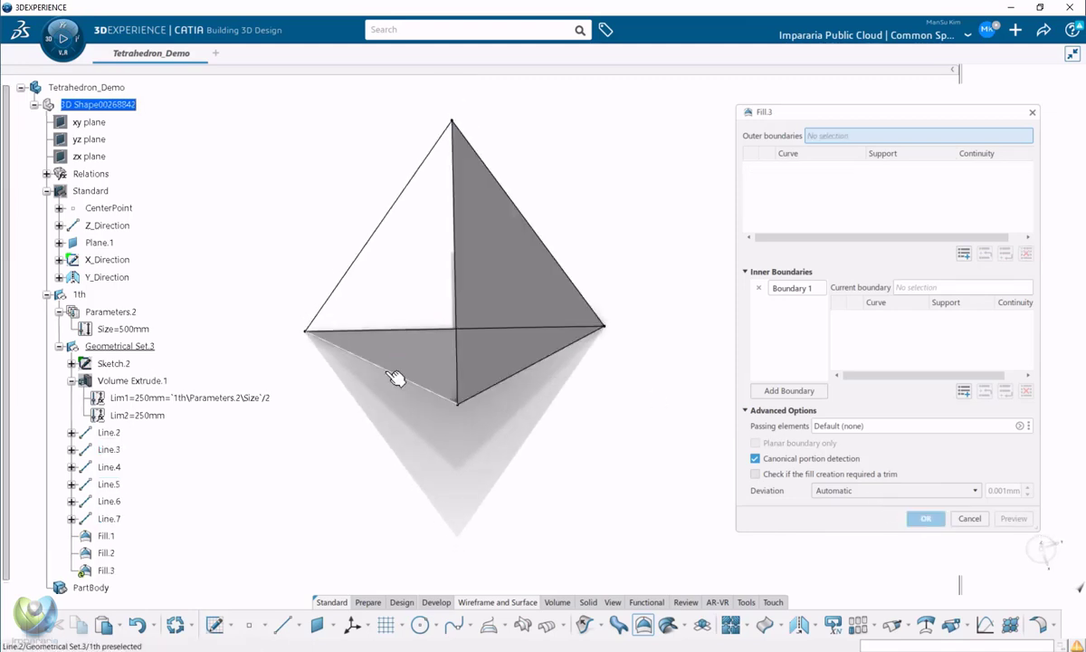
# Fill the tetrahedron face bounded by Line.2, Line.3 and Line.4.
pyautogui.click(391, 372)
pyautogui.click(457, 267)
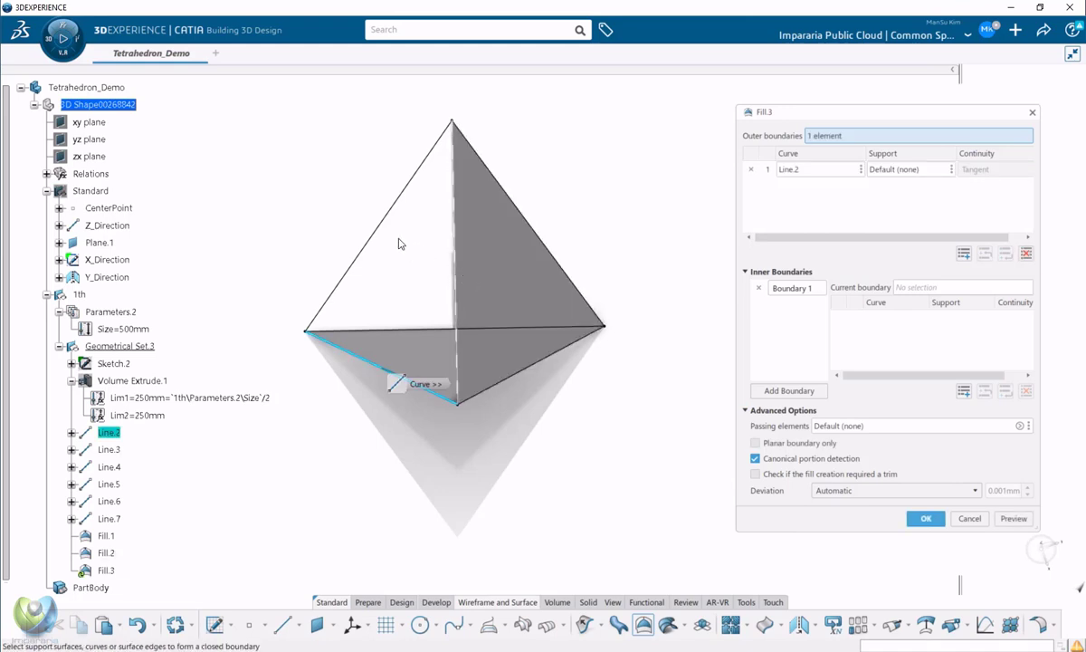
pyautogui.click(398, 214)
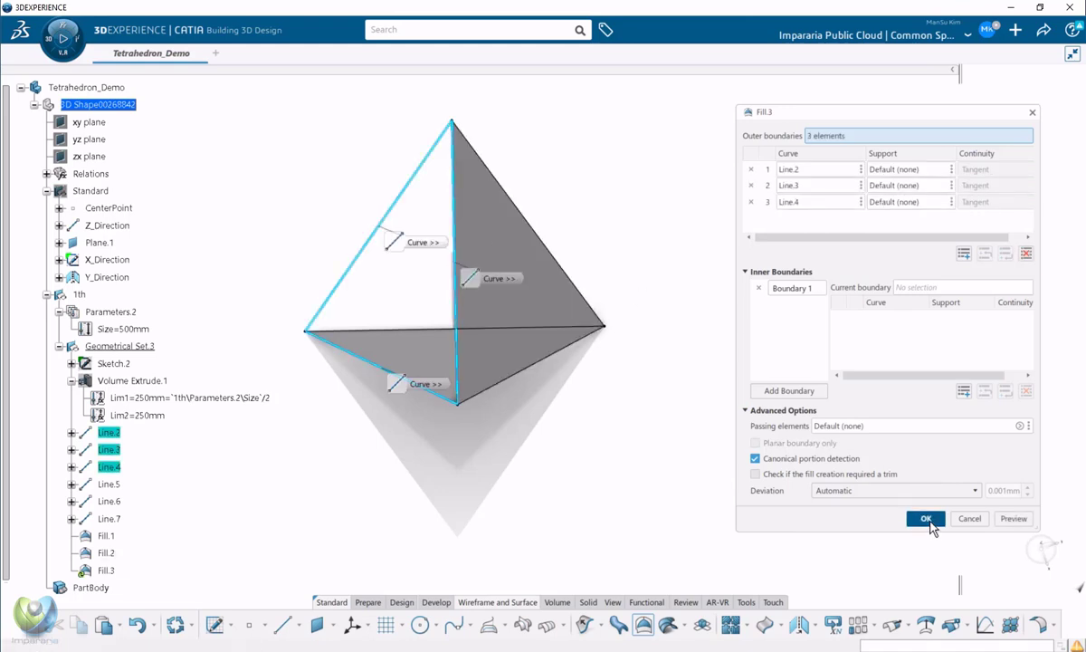
# Fill the remaining tetrahedron face bounded by Line.6, Line.4 and Line.7.
pyautogui.moveTo(619, 477); pyautogui.dragTo(590, 275, button='middle')
pyautogui.click(596, 266)
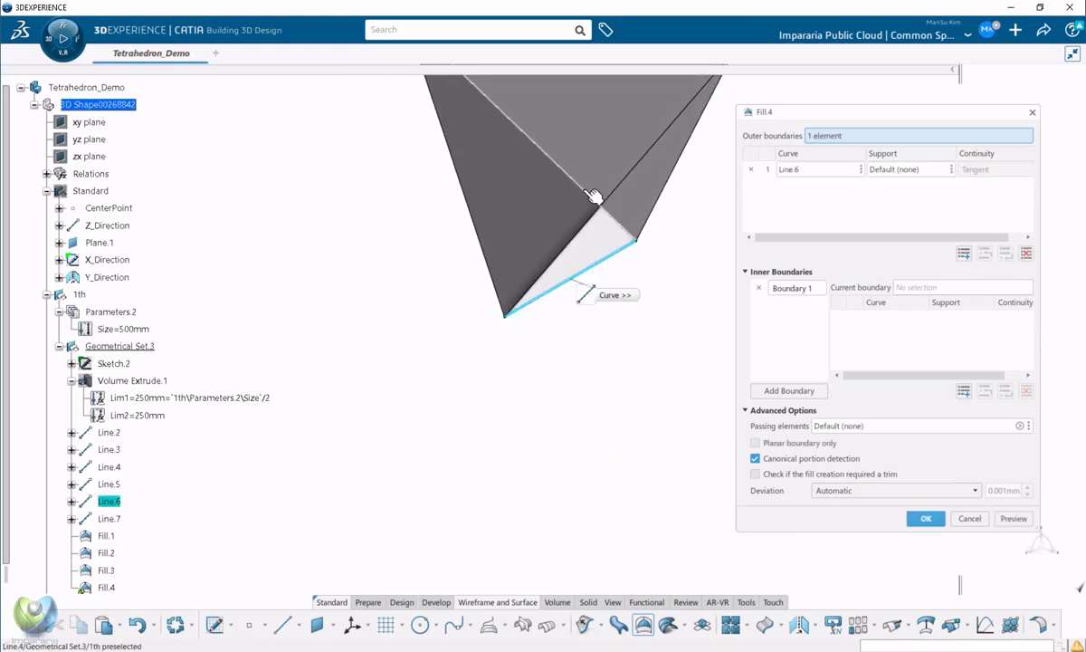
pyautogui.click(534, 145)
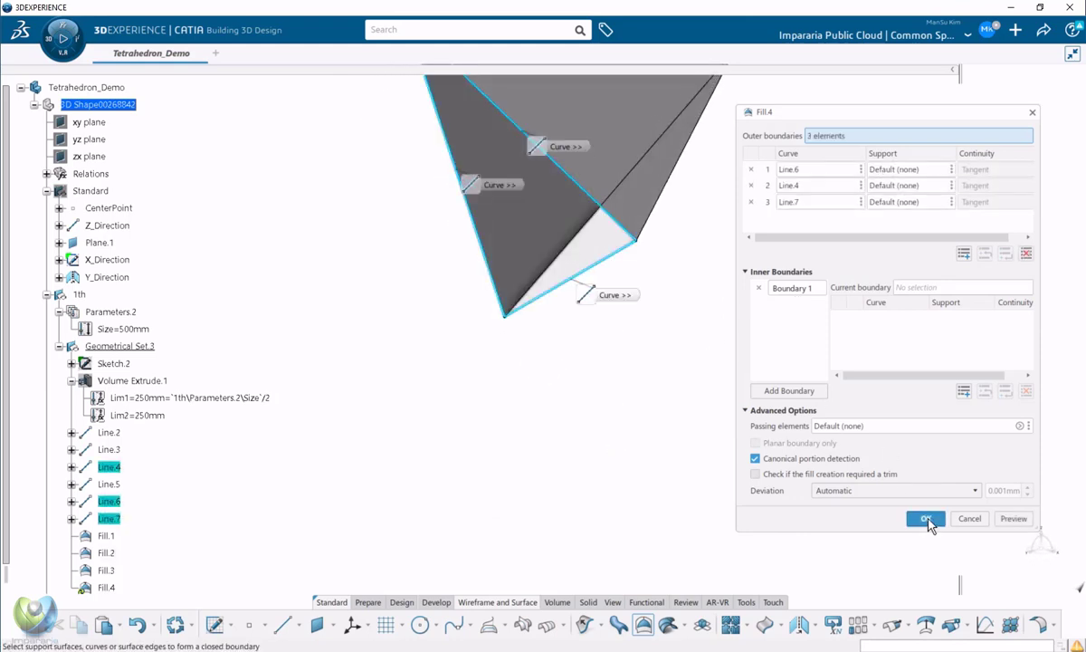
pyautogui.click(927, 517)
pyautogui.click(968, 519)
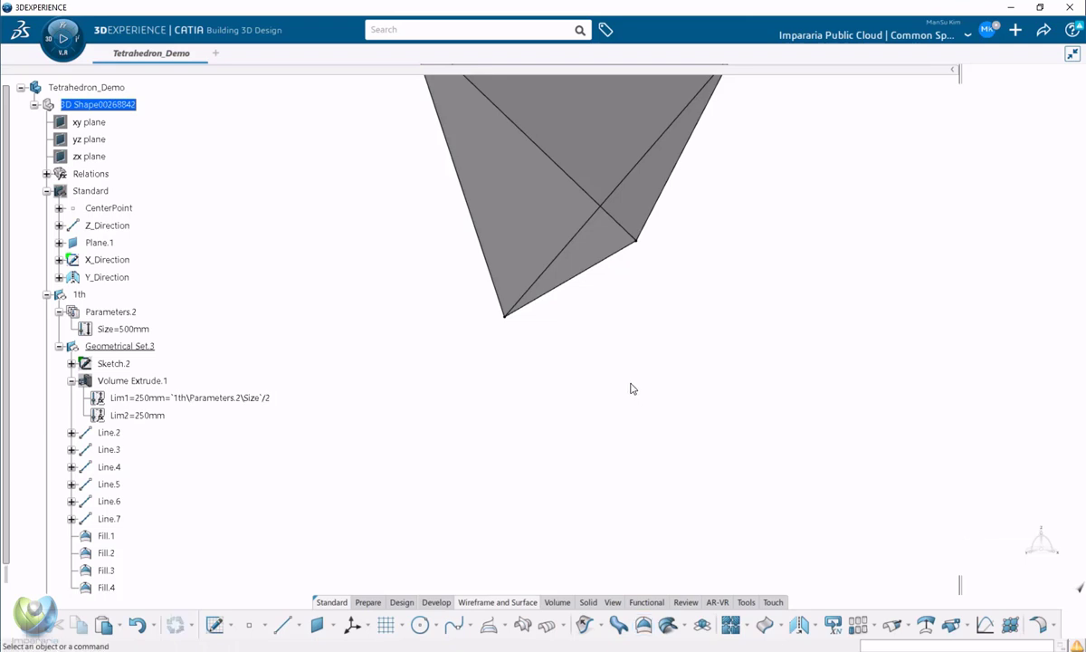
pyautogui.scroll(-3, 645, 260)
pyautogui.moveTo(645, 260); pyautogui.dragTo(178, 395, button='middle')
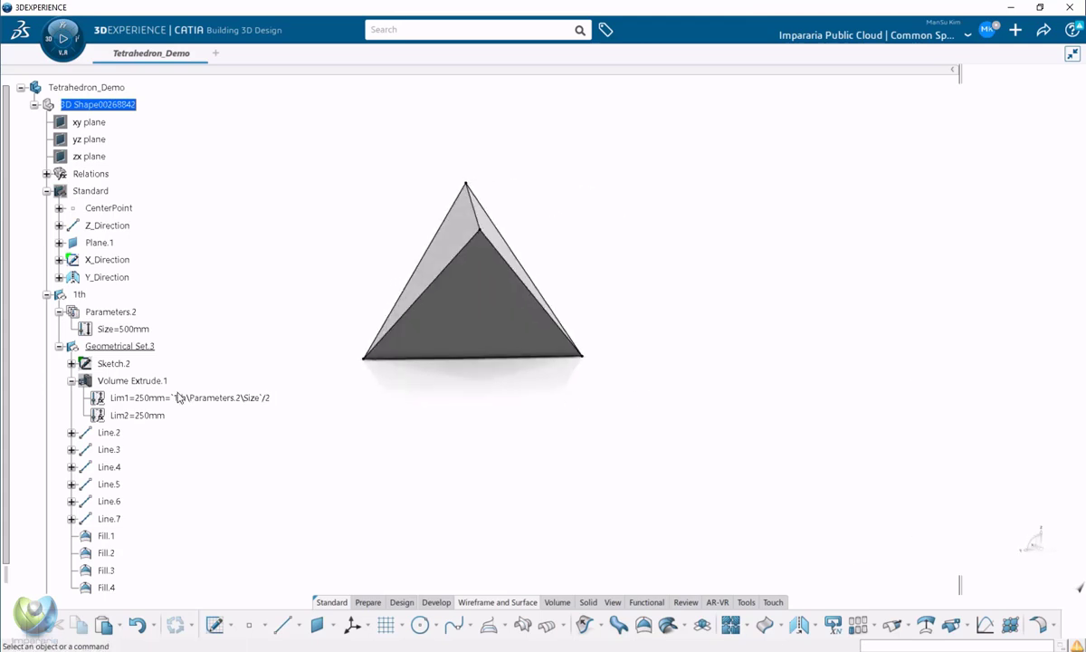
# Join Fill.1, Fill.2, Fill.3 and Fill.4 into one surface.
pyautogui.click(72, 380)
pyautogui.click(99, 398)
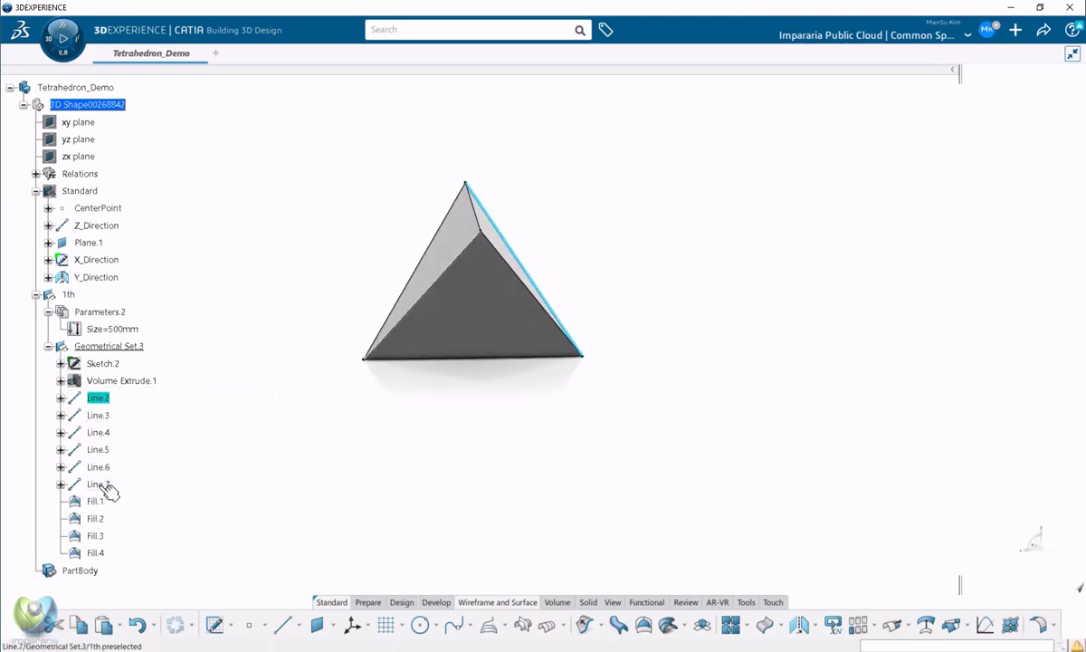
pyautogui.keyDown('shift'); pyautogui.click(102, 484); pyautogui.keyUp('shift')
pyautogui.click(298, 554)
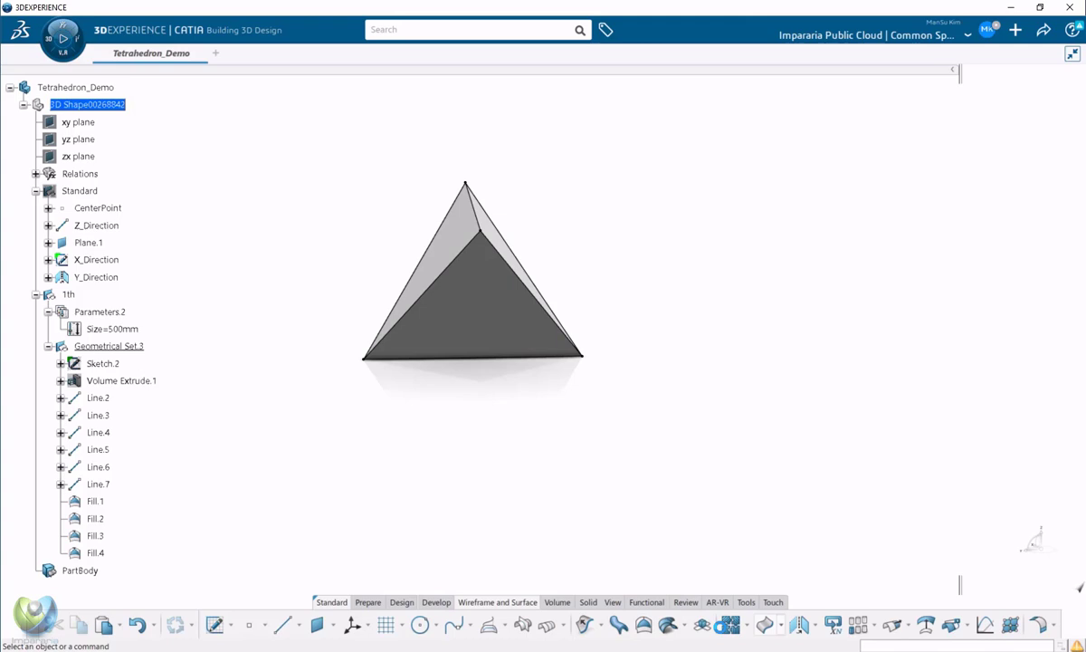
pyautogui.click(731, 625)
pyautogui.click(107, 502)
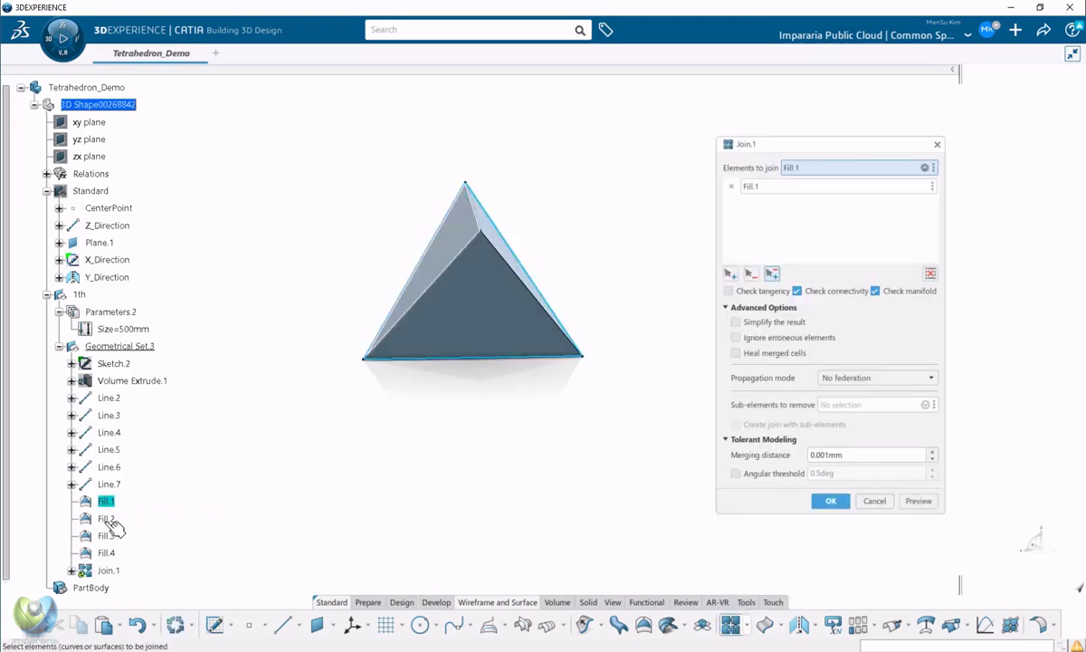
pyautogui.click(105, 518)
pyautogui.click(106, 535)
pyautogui.click(106, 552)
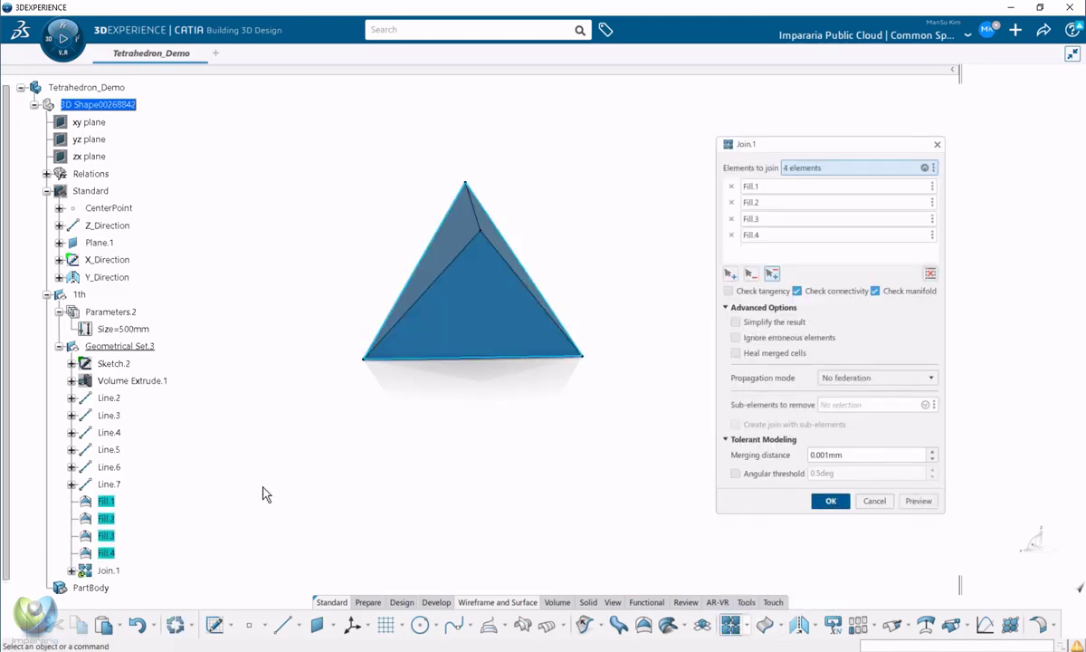
pyautogui.press('Return')
# Hide Line.2 through Line.7 and collapse Geometrical Set.3 in the tree.
pyautogui.click(108, 397)
pyautogui.keyDown('shift'); pyautogui.click(107, 485); pyautogui.keyUp('shift')
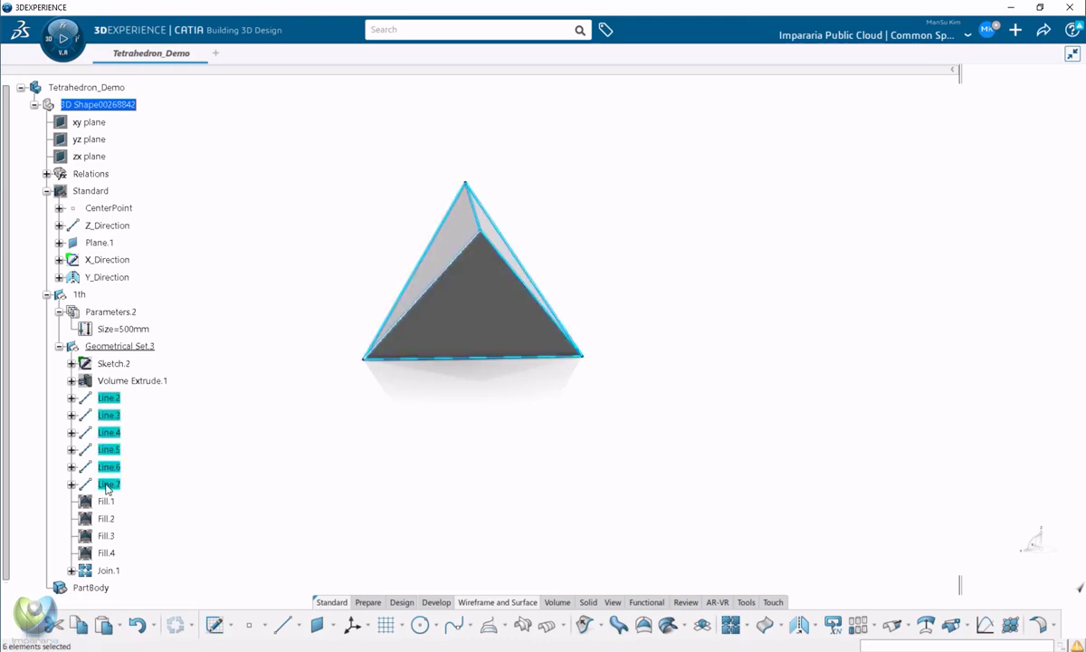
pyautogui.rightClick(106, 486)
pyautogui.press('h')
pyautogui.click(59, 345)
pyautogui.moveTo(463, 410); pyautogui.dragTo(633, 427, button='middle')
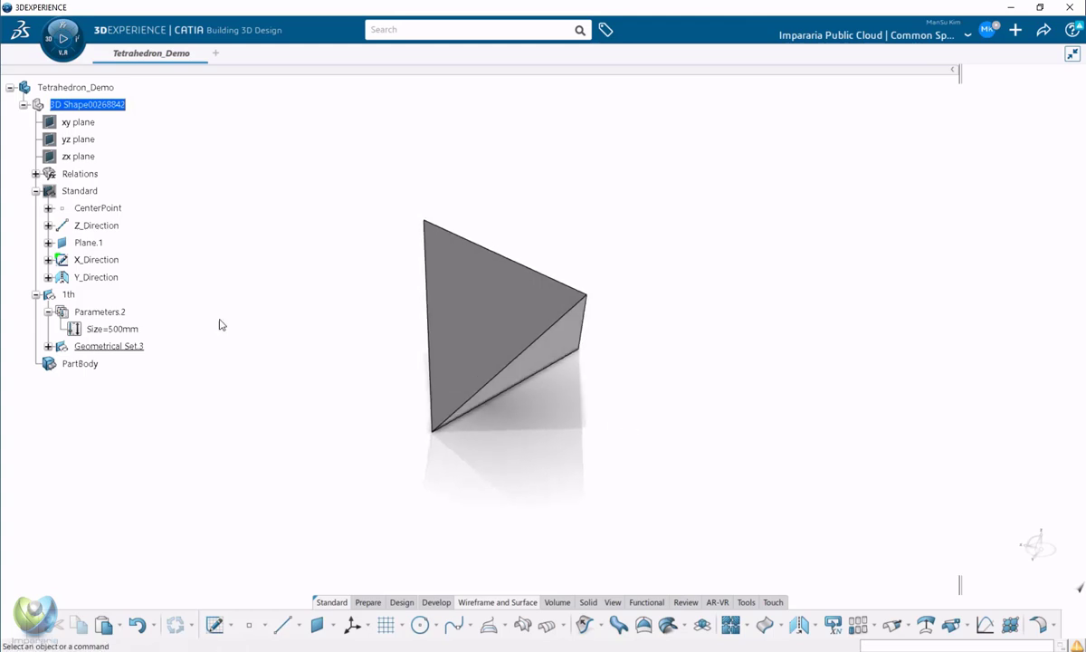
# Set the Size parameter in Parameters.2 to 250 mm to resize the tetrahedron.
pyautogui.doubleClick(136, 330)
pyautogui.write('250')
pyautogui.press('Return')
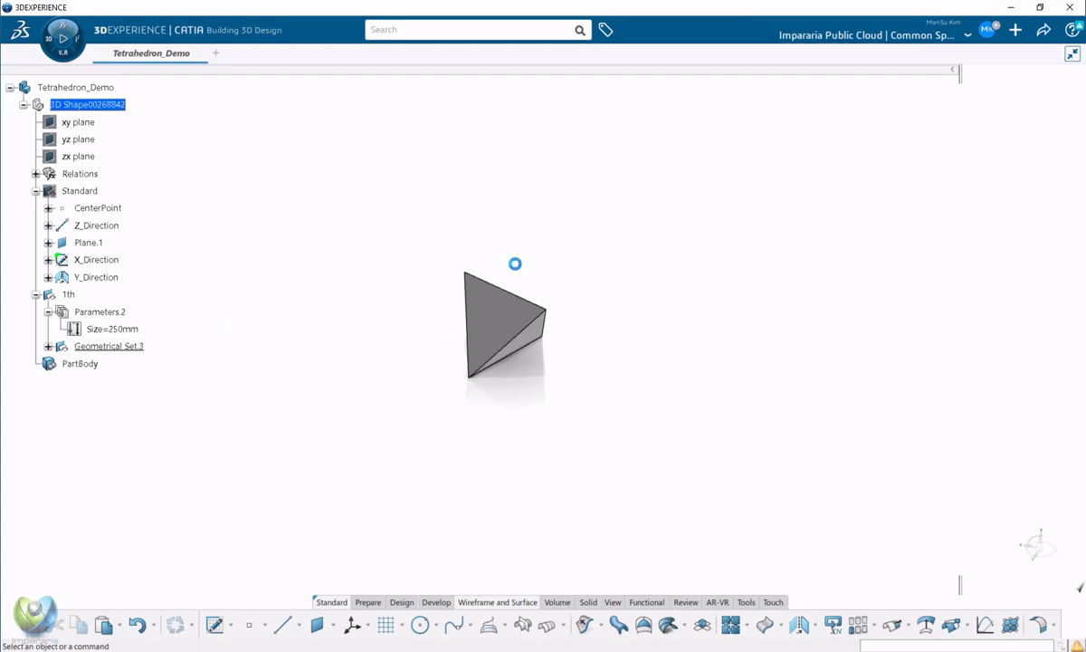
pyautogui.moveTo(576, 380); pyautogui.dragTo(631, 324, button='middle')
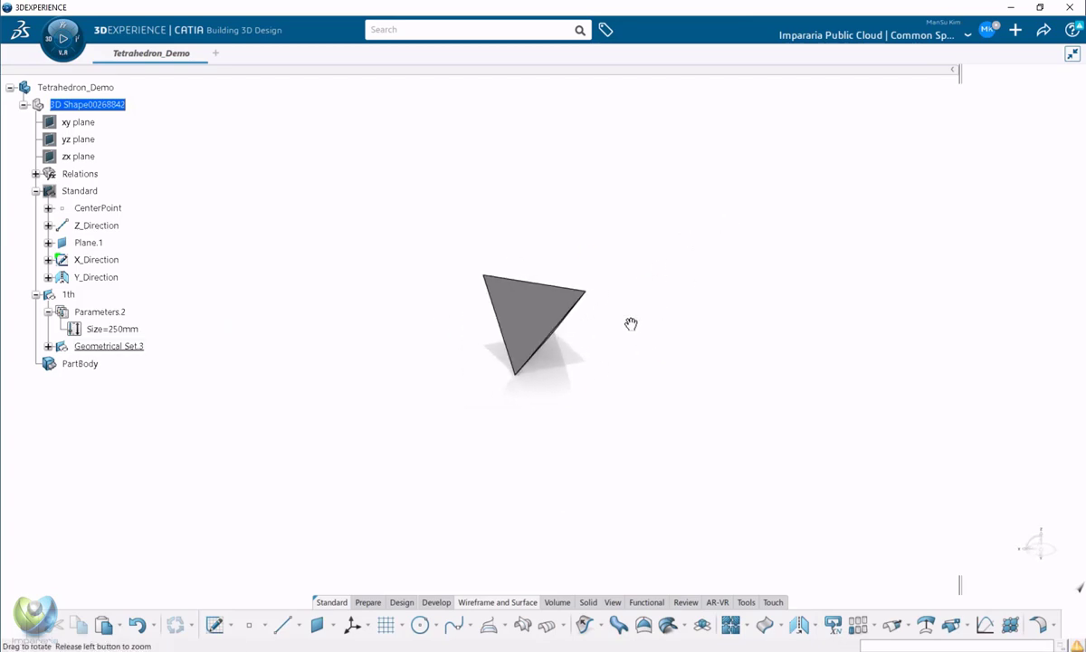
# Copy the Relations set with its three formulas and paste it into the 1th geometrical set.
pyautogui.click(35, 173)
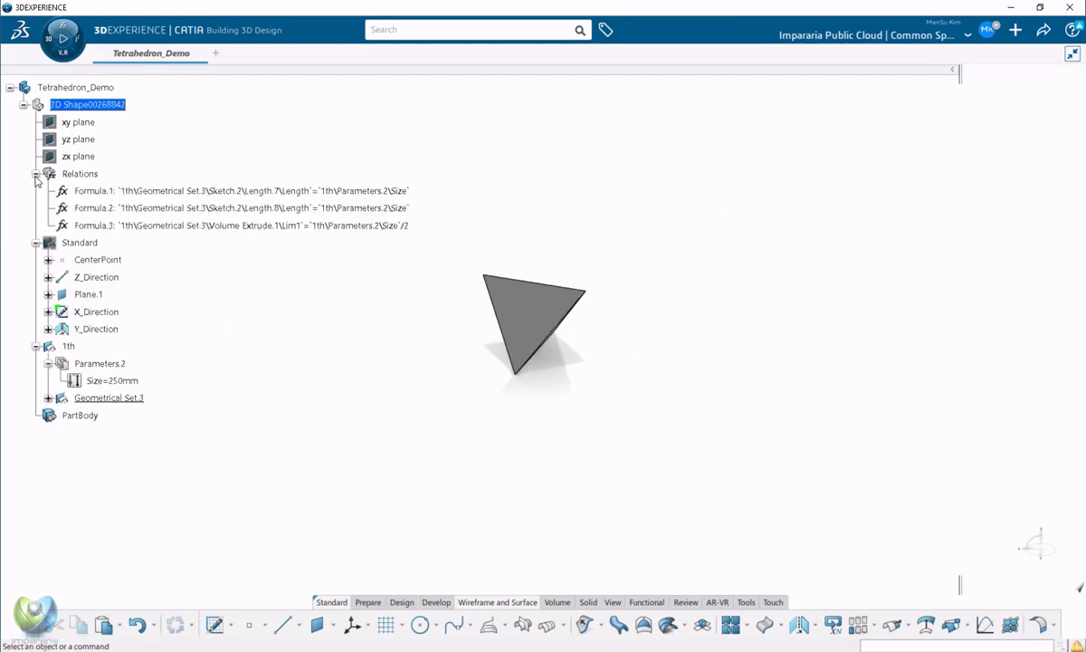
pyautogui.click(91, 175)
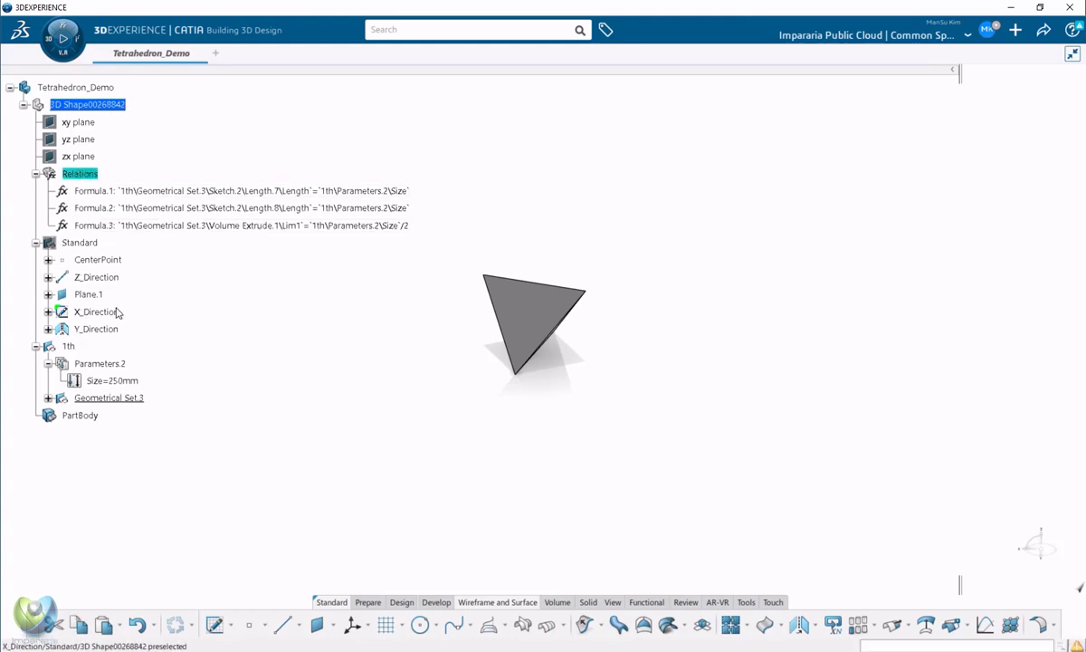
pyautogui.click(153, 343)
pyautogui.click(70, 346)
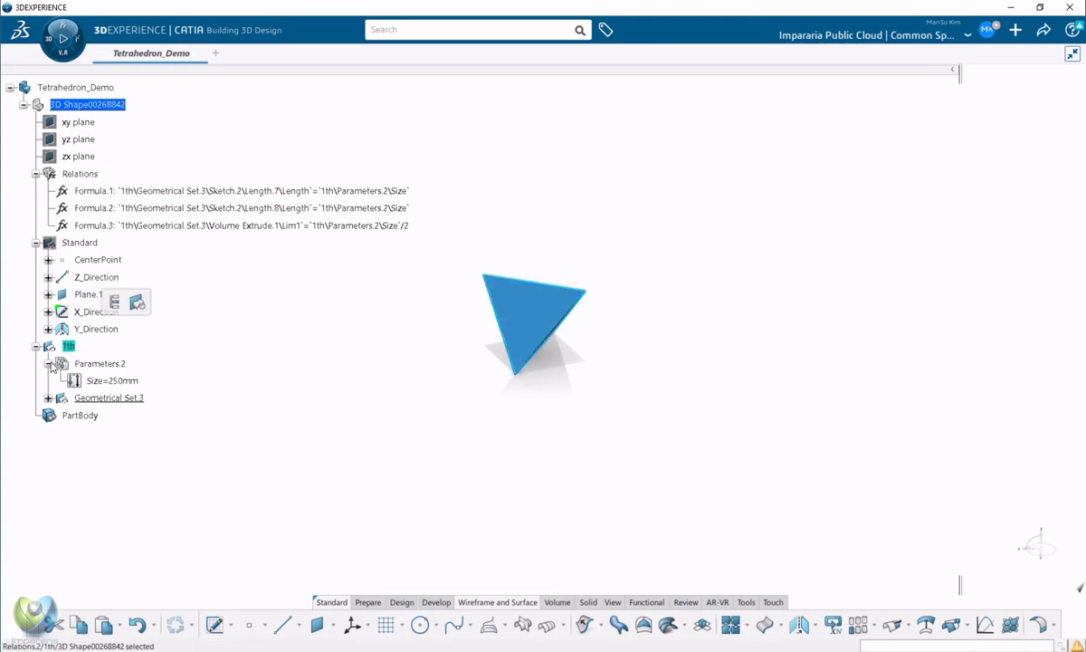
pyautogui.hotkey('ctrl', 'v')
# Delete Formula.1, Formula.2 and Formula.3 from the original Relations set.
pyautogui.click(95, 191)
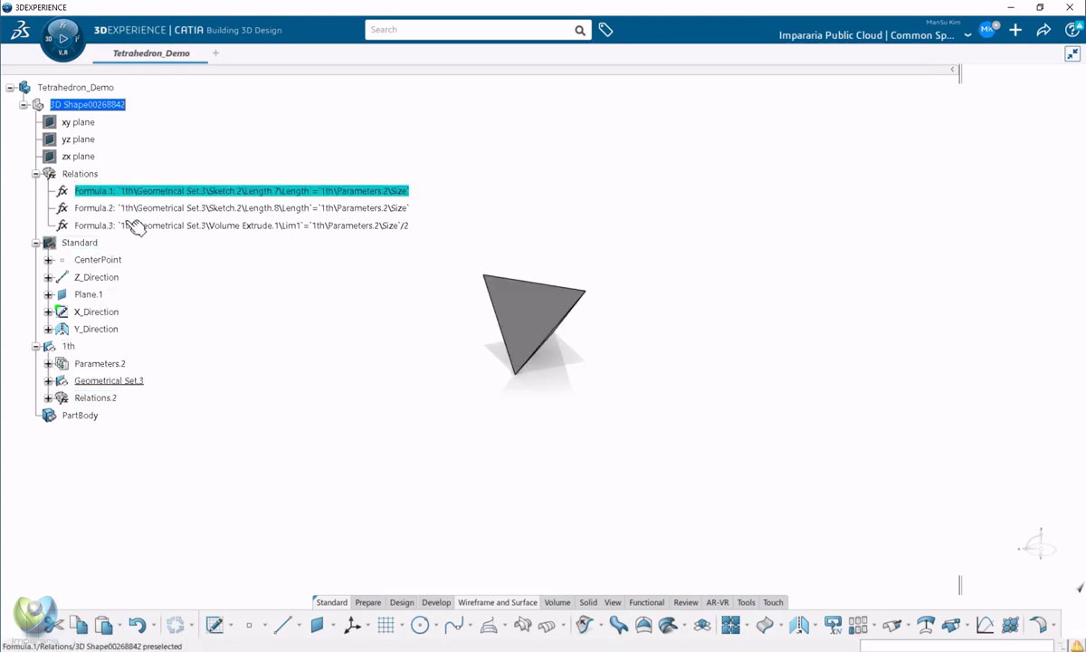
pyautogui.keyDown('shift'); pyautogui.click(127, 225); pyautogui.keyUp('shift')
pyautogui.press('Delete')
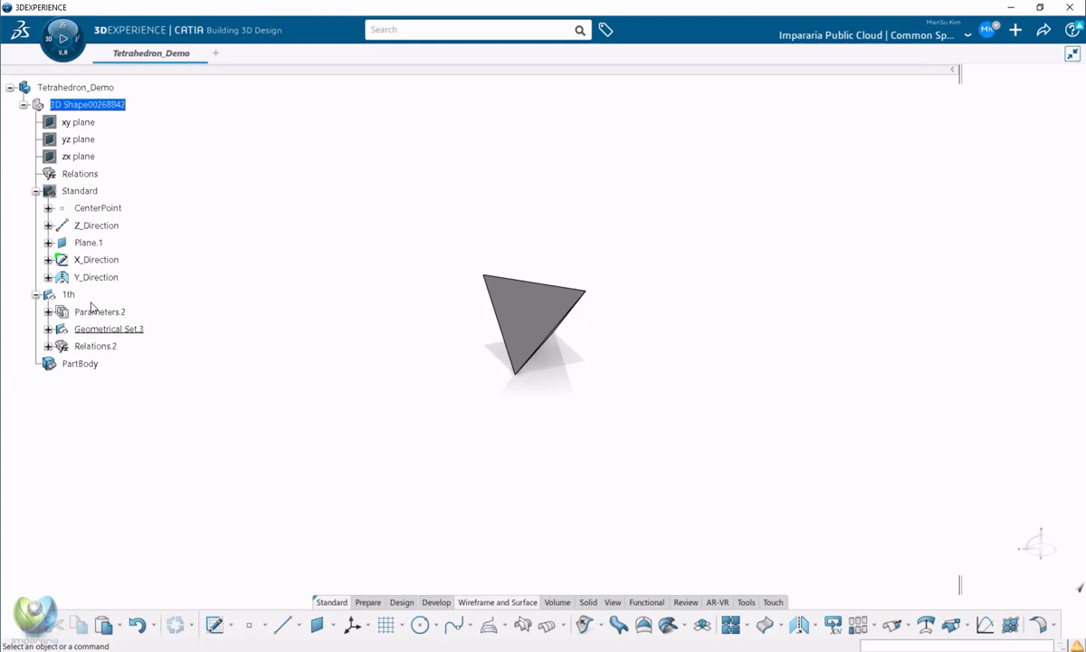
# Activate the pasted Formula.4, Formula.5 and Formula.6 in Relations.2, and collapse that set.
pyautogui.click(48, 345)
pyautogui.click(174, 365)
pyautogui.keyDown('shift'); pyautogui.click(168, 398); pyautogui.keyUp('shift')
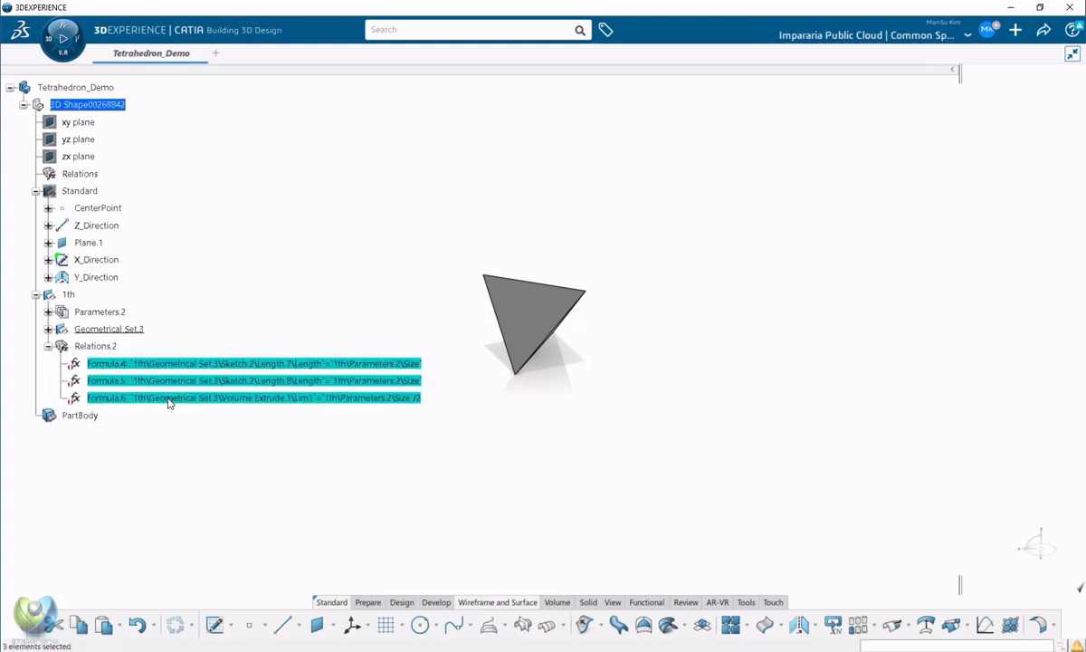
pyautogui.rightClick(169, 398)
pyautogui.moveTo(271, 383)
pyautogui.click(340, 385)
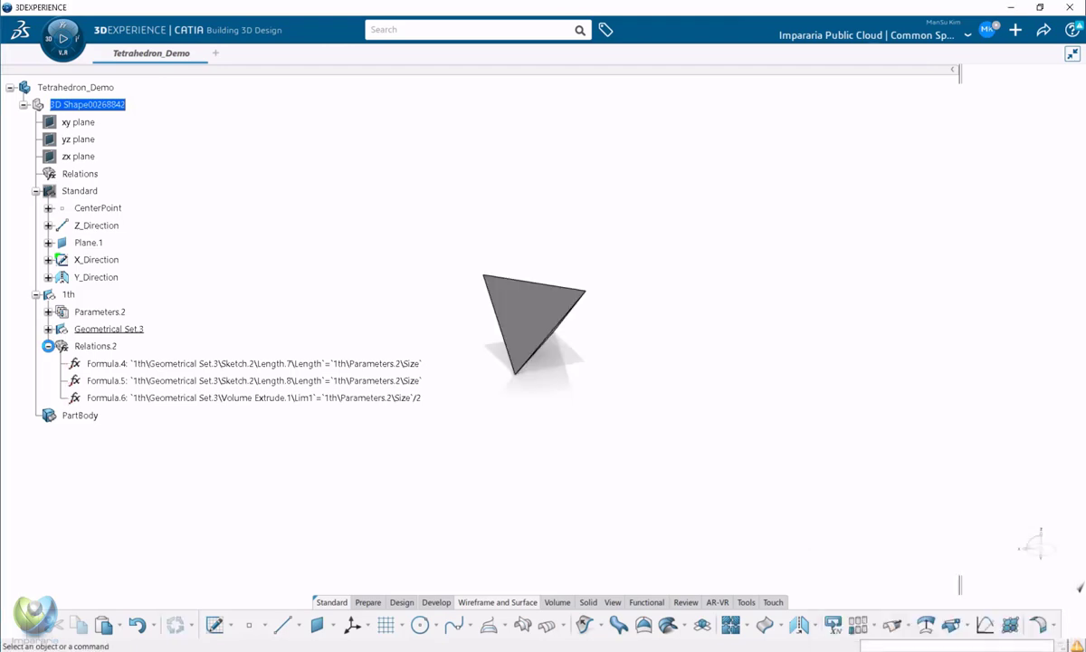
pyautogui.click(48, 346)
# Set the Size parameter in Parameters.2 to 300 mm.
pyautogui.click(48, 311)
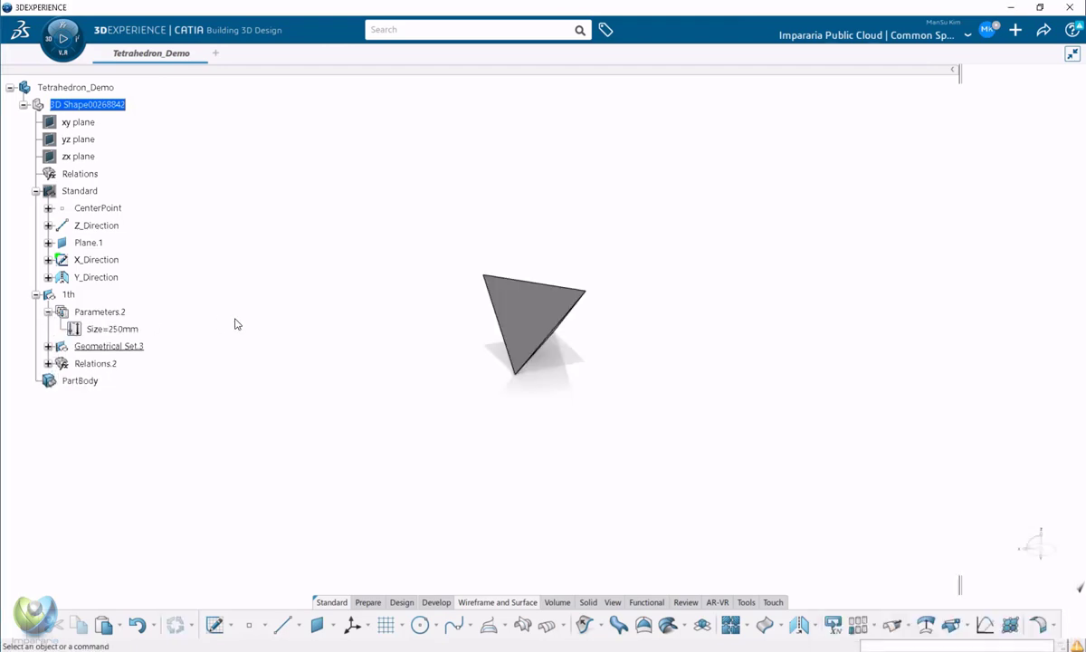
pyautogui.doubleClick(129, 328)
pyautogui.write('300')
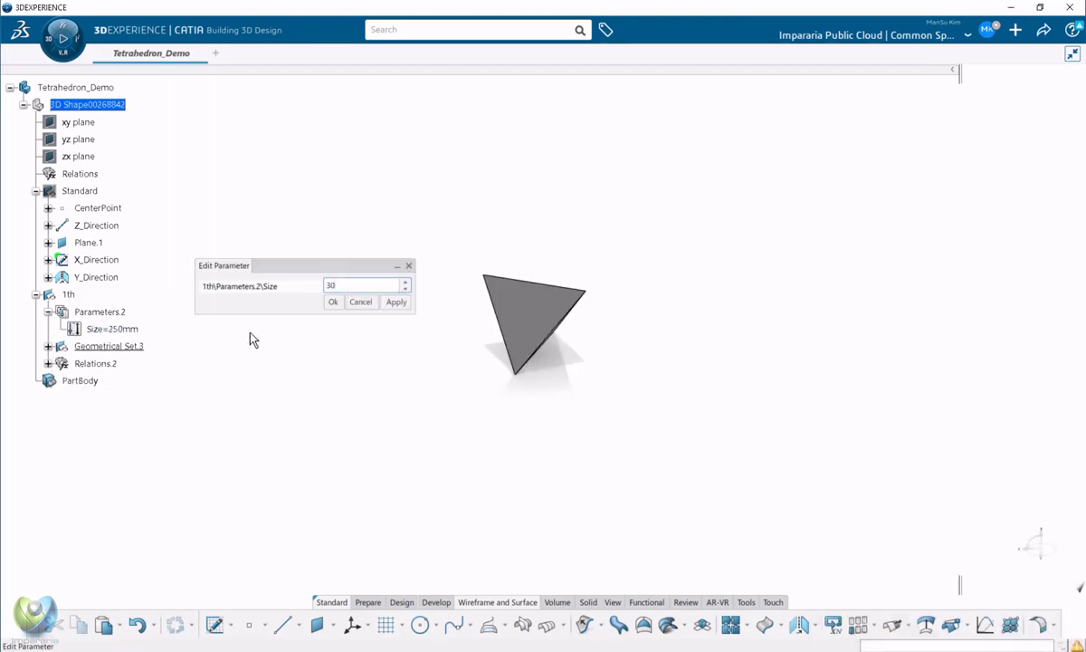
pyautogui.press('Return')
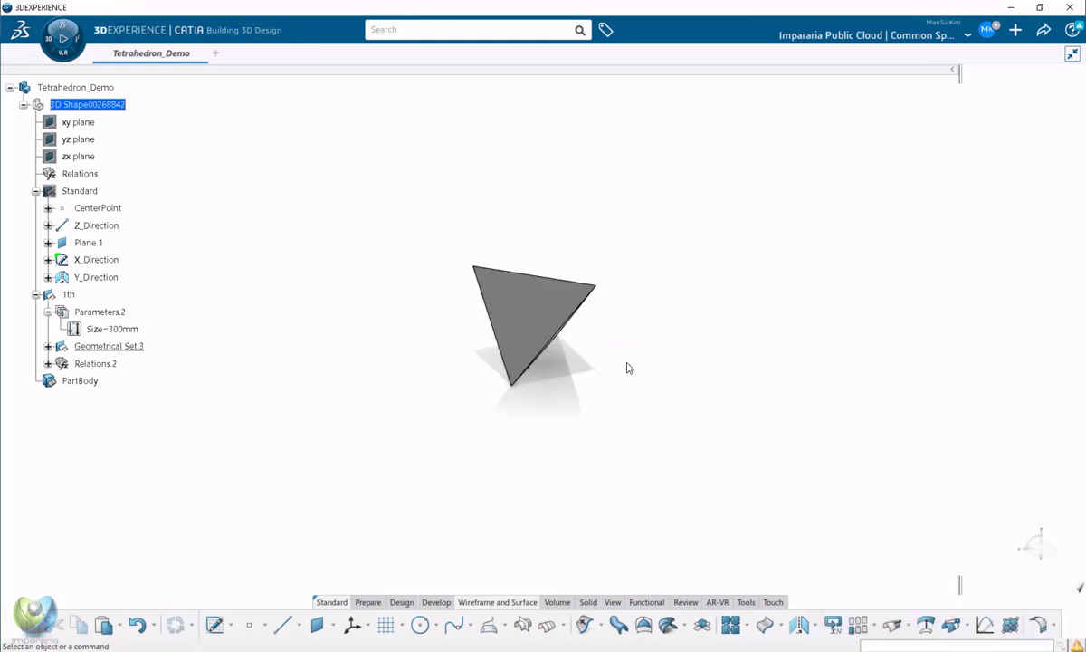
pyautogui.moveTo(626, 367); pyautogui.dragTo(644, 390, button='middle')
# Measure the lengths of three edges of the joined tetrahedron that meet at one vertex, then discard the measurements.
pyautogui.click(747, 603)
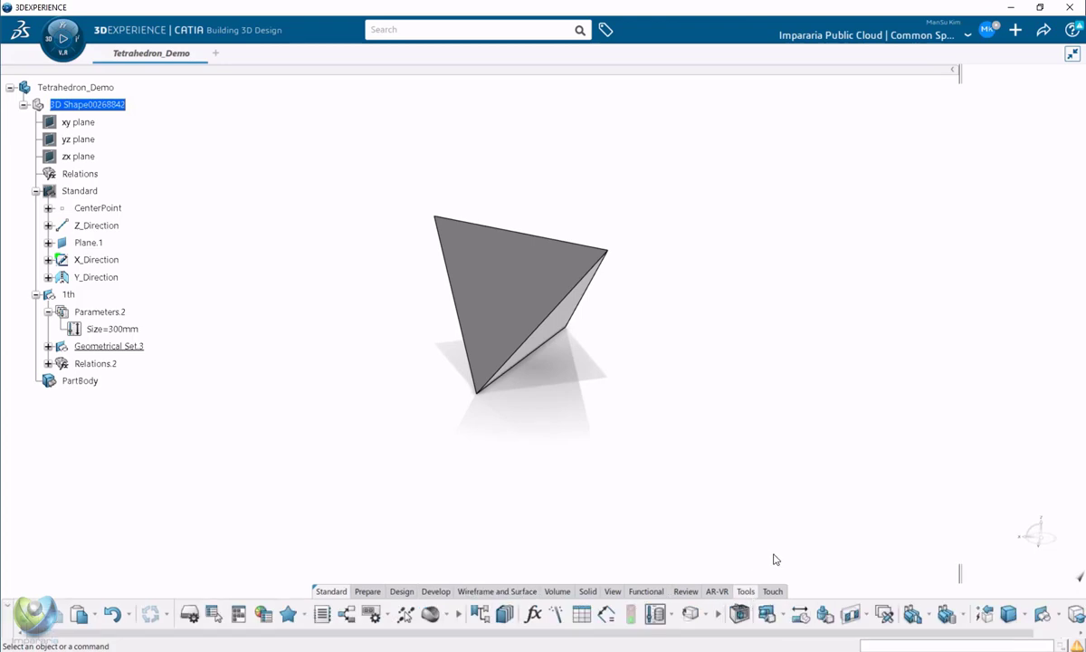
pyautogui.click(768, 615)
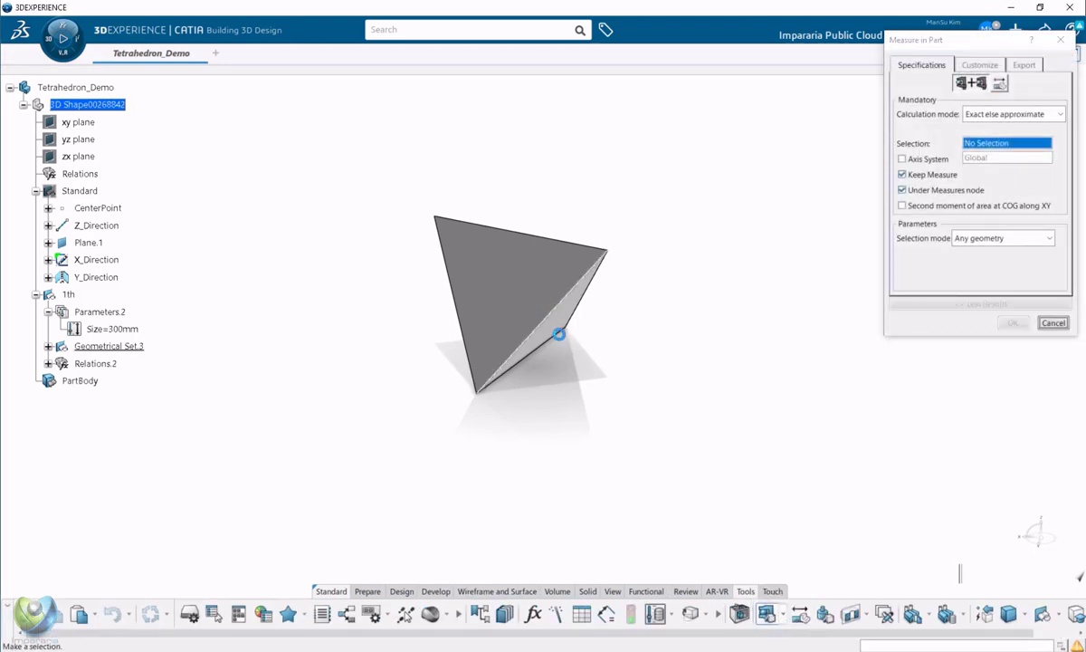
pyautogui.click(558, 334)
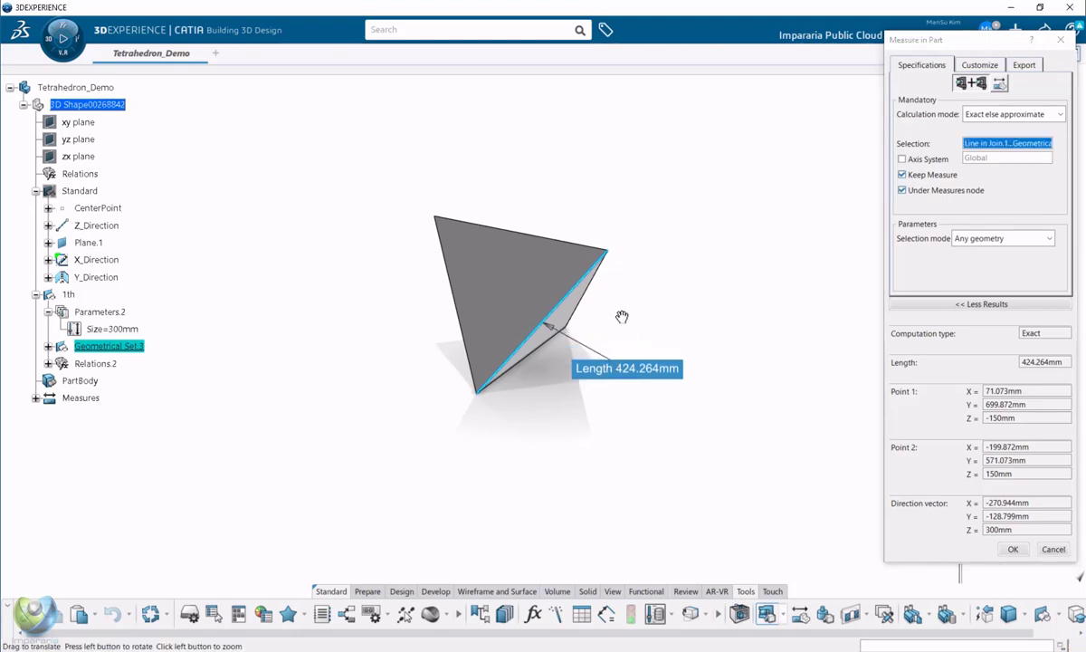
pyautogui.moveTo(622, 317); pyautogui.dragTo(534, 320, button='middle')
pyautogui.click(514, 307)
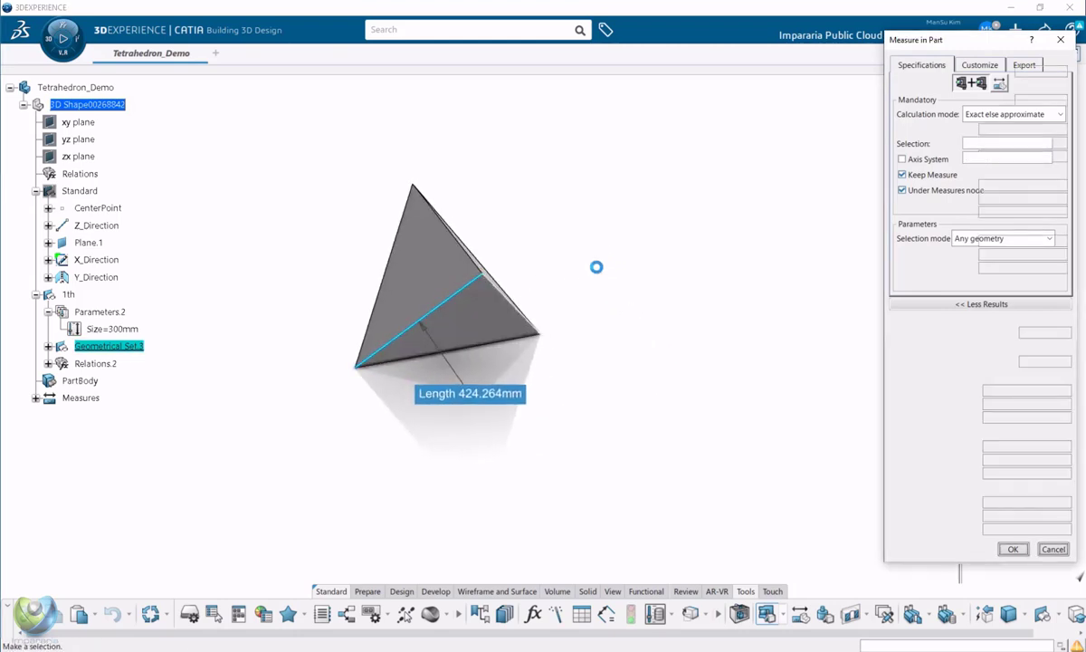
pyautogui.moveTo(522, 243); pyautogui.dragTo(589, 267, button='middle')
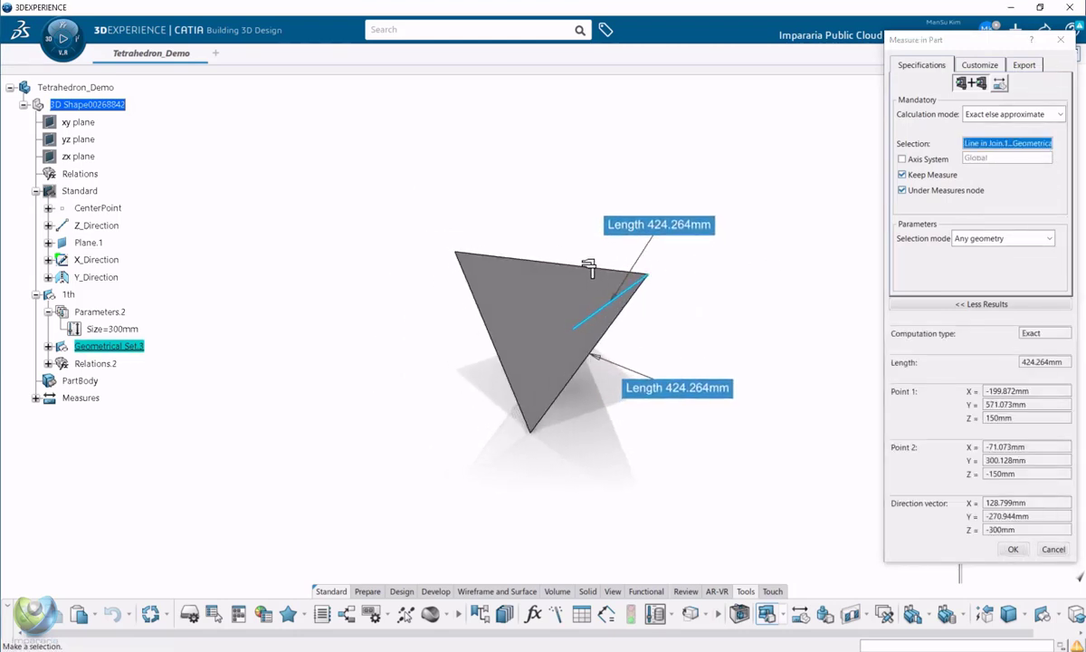
pyautogui.click(580, 267)
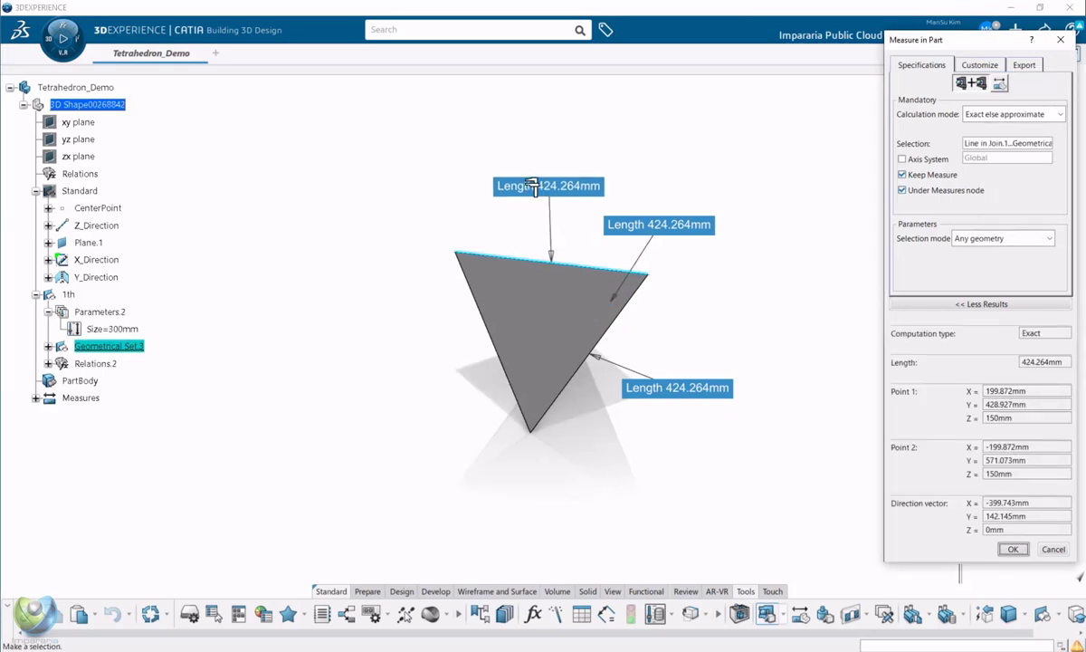
pyautogui.moveTo(671, 319); pyautogui.dragTo(878, 437, button='middle')
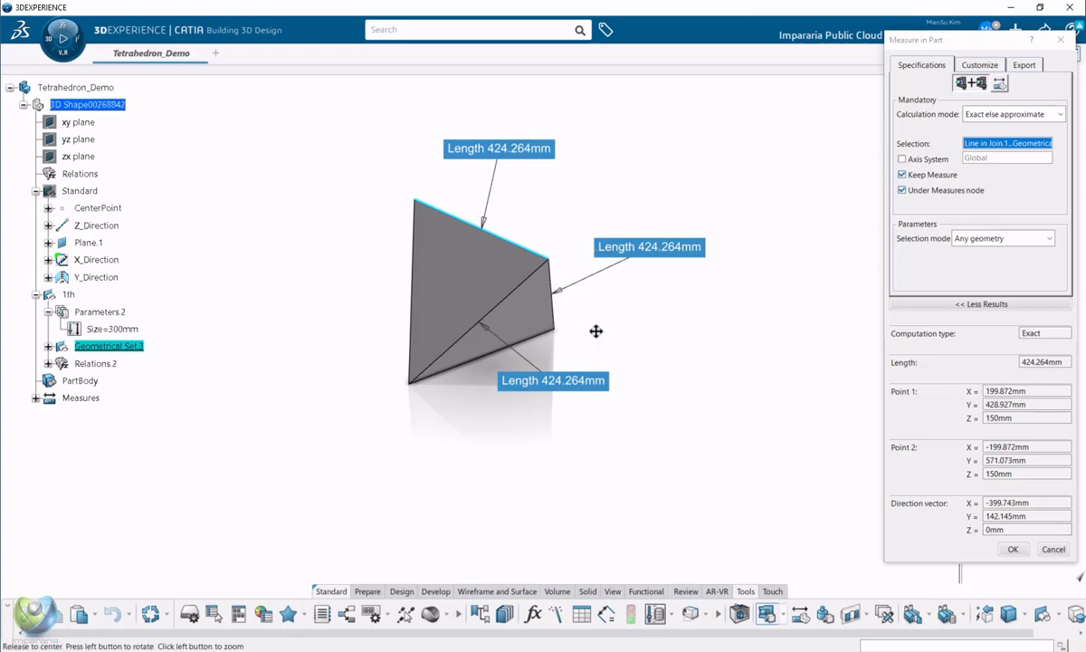
pyautogui.moveTo(596, 330); pyautogui.dragTo(552, 319, button='middle')
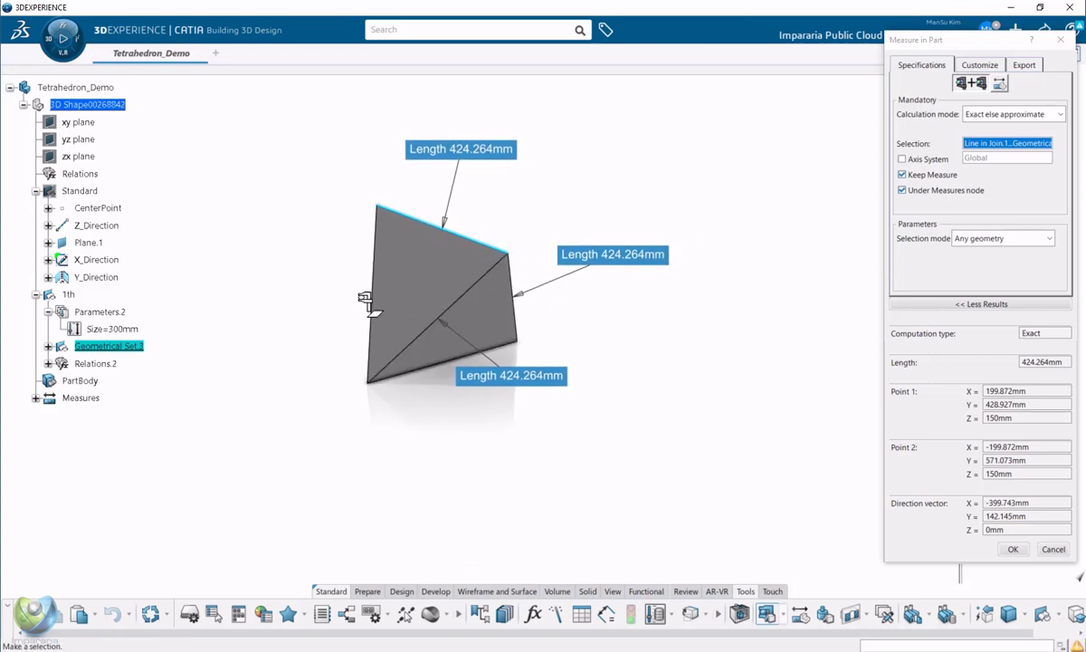
pyautogui.press('Escape')
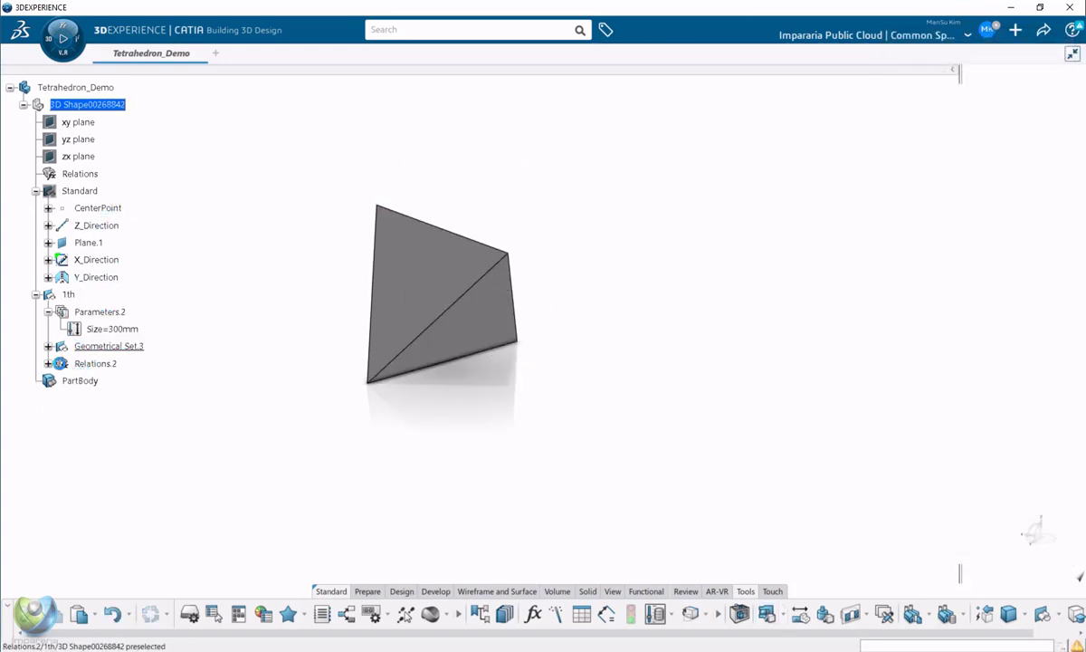
# Expand Geometrical Set.3 and show the hidden Volume Extrude.1 cube around the tetrahedron.
pyautogui.click(48, 346)
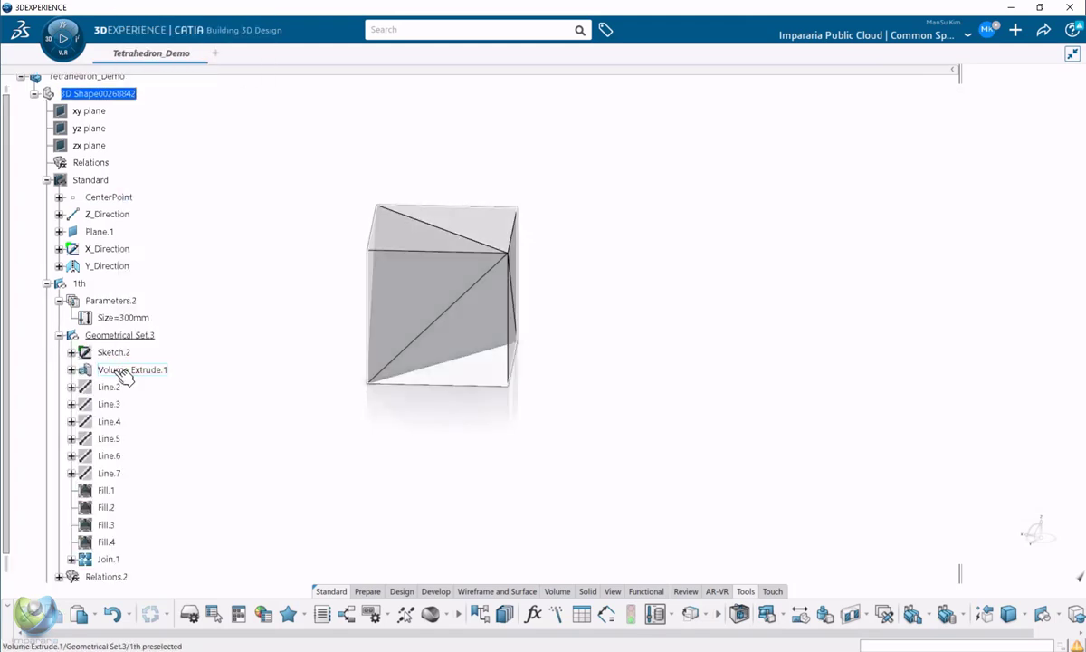
pyautogui.click(132, 369)
pyautogui.moveTo(589, 380); pyautogui.dragTo(486, 301, button='middle')
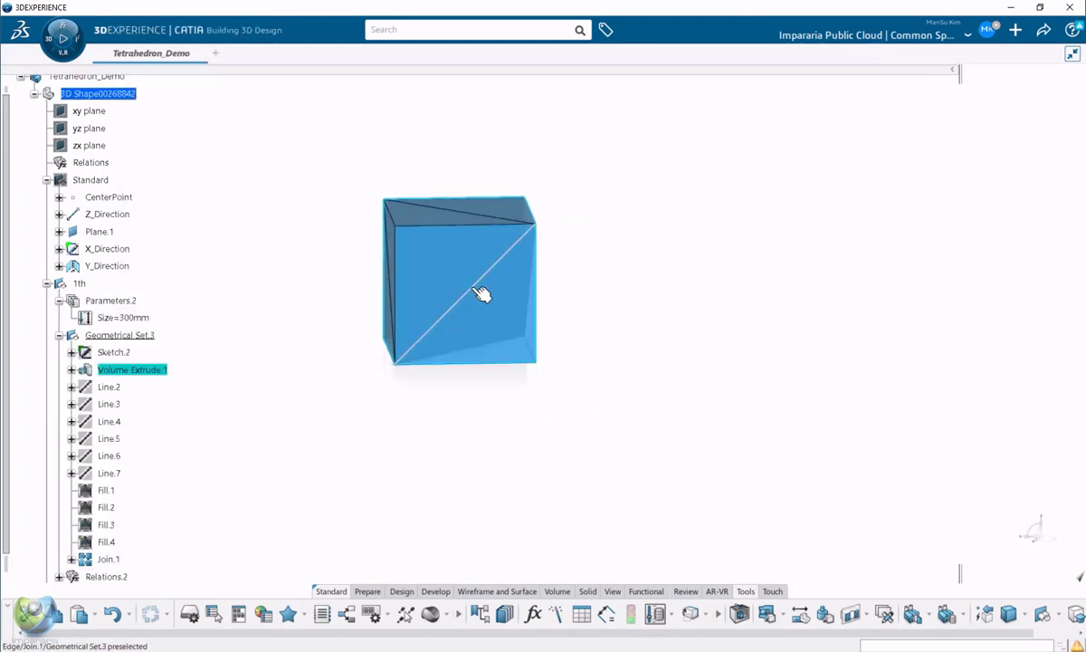
pyautogui.click(482, 292)
pyautogui.click(362, 343)
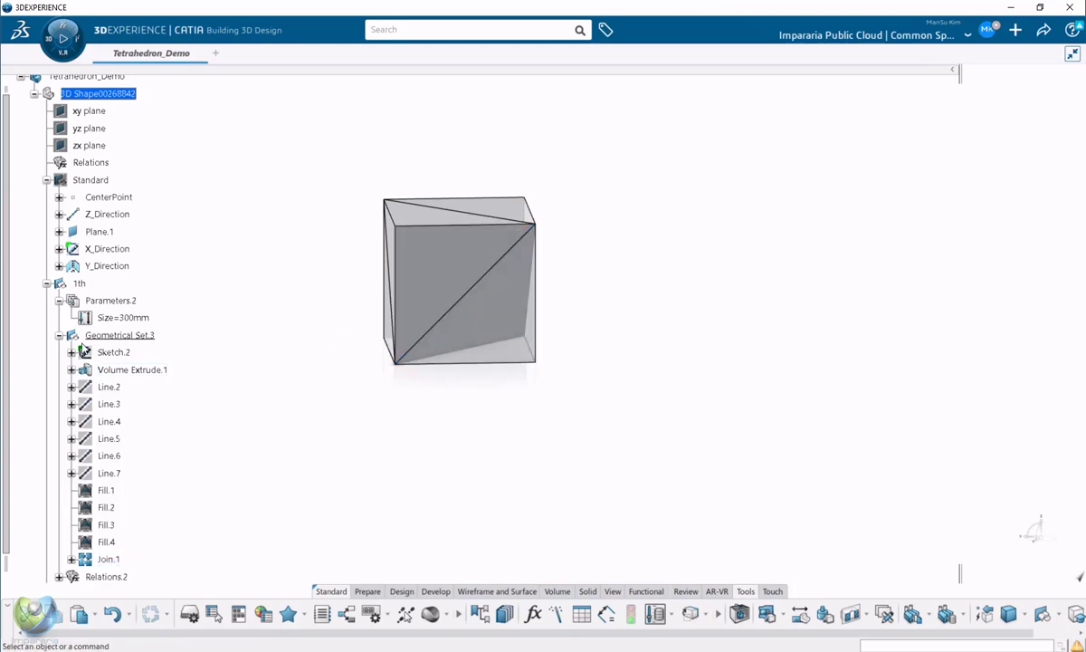
# Collapse Geometrical Set.3 and make the 1th set the current work object.
pyautogui.click(58, 336)
pyautogui.click(86, 284)
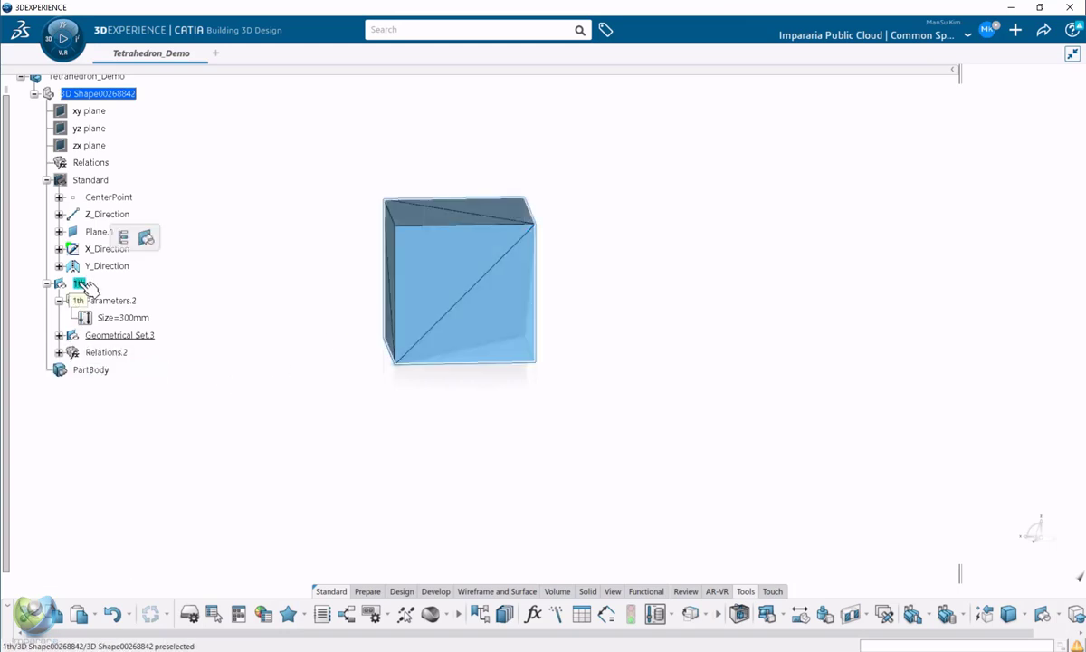
pyautogui.rightClick(84, 283)
pyautogui.click(107, 290)
# Insert a new geometrical set named 2th under the 3D shape and hide the 1th set.
pyautogui.click(117, 97)
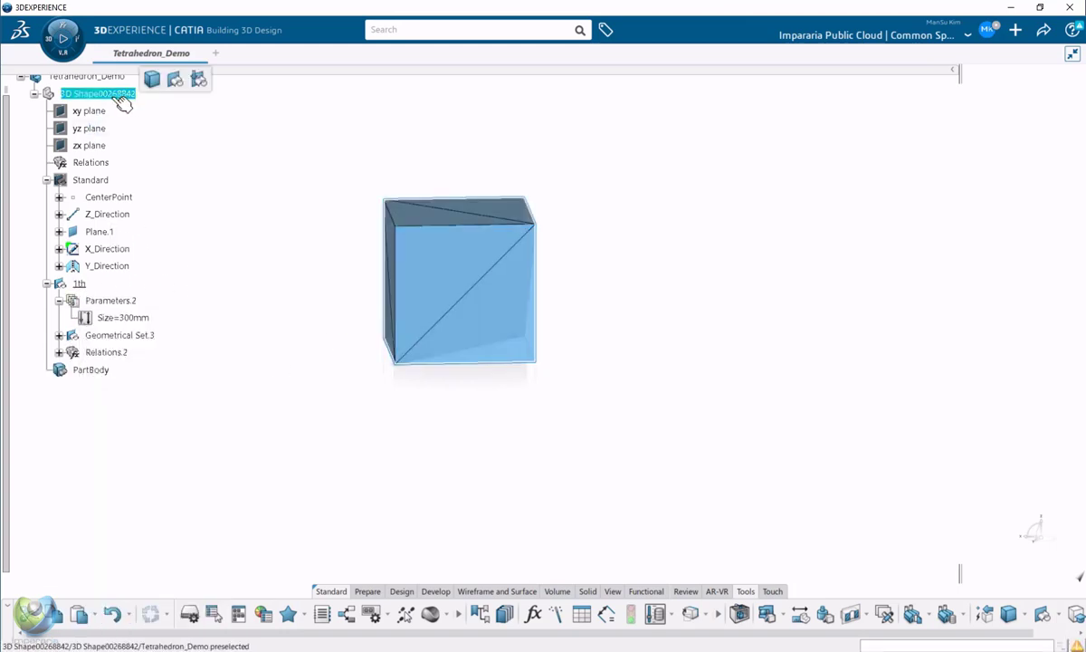
pyautogui.click(175, 80)
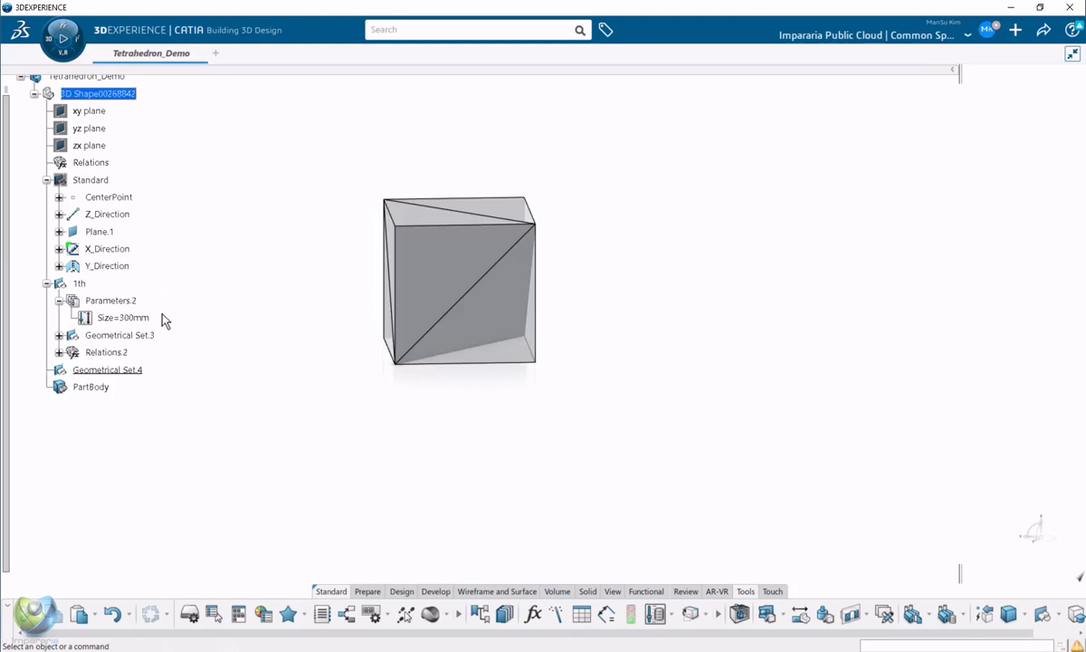
pyautogui.click(137, 369)
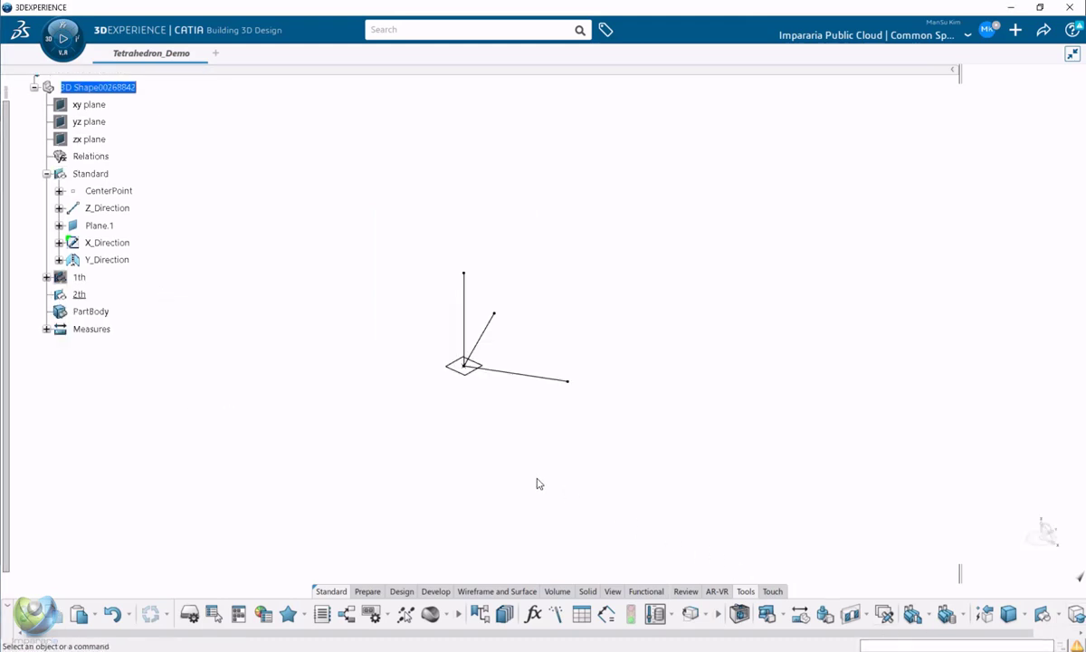
pyautogui.moveTo(511, 450); pyautogui.dragTo(549, 327, button='middle')
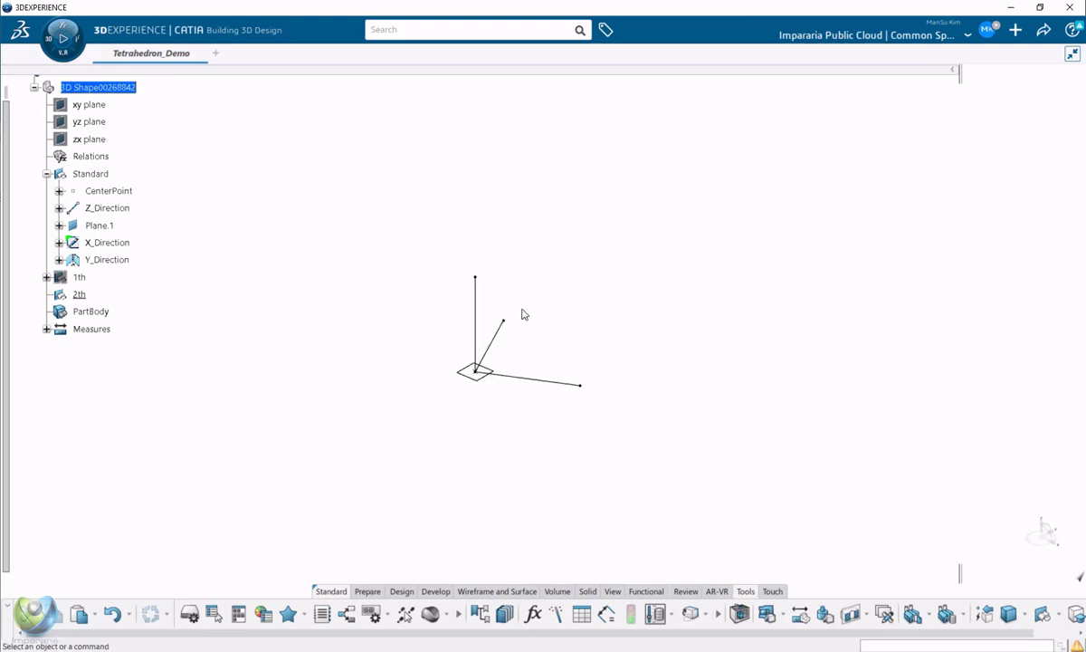
# Copy Parameters.2 and Geometrical Set.3 from the 1th set and paste them into the 2th set.
pyautogui.click(500, 592)
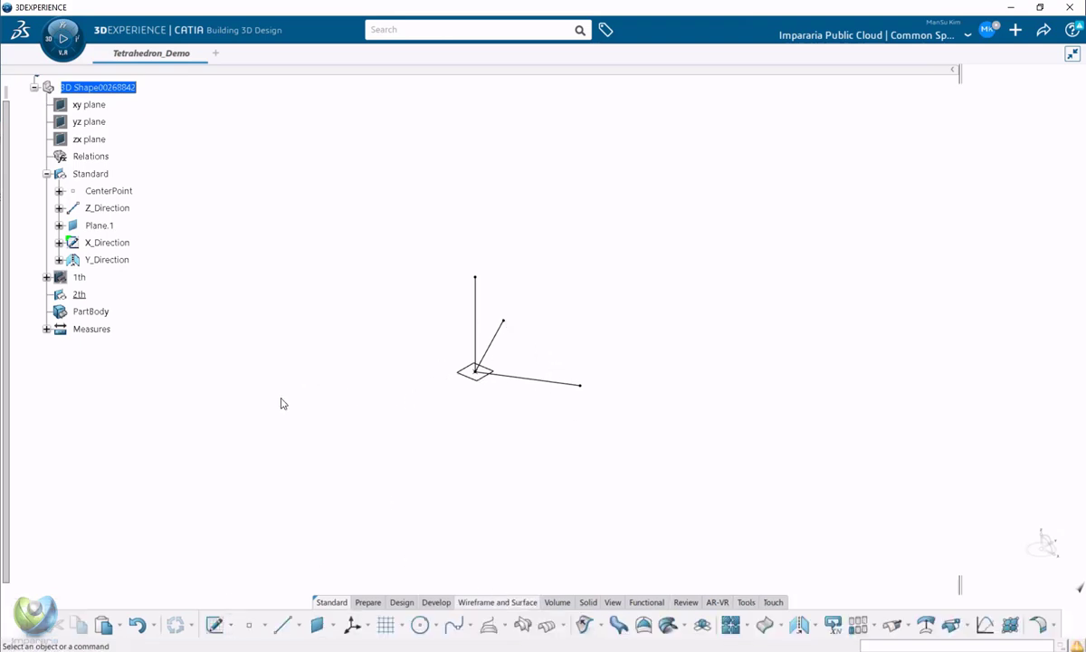
pyautogui.click(46, 278)
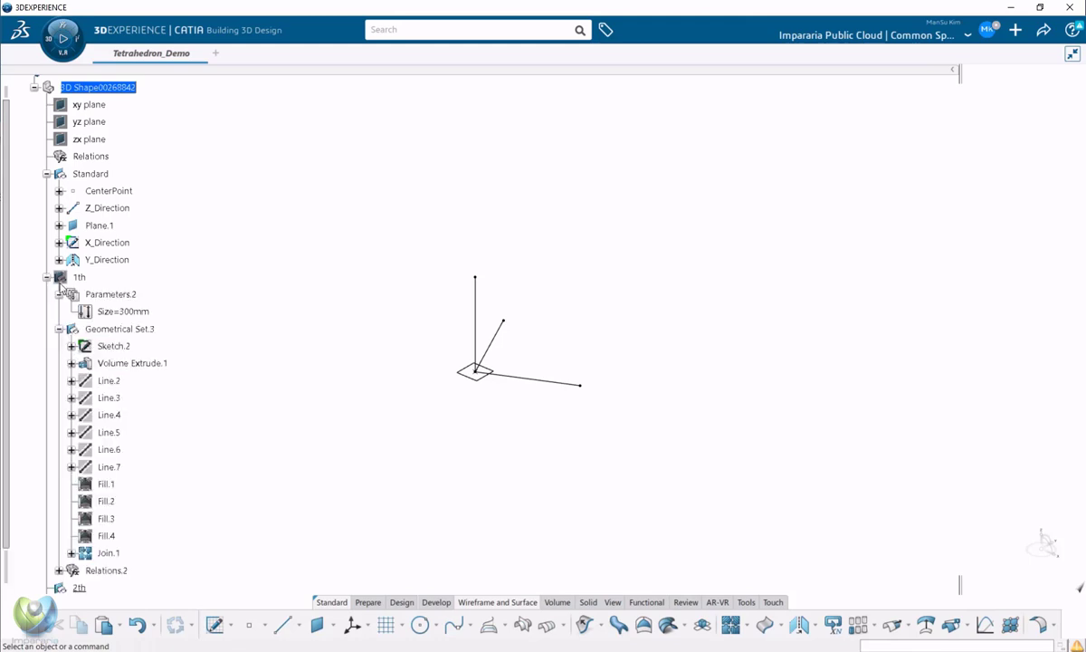
pyautogui.click(126, 295)
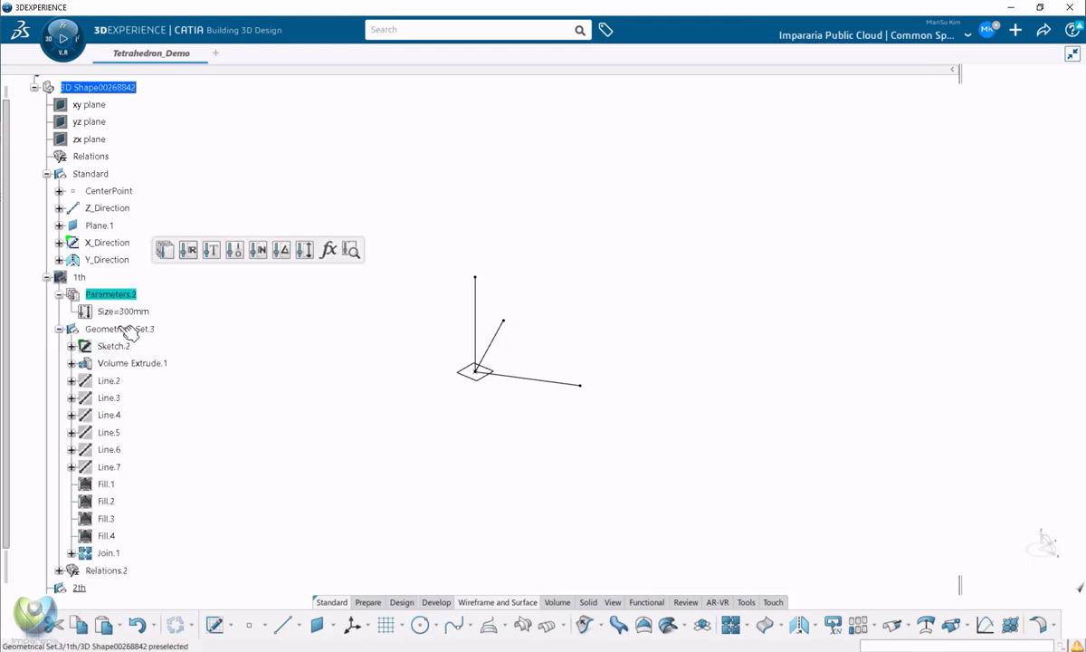
pyautogui.keyDown('ctrl'); pyautogui.click(128, 330); pyautogui.keyUp('ctrl')
pyautogui.click(47, 277)
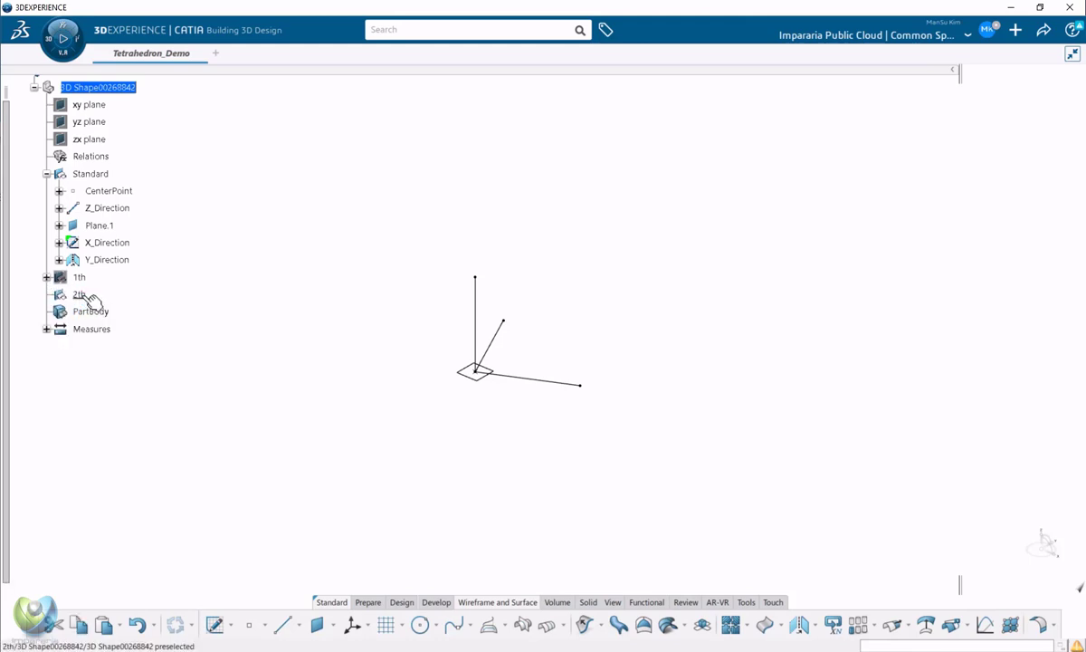
pyautogui.click(87, 297)
pyautogui.hotkey('ctrl', 'v')
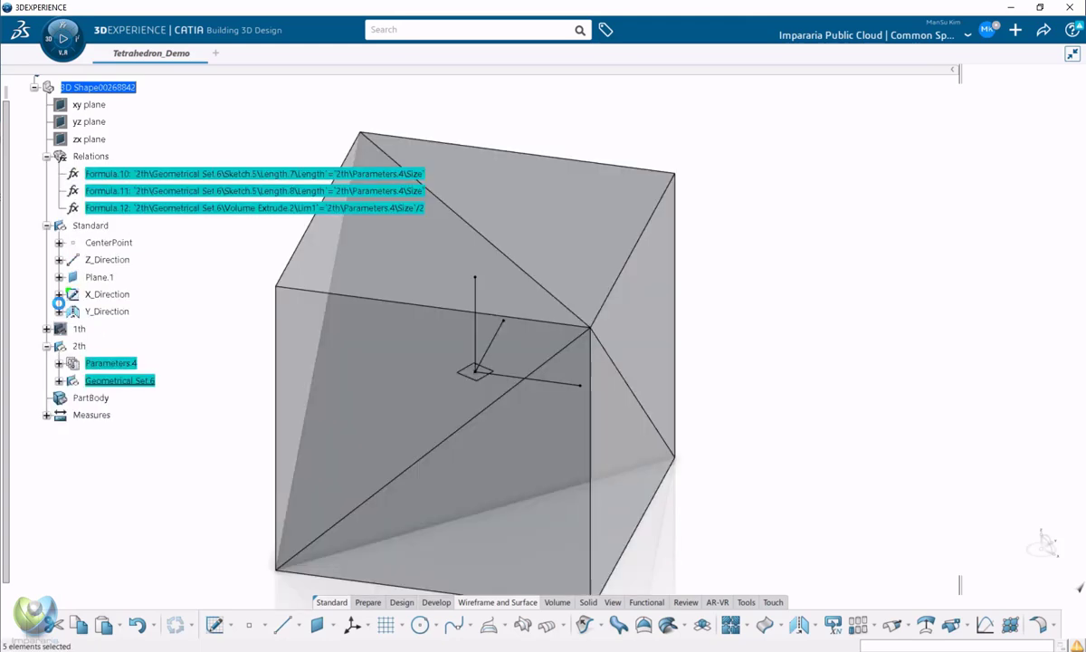
# Delete the volume extrude, lines, fills and join from the pasted geometrical set in 2th, keeping only its sketch.
pyautogui.click(58, 380)
pyautogui.click(123, 383)
pyautogui.scroll(-1, 113, 489)
pyautogui.keyDown('shift'); pyautogui.click(113, 512); pyautogui.keyUp('shift')
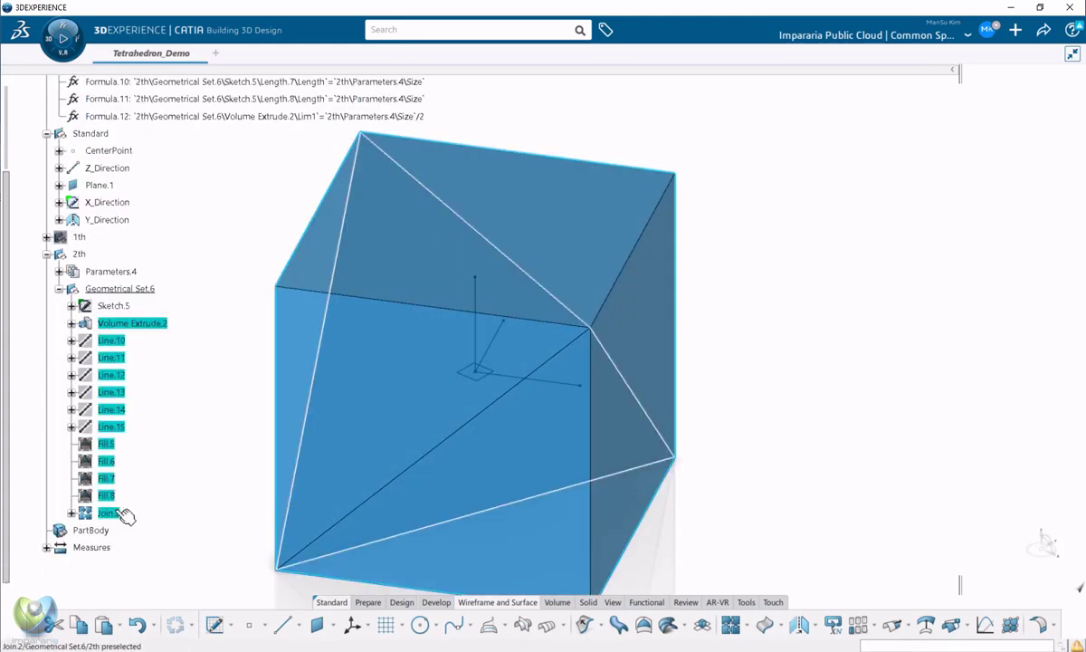
pyautogui.press('Delete')
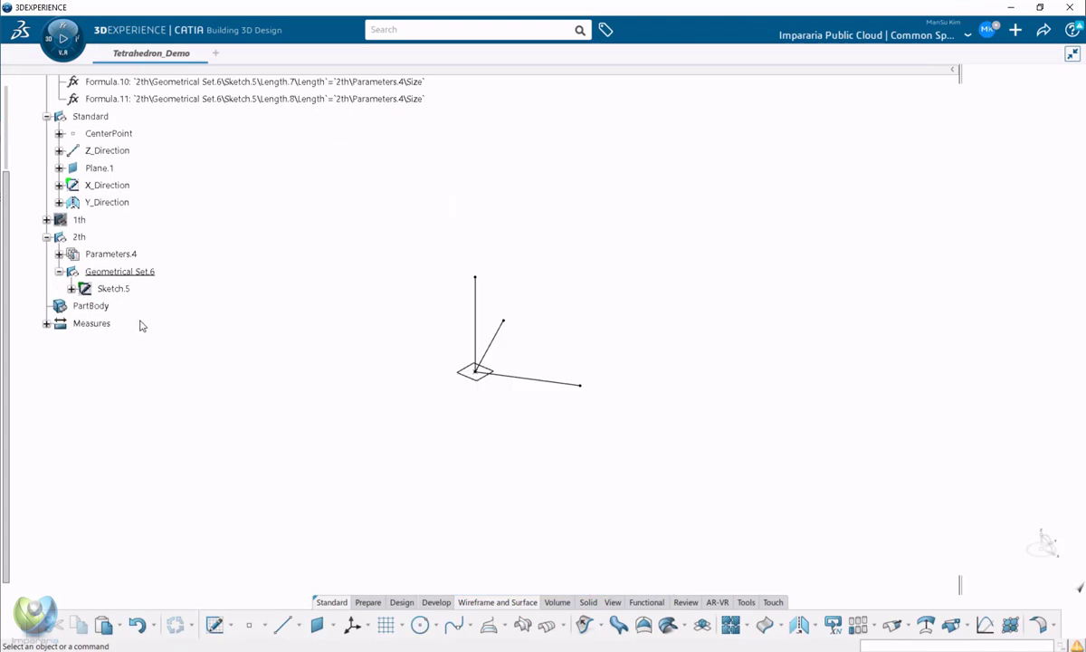
# Open the copied Sketch.5 in the 2th set for editing and delete all of its square geometry.
pyautogui.click(58, 254)
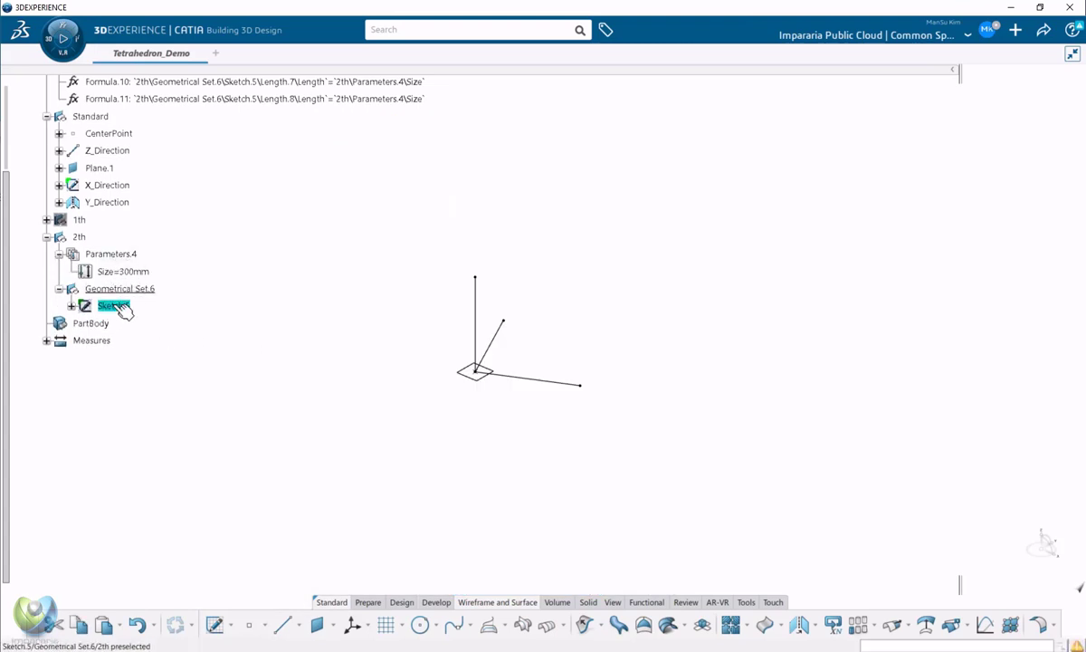
pyautogui.doubleClick(125, 307)
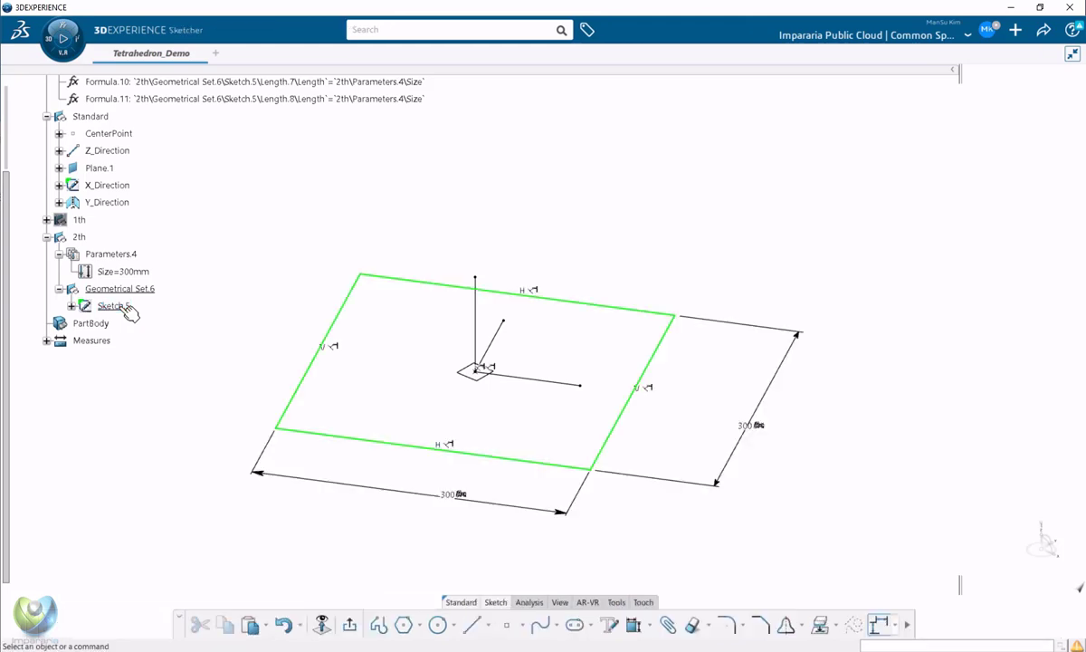
pyautogui.moveTo(469, 391)
pyautogui.mouseDown(button='middle')
pyautogui.moveTo(454, 401)
pyautogui.moveTo(507, 371)
pyautogui.mouseUp(button='middle')
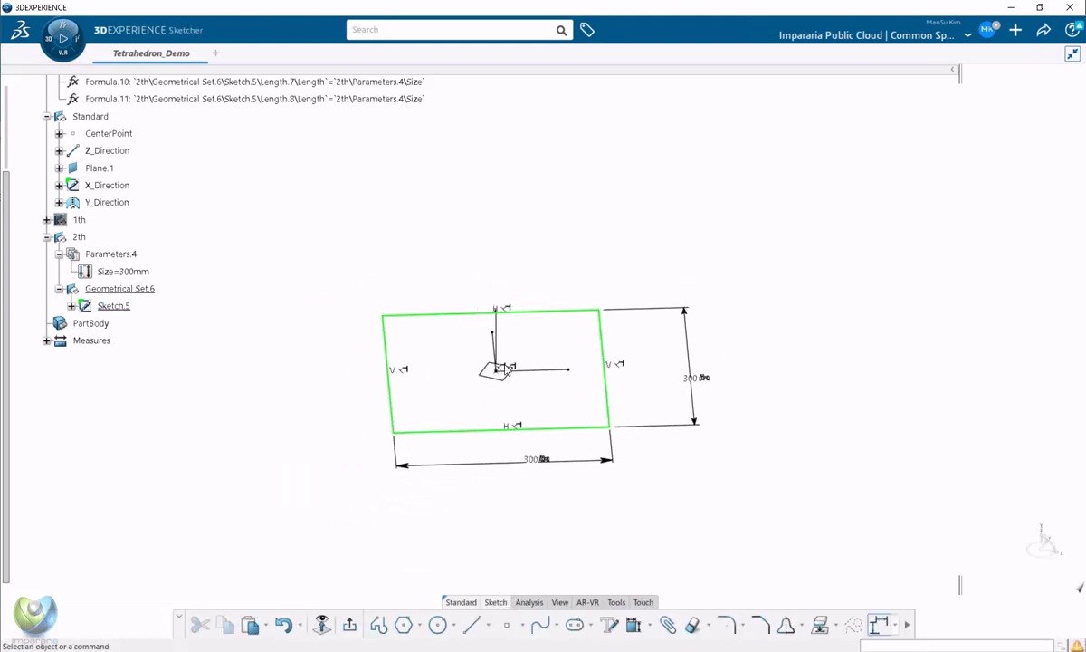
pyautogui.hotkey('ctrl', 'a')
pyautogui.press('Delete')
pyautogui.moveTo(579, 447)
pyautogui.mouseDown(button='middle')
pyautogui.moveTo(557, 455)
pyautogui.moveTo(531, 432)
pyautogui.moveTo(351, 426)
pyautogui.moveTo(482, 439)
pyautogui.moveTo(482, 465)
pyautogui.mouseUp(button='middle')
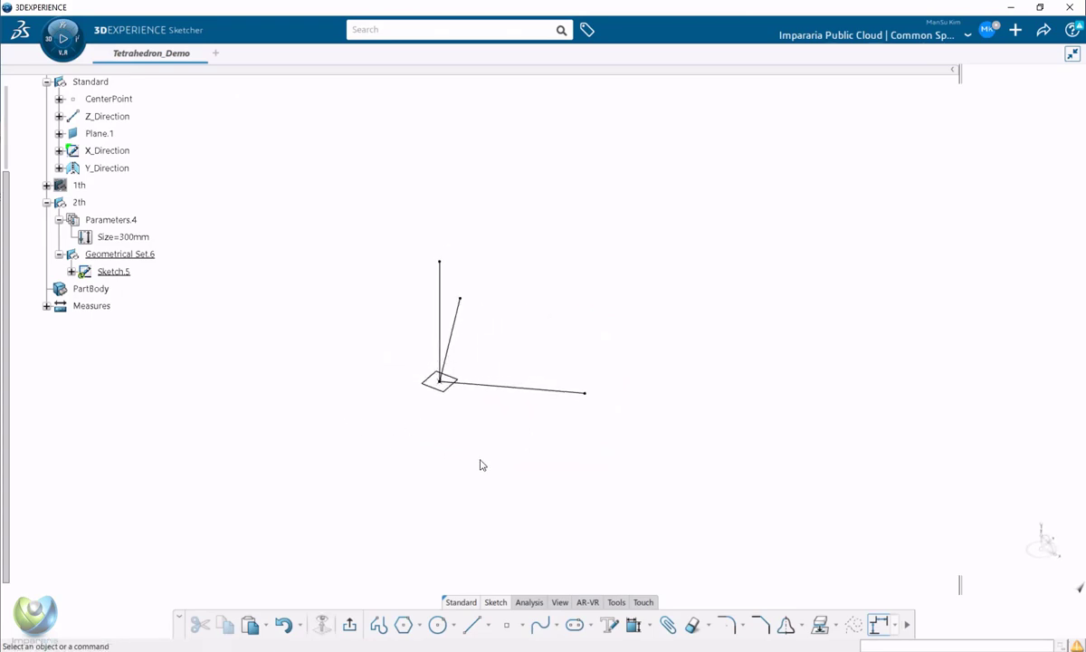
# Sketch a three-sided polygon centered on the origin, its vertex on the horizontal axis at a radius of about 114 mm.
pyautogui.click(438, 627)
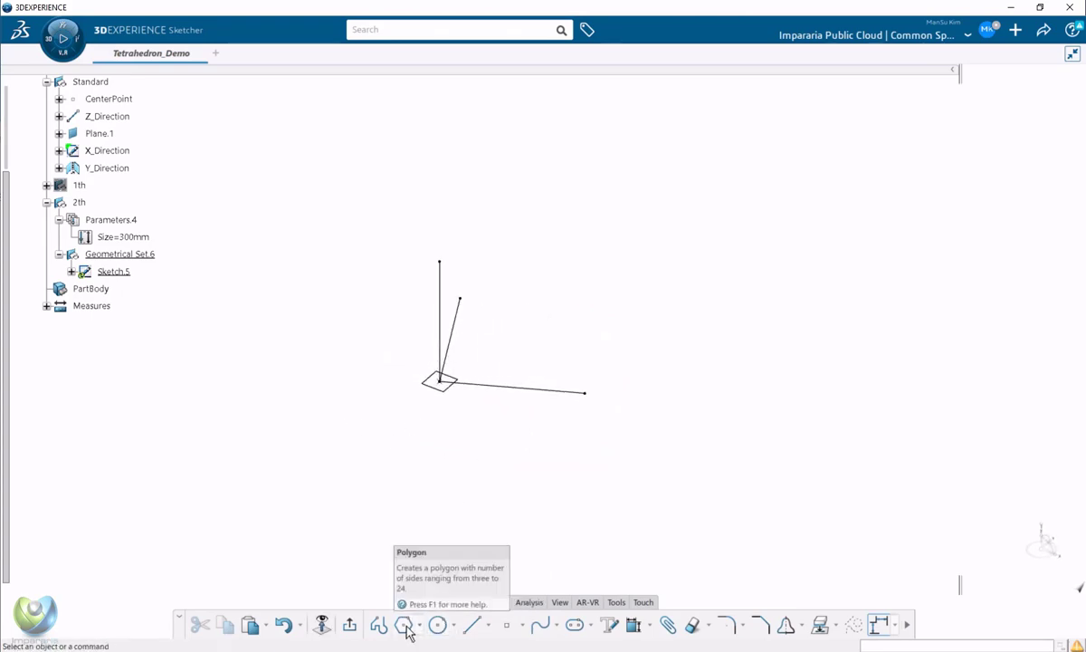
pyautogui.click(403, 625)
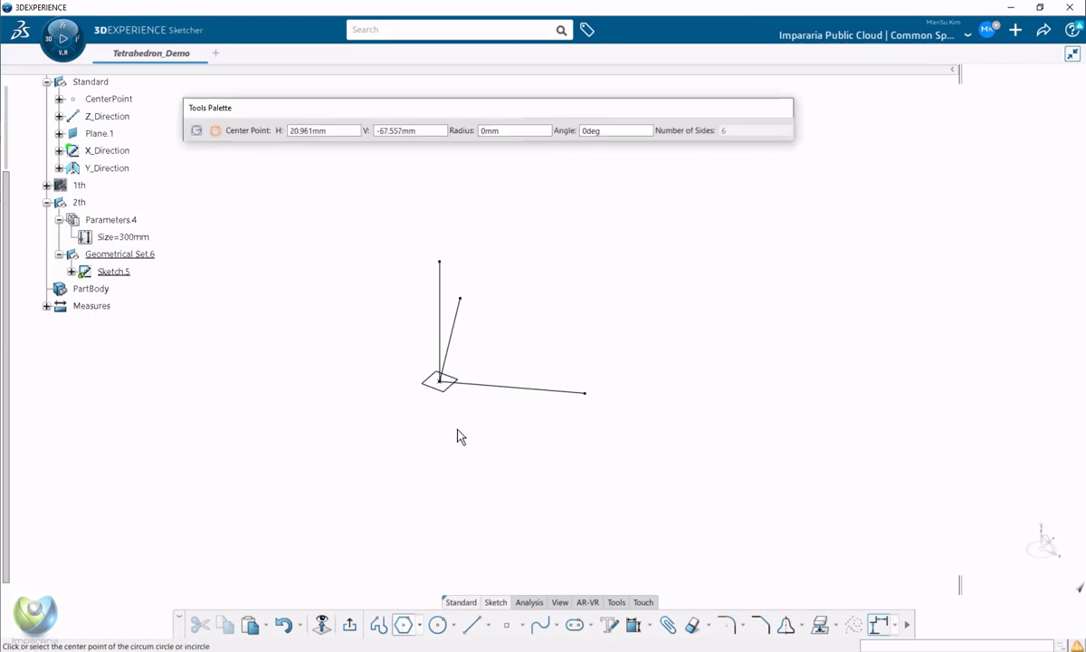
pyautogui.click(438, 379)
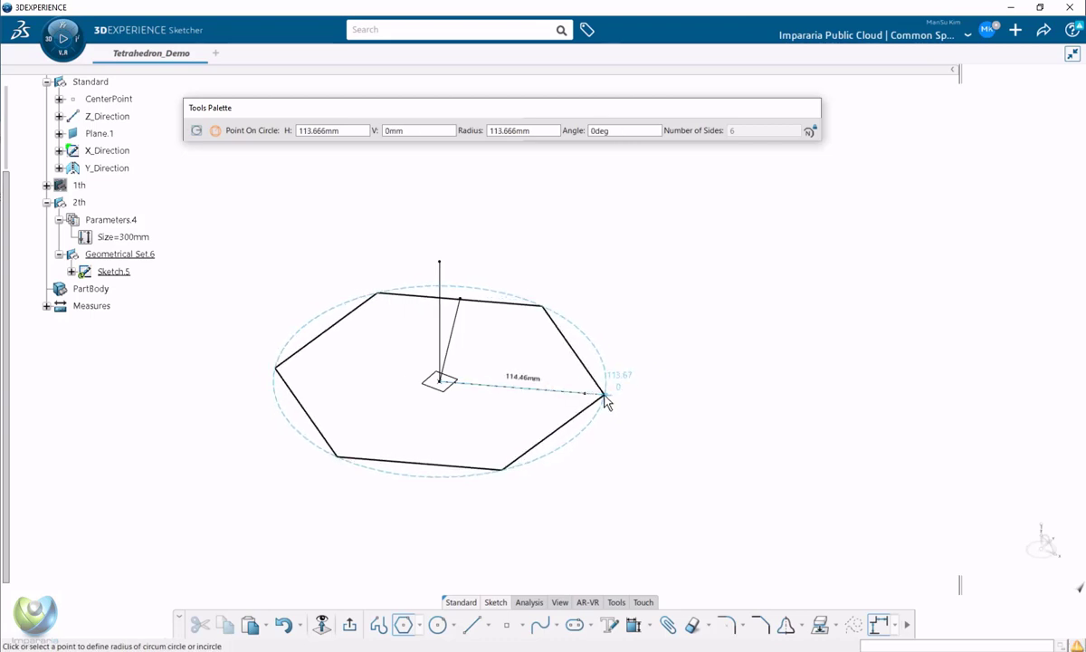
pyautogui.click(606, 401)
pyautogui.click(404, 267)
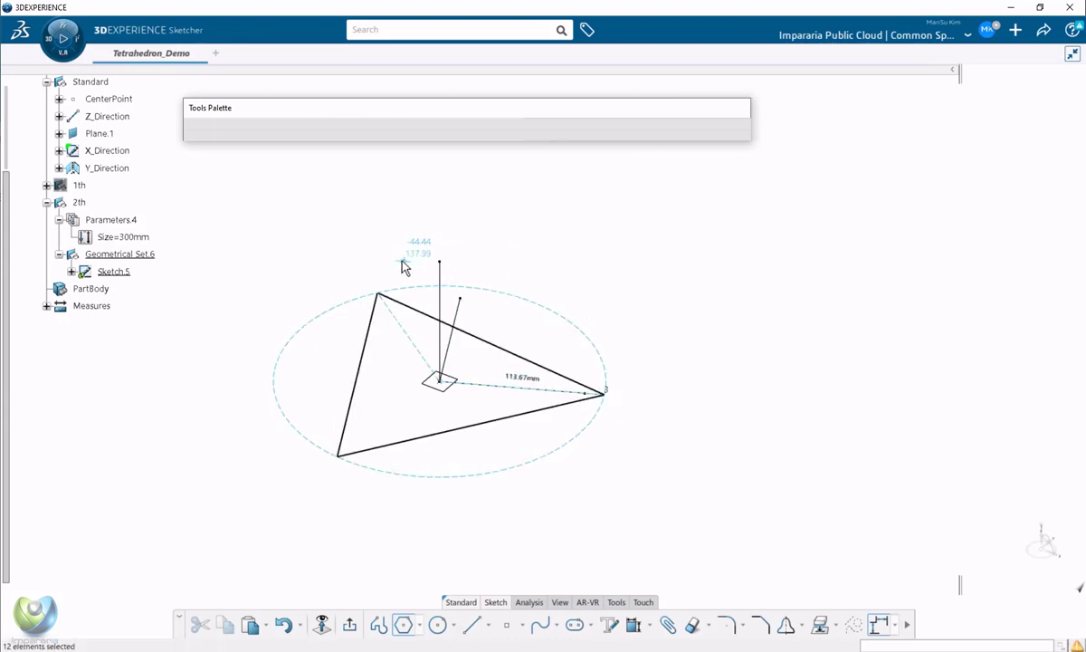
# Dimension one side of the triangle and link its length by formula to the Size parameter of the 2th set.
pyautogui.moveTo(588, 359); pyautogui.dragTo(560, 472, button='middle')
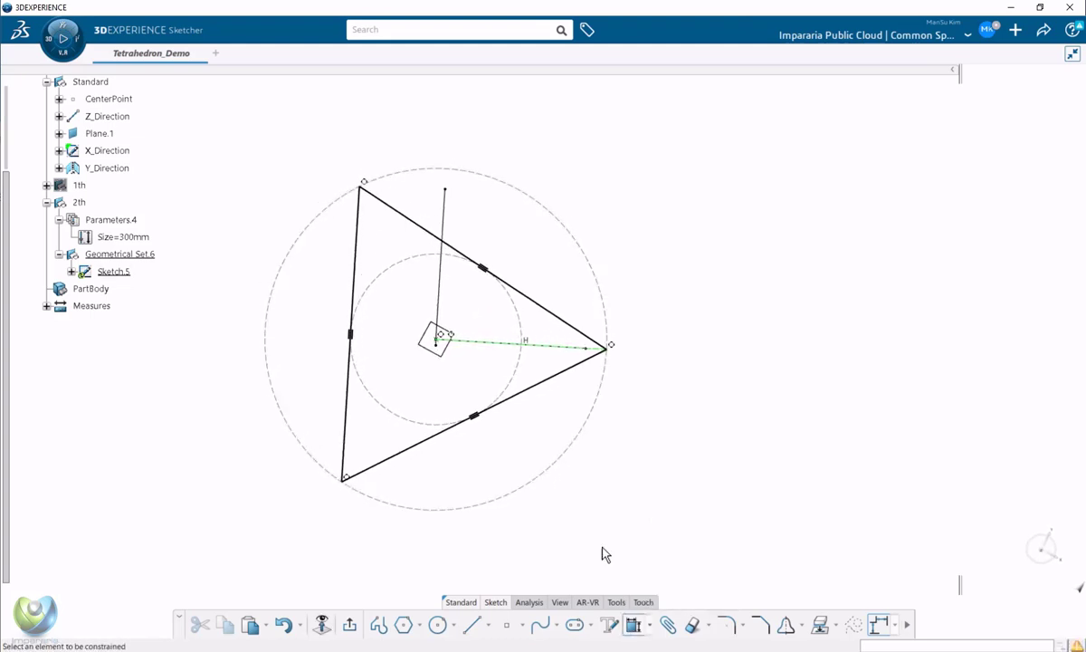
pyautogui.click(534, 383)
pyautogui.click(588, 498)
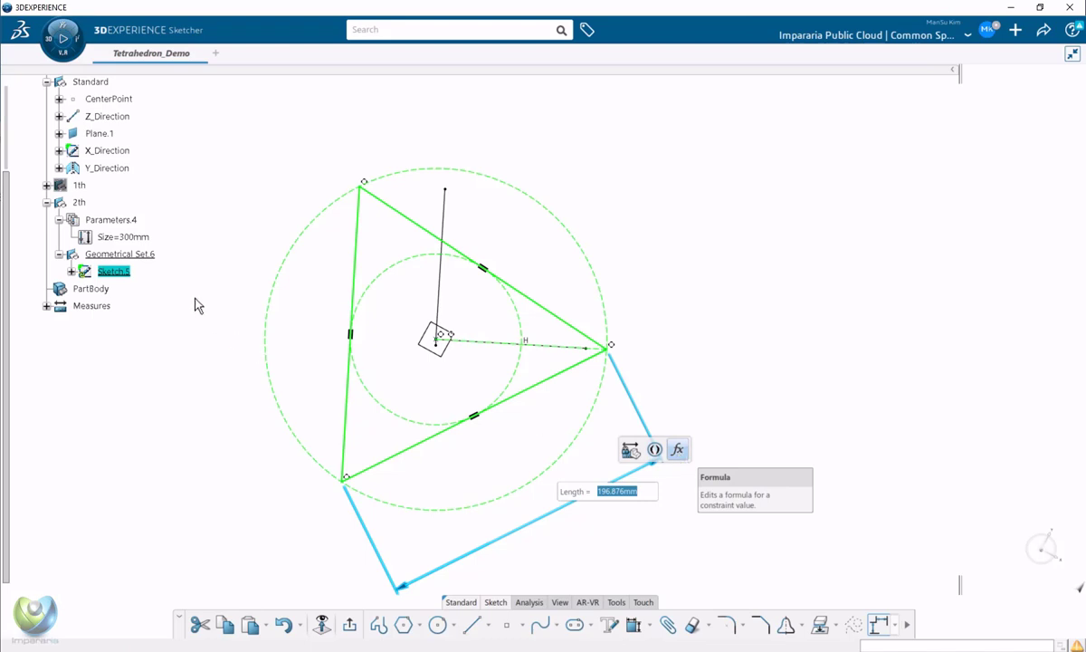
pyautogui.click(134, 253)
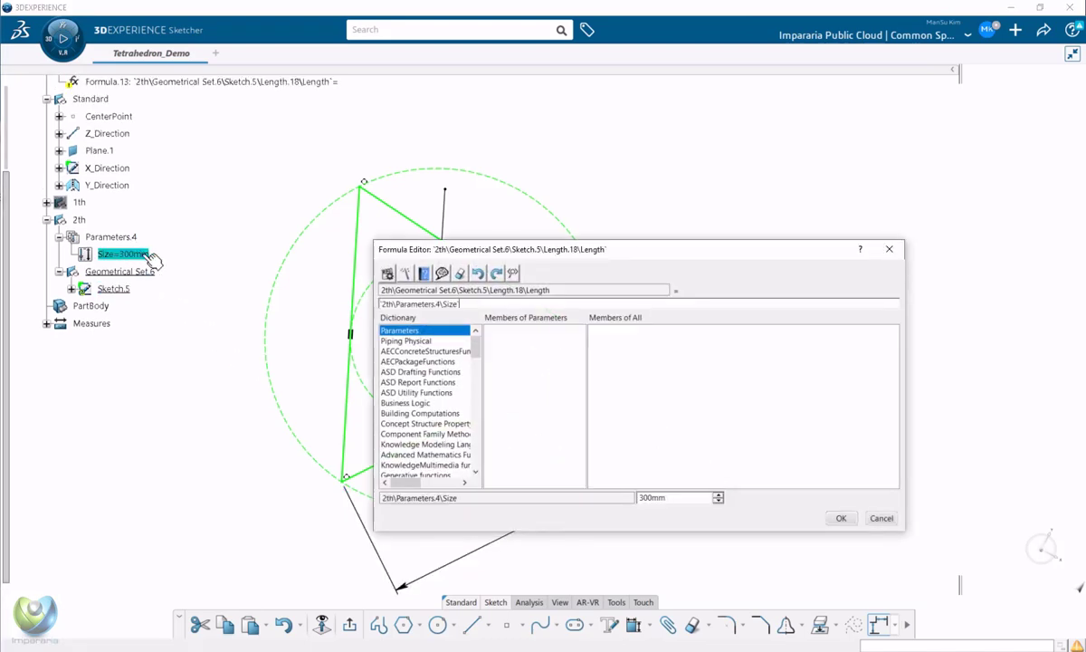
pyautogui.click(840, 519)
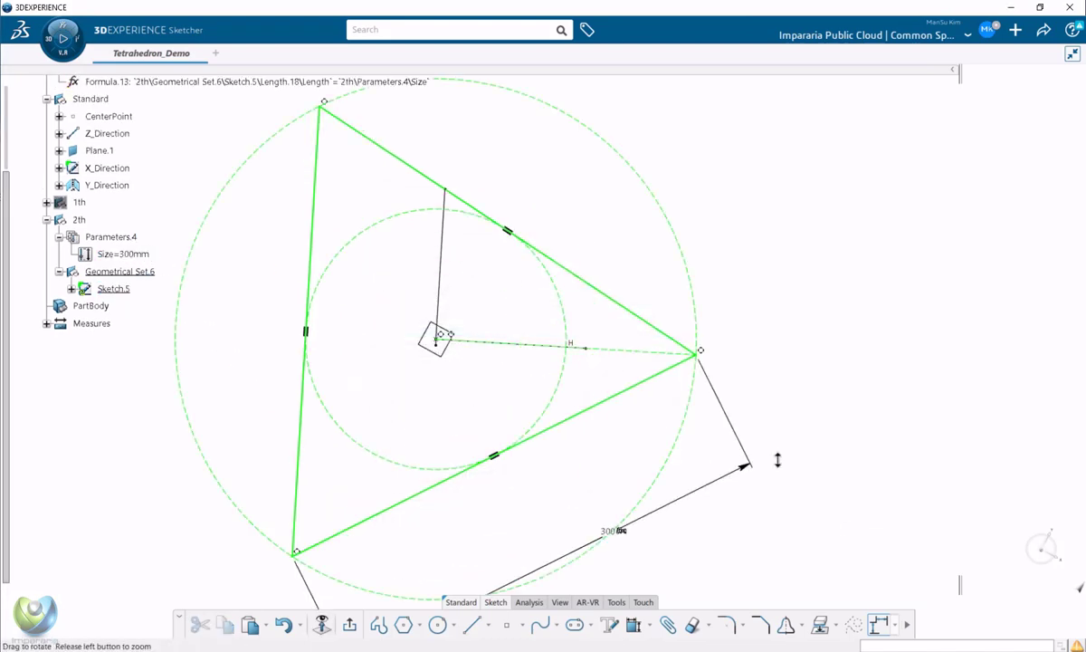
# Exit the triangle sketch and show Sketch.5 in the 3D view.
pyautogui.moveTo(777, 459)
pyautogui.mouseDown(button='middle')
pyautogui.moveTo(608, 444)
pyautogui.moveTo(643, 468)
pyautogui.moveTo(618, 468)
pyautogui.moveTo(622, 459)
pyautogui.mouseUp(button='middle')
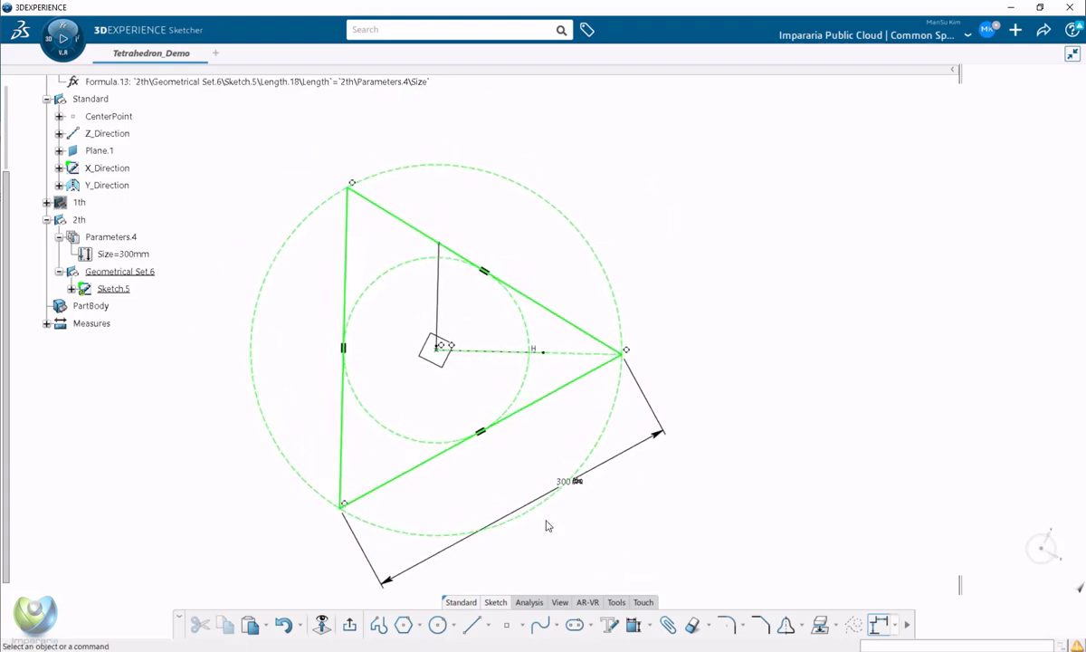
pyautogui.moveTo(536, 487); pyautogui.dragTo(544, 432, button='middle')
pyautogui.click(351, 629)
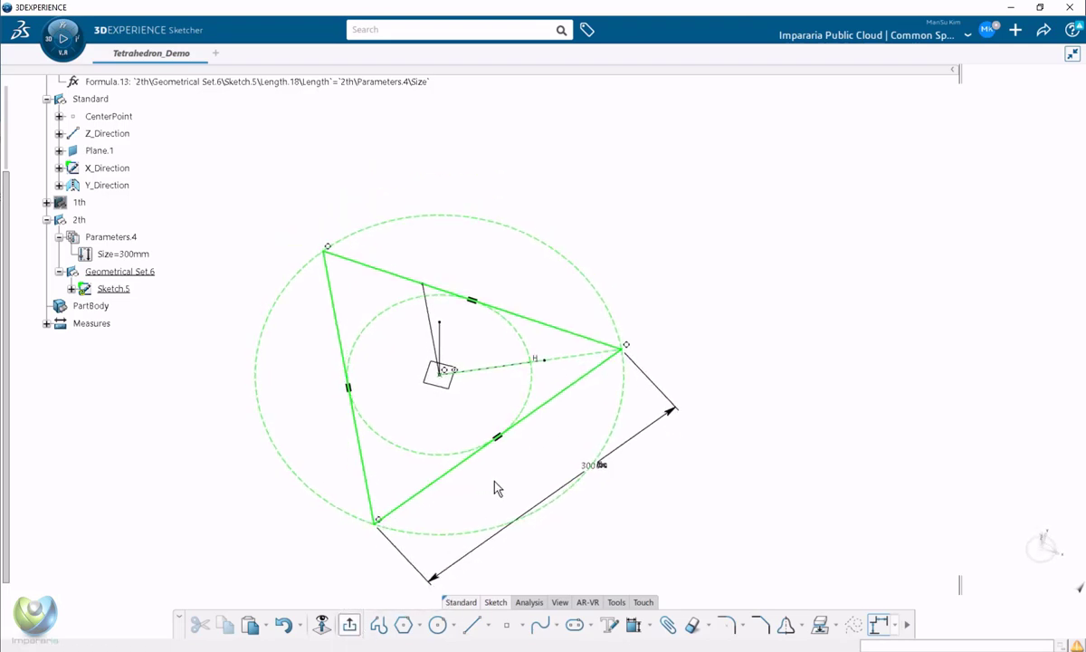
pyautogui.moveTo(530, 477)
pyautogui.mouseDown(button='middle')
pyautogui.moveTo(511, 356)
pyautogui.moveTo(488, 381)
pyautogui.mouseUp(button='middle')
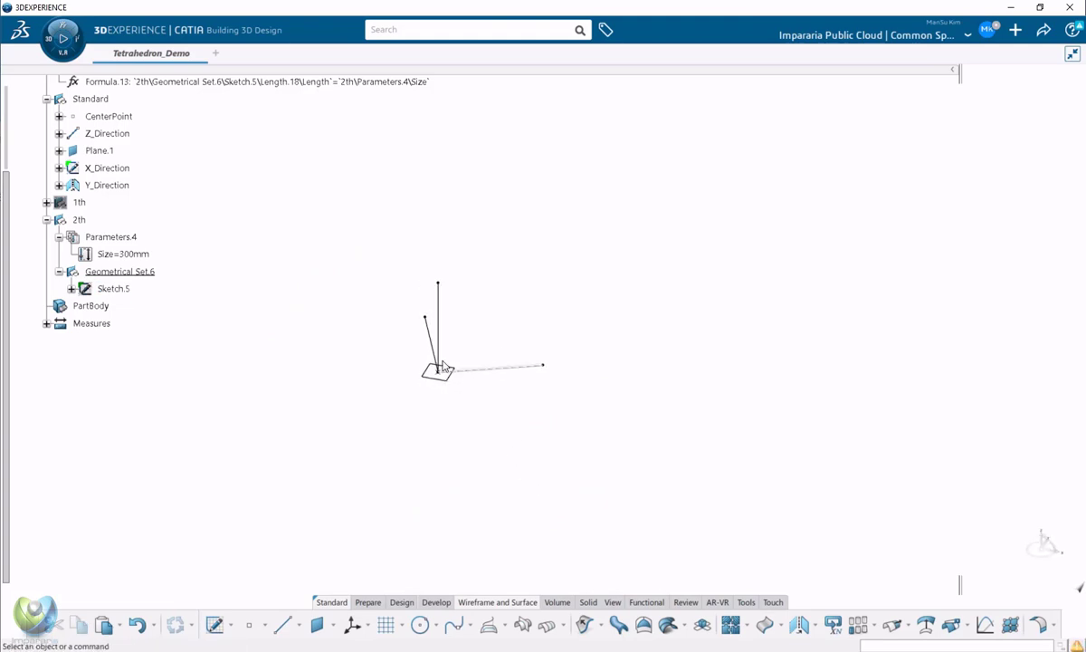
pyautogui.rightClick(105, 287)
pyautogui.click(142, 337)
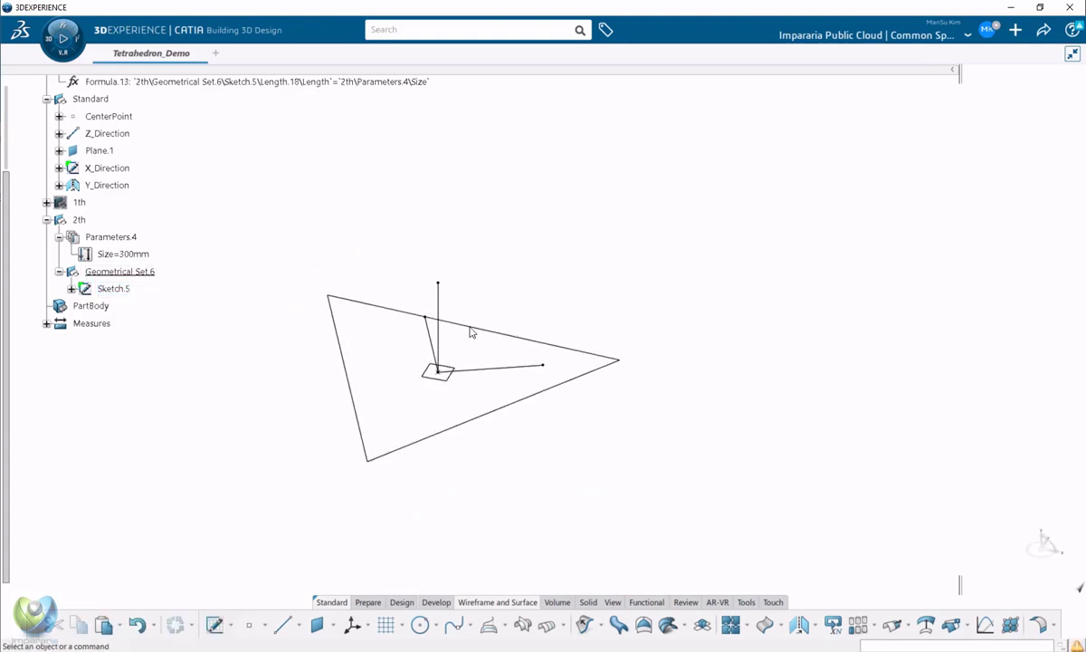
# Create a plane through two lines using X_Direction and Z_Direction.
pyautogui.moveTo(475, 394)
pyautogui.mouseDown(button='middle')
pyautogui.moveTo(458, 262)
pyautogui.moveTo(411, 270)
pyautogui.mouseUp(button='middle')
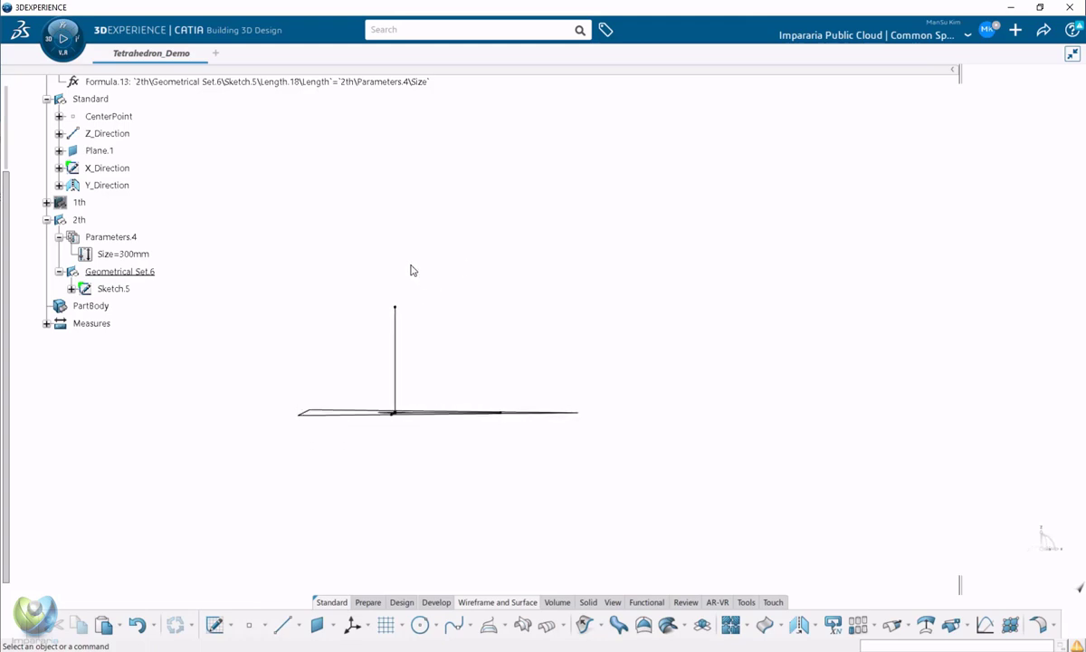
pyautogui.moveTo(481, 345)
pyautogui.mouseDown(button='middle')
pyautogui.moveTo(480, 490)
pyautogui.moveTo(446, 475)
pyautogui.mouseUp(button='middle')
pyautogui.click(319, 626)
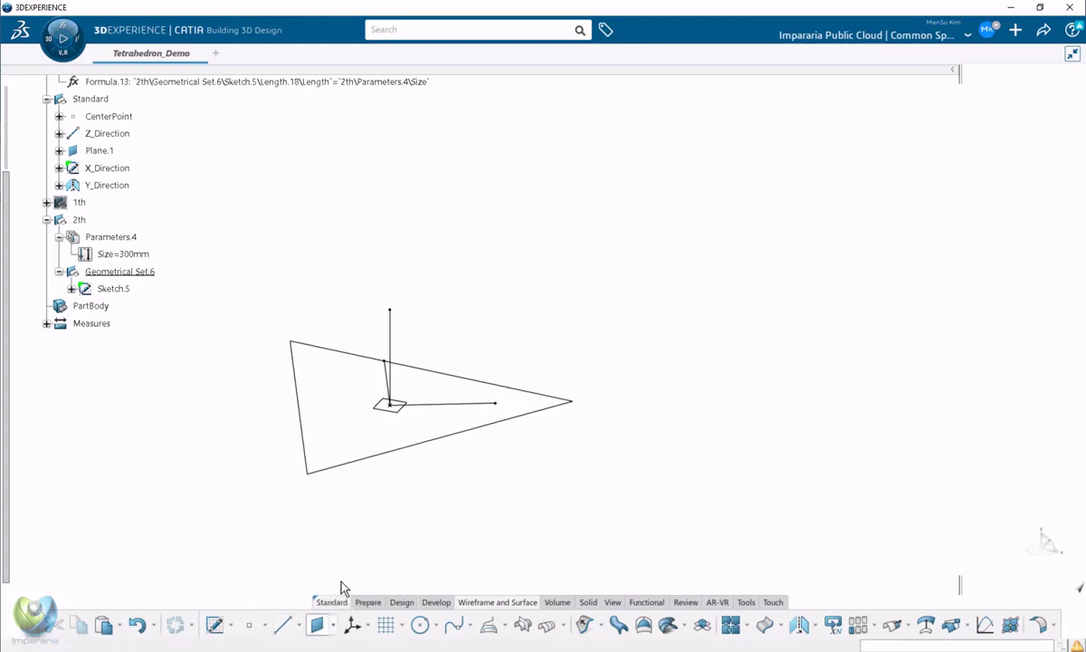
pyautogui.click(451, 405)
pyautogui.click(390, 371)
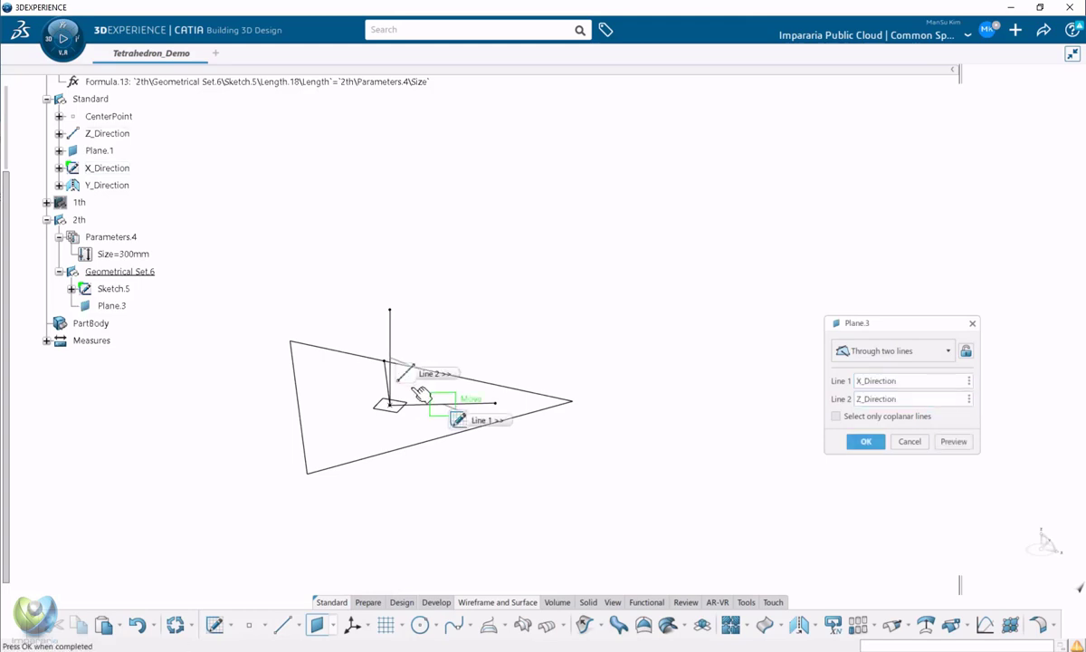
pyautogui.click(866, 441)
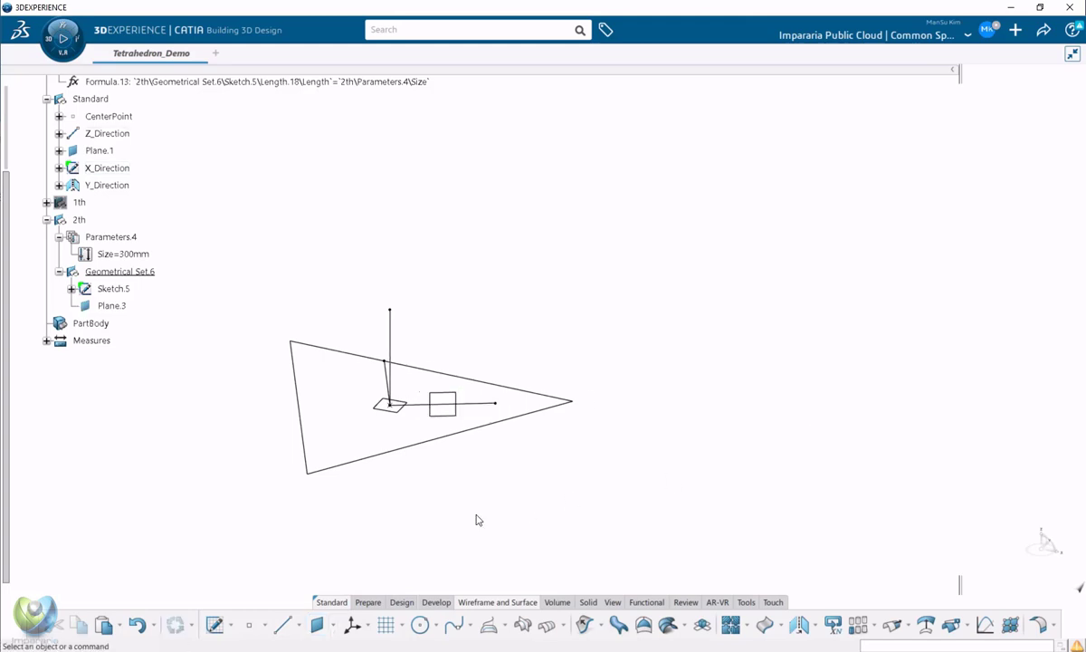
# Create a positioned sketch on Plane.3 with its origin projected from CenterPoint and its H direction parallel to X_Direction.
pyautogui.click(214, 625)
pyautogui.click(442, 415)
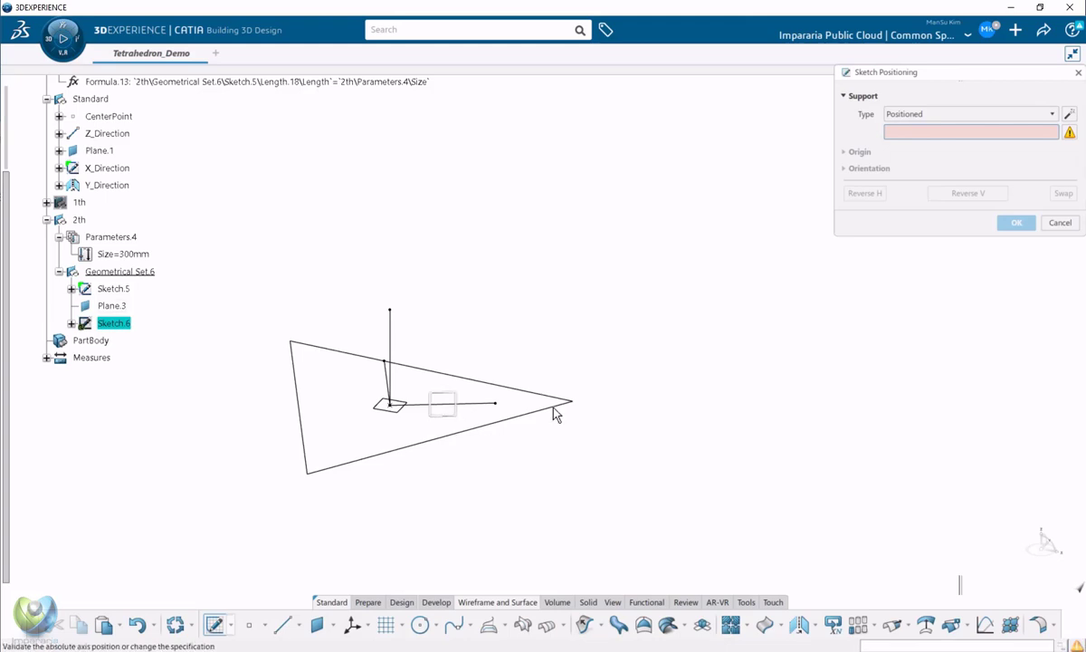
pyautogui.click(860, 152)
pyautogui.click(931, 170)
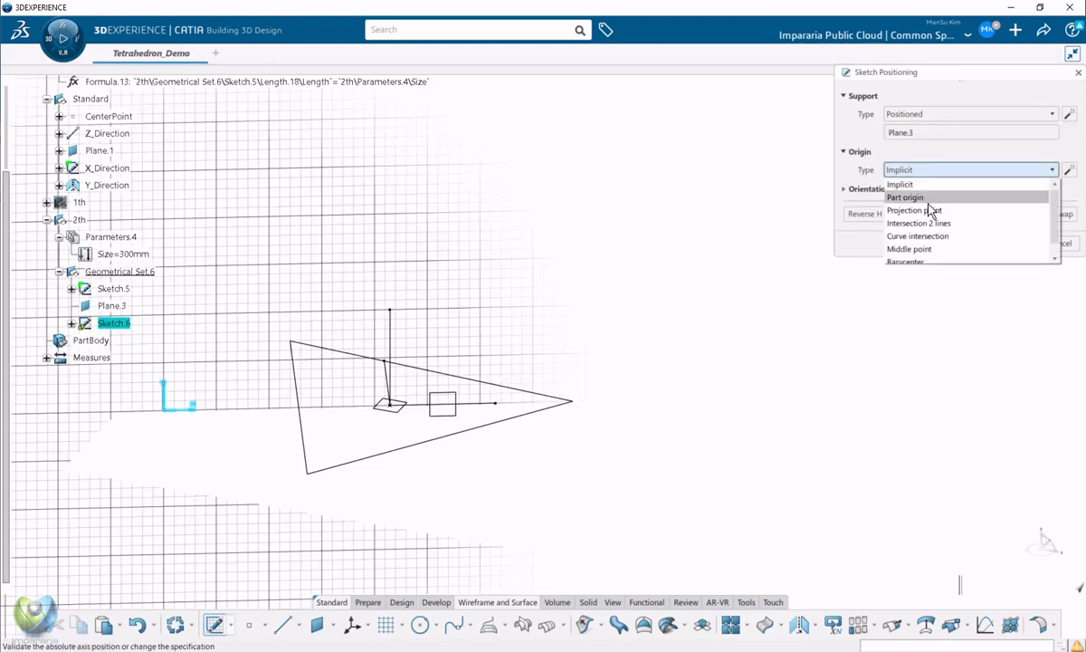
pyautogui.click(931, 208)
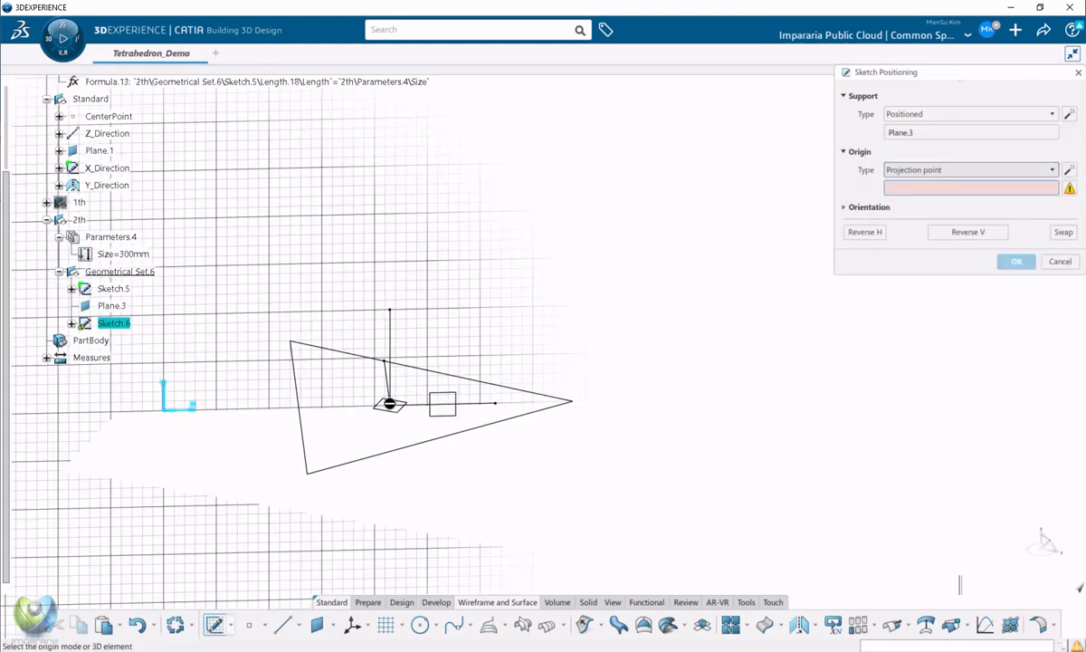
pyautogui.click(389, 403)
pyautogui.click(869, 207)
pyautogui.click(957, 225)
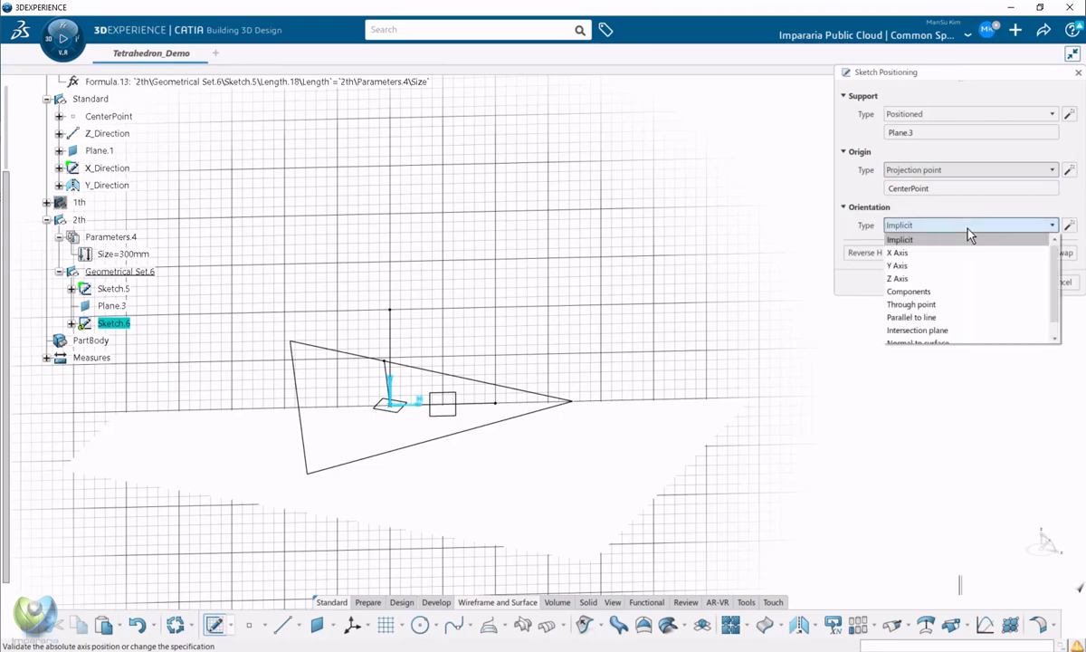
pyautogui.click(911, 317)
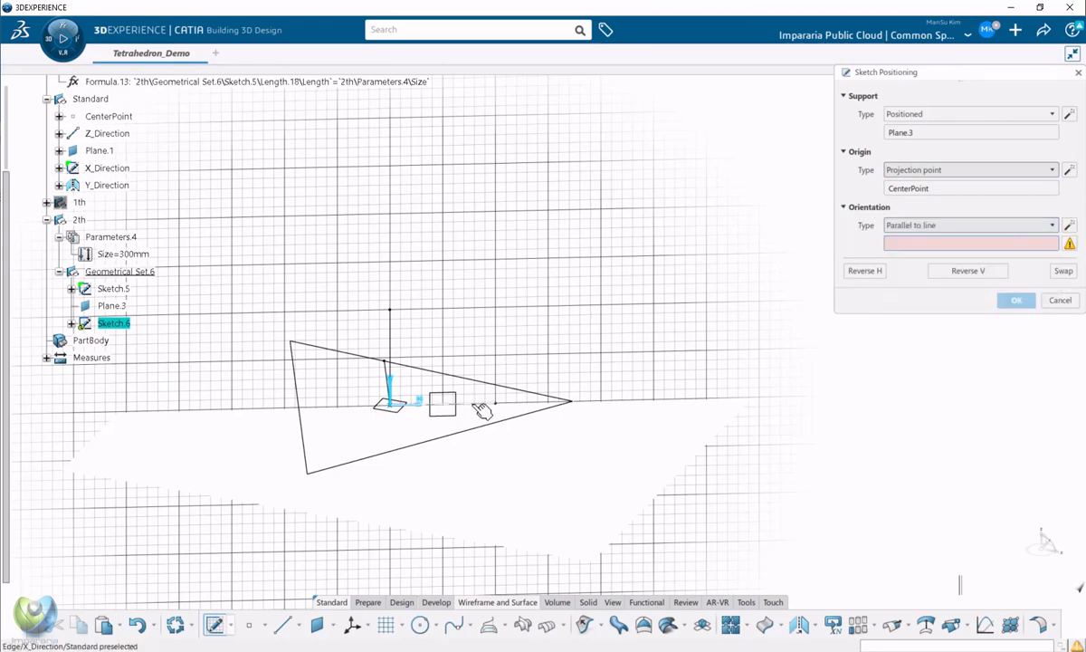
pyautogui.click(481, 406)
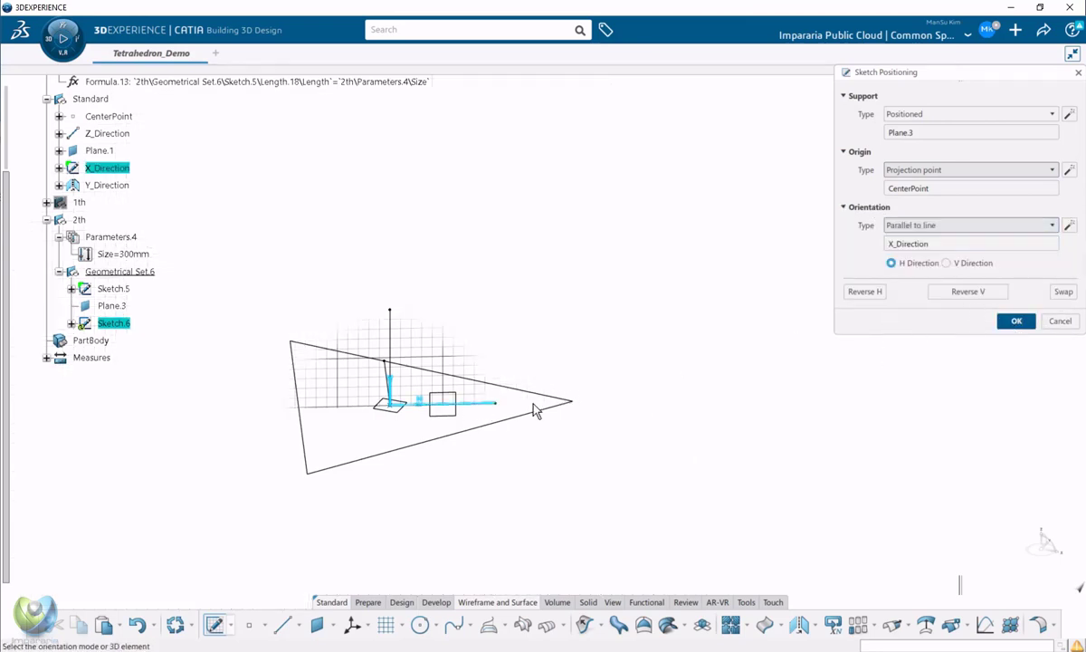
pyautogui.press('Return')
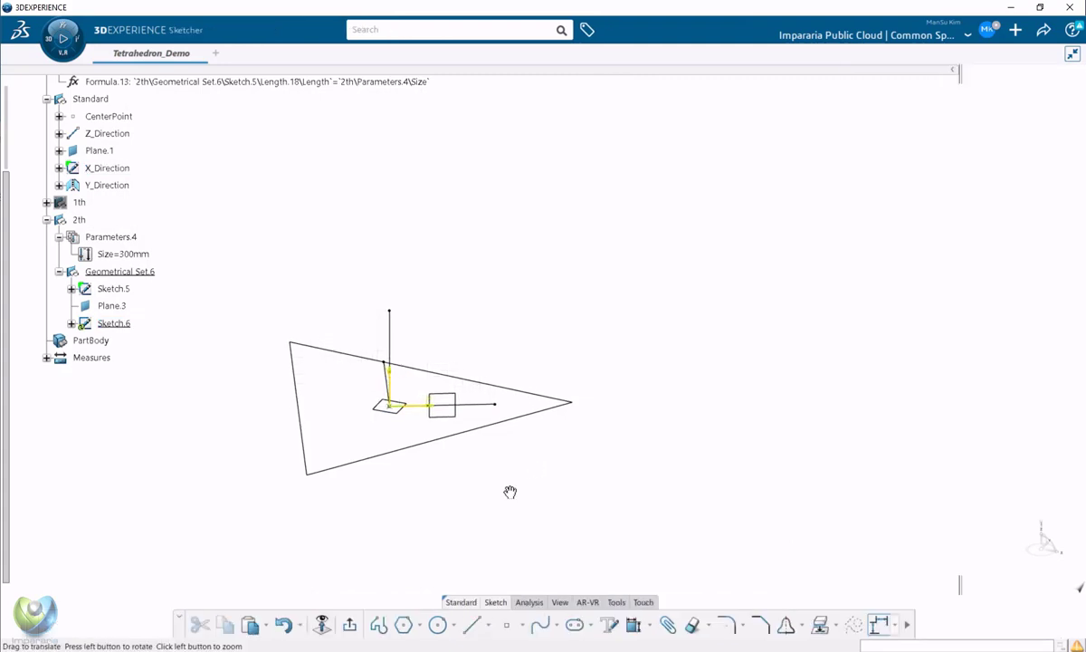
# Sketch a slanted line about 270 mm long from near the base triangle's axis vertex up to above the origin.
pyautogui.click(473, 624)
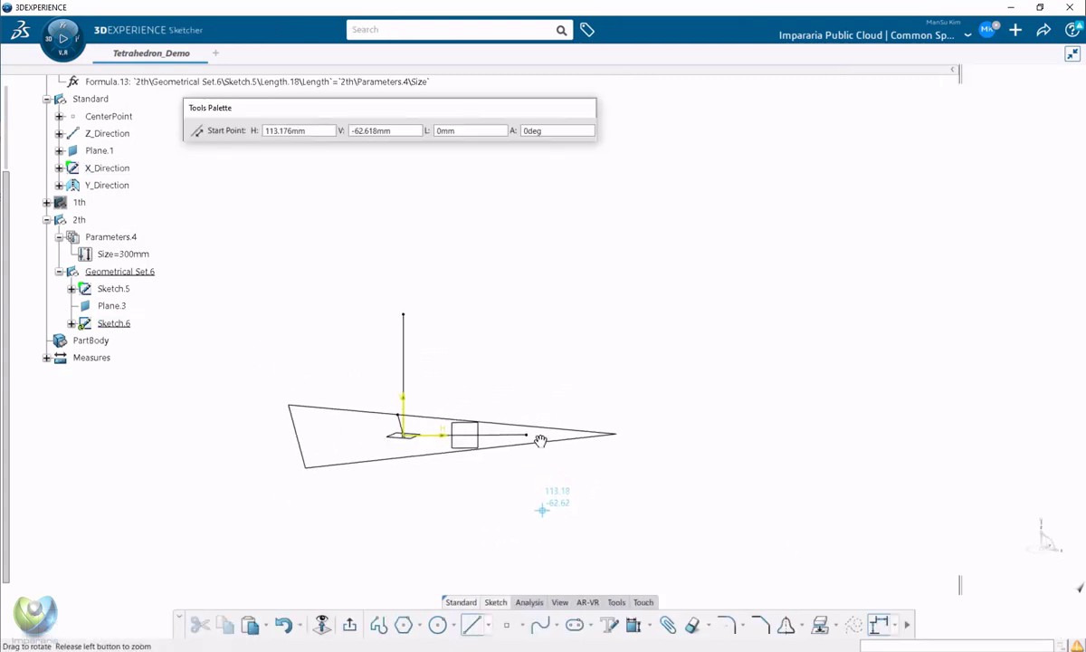
pyautogui.click(615, 432)
pyautogui.click(405, 176)
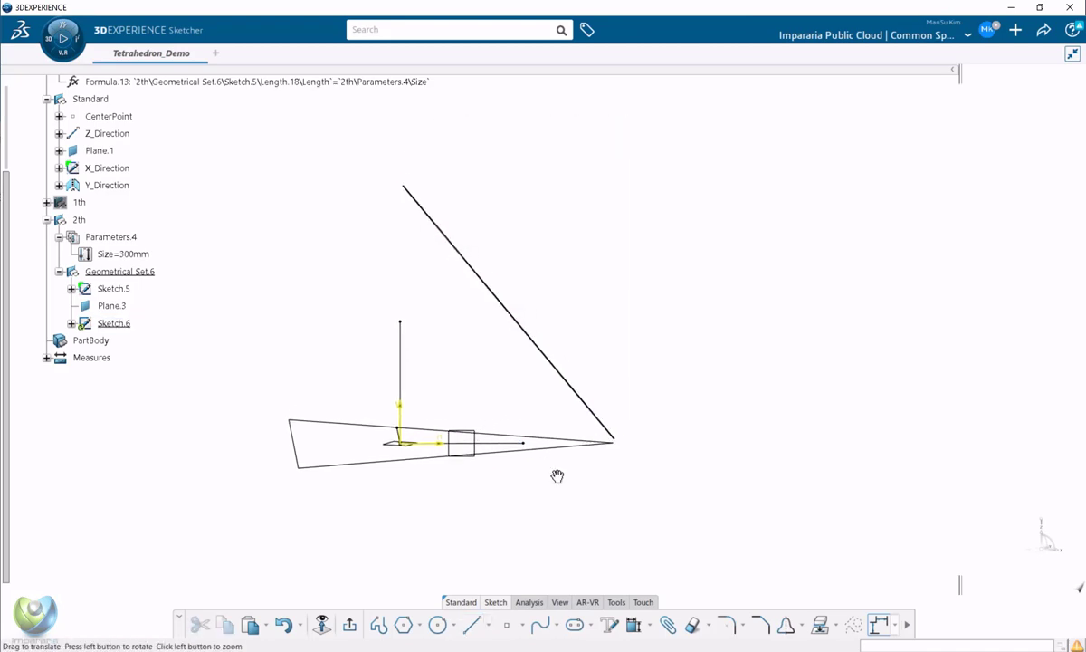
# Dimension the slanted line's length and link it by formula to the Size parameter of the 2th set.
pyautogui.click(507, 312)
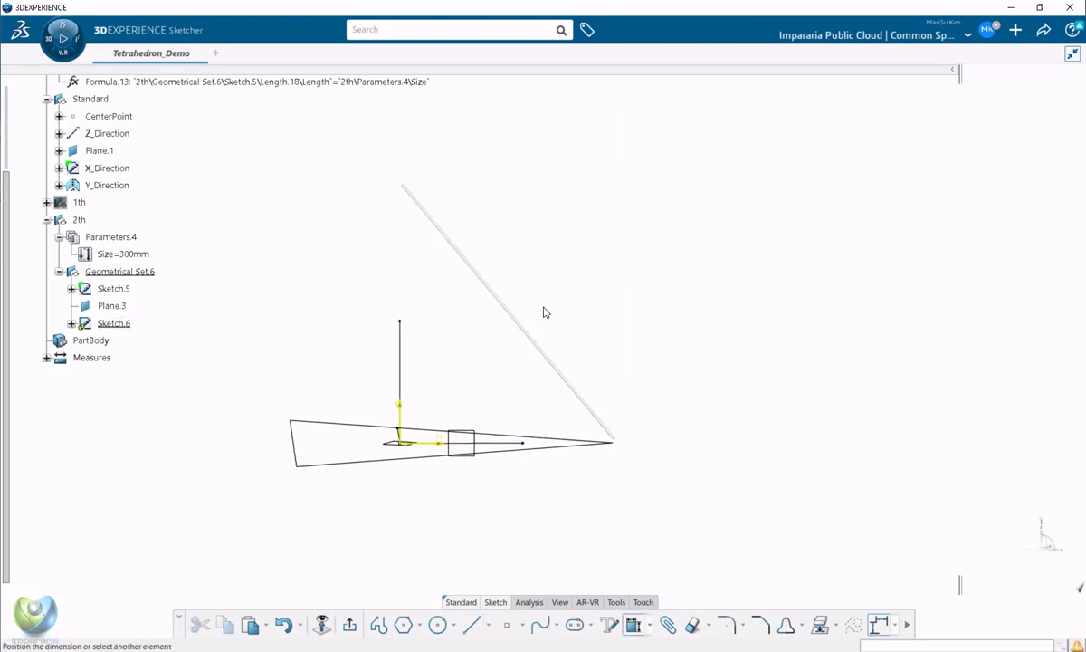
pyautogui.click(618, 291)
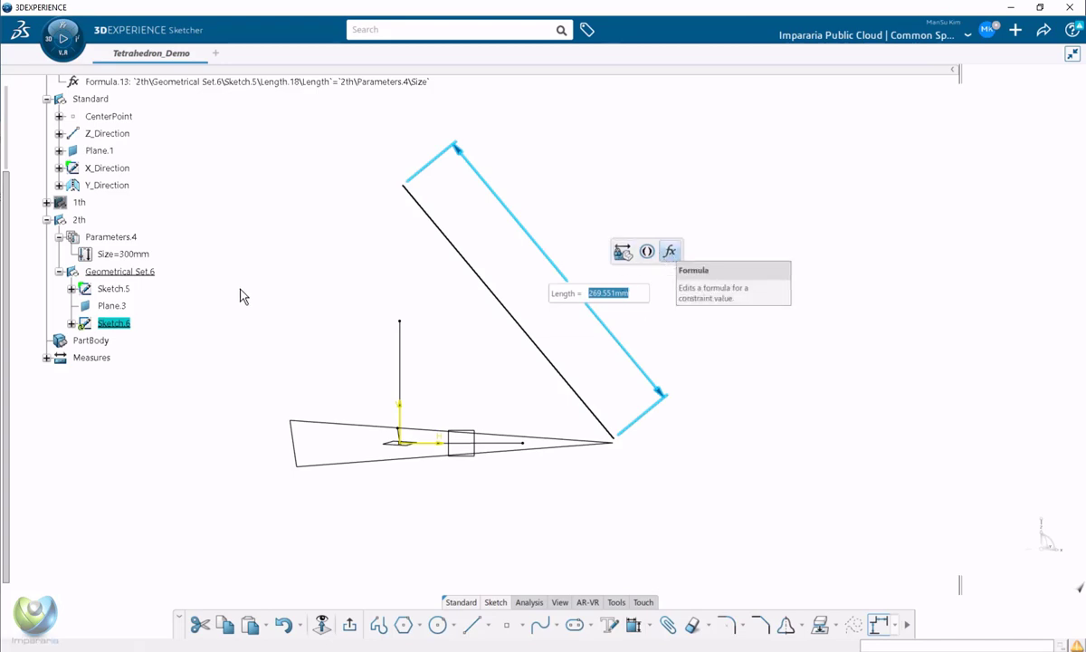
pyautogui.click(123, 270)
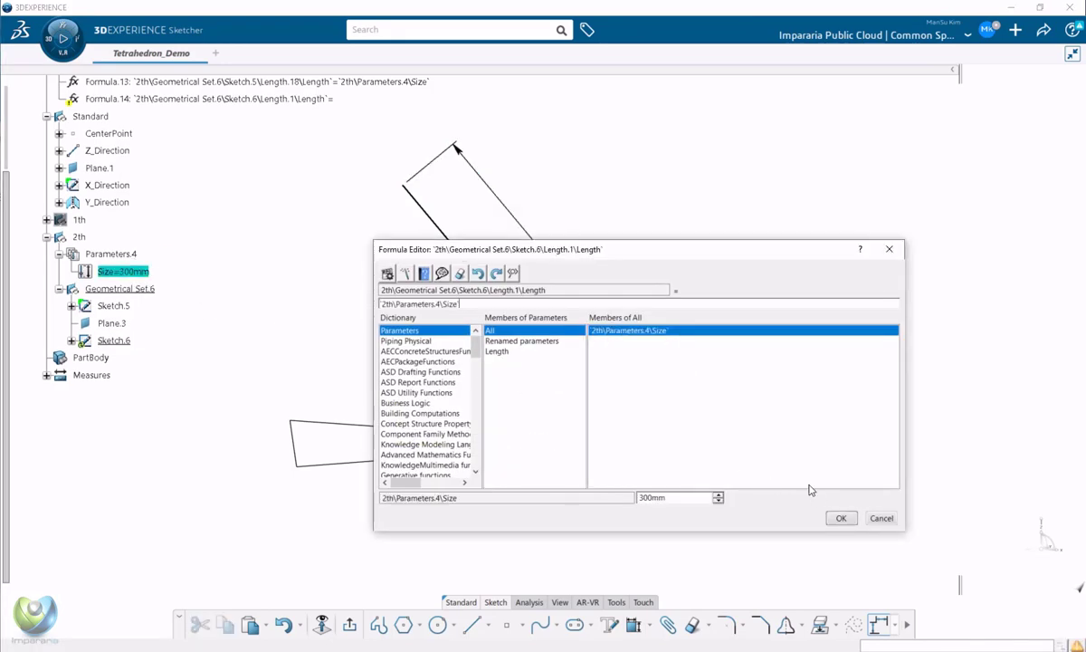
pyautogui.click(841, 519)
# Constrain the lower endpoint of the slanted line to coincide with the base triangle's vertex.
pyautogui.moveTo(686, 509)
pyautogui.mouseDown(button='middle')
pyautogui.moveTo(666, 487)
pyautogui.moveTo(601, 460)
pyautogui.moveTo(621, 443)
pyautogui.mouseUp(button='middle')
pyautogui.click(634, 625)
pyautogui.click(646, 472)
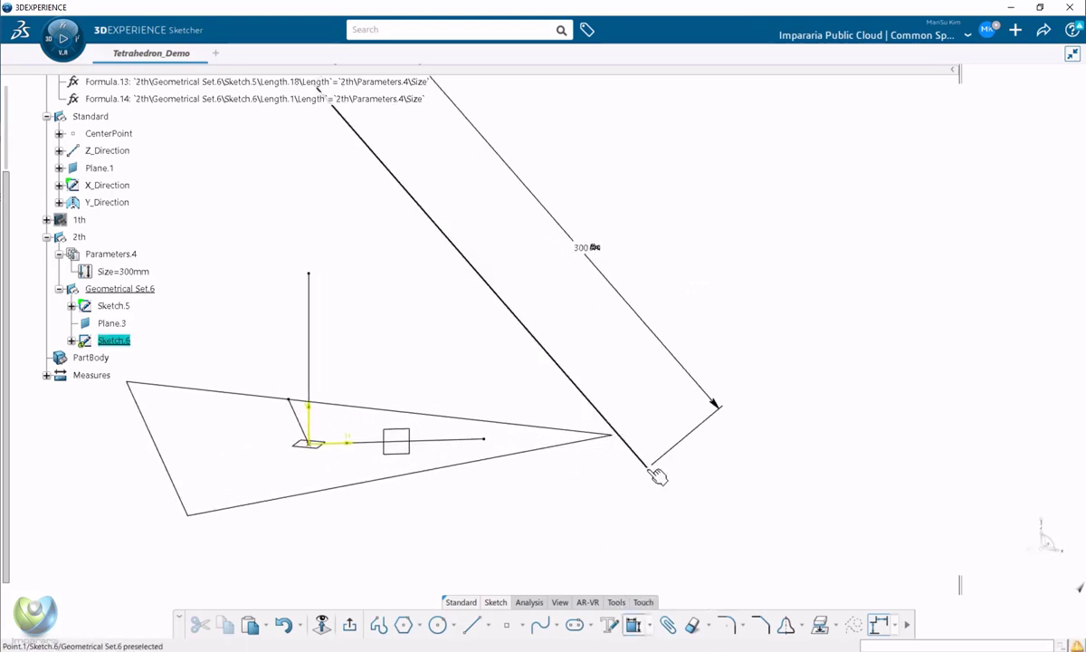
pyautogui.click(655, 475)
pyautogui.rightClick(699, 491)
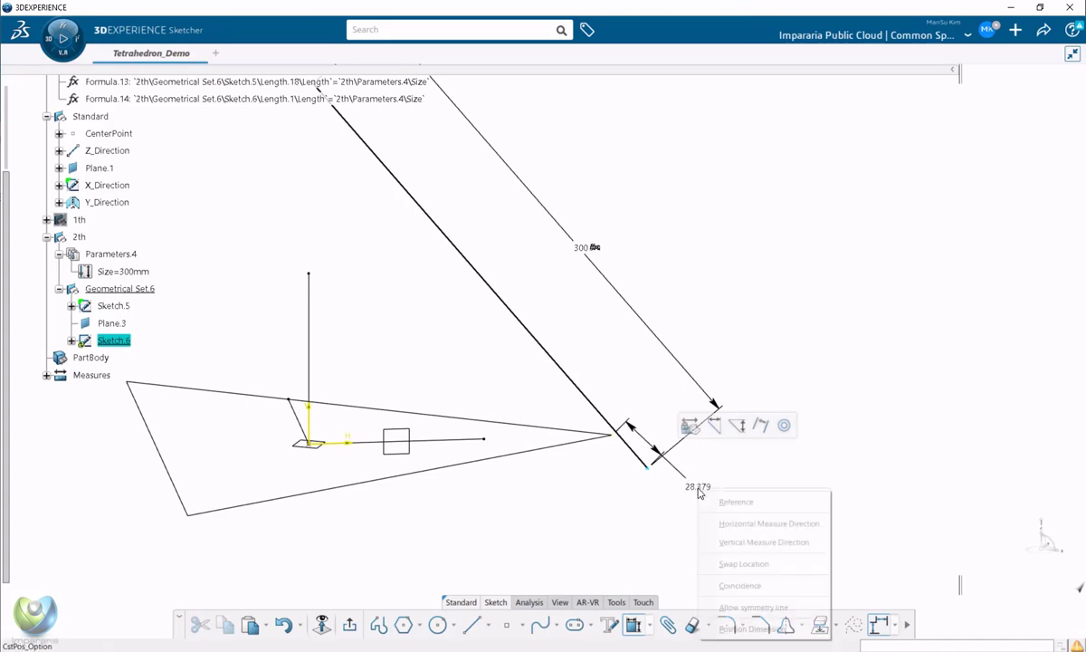
pyautogui.click(765, 586)
# Constrain the upper endpoint of the slanted line to coincide with the vertical axis and exit the sketch.
pyautogui.moveTo(613, 434)
pyautogui.mouseDown(button='middle')
pyautogui.moveTo(587, 463)
pyautogui.moveTo(522, 425)
pyautogui.moveTo(506, 451)
pyautogui.mouseUp(button='middle')
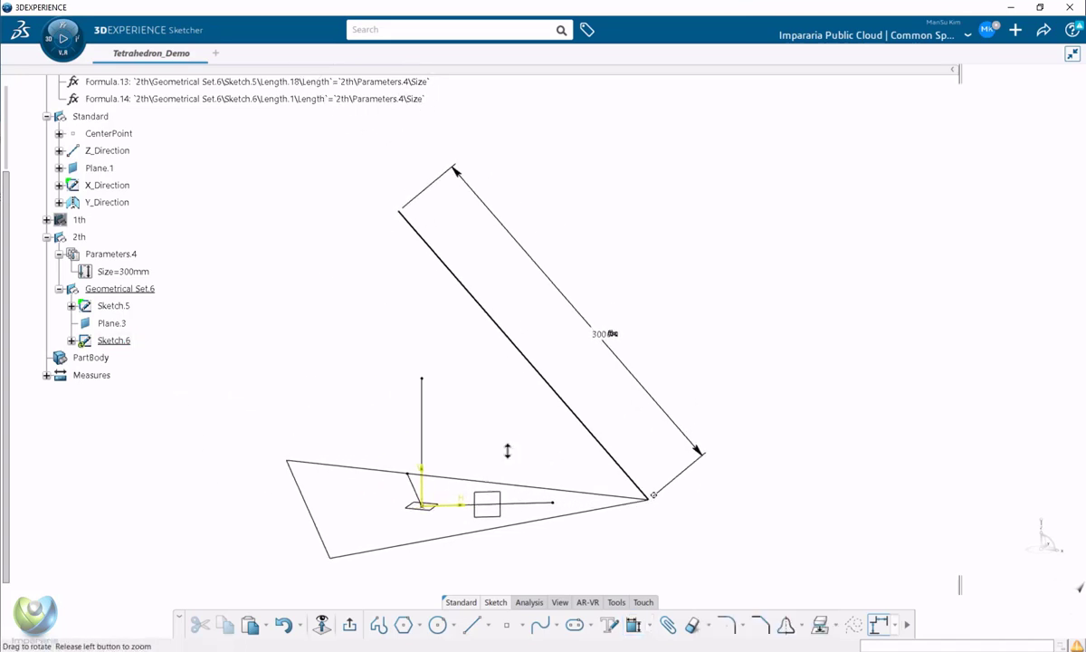
pyautogui.click(473, 624)
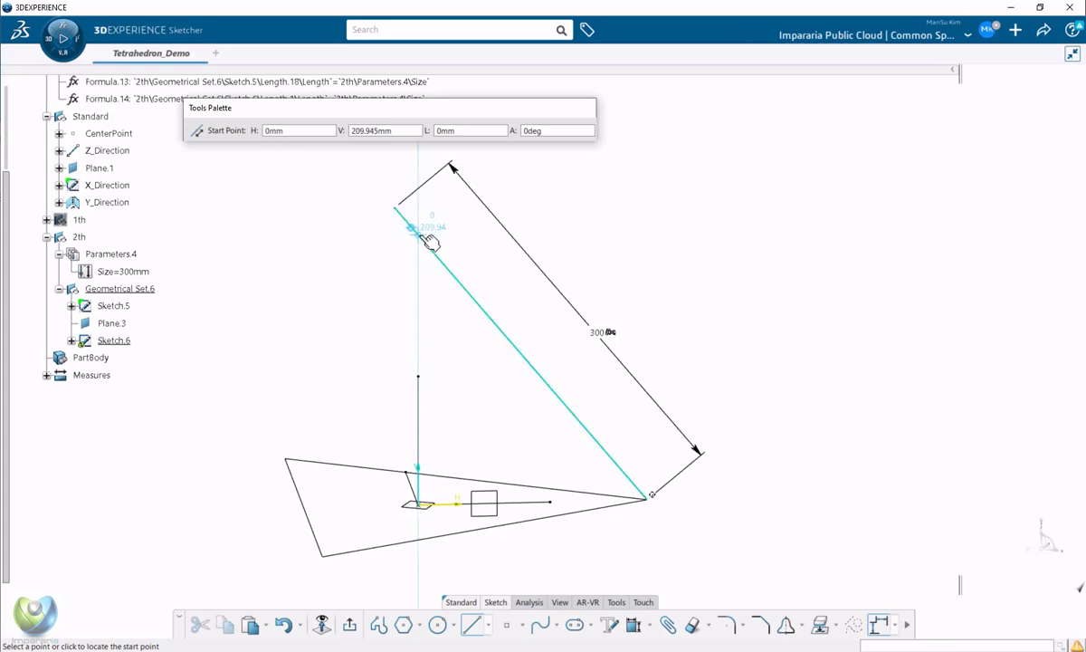
pyautogui.press('Escape')
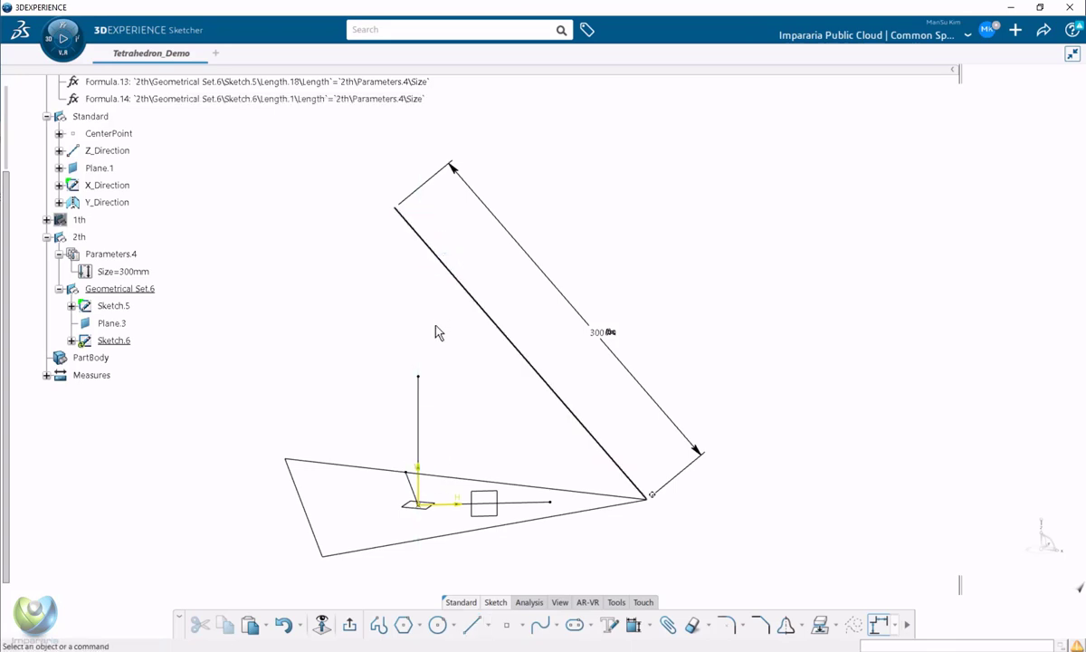
pyautogui.click(633, 624)
pyautogui.click(399, 212)
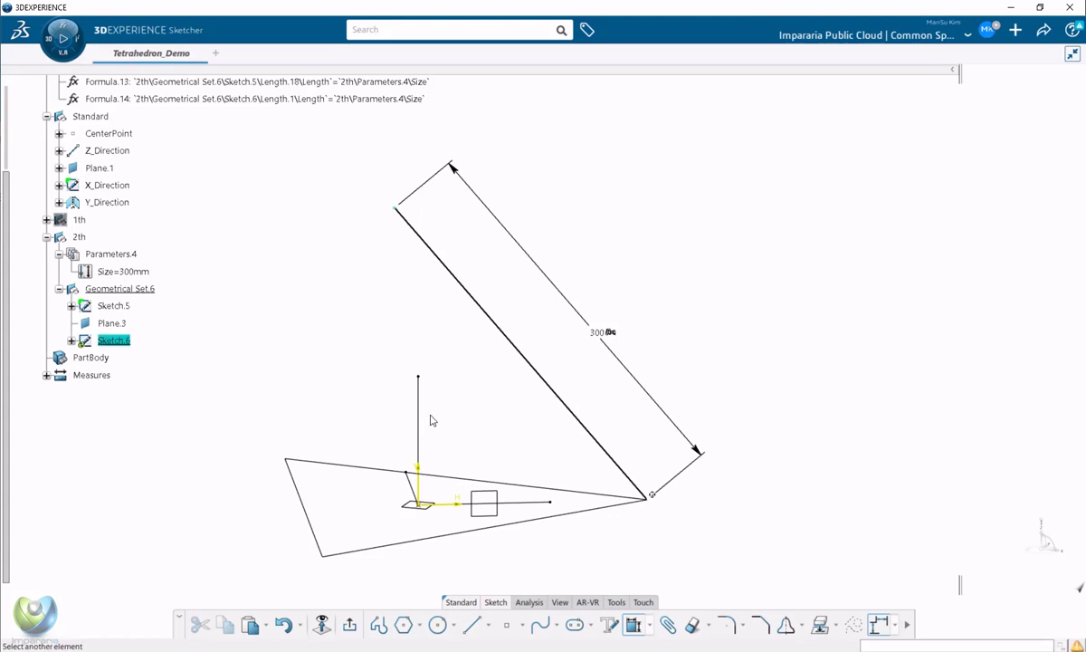
pyautogui.rightClick(464, 356)
pyautogui.click(504, 408)
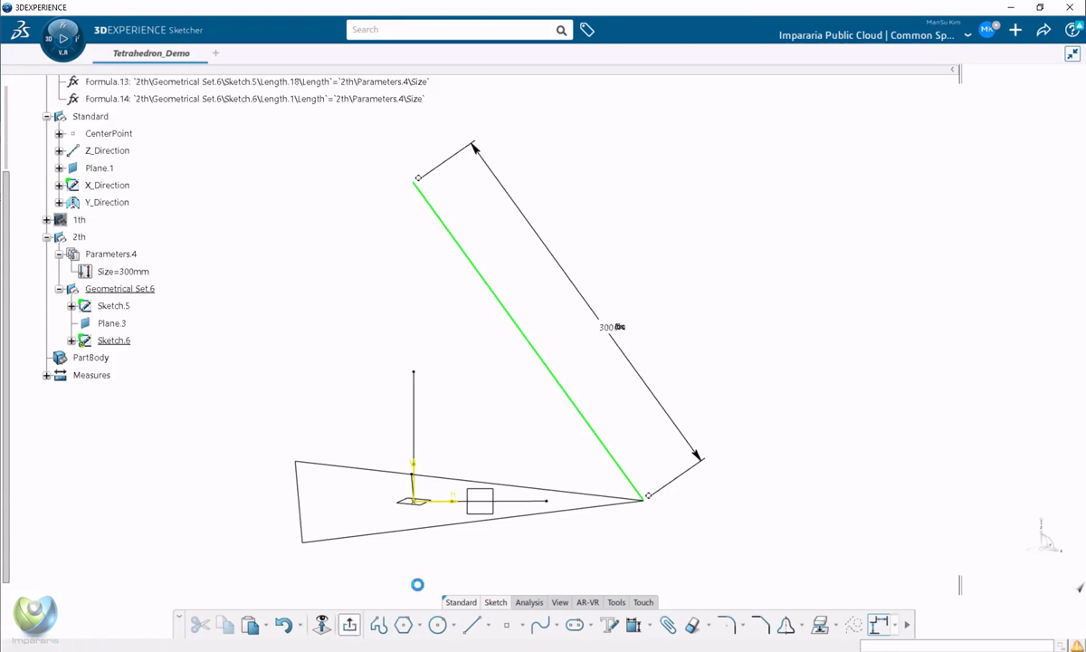
pyautogui.moveTo(524, 437)
pyautogui.mouseDown(button='middle')
pyautogui.moveTo(671, 505)
pyautogui.moveTo(657, 553)
pyautogui.moveTo(575, 518)
pyautogui.moveTo(579, 471)
pyautogui.moveTo(475, 366)
pyautogui.moveTo(461, 404)
pyautogui.moveTo(451, 364)
pyautogui.moveTo(489, 276)
pyautogui.mouseUp(button='middle')
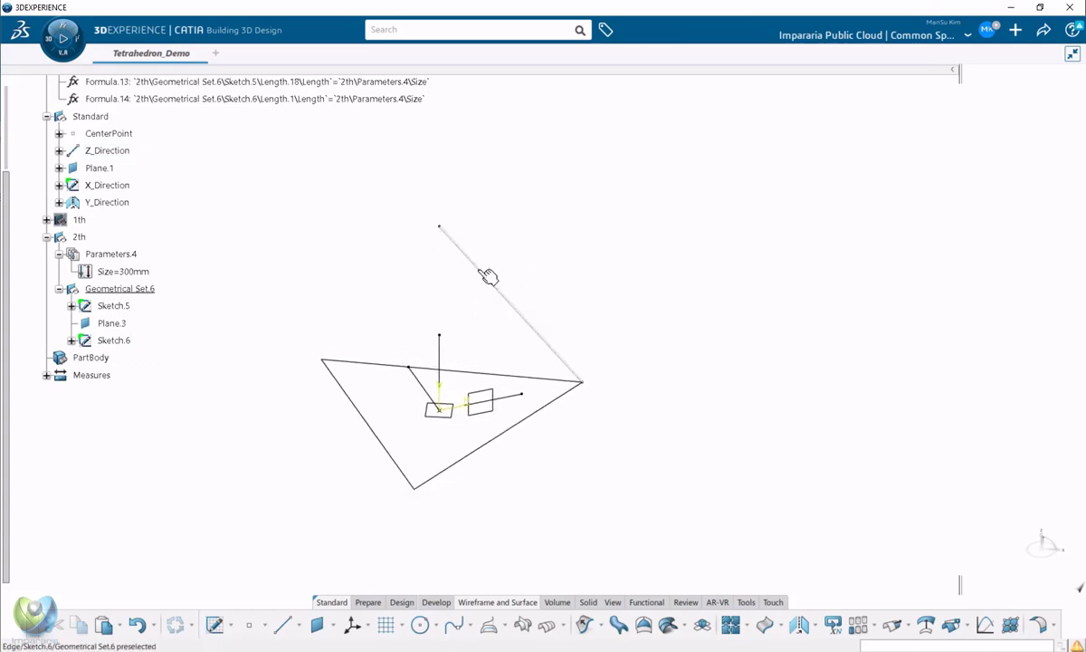
# Rotate Sketch.6 about Z_Direction by -120deg to create a second edge of the tetrahedron.
pyautogui.click(480, 272)
pyautogui.moveTo(584, 451)
pyautogui.mouseDown(button='middle')
pyautogui.moveTo(512, 486)
pyautogui.moveTo(608, 480)
pyautogui.mouseUp(button='middle')
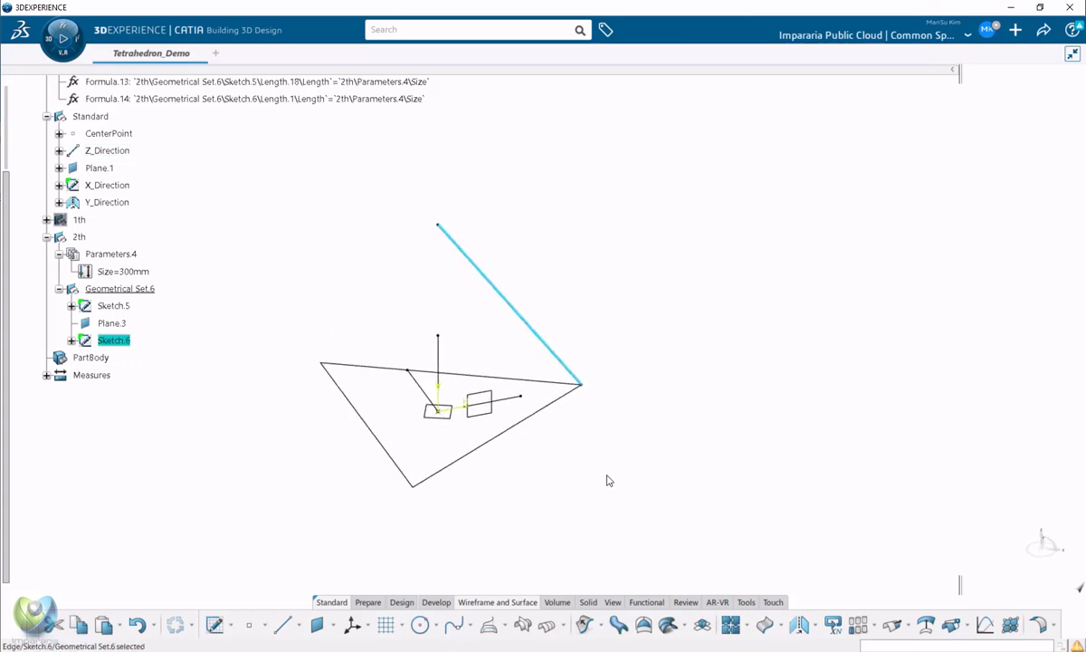
pyautogui.click(608, 480)
pyautogui.click(816, 625)
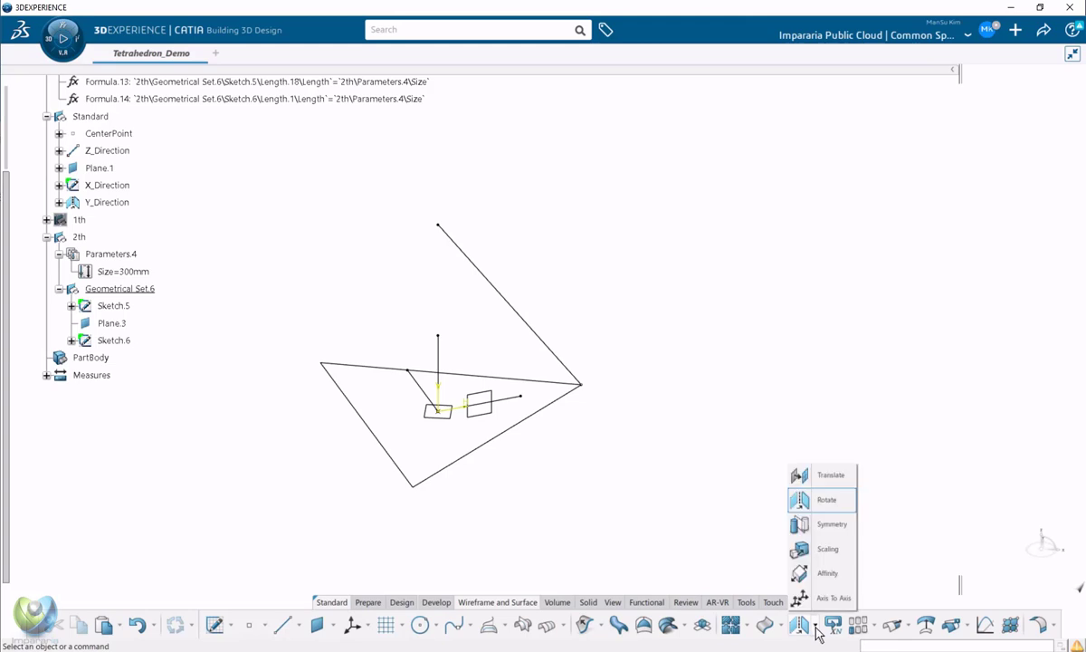
pyautogui.click(803, 629)
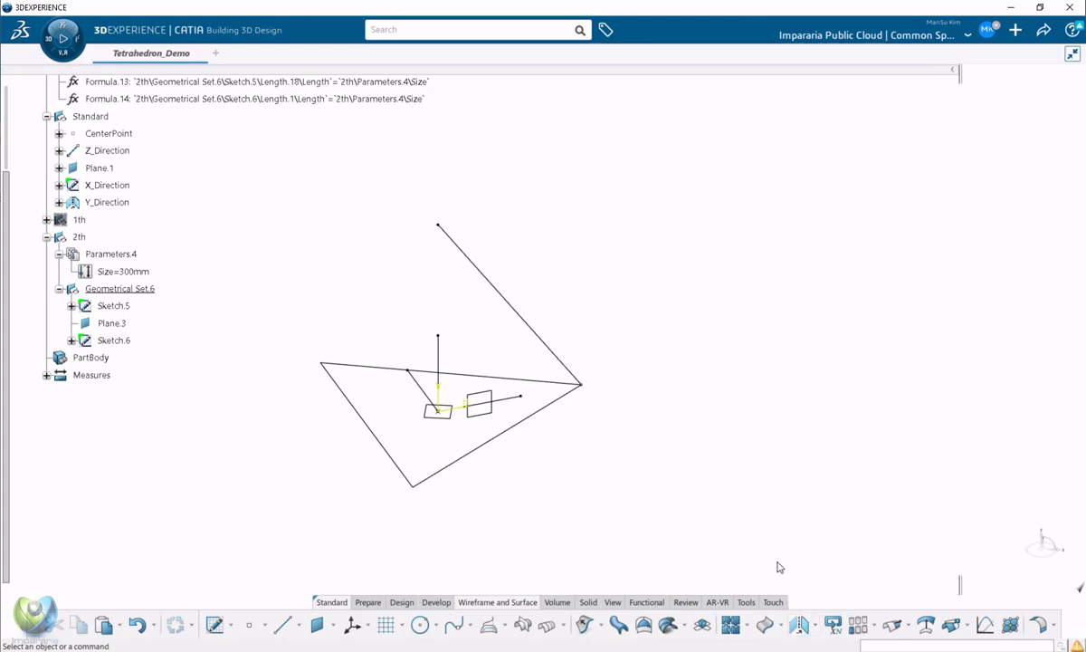
pyautogui.click(800, 625)
pyautogui.click(509, 302)
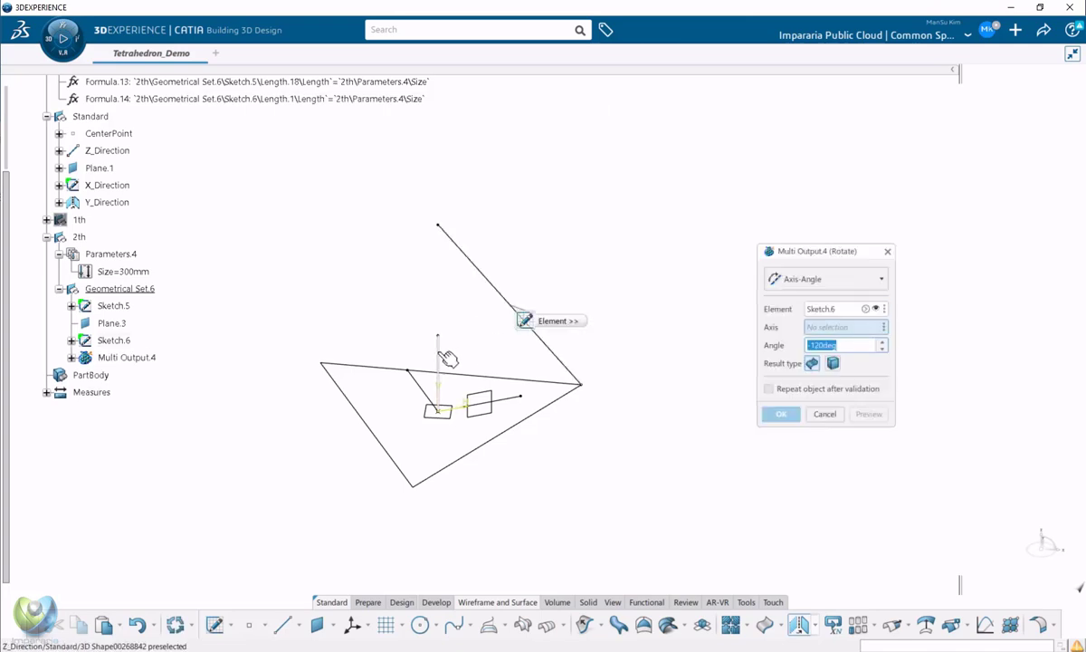
pyautogui.click(444, 356)
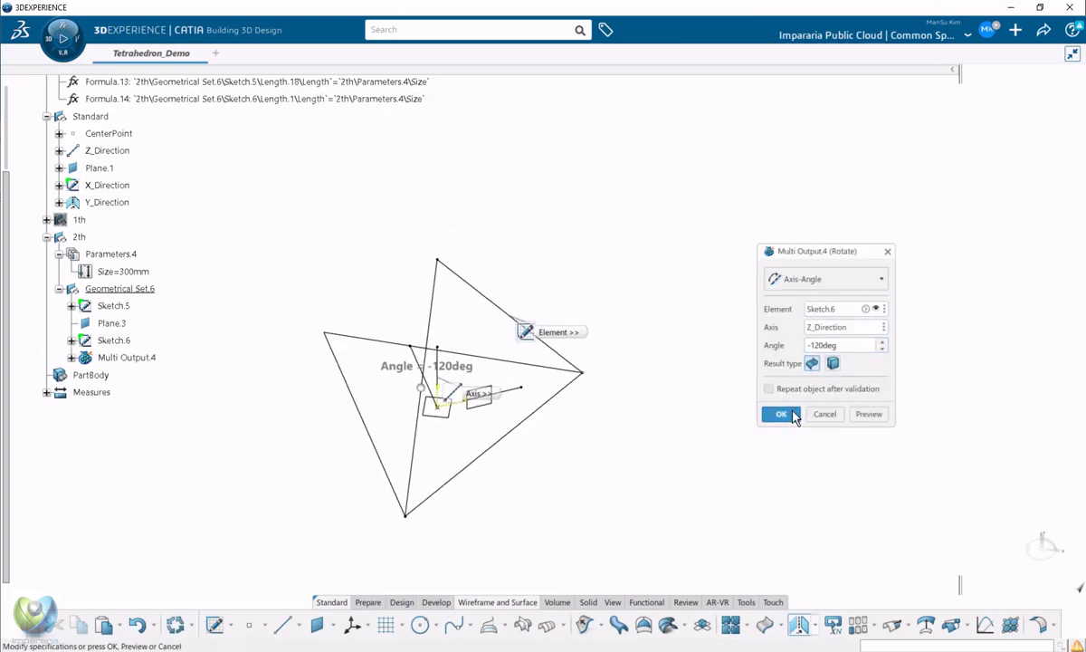
pyautogui.click(793, 414)
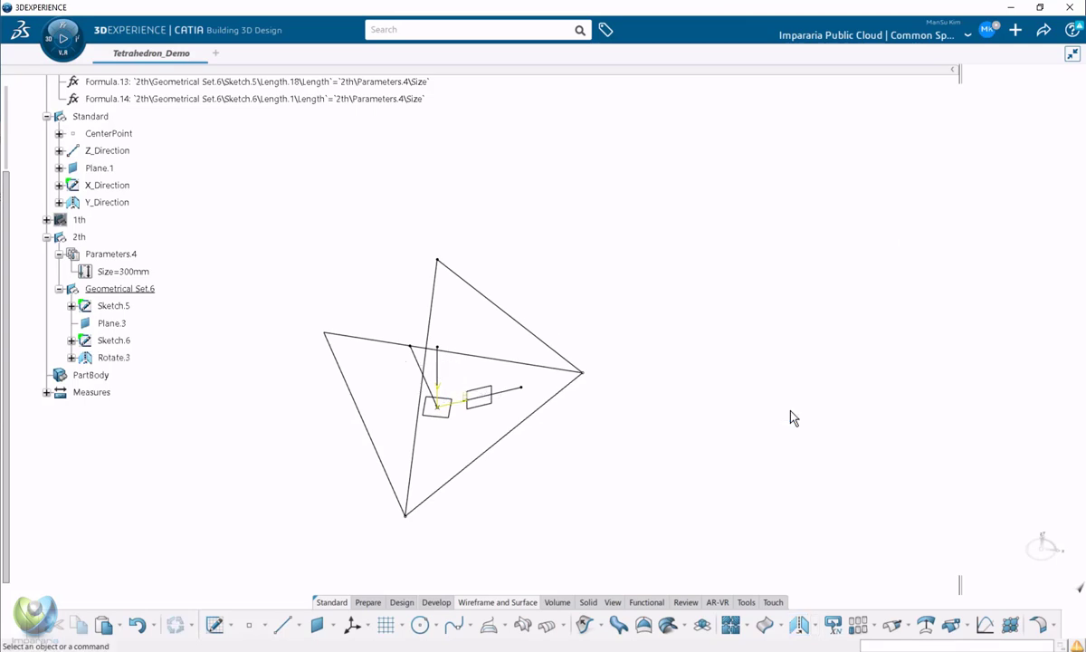
# Create another rotated copy of Sketch.6 about Z_Direction with an angle of 120deg as the third edge.
pyautogui.doubleClick(126, 375)
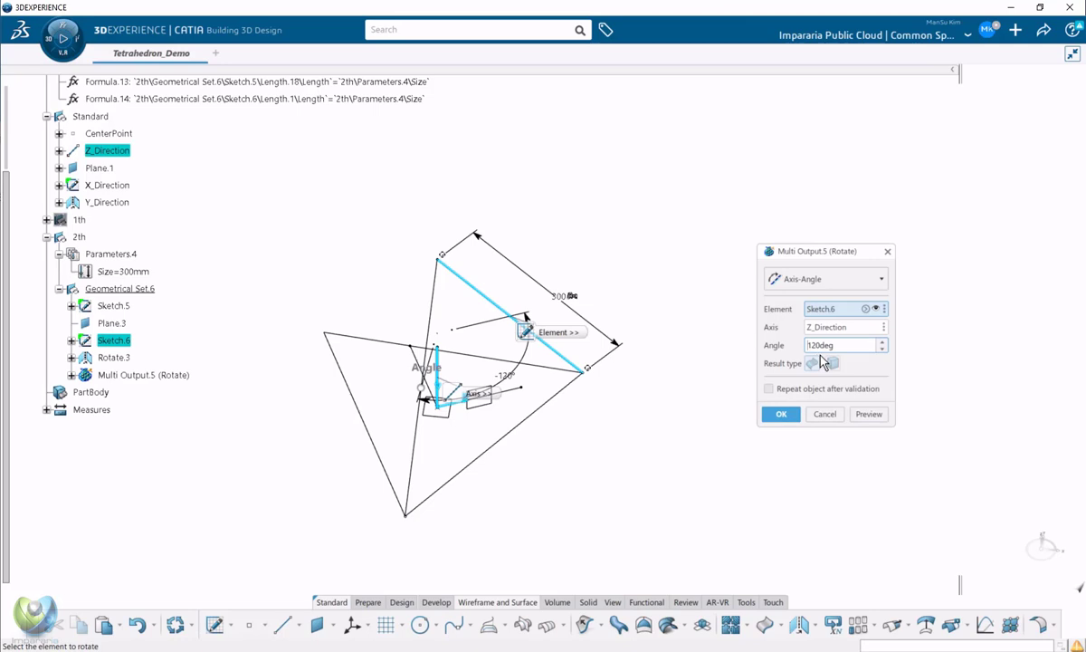
pyautogui.click(781, 414)
pyautogui.moveTo(584, 447); pyautogui.dragTo(371, 315, button='middle')
# Hide the Standard geometrical set so its reference elements are out of the 3D view.
pyautogui.scroll(1, 91, 185)
pyautogui.rightClick(93, 176)
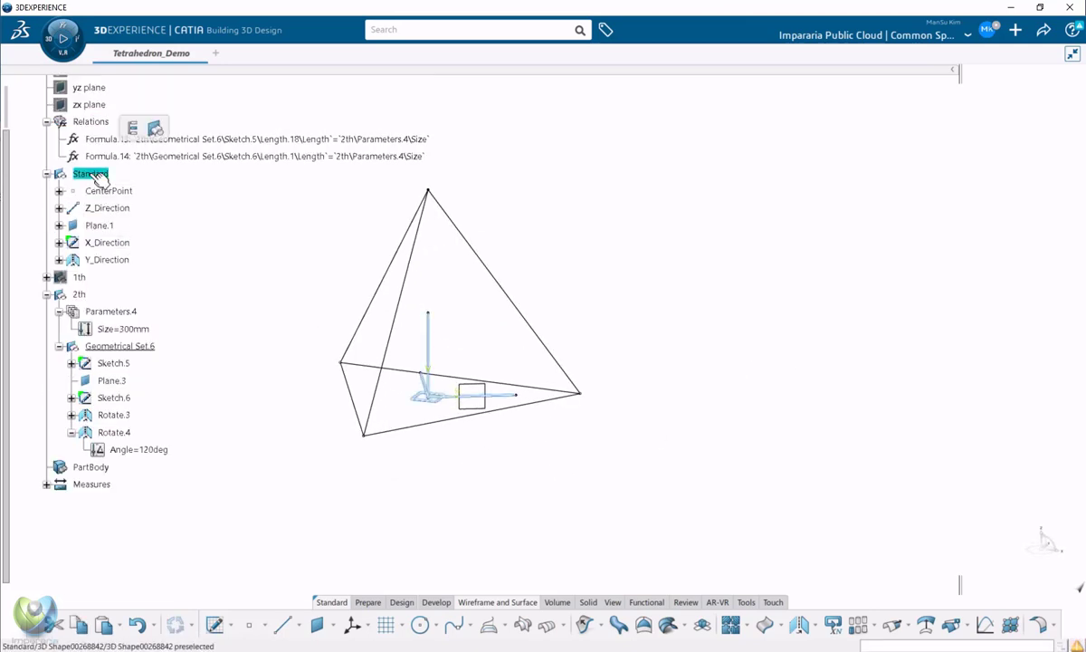
pyautogui.press('h')
pyautogui.moveTo(400, 412); pyautogui.dragTo(401, 409, button='middle')
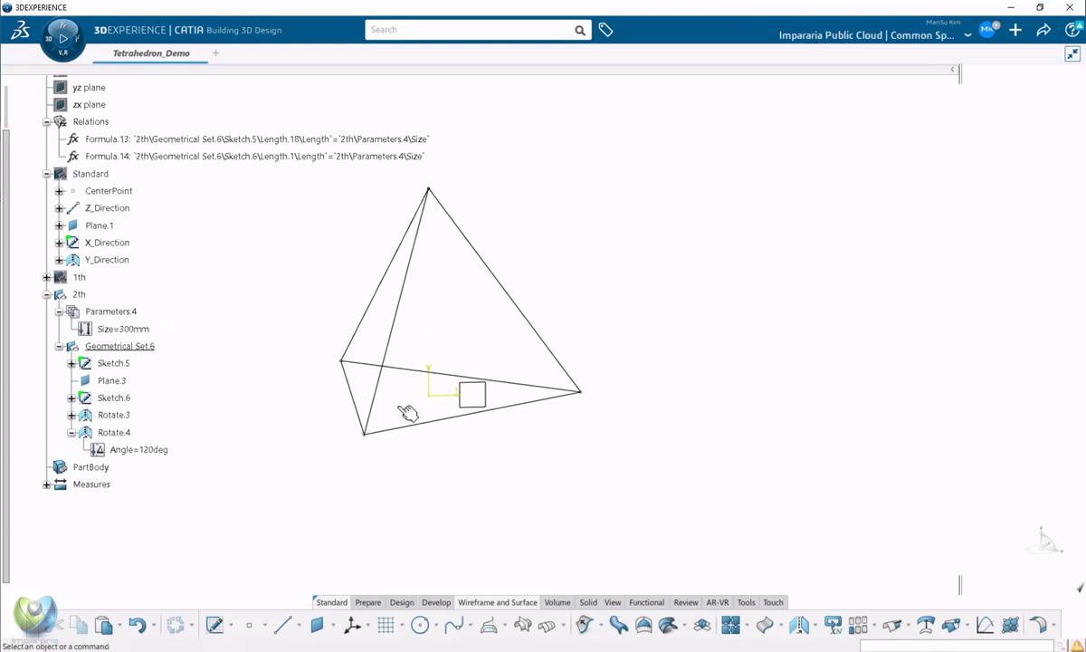
# Hide Sketch.5, Plane.3 and Sketch.6 together.
pyautogui.click(113, 363)
pyautogui.keyDown('shift'); pyautogui.click(115, 398); pyautogui.keyUp('shift')
pyautogui.rightClick(123, 405)
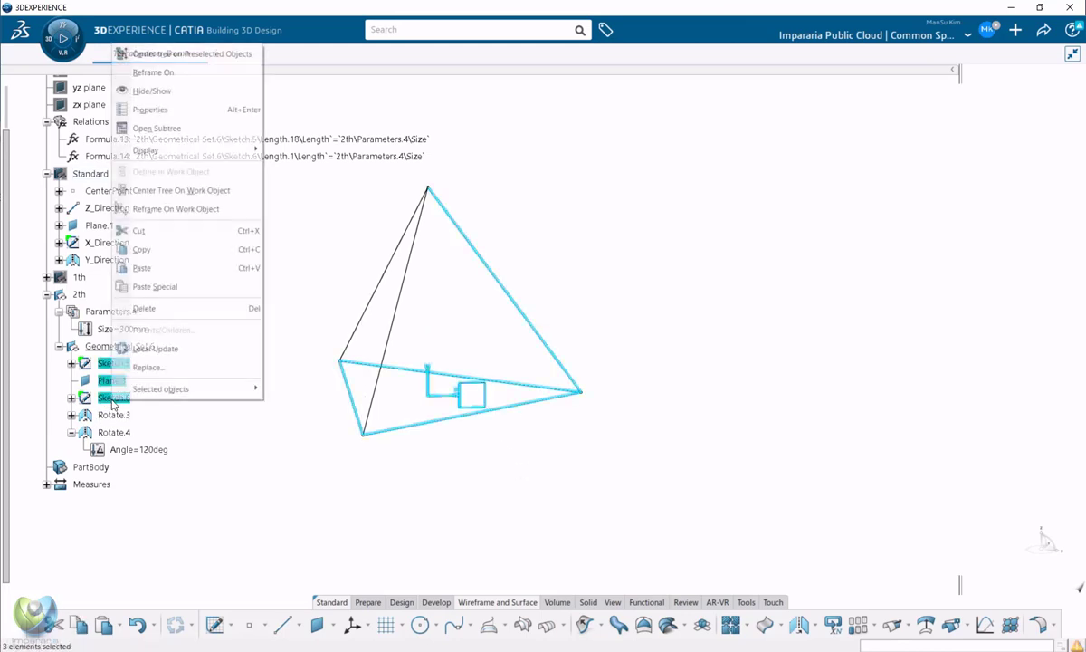
pyautogui.press('h')
# Show Sketch.6 and Sketch.5 again, leaving Plane.3 hidden.
pyautogui.rightClick(117, 399)
pyautogui.press('h')
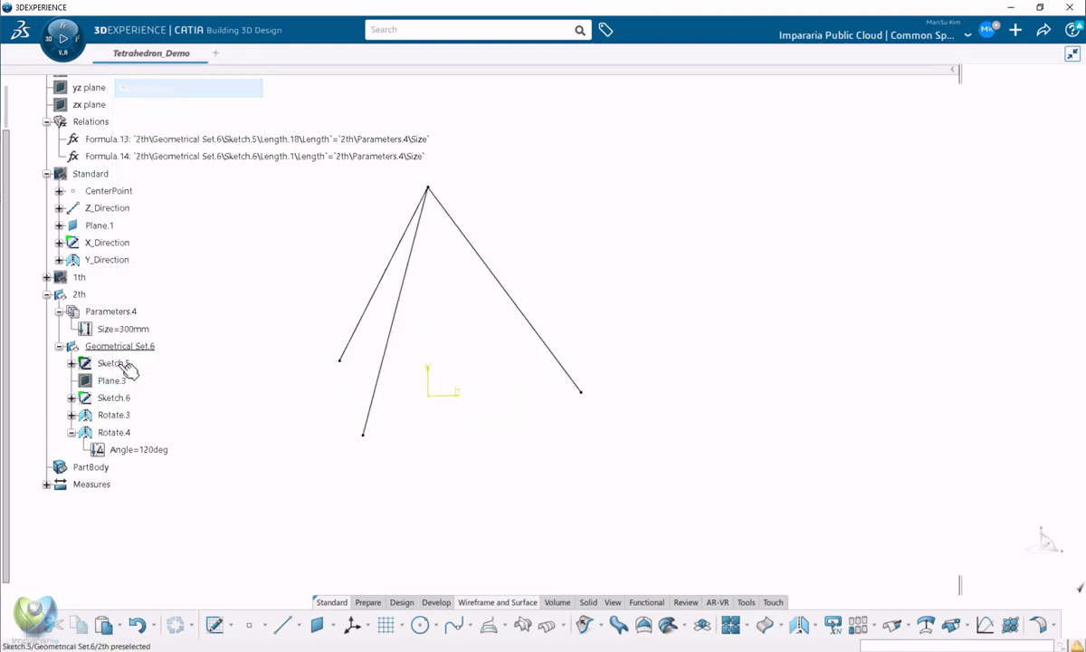
pyautogui.rightClick(121, 365)
pyautogui.press('h')
pyautogui.moveTo(429, 395); pyautogui.dragTo(437, 389, button='middle')
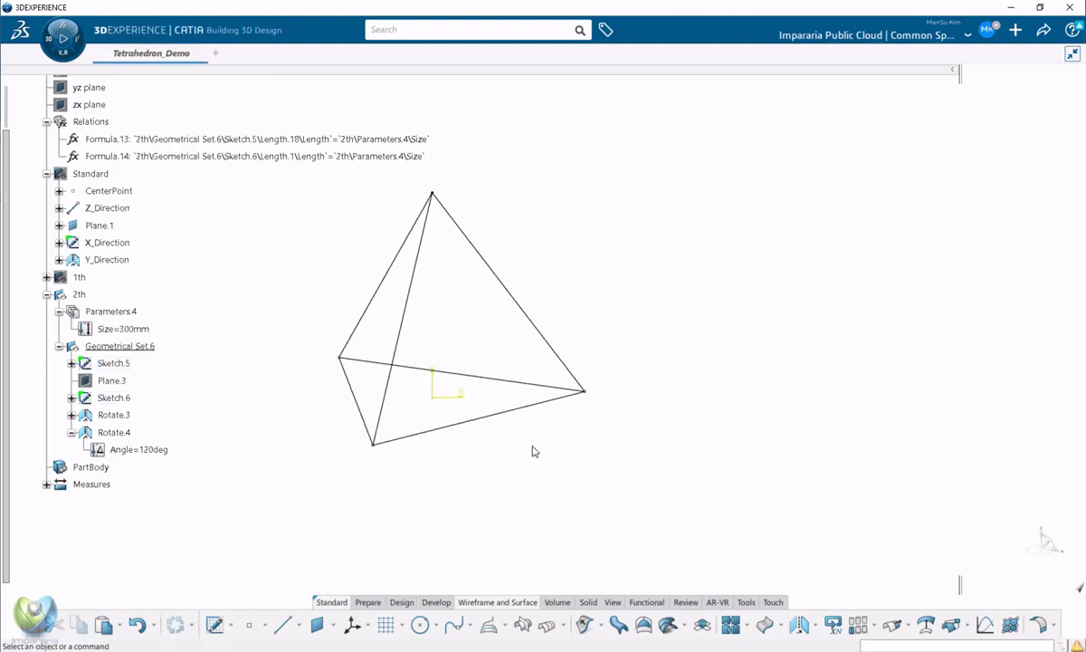
pyautogui.moveTo(533, 451); pyautogui.dragTo(593, 505, button='middle')
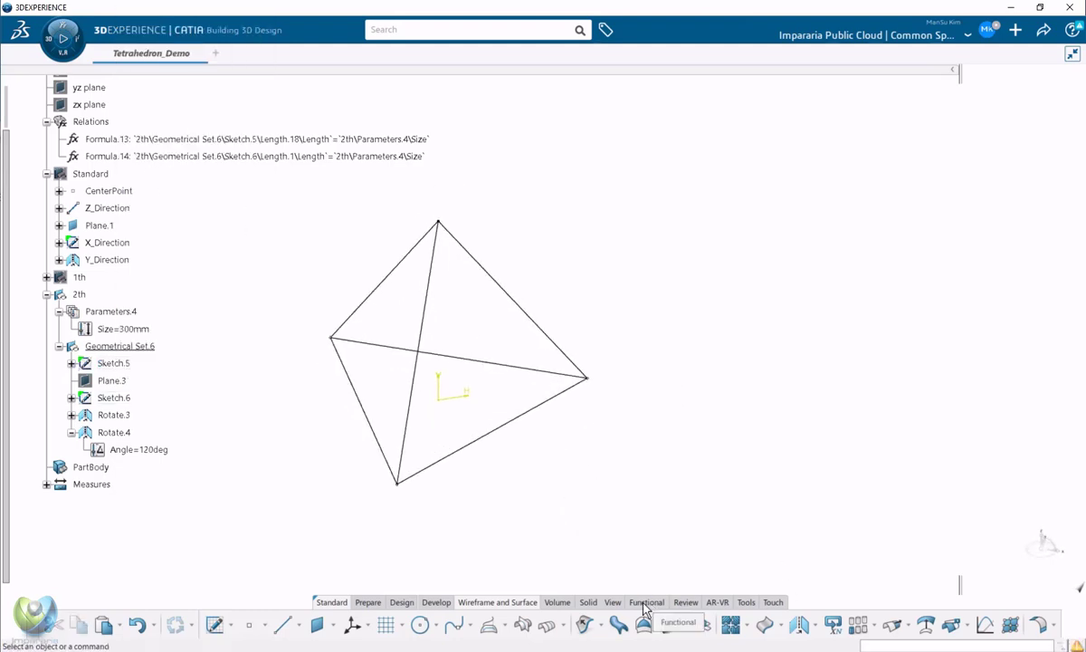
# Measure the lengths of several base and slanted edges of the 2th tetrahedron, without keeping the measurements.
pyautogui.click(744, 603)
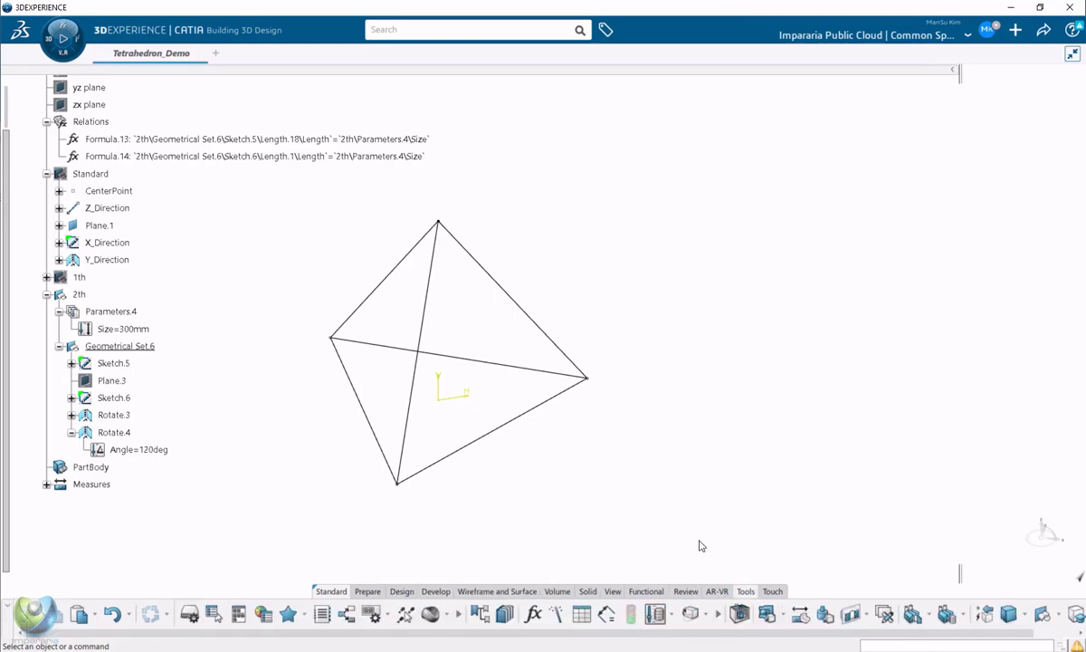
pyautogui.click(767, 614)
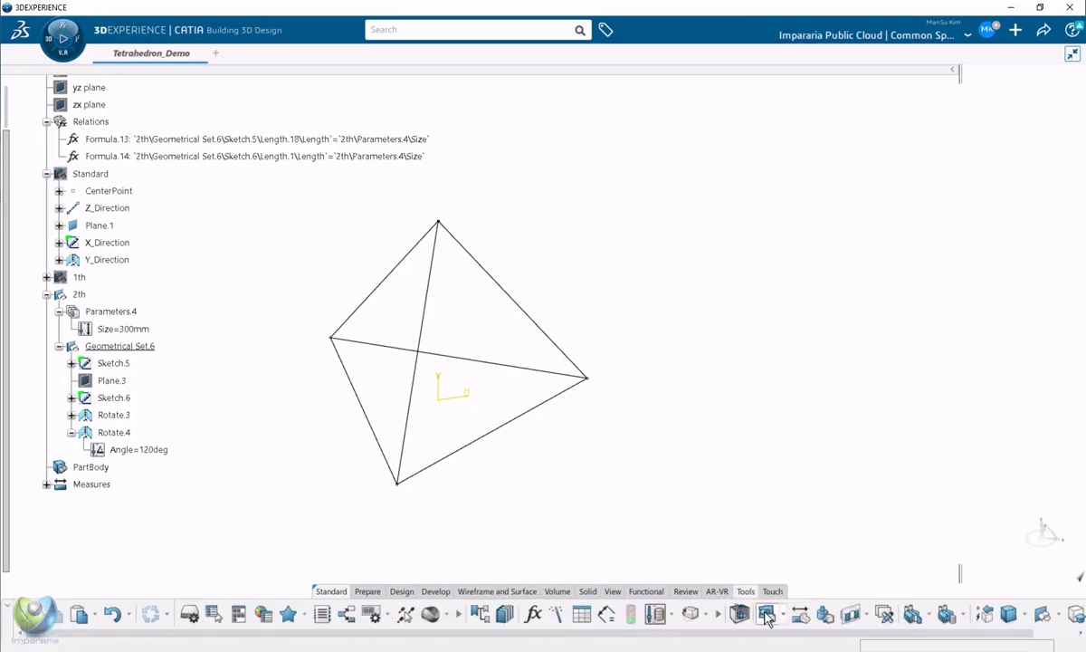
pyautogui.click(544, 405)
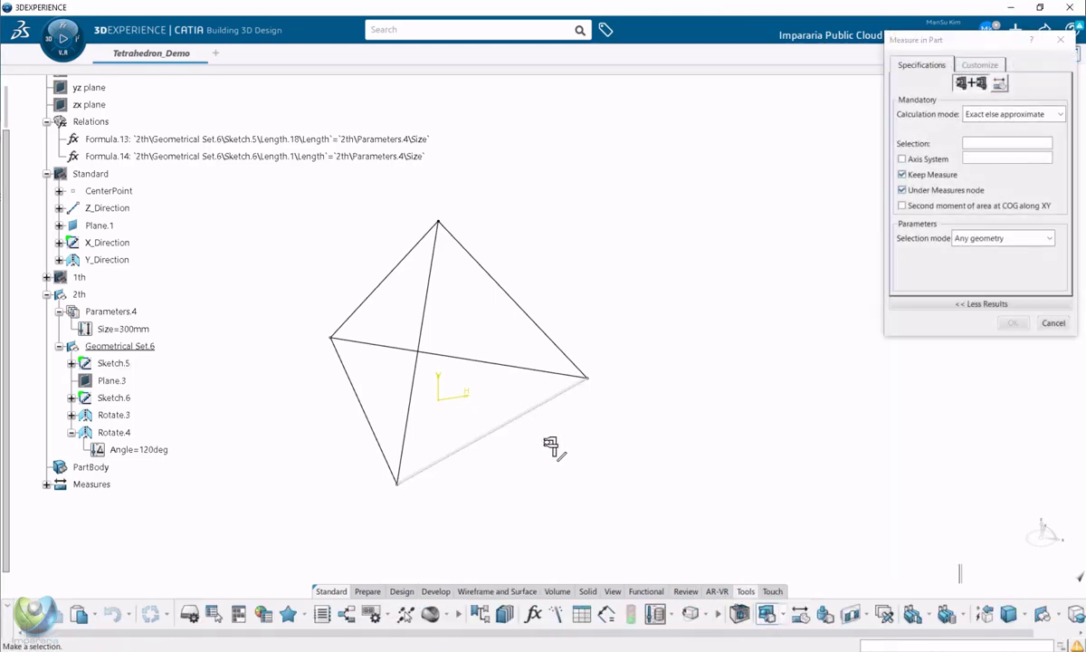
pyautogui.click(560, 345)
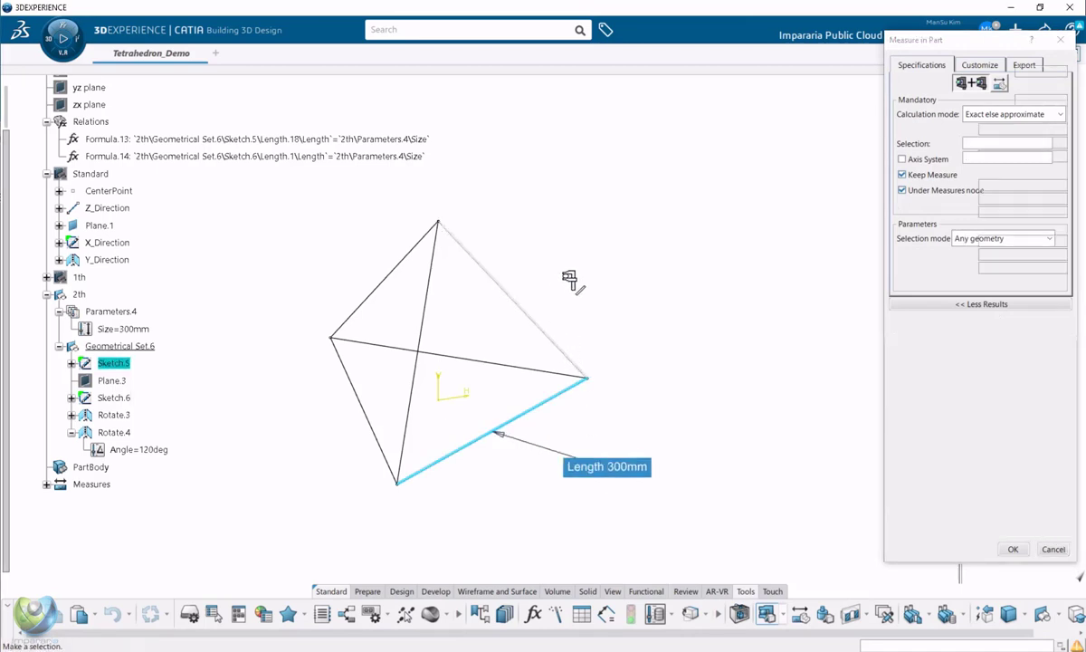
pyautogui.click(460, 358)
pyautogui.click(387, 288)
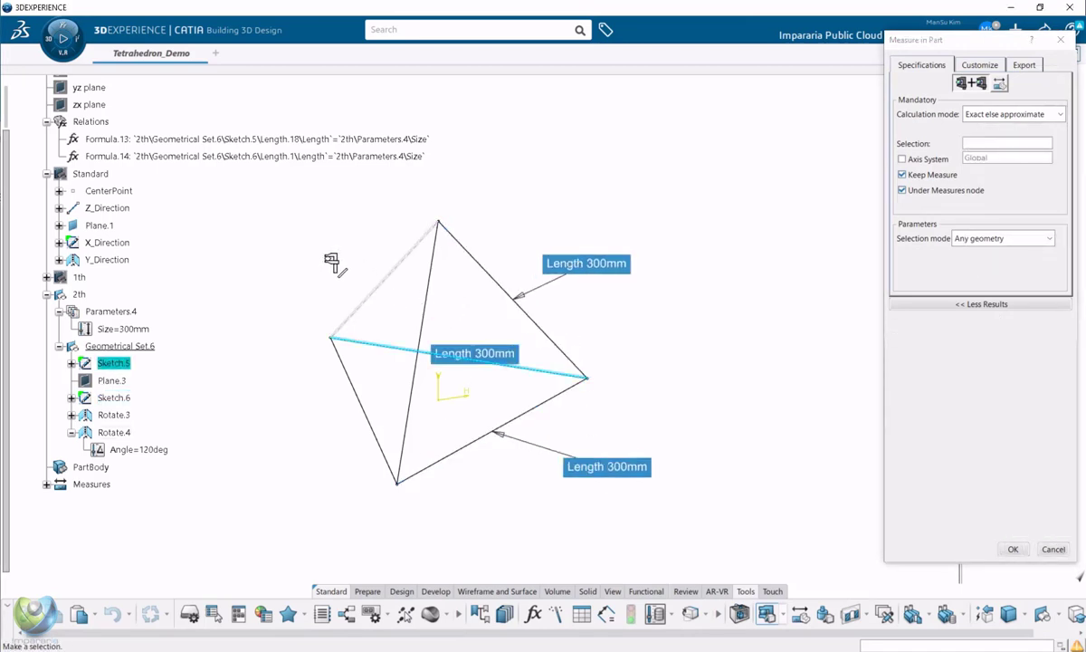
pyautogui.moveTo(323, 252); pyautogui.dragTo(565, 369, button='middle')
pyautogui.press('Escape')
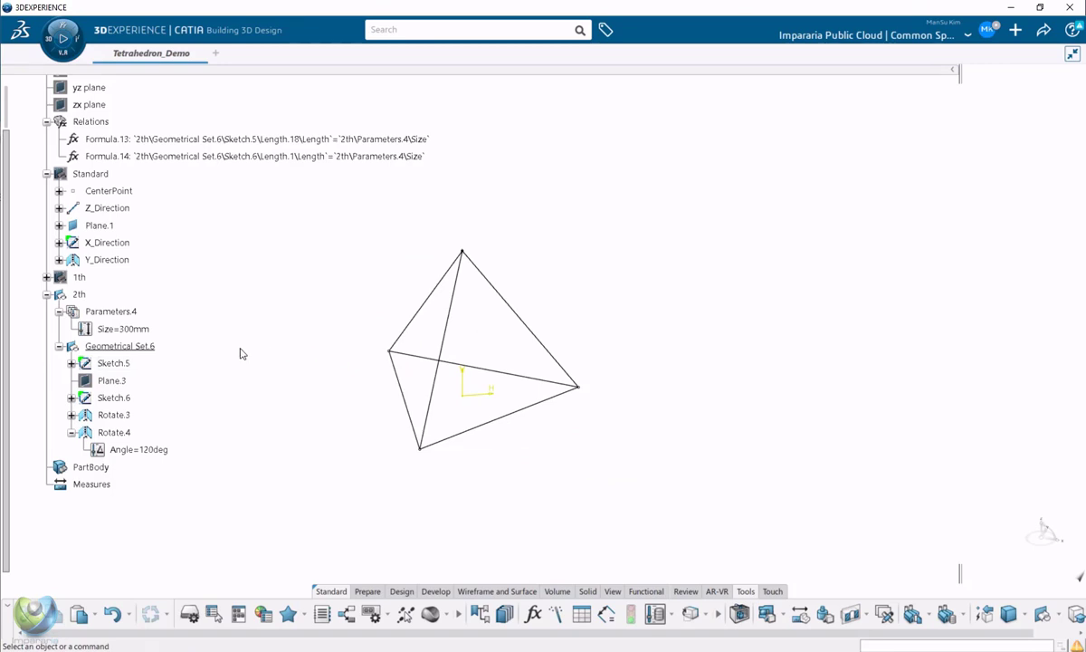
# Copy the root-level Relations node with its two Size formulas into the 2th geometrical set.
pyautogui.click(96, 120)
pyautogui.hotkey('ctrl', 'c')
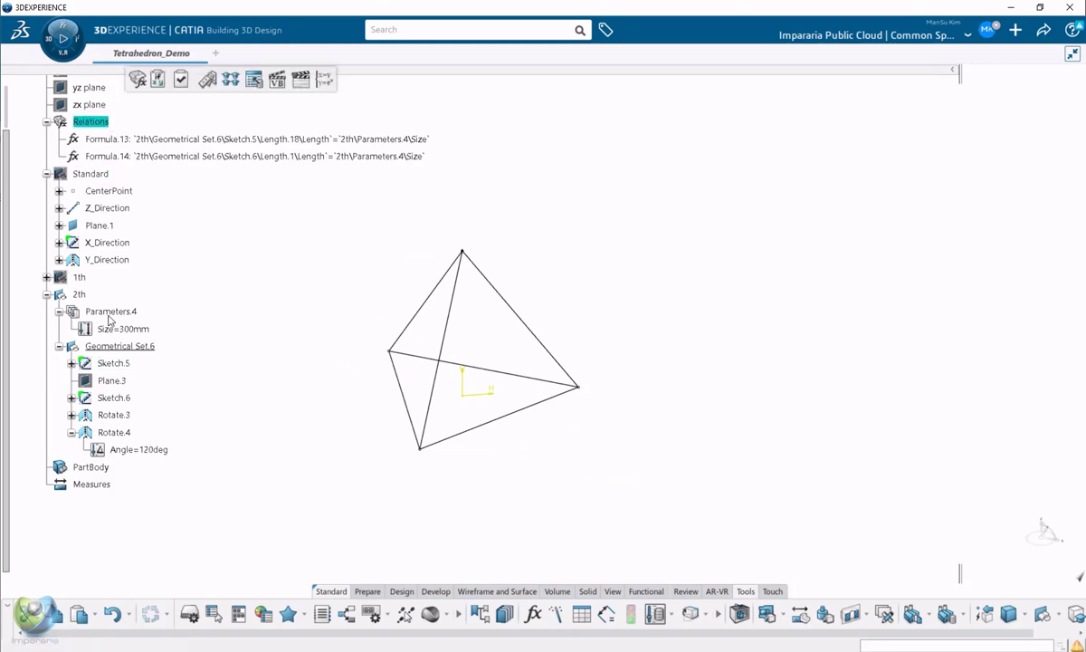
pyautogui.click(81, 295)
pyautogui.hotkey('ctrl', 'v')
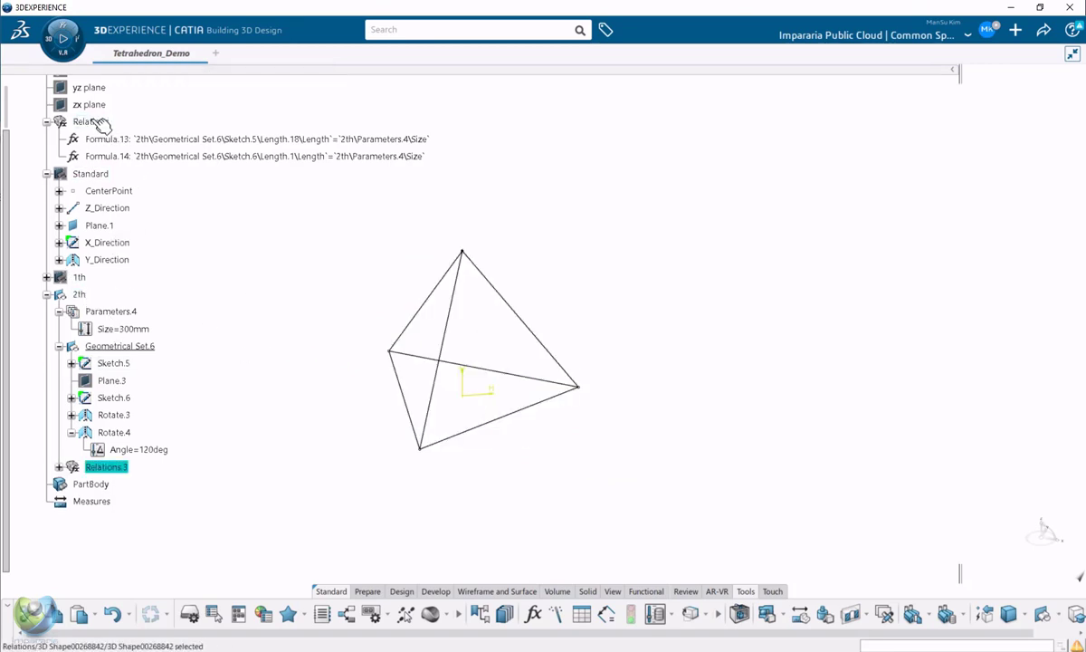
# Delete the original Formula.13 and Formula.14 from the root-level Relations node.
pyautogui.click(96, 121)
pyautogui.click(138, 140)
pyautogui.keyDown('shift'); pyautogui.click(140, 157); pyautogui.keyUp('shift')
pyautogui.press('Delete')
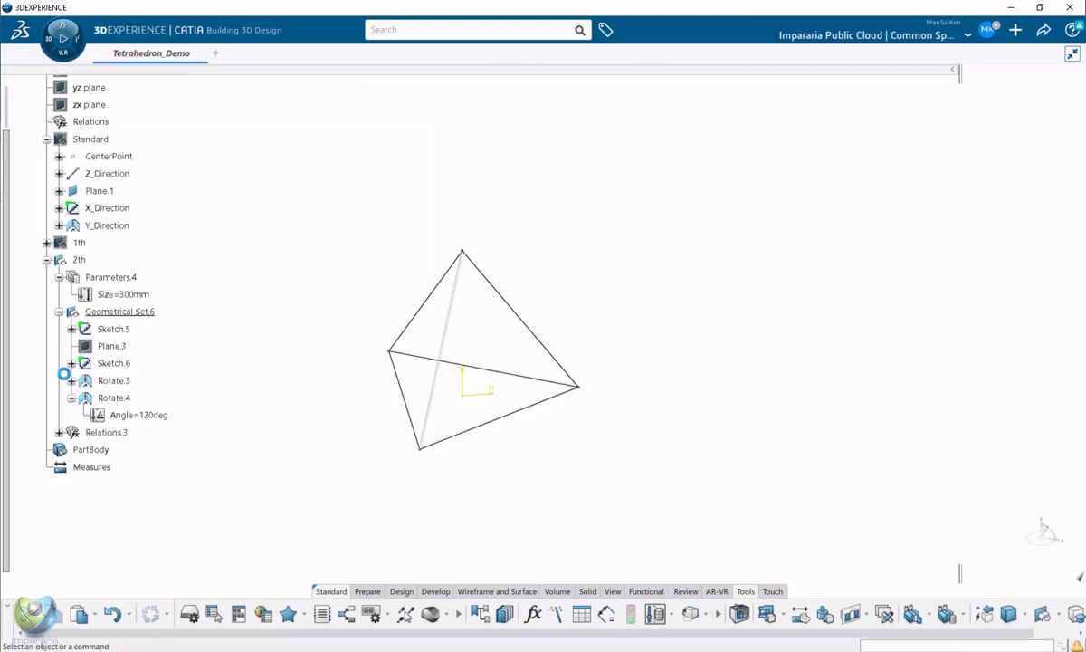
# Activate both copied formulas in Relations.3 that link the Sketch.5 and Sketch.6 lengths to the Size parameter.
pyautogui.click(58, 433)
pyautogui.click(133, 450)
pyautogui.keyDown('shift'); pyautogui.click(147, 466); pyautogui.keyUp('shift')
pyautogui.rightClick(145, 463)
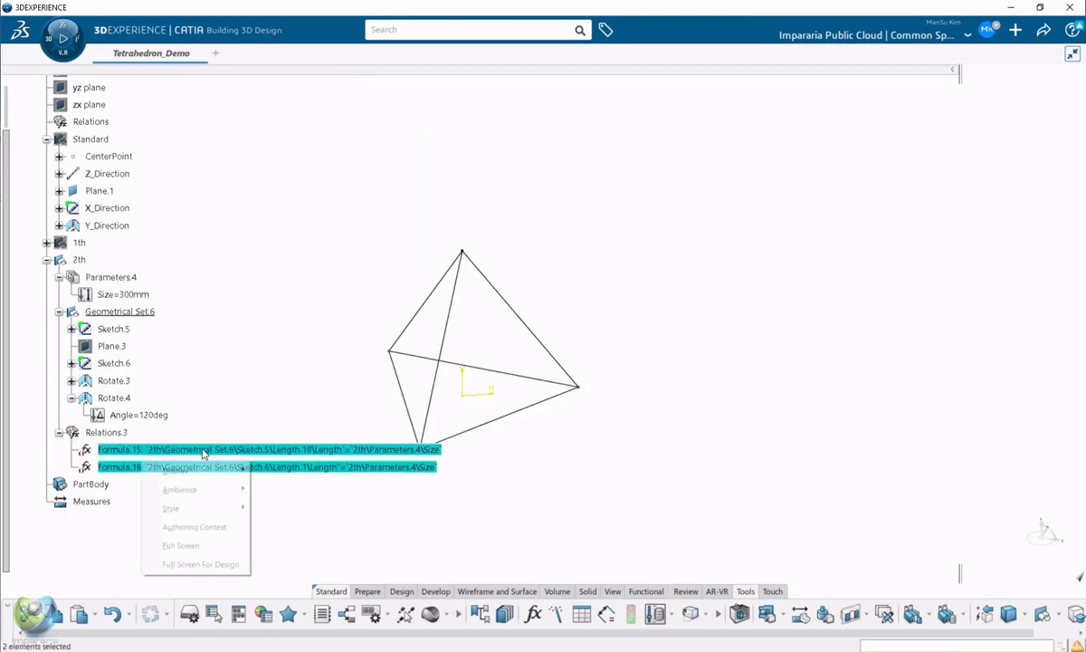
pyautogui.click(292, 405)
pyautogui.click(292, 404)
pyautogui.click(272, 449)
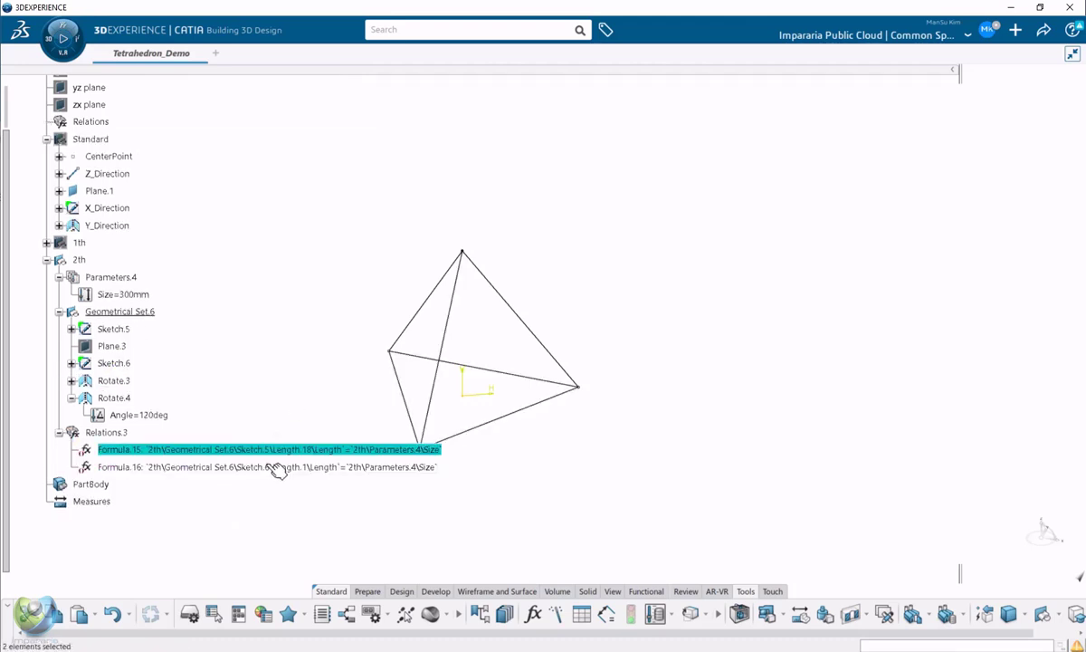
pyautogui.keyDown('ctrl'); pyautogui.click(274, 465); pyautogui.keyUp('ctrl')
pyautogui.rightClick(271, 464)
pyautogui.moveTo(335, 460)
pyautogui.click(435, 452)
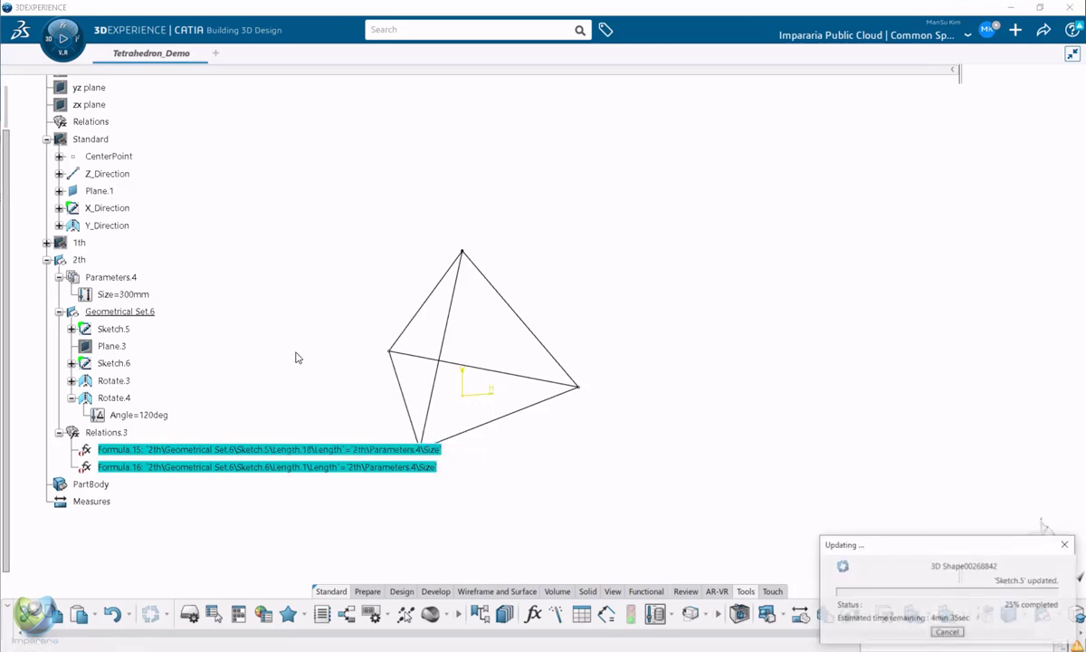
# Collapse the parameters, geometry and relations branches under 2th, and hide the 2th geometrical set.
pyautogui.click(58, 311)
pyautogui.click(58, 277)
pyautogui.moveTo(553, 473); pyautogui.dragTo(536, 449, button='middle')
pyautogui.click(57, 311)
pyautogui.rightClick(87, 259)
pyautogui.press('h')
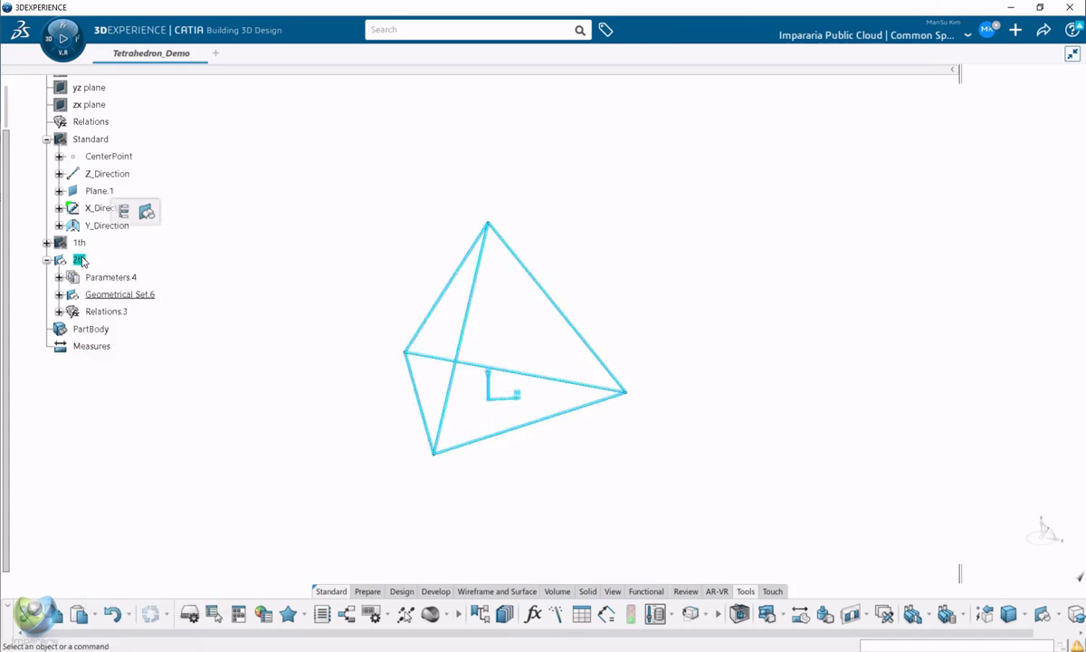
# Insert a new geometrical set directly under the 3D Shape and show the 2th set again.
pyautogui.scroll(2, 154, 270)
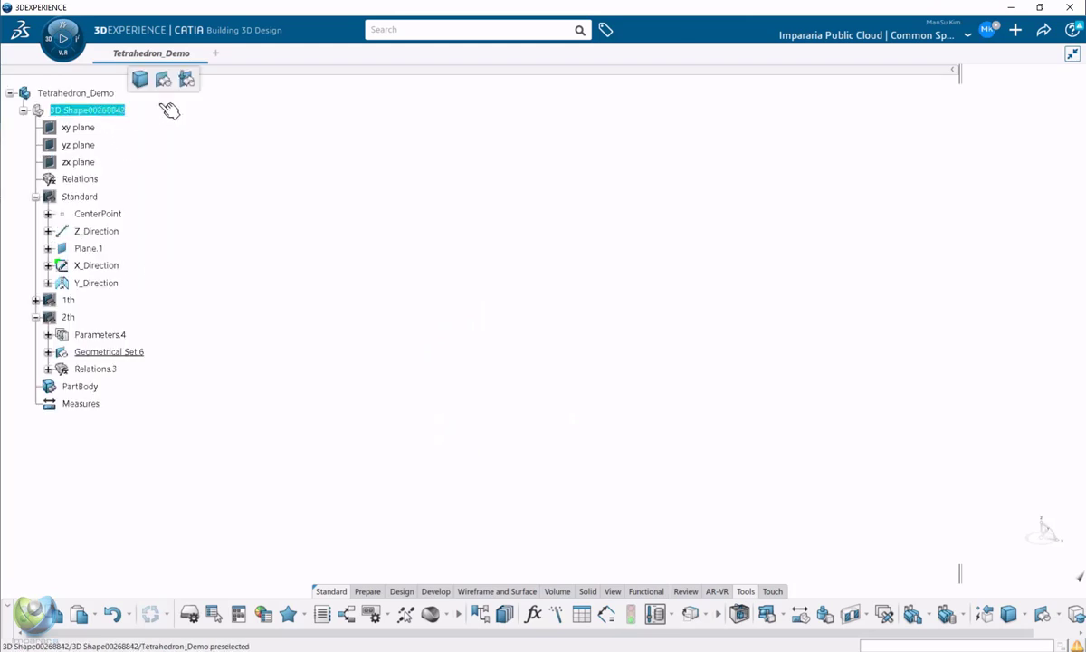
pyautogui.click(162, 80)
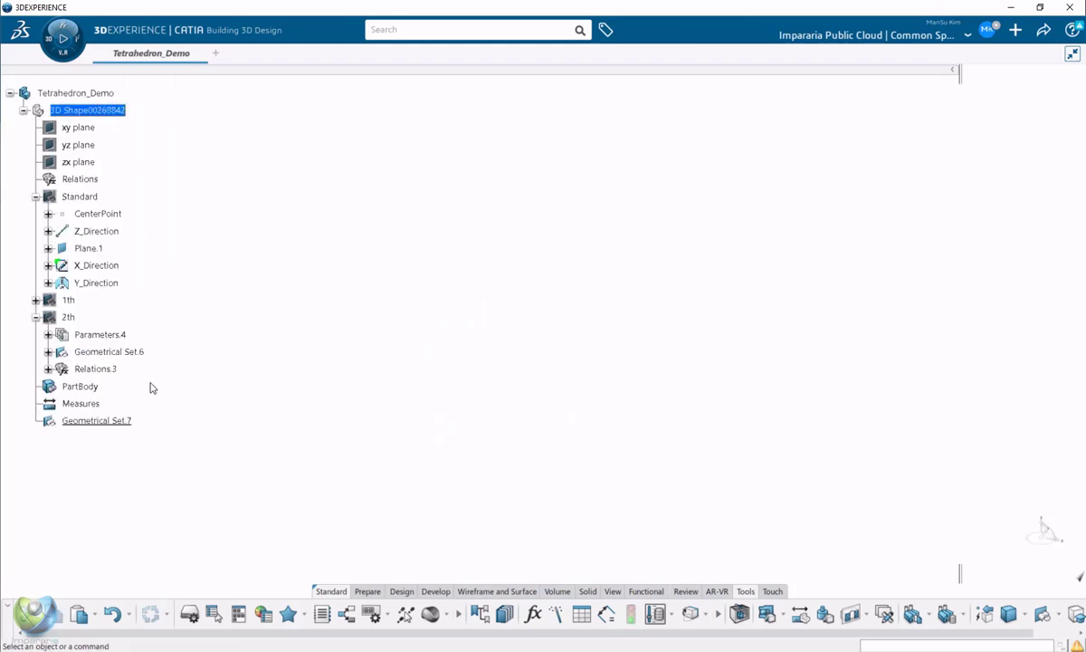
pyautogui.click(118, 426)
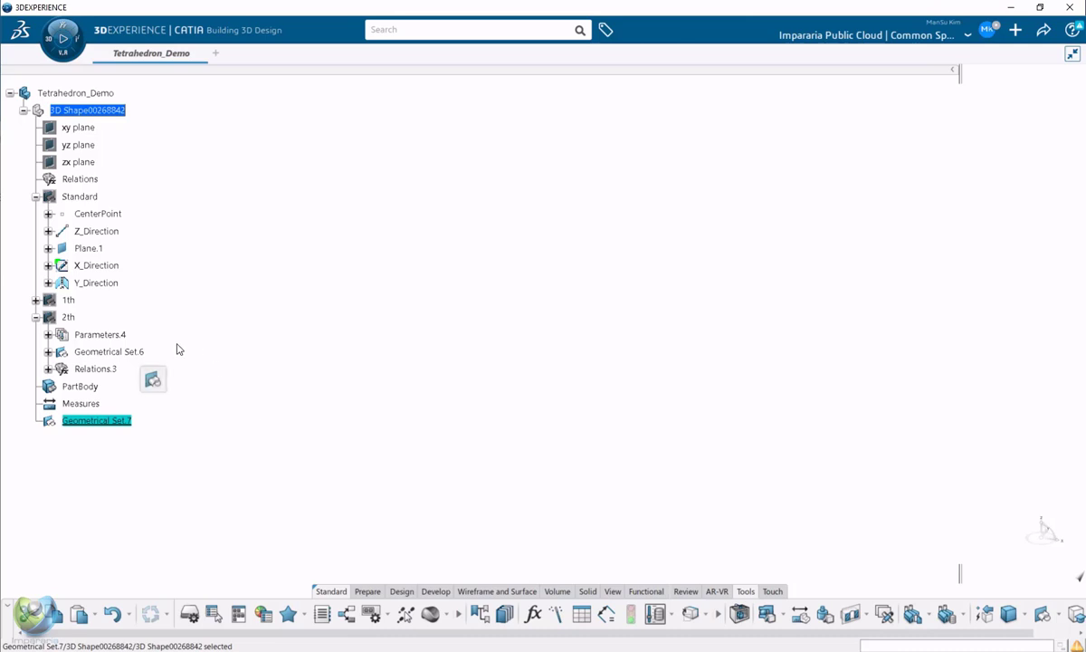
pyautogui.rightClick(70, 316)
pyautogui.click(79, 323)
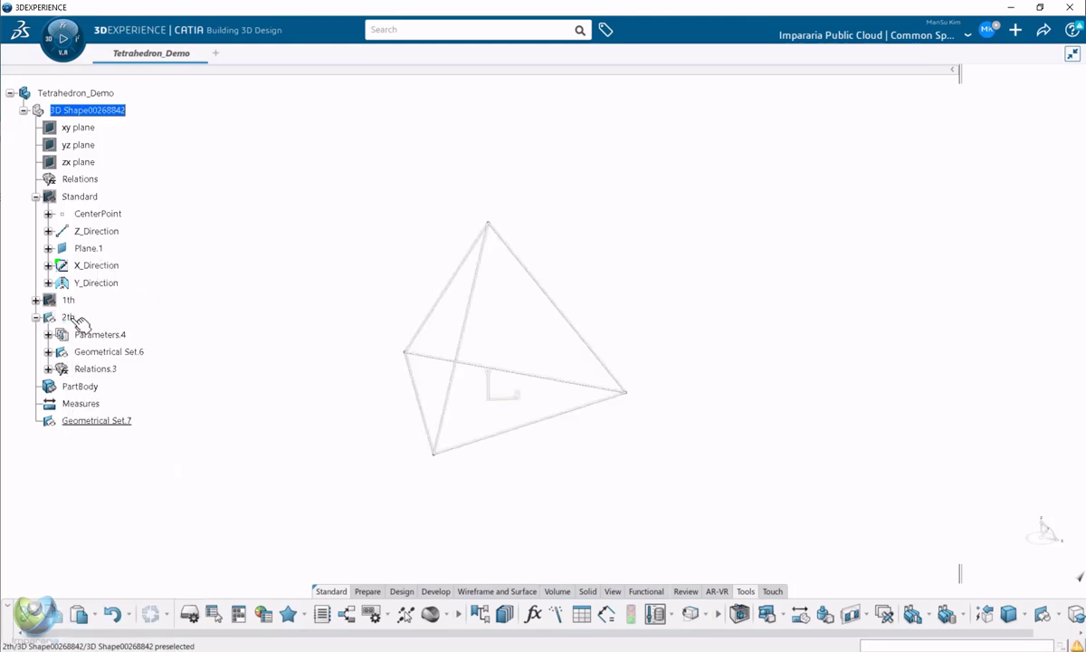
# Examine the slanted and base edges of the 2th tetrahedron from several viewpoints.
pyautogui.click(560, 311)
pyautogui.moveTo(638, 403); pyautogui.dragTo(603, 373, button='middle')
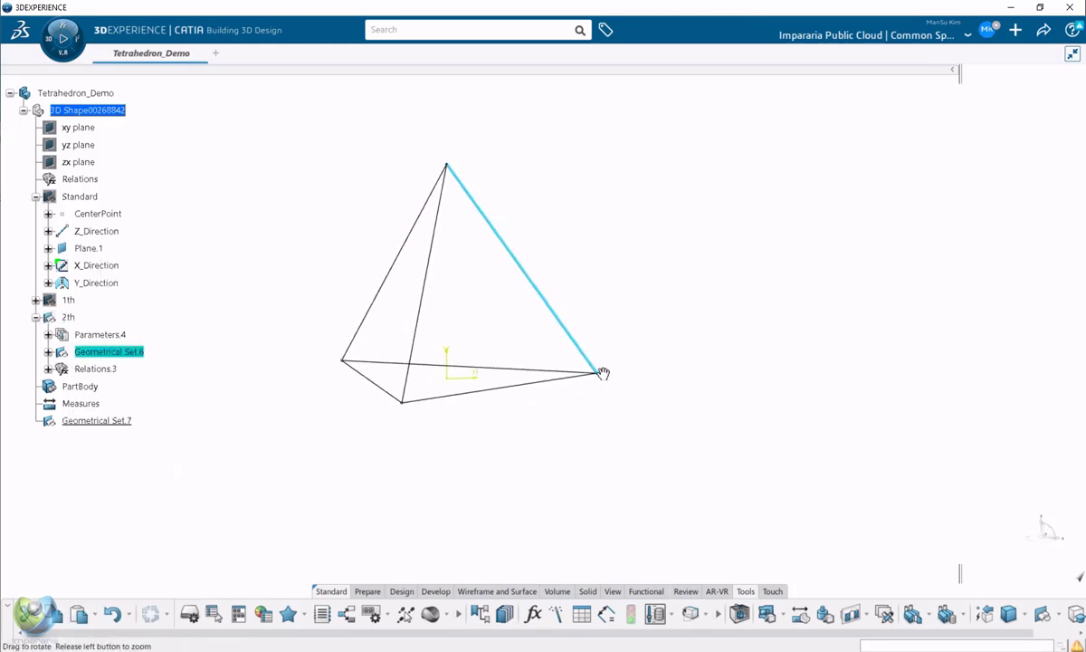
pyautogui.click(514, 247)
pyautogui.click(522, 260)
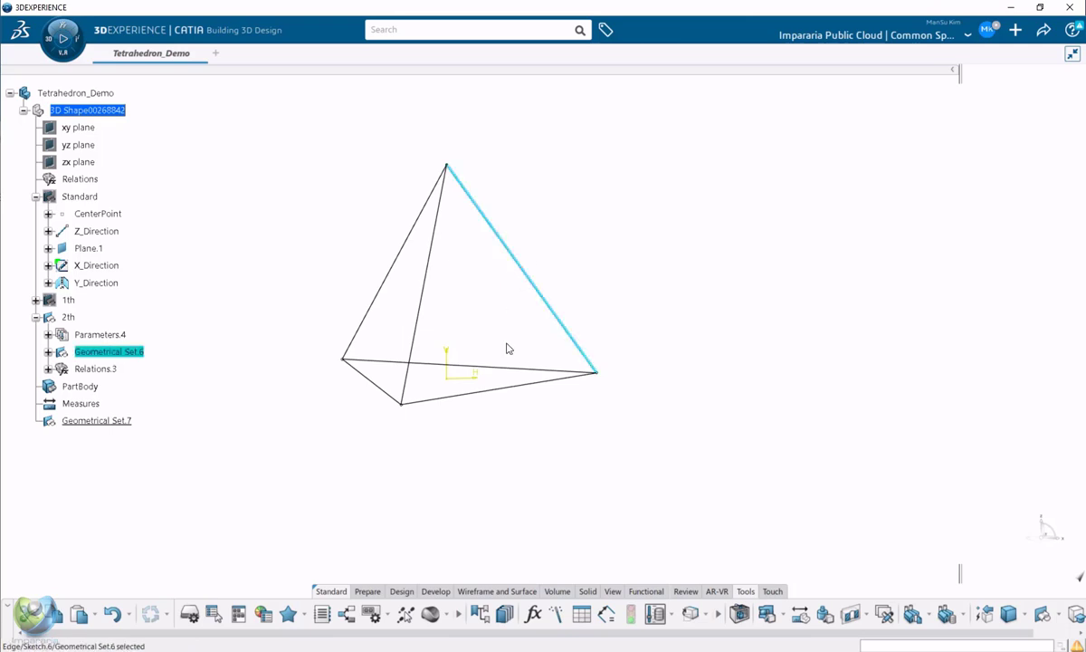
pyautogui.click(519, 371)
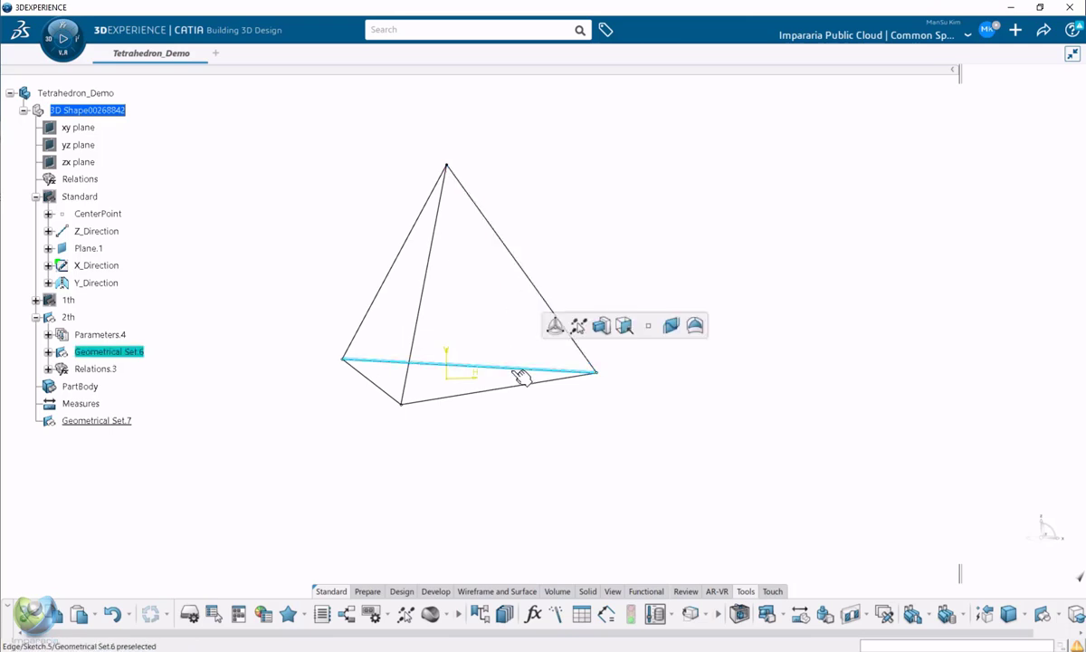
pyautogui.click(376, 382)
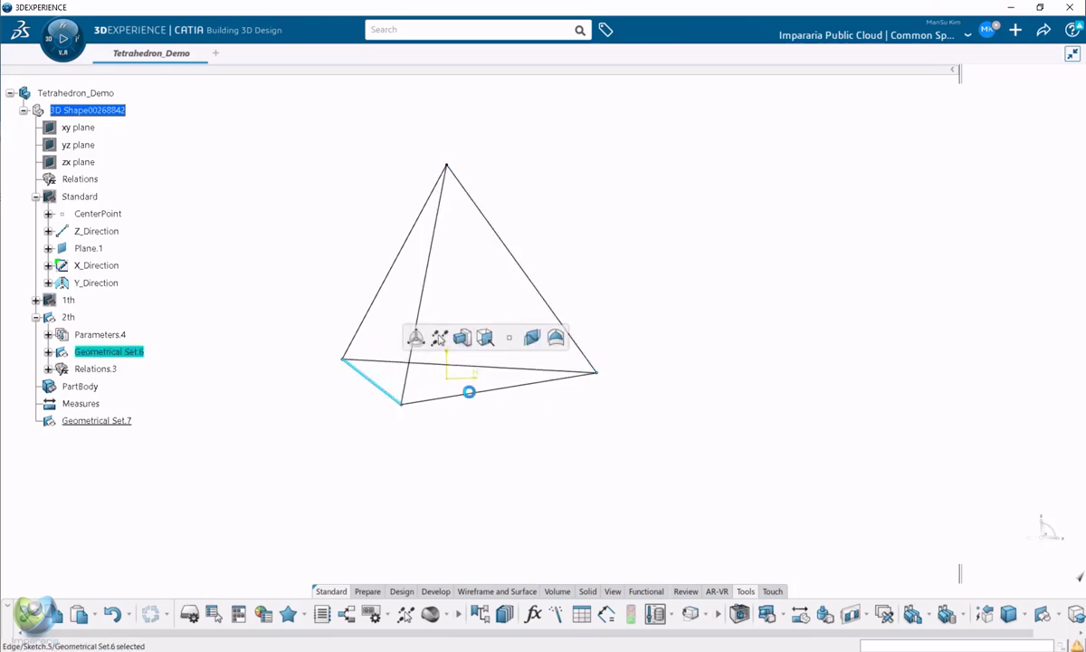
pyautogui.click(530, 417)
pyautogui.moveTo(531, 419); pyautogui.dragTo(550, 456, button='middle')
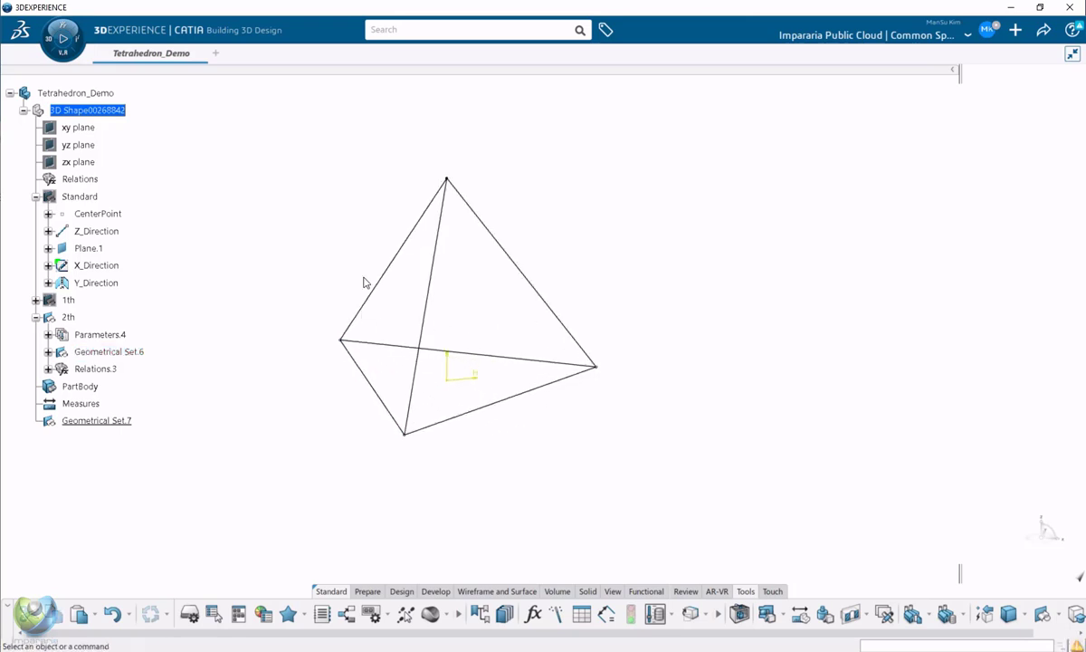
pyautogui.moveTo(507, 407)
pyautogui.mouseDown(button='middle')
pyautogui.moveTo(514, 419)
pyautogui.moveTo(504, 417)
pyautogui.moveTo(561, 410)
pyautogui.moveTo(515, 413)
pyautogui.mouseUp(button='middle')
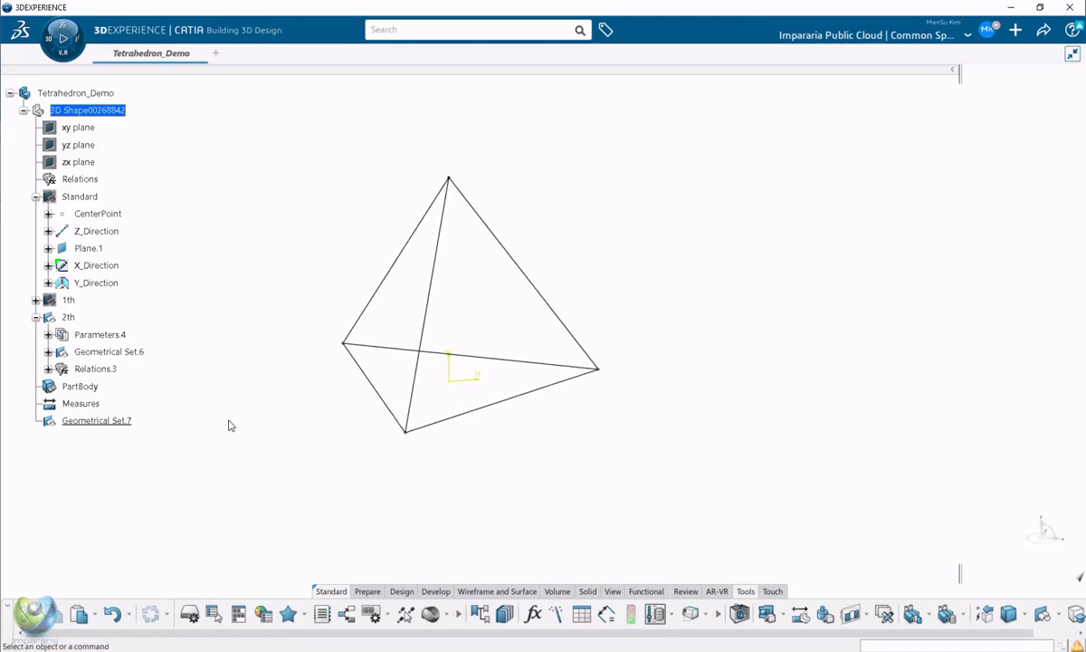
# Delete the Measures node and rename Geometrical Set.7 as 3th.
pyautogui.click(93, 404)
pyautogui.press('Delete')
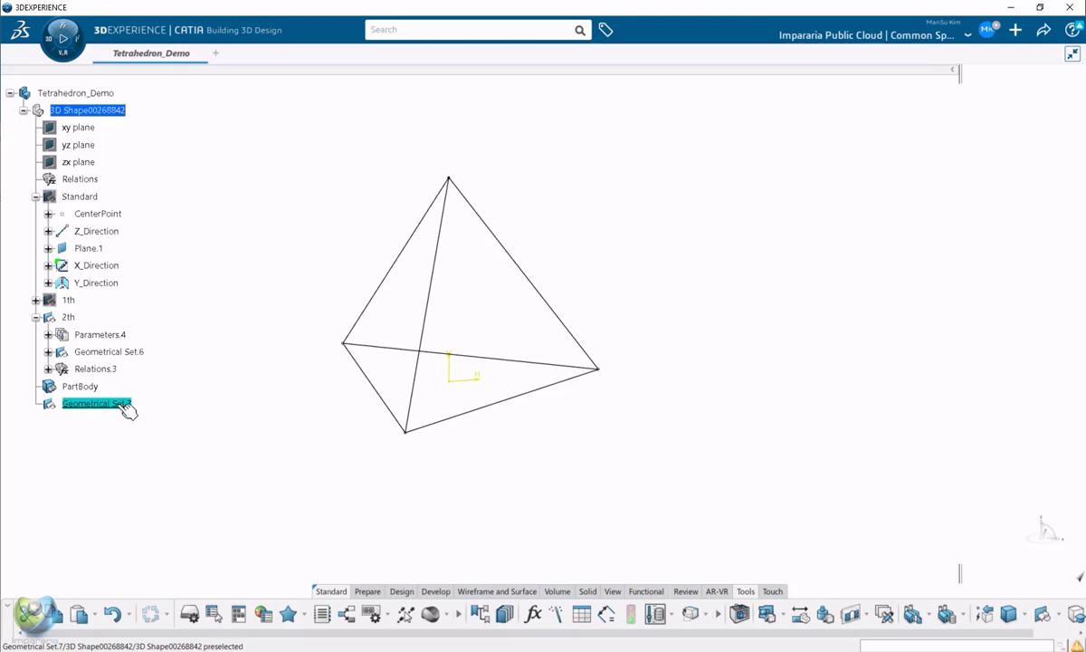
pyautogui.hotkey('alt', 'Return')
pyautogui.write('3t')
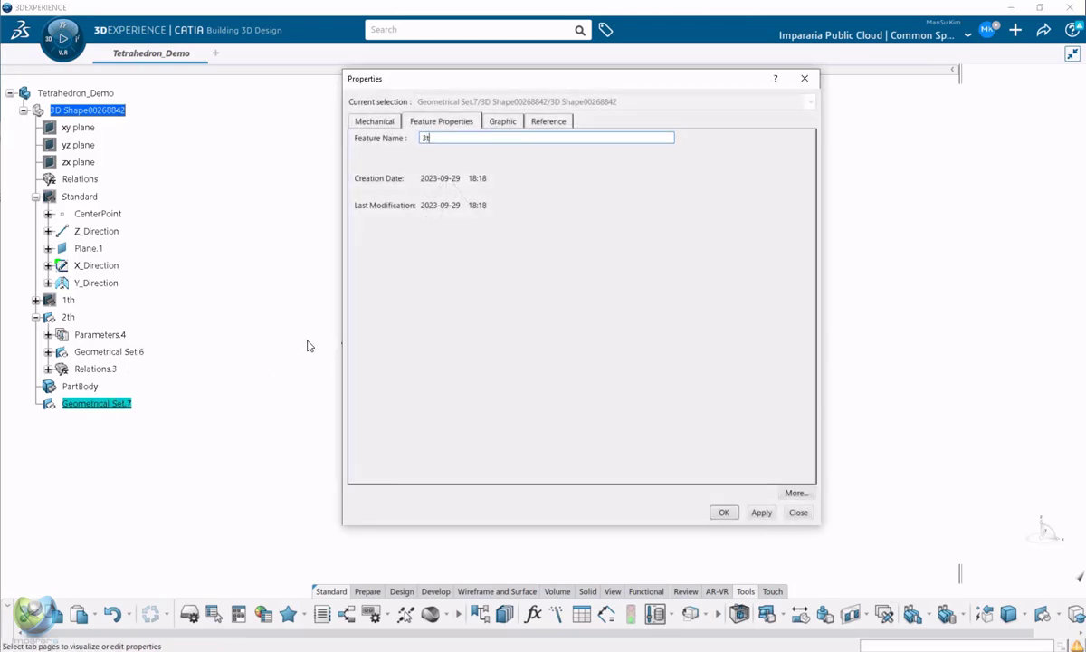
pyautogui.write('h')
pyautogui.press('Return')
# Examine the tetrahedron from the side, comparing the Sketch.6 edge with the opposite rotated edges and the base.
pyautogui.moveTo(533, 464); pyautogui.dragTo(541, 398, button='middle')
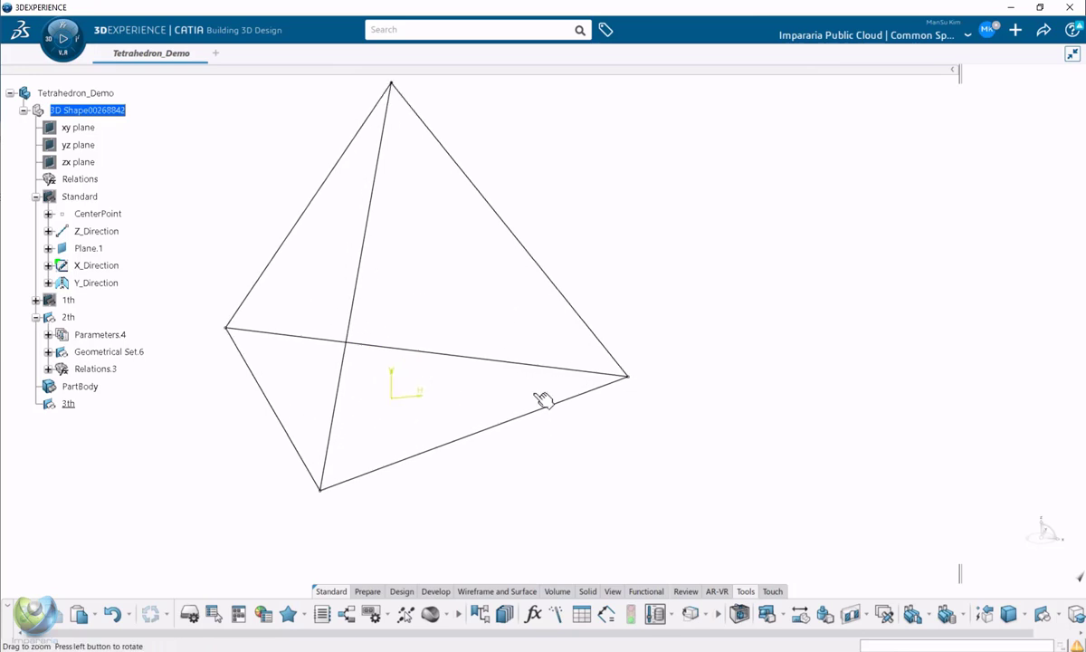
pyautogui.click(545, 311)
pyautogui.moveTo(511, 346); pyautogui.dragTo(484, 252, button='middle')
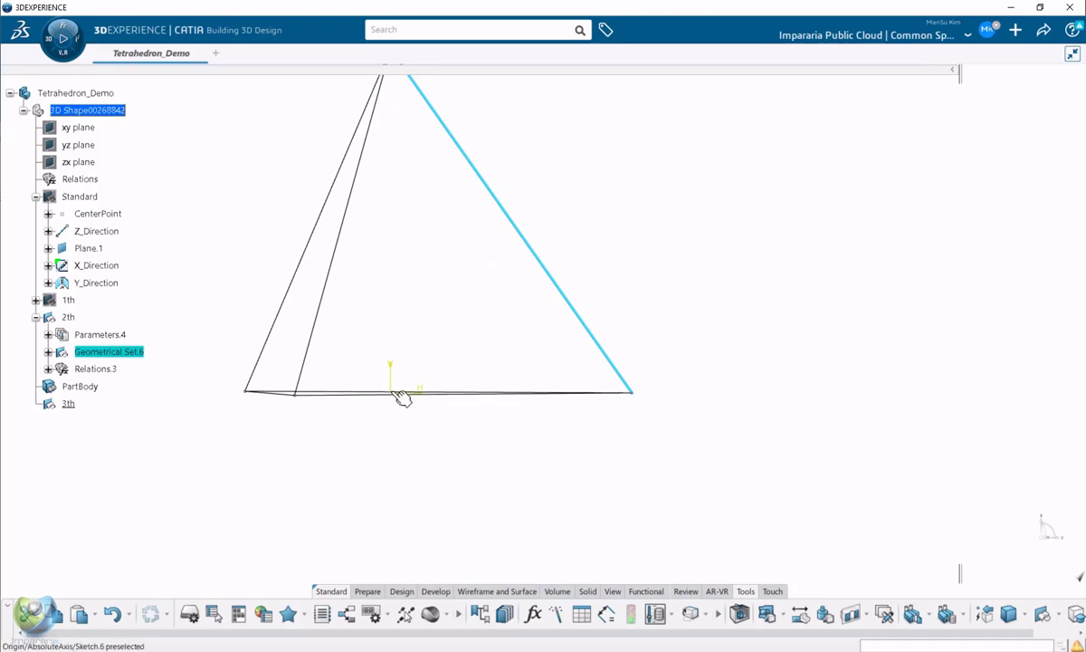
pyautogui.moveTo(395, 388)
pyautogui.mouseDown(button='middle')
pyautogui.moveTo(410, 390)
pyautogui.moveTo(400, 396)
pyautogui.mouseUp(button='middle')
pyautogui.moveTo(434, 348)
pyautogui.mouseDown(button='middle')
pyautogui.moveTo(449, 351)
pyautogui.moveTo(438, 357)
pyautogui.mouseUp(button='middle')
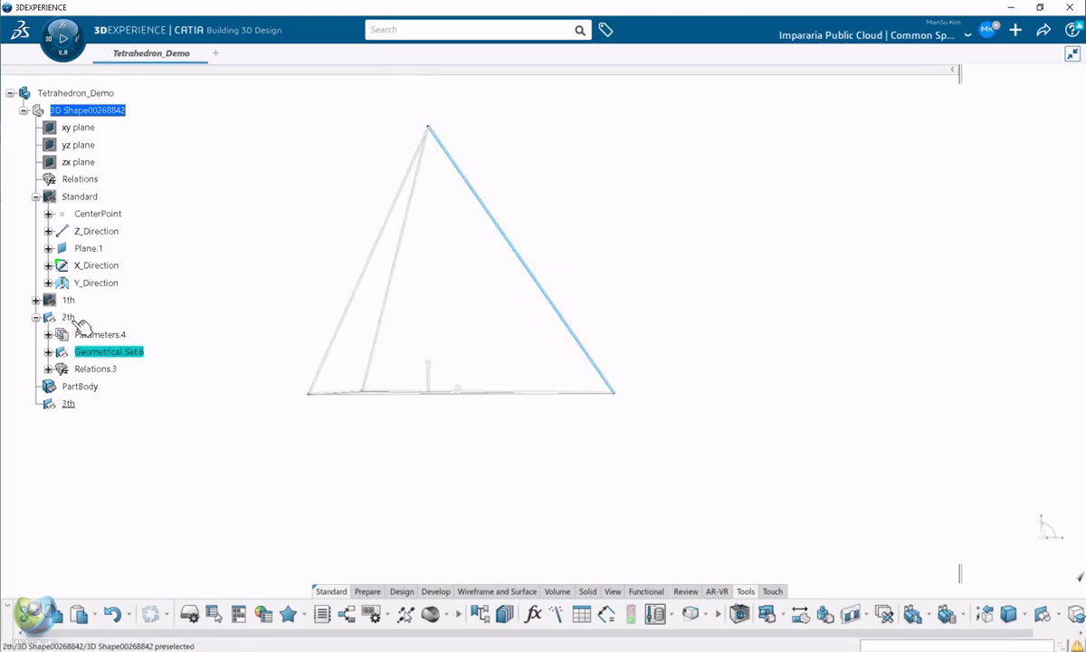
pyautogui.moveTo(525, 373)
pyautogui.mouseDown(button='middle')
pyautogui.moveTo(465, 375)
pyautogui.moveTo(485, 379)
pyautogui.moveTo(485, 346)
pyautogui.moveTo(500, 366)
pyautogui.moveTo(487, 366)
pyautogui.moveTo(501, 364)
pyautogui.mouseUp(button='middle')
pyautogui.click(539, 309)
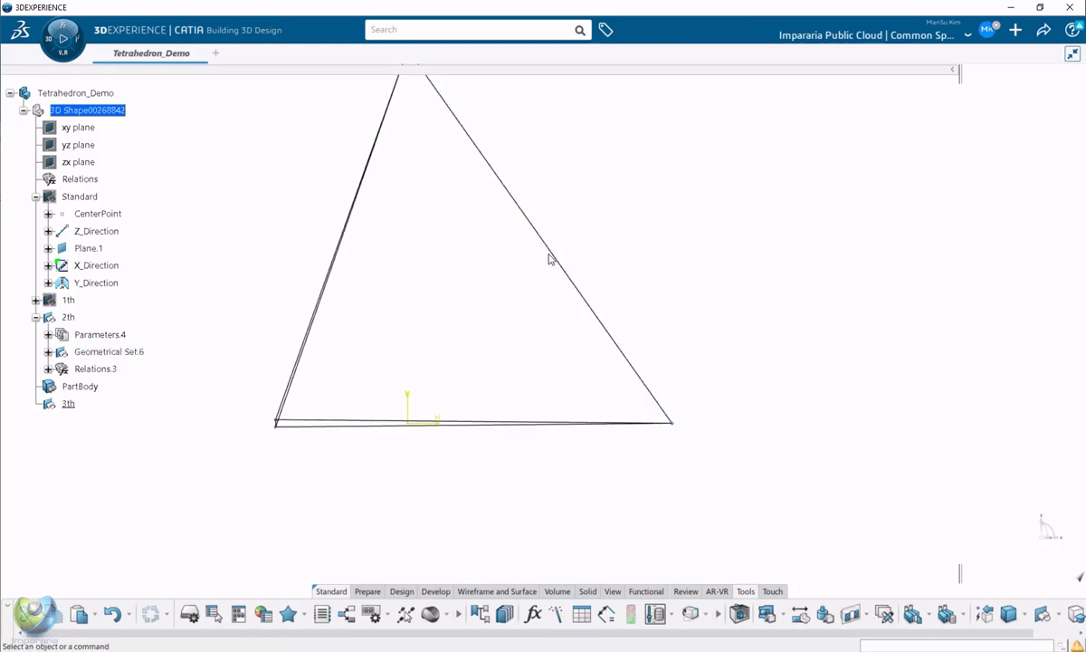
pyautogui.click(551, 255)
pyautogui.moveTo(418, 315); pyautogui.dragTo(458, 329, button='middle')
pyautogui.click(389, 243)
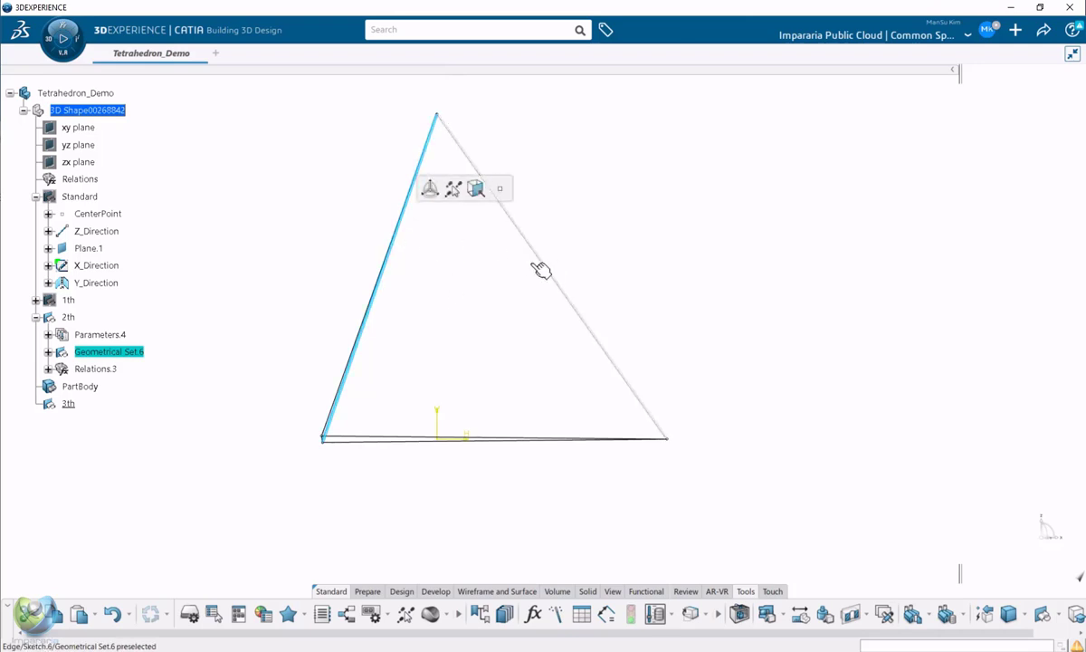
pyautogui.moveTo(478, 301); pyautogui.dragTo(439, 337, button='middle')
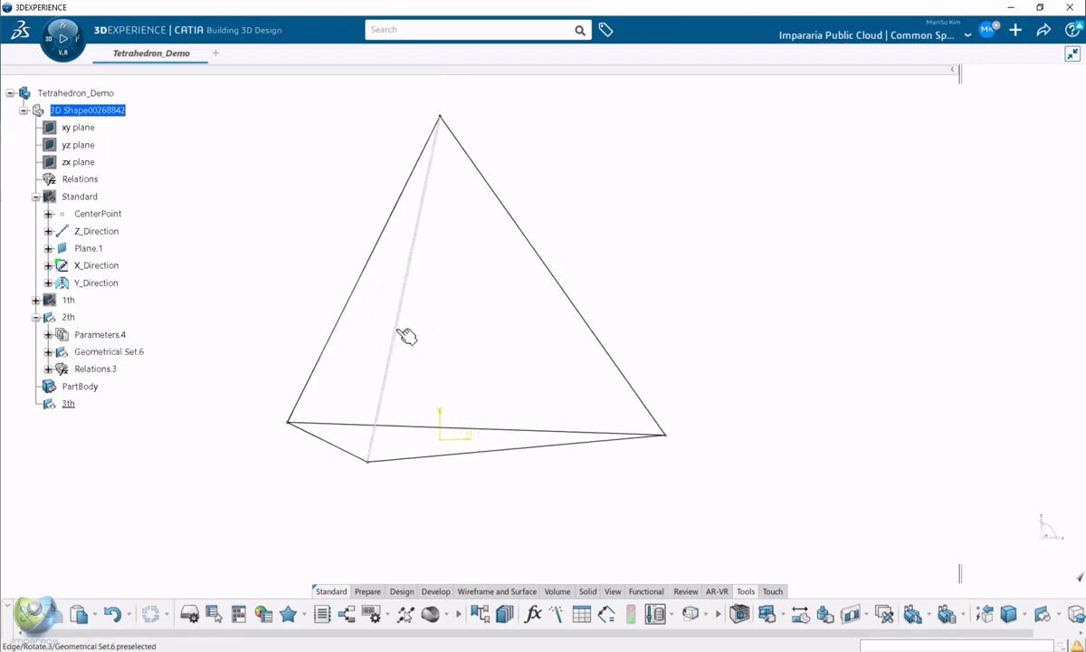
pyautogui.moveTo(517, 379); pyautogui.dragTo(552, 437, button='middle')
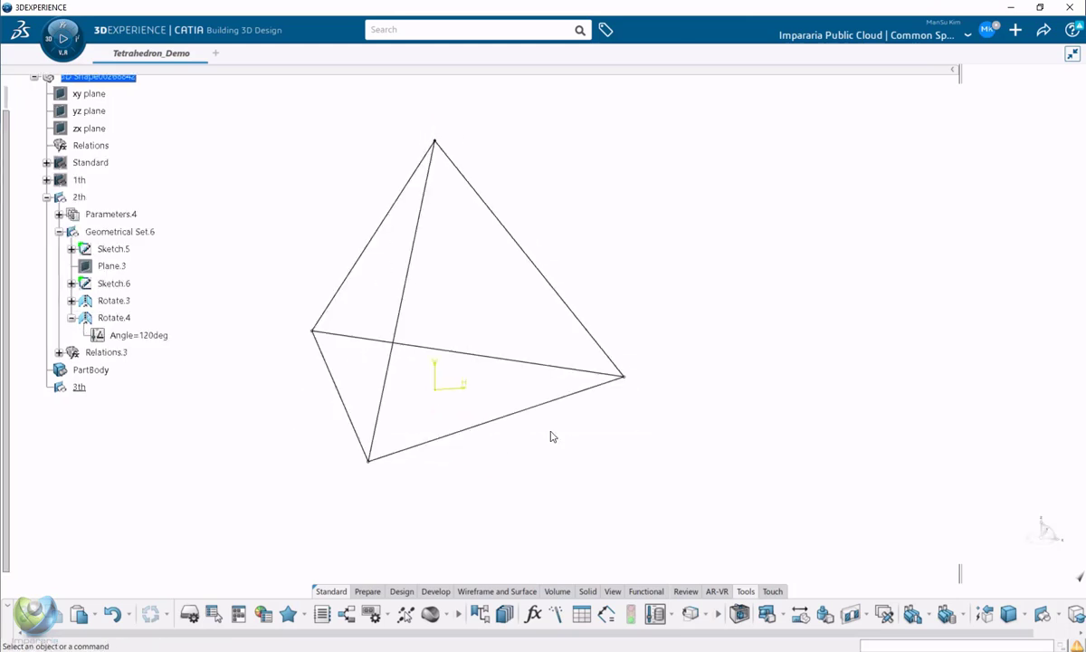
# Open Sketch.5 of the 2th set and examine its inner and outer construction circles relative to the base triangle.
pyautogui.doubleClick(114, 249)
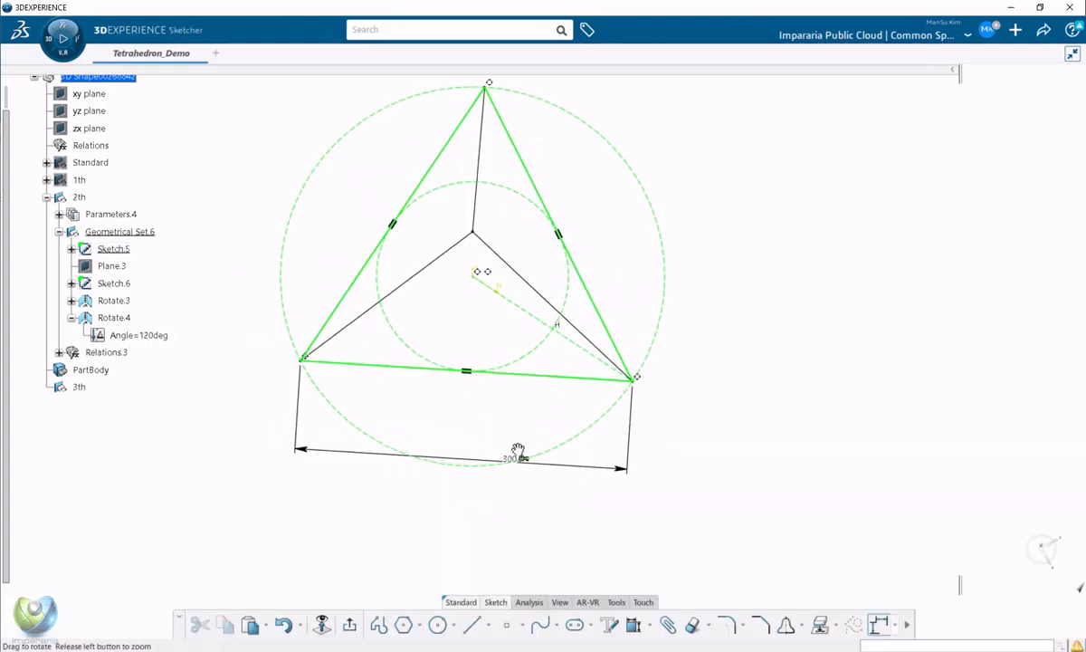
pyautogui.moveTo(393, 283); pyautogui.dragTo(368, 335, button='middle')
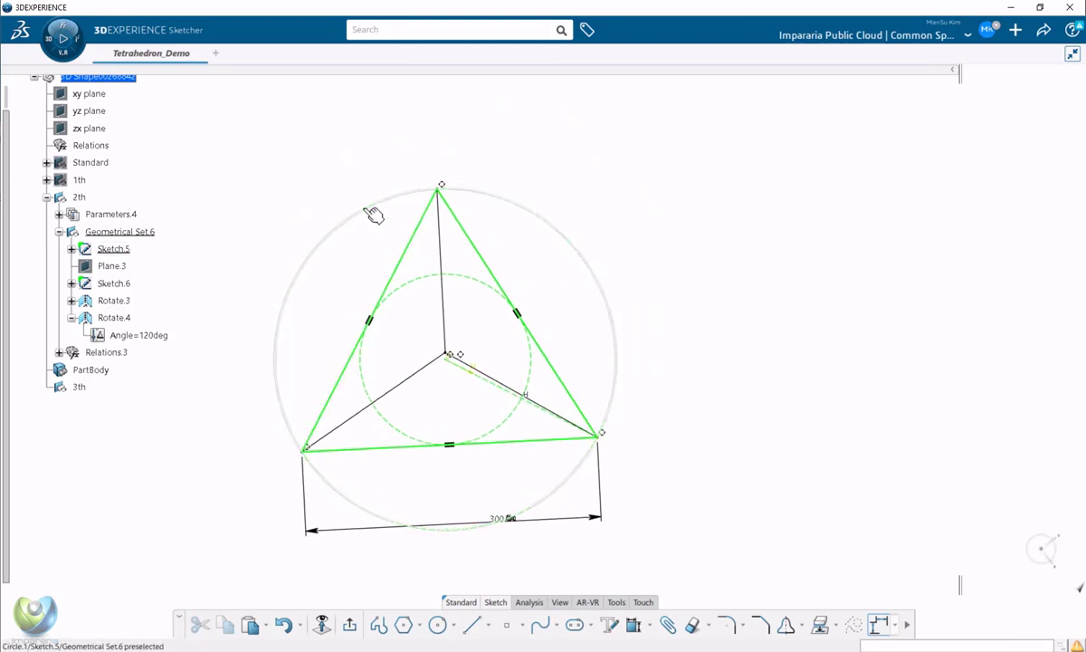
pyautogui.click(432, 279)
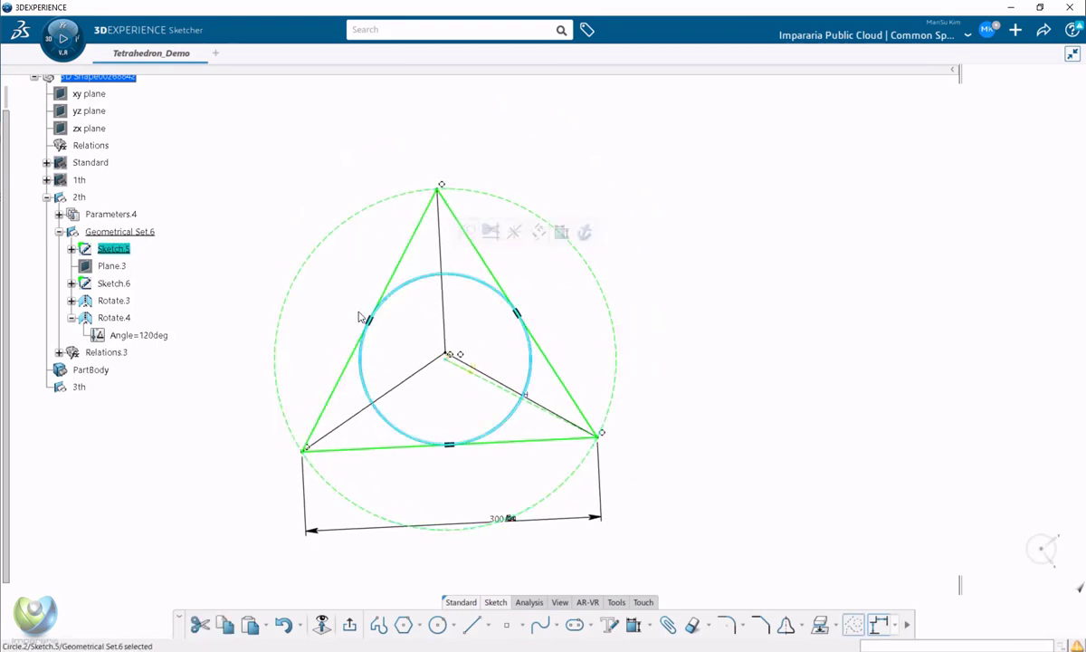
pyautogui.moveTo(596, 346)
pyautogui.mouseDown(button='middle')
pyautogui.moveTo(603, 230)
pyautogui.moveTo(577, 344)
pyautogui.moveTo(604, 289)
pyautogui.moveTo(590, 280)
pyautogui.mouseUp(button='middle')
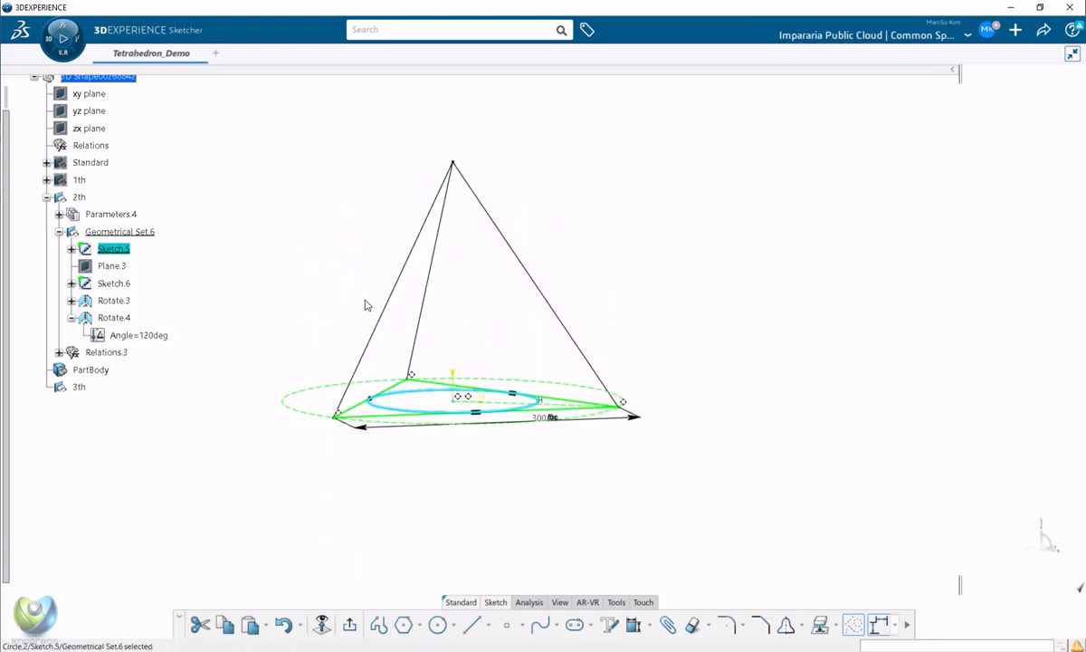
pyautogui.moveTo(544, 351)
pyautogui.mouseDown(button='middle')
pyautogui.moveTo(529, 376)
pyautogui.moveTo(417, 388)
pyautogui.mouseUp(button='middle')
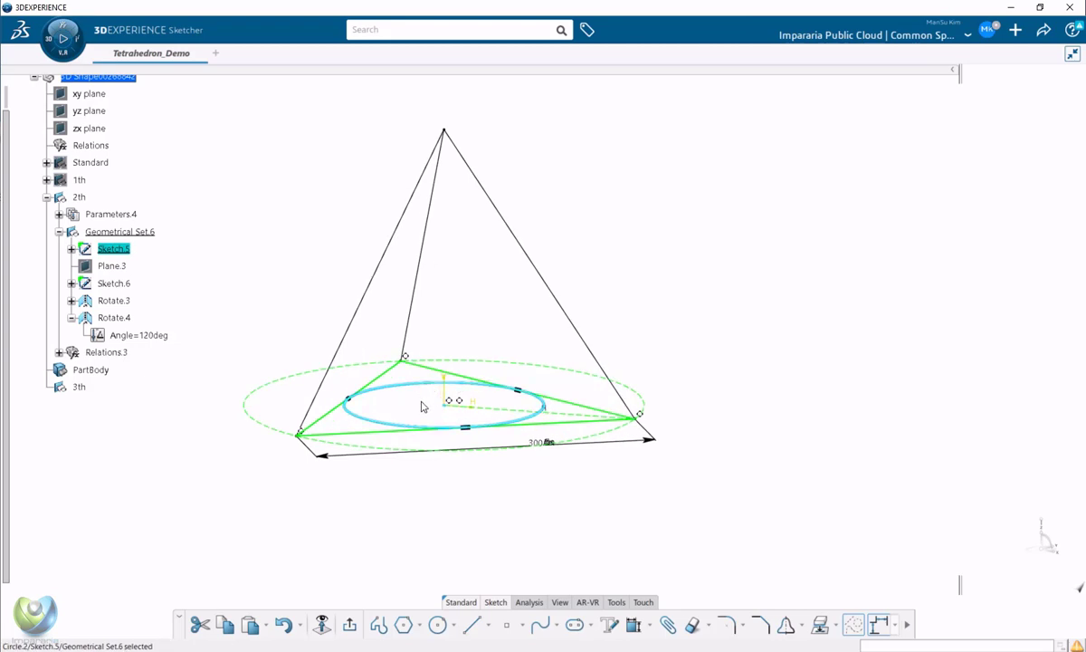
pyautogui.click(421, 401)
pyautogui.click(469, 364)
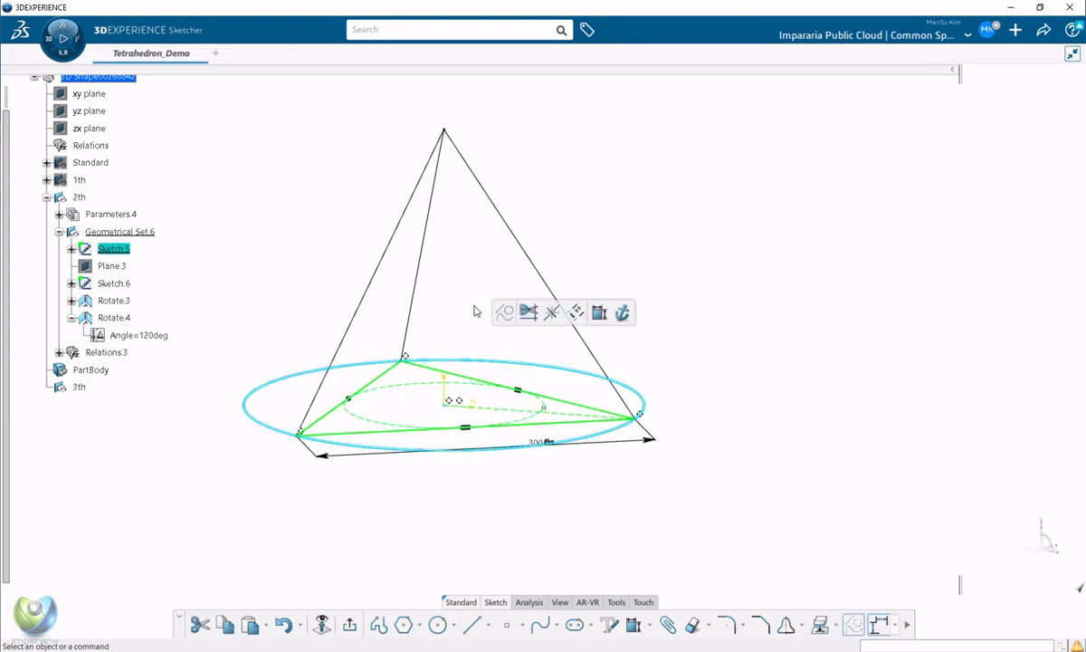
pyautogui.click(417, 388)
# Examine the tetrahedron's base plane and circles edge-on and obliquely, comparing the outer corner with the opposite base edge.
pyautogui.moveTo(602, 490)
pyautogui.mouseDown(button='middle')
pyautogui.moveTo(729, 415)
pyautogui.moveTo(594, 460)
pyautogui.moveTo(584, 453)
pyautogui.mouseUp(button='middle')
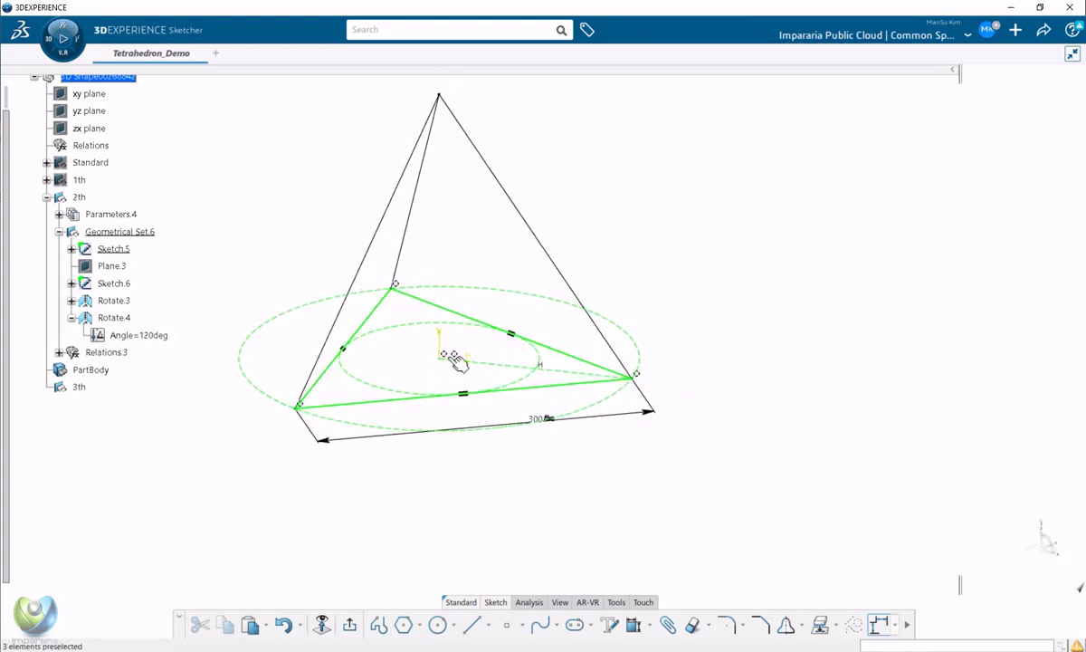
pyautogui.moveTo(491, 448); pyautogui.dragTo(497, 437, button='middle')
pyautogui.moveTo(443, 374); pyautogui.dragTo(521, 298, button='middle')
pyautogui.moveTo(514, 292); pyautogui.dragTo(335, 368, button='middle')
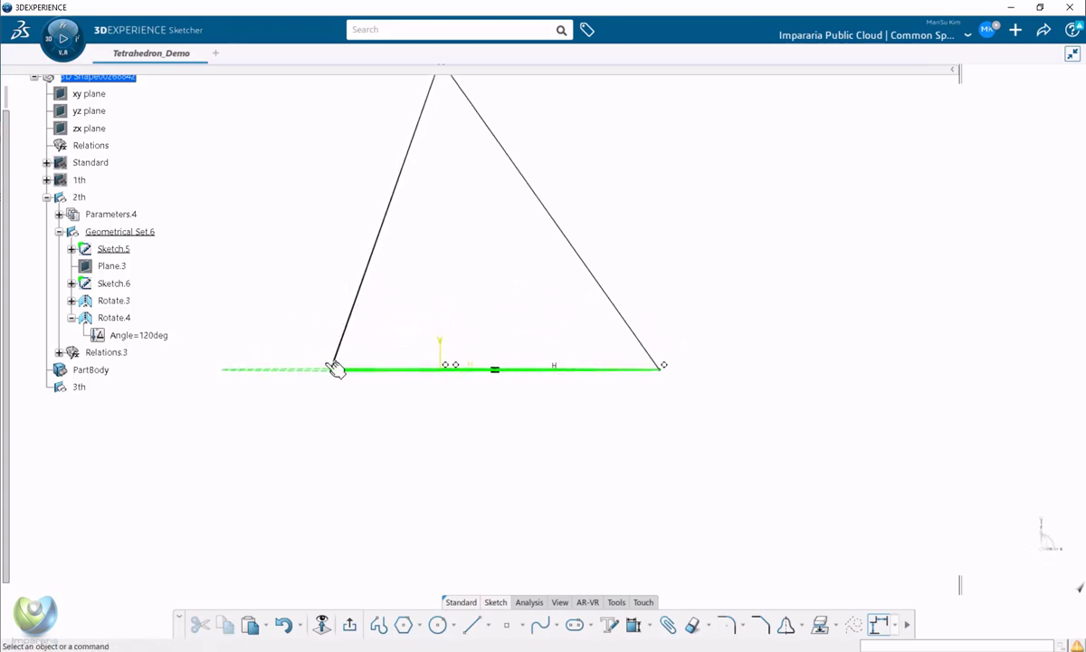
pyautogui.moveTo(365, 364)
pyautogui.mouseDown(button='middle')
pyautogui.moveTo(418, 382)
pyautogui.moveTo(356, 390)
pyautogui.moveTo(368, 346)
pyautogui.moveTo(371, 361)
pyautogui.moveTo(634, 380)
pyautogui.mouseUp(button='middle')
pyautogui.click(379, 366)
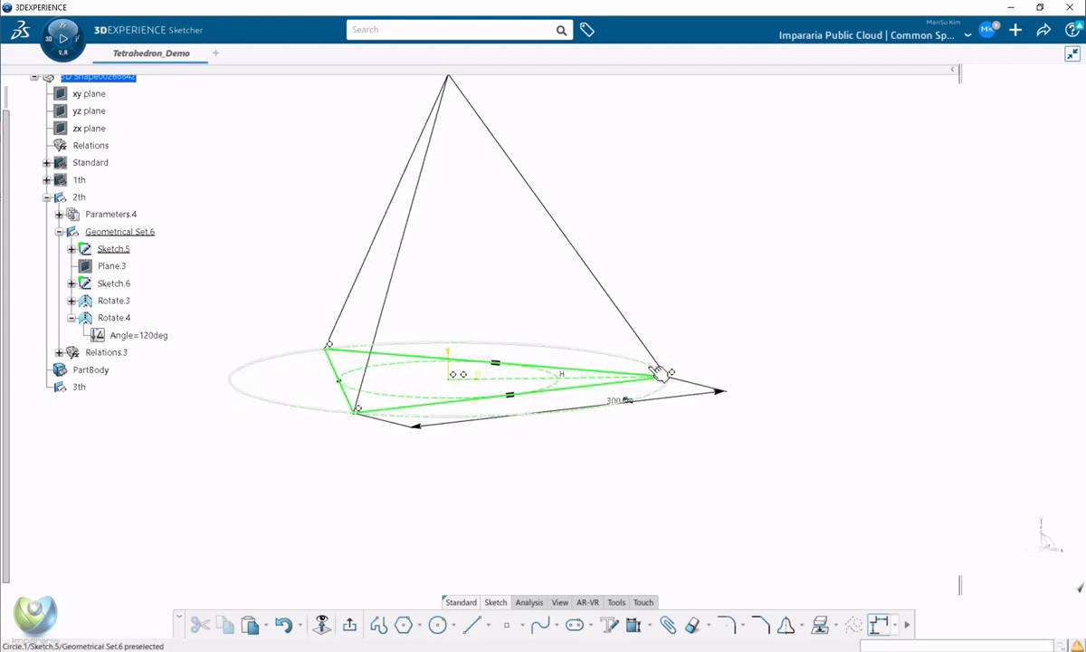
pyautogui.click(660, 374)
pyautogui.moveTo(598, 435)
pyautogui.mouseDown(button='middle')
pyautogui.moveTo(594, 383)
pyautogui.moveTo(594, 395)
pyautogui.moveTo(589, 385)
pyautogui.moveTo(444, 410)
pyautogui.moveTo(91, 387)
pyautogui.mouseUp(button='middle')
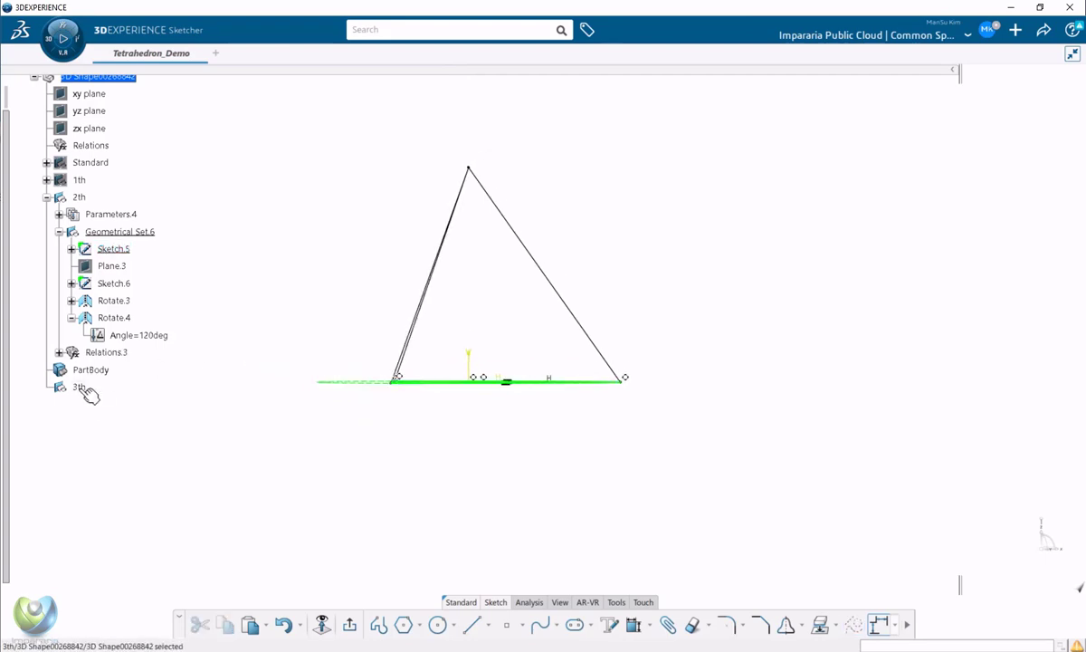
# Show the Standard geometrical set and hide the 2th set.
pyautogui.rightClick(87, 389)
pyautogui.press('Escape')
pyautogui.rightClick(94, 164)
pyautogui.press('h')
pyautogui.click(91, 164)
pyautogui.moveTo(484, 444); pyautogui.dragTo(462, 477, button='middle')
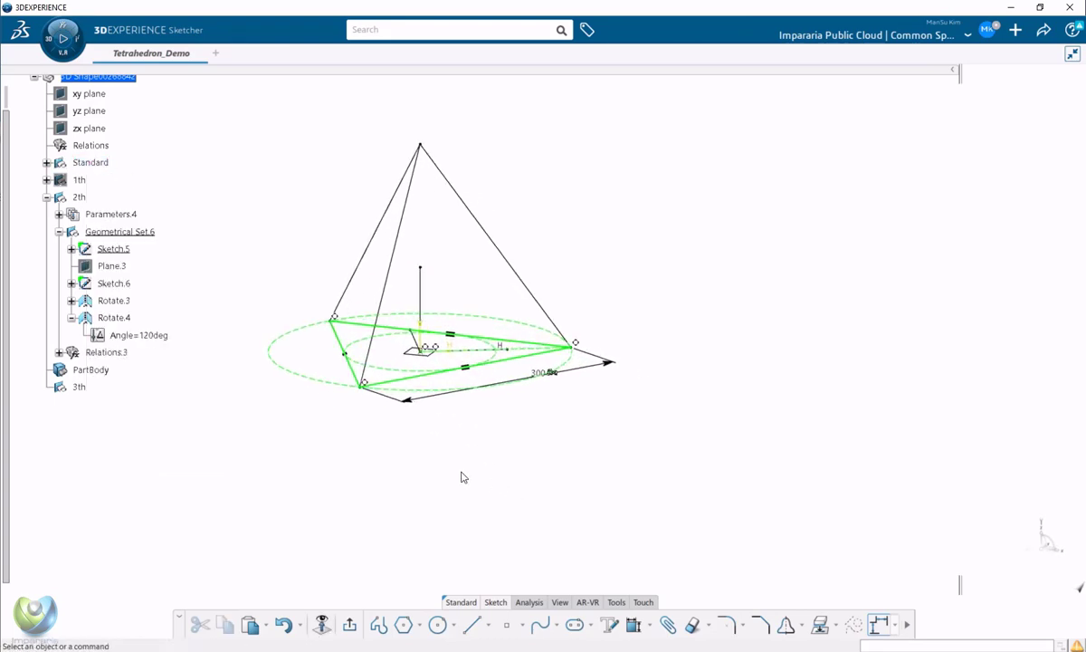
pyautogui.rightClick(80, 198)
pyautogui.press('h')
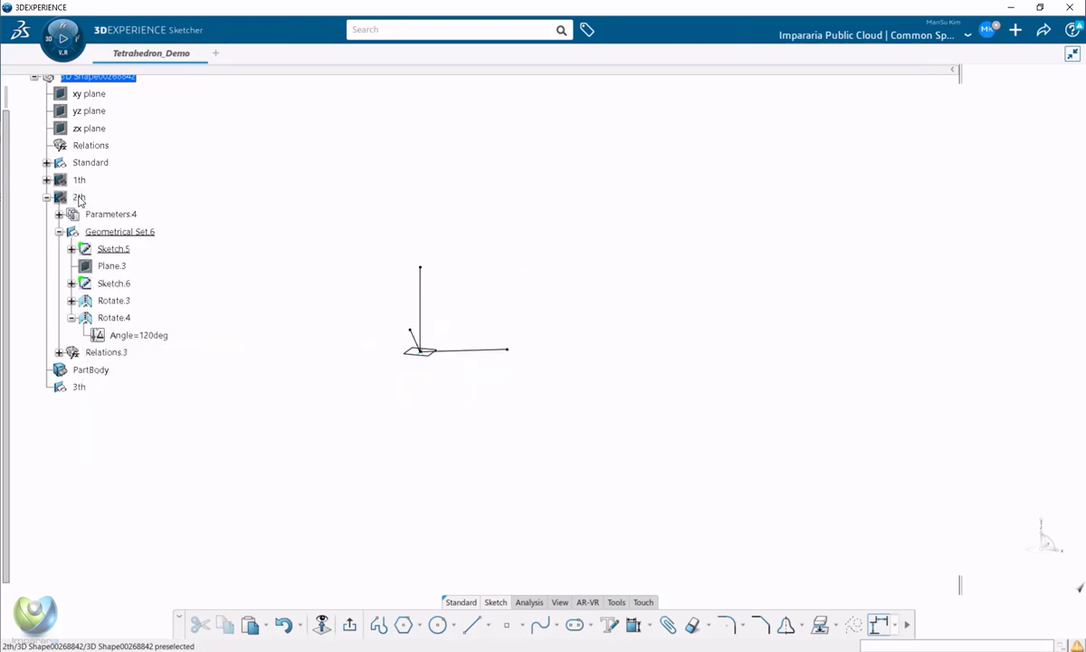
# Make the Standard set the current work object and create a plane normal to X_Direction through CenterPoint.
pyautogui.moveTo(454, 413); pyautogui.dragTo(464, 403, button='middle')
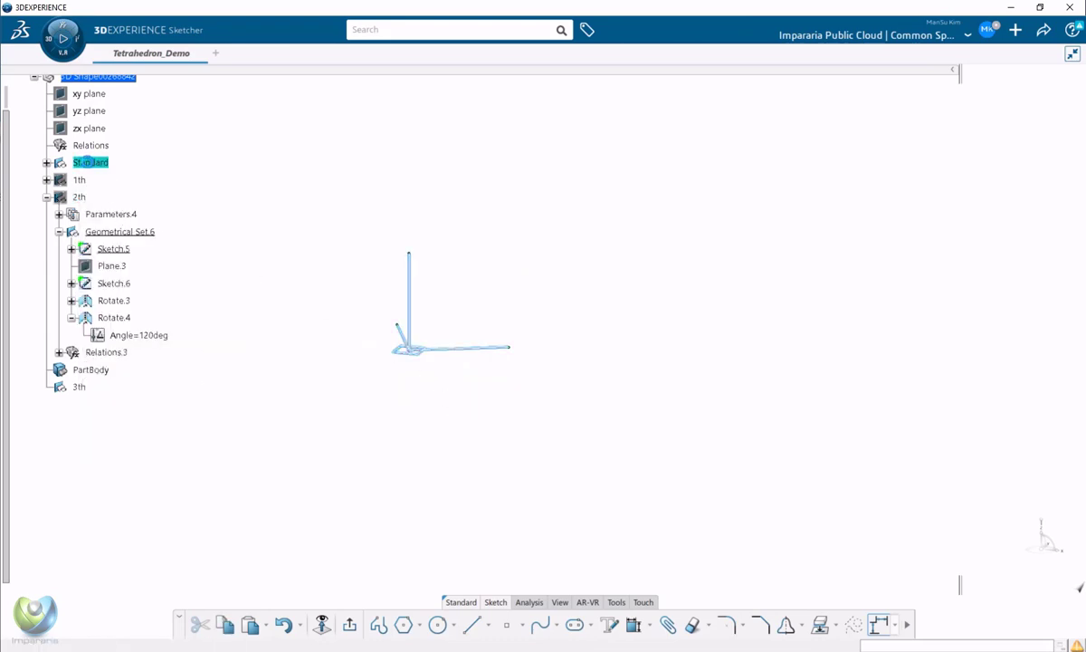
pyautogui.rightClick(91, 163)
pyautogui.click(171, 290)
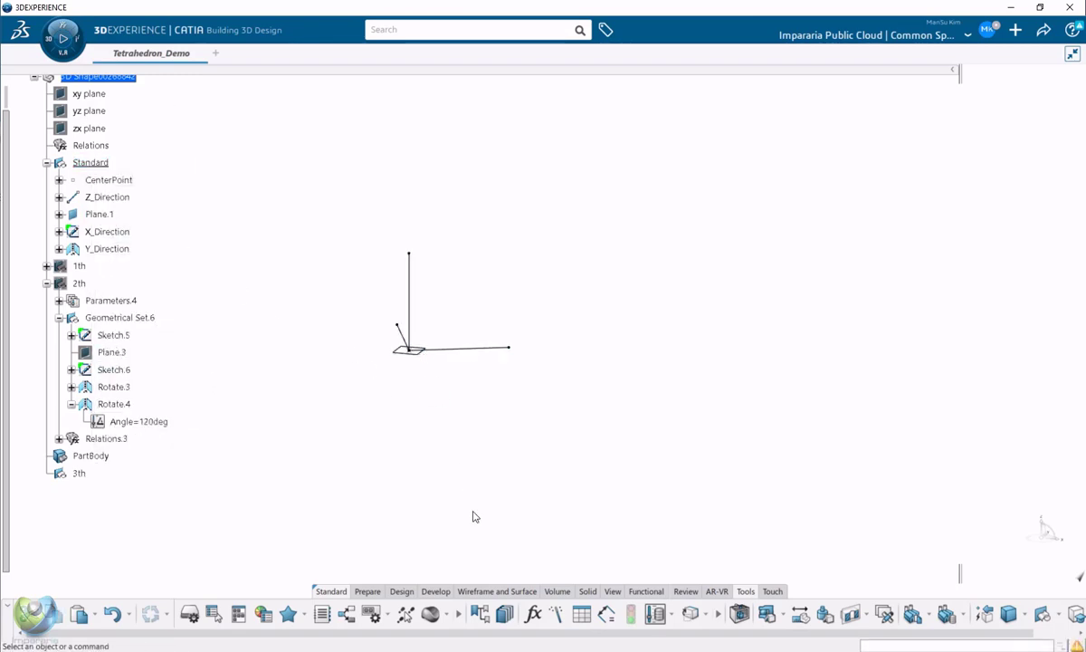
pyautogui.click(474, 594)
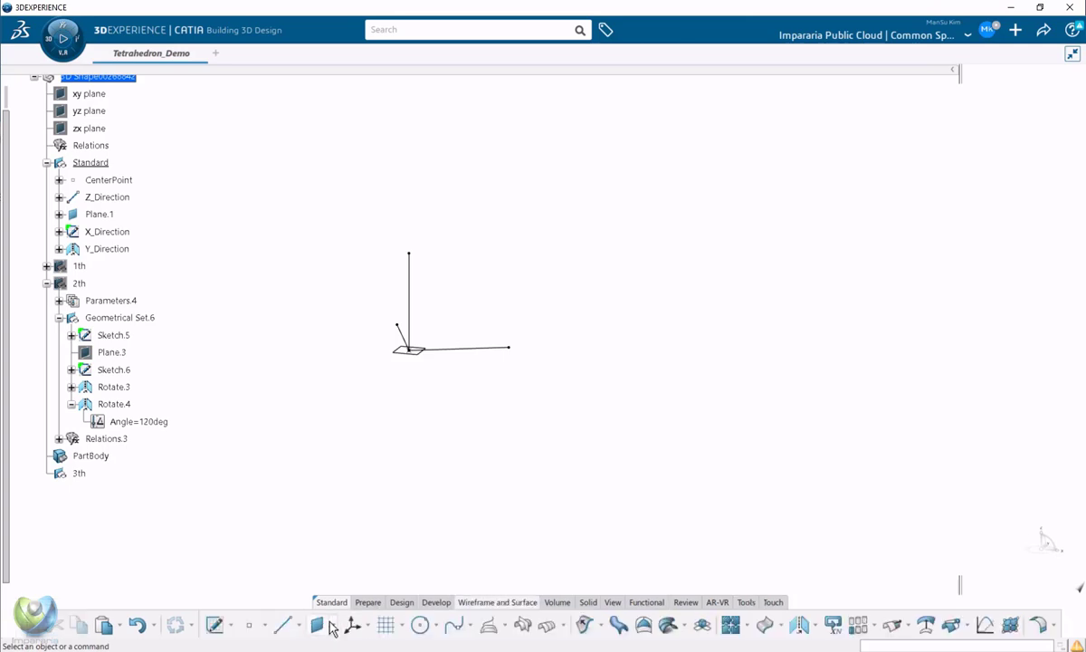
pyautogui.click(439, 349)
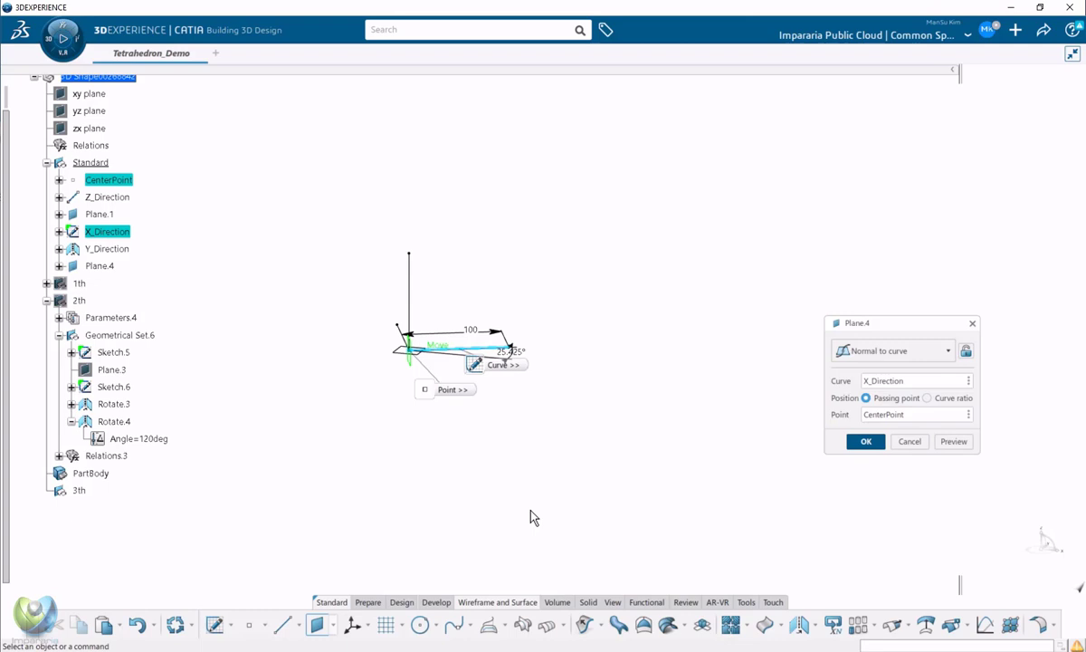
pyautogui.press('Return')
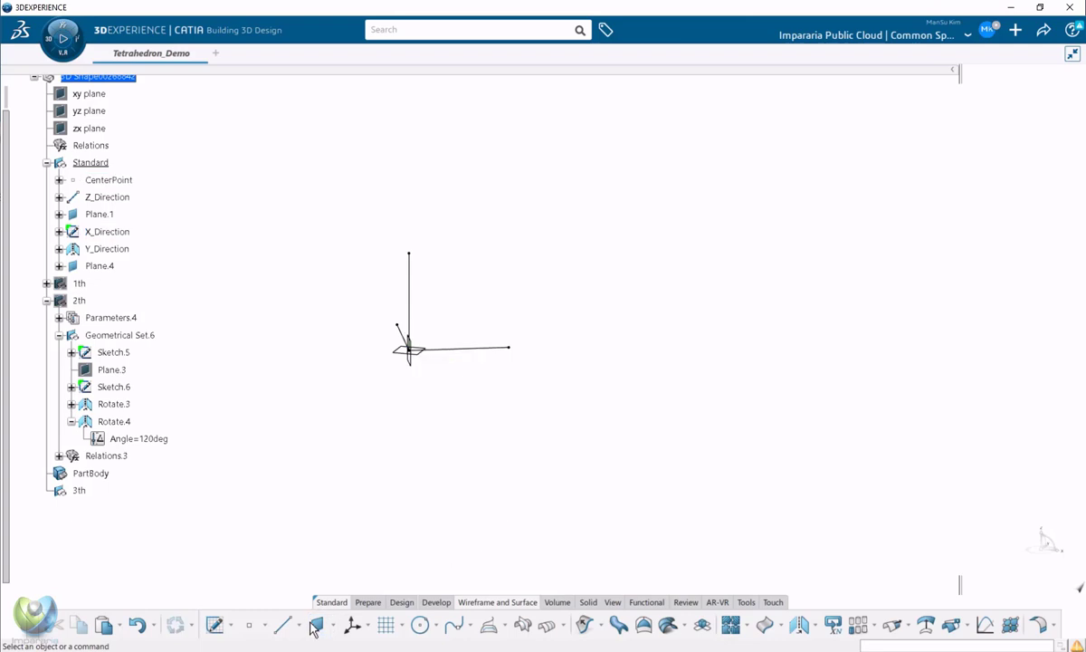
# Create a plane normal to Y_Direction passing through CenterPoint.
pyautogui.click(400, 330)
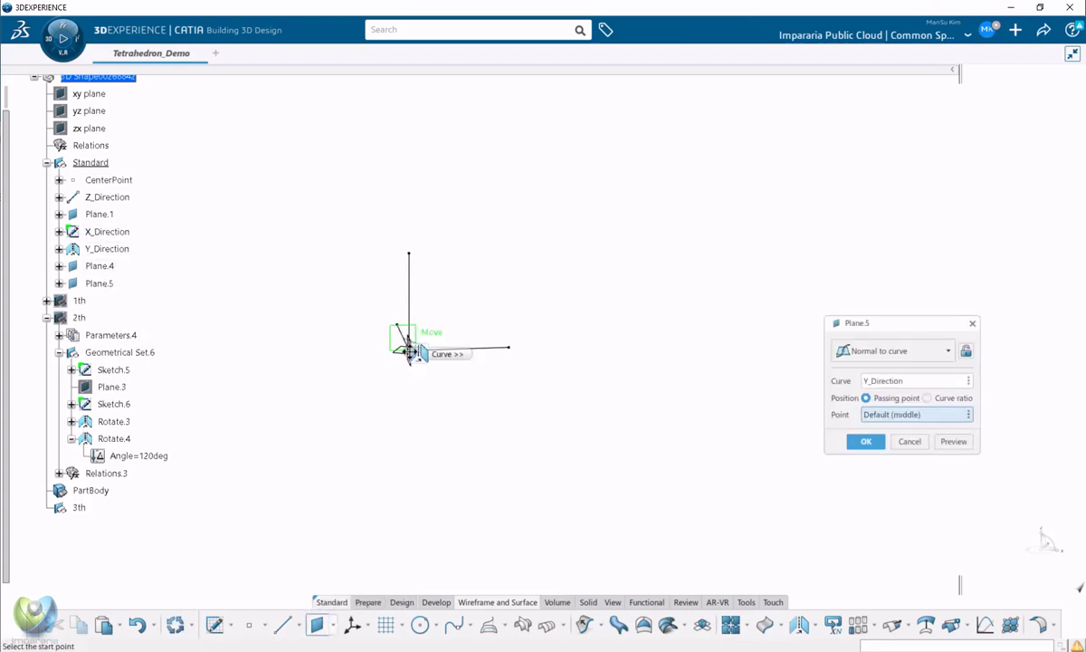
pyautogui.moveTo(378, 372); pyautogui.dragTo(427, 422, button='middle')
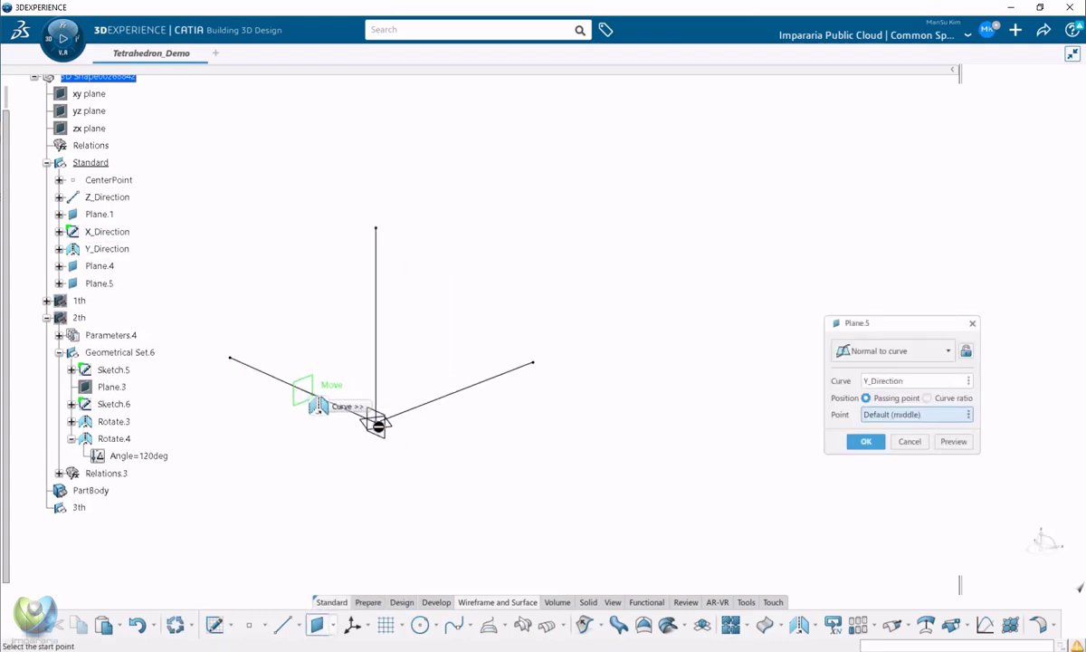
pyautogui.click(378, 423)
pyautogui.click(857, 442)
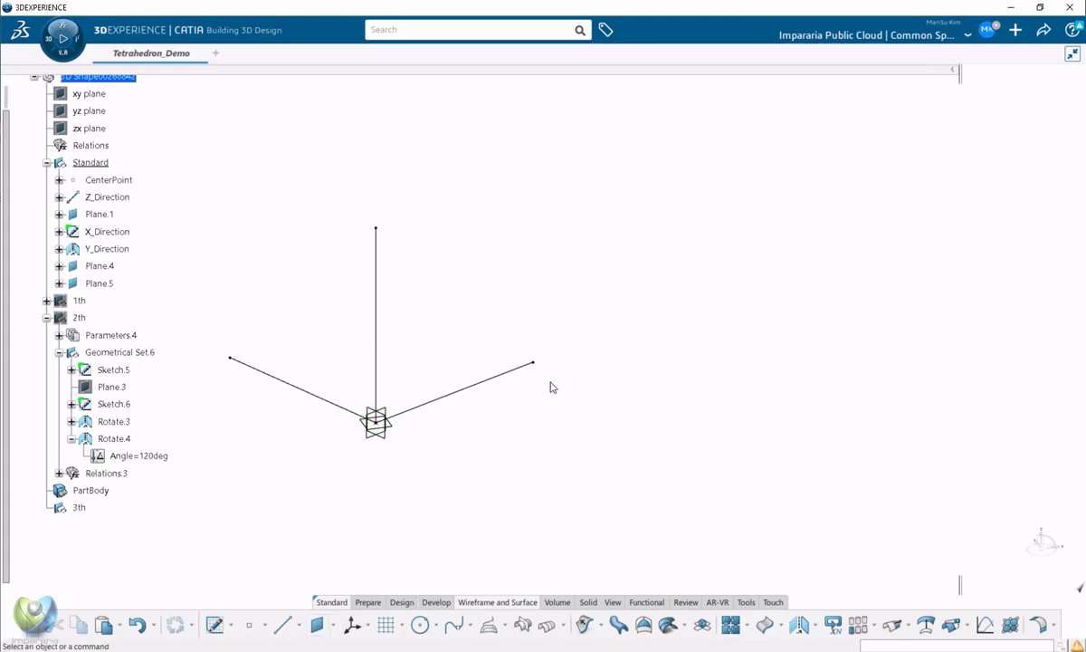
# Set up a parameter set and a nested geometrical set inside 3th, with the nested set as current work object.
pyautogui.moveTo(550, 385); pyautogui.dragTo(445, 403, button='middle')
pyautogui.rightClick(77, 508)
pyautogui.click(154, 272)
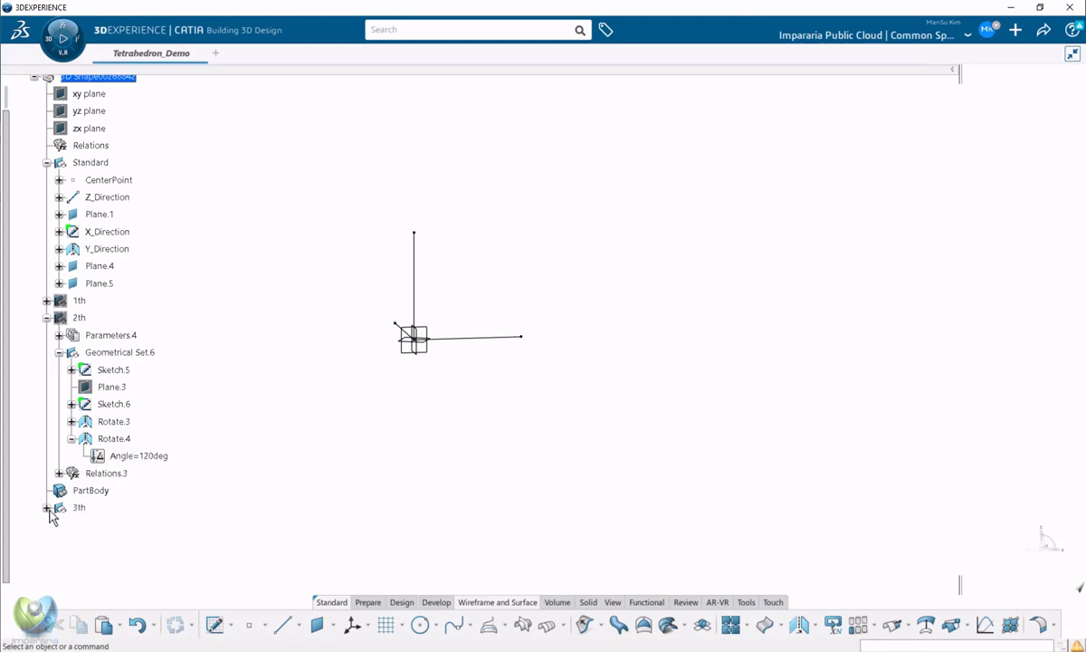
pyautogui.click(47, 508)
pyautogui.scroll(-3, 149, 471)
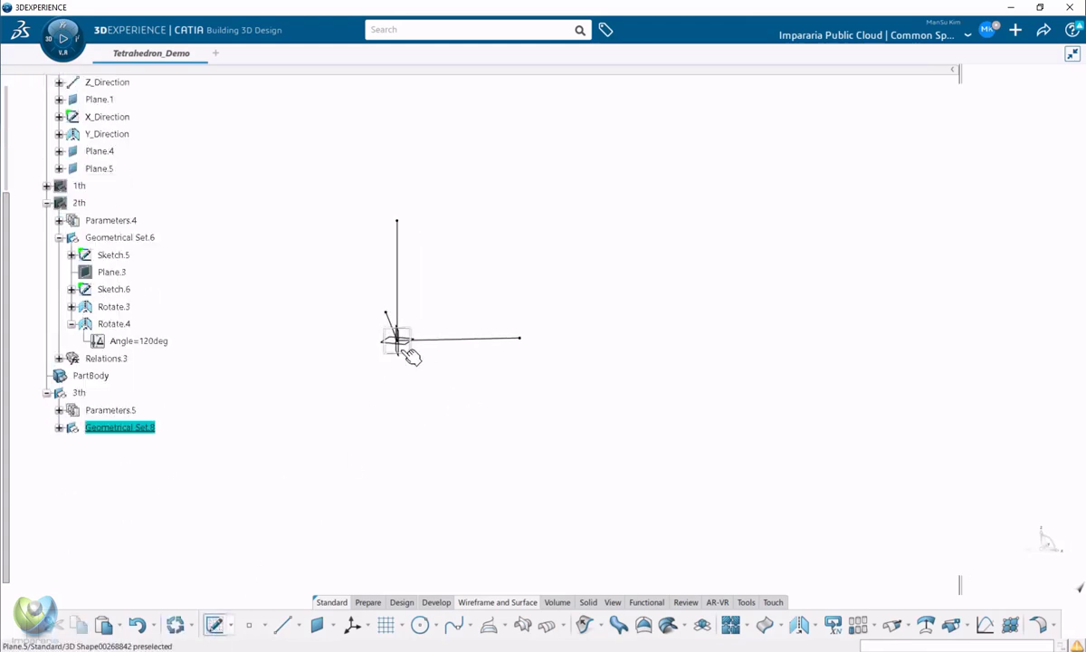
# Place a positioned sketch on Plane.5 with its origin set by Projection point to CenterPoint.
pyautogui.click(410, 353)
pyautogui.click(842, 152)
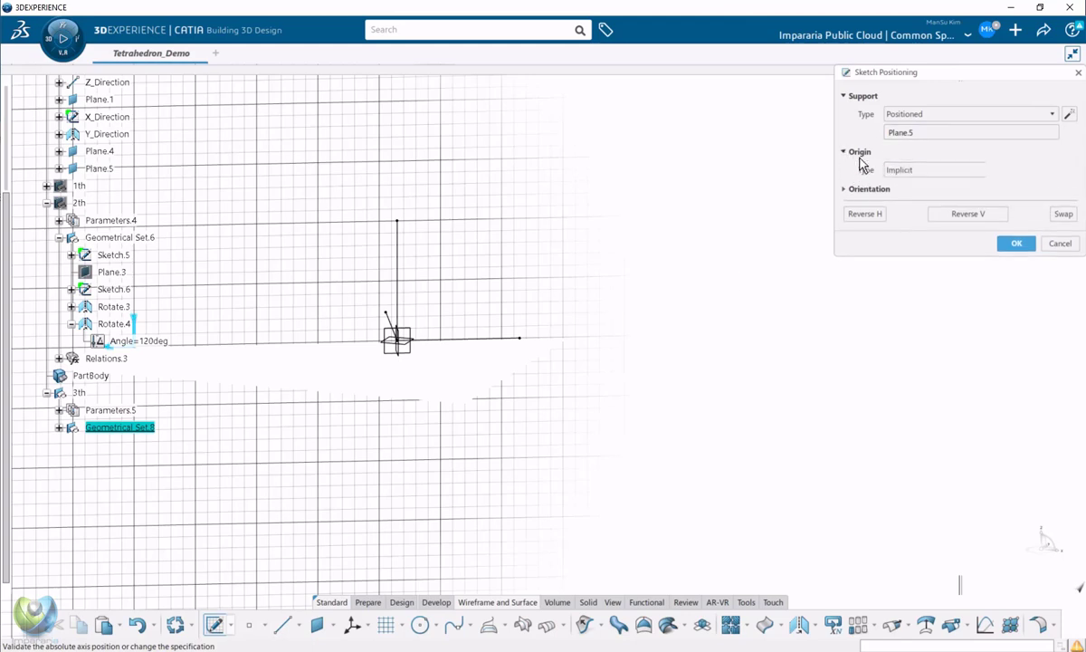
pyautogui.click(897, 171)
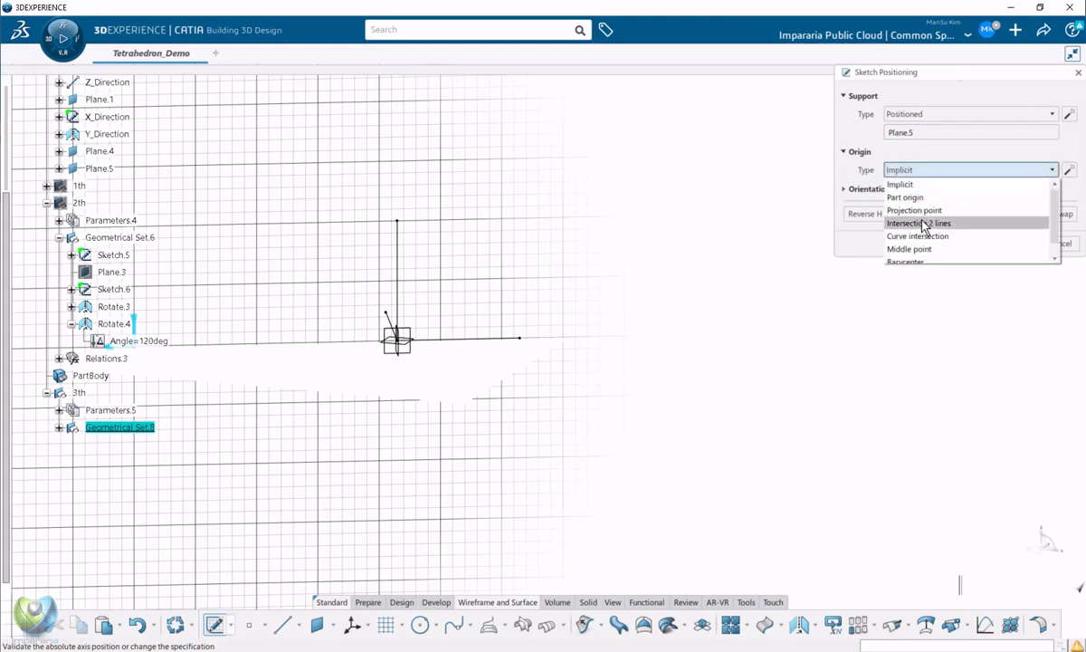
pyautogui.click(867, 210)
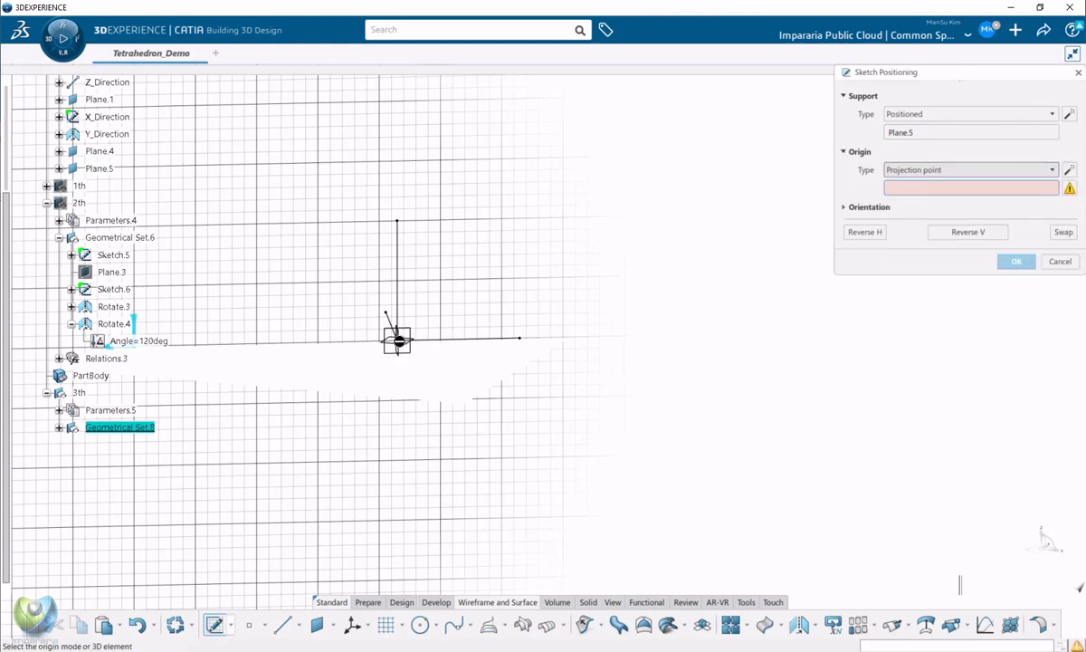
pyautogui.click(402, 342)
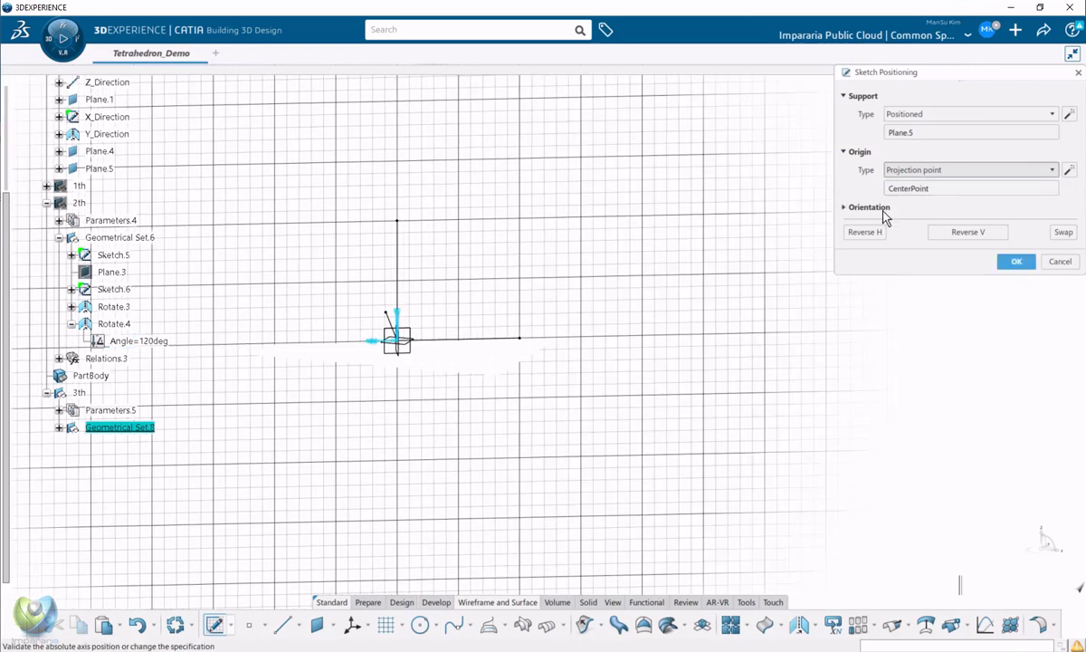
# Orient the sketch's H direction parallel to X_Direction, reverse its V direction, and enter the sketch.
pyautogui.click(882, 211)
pyautogui.click(939, 226)
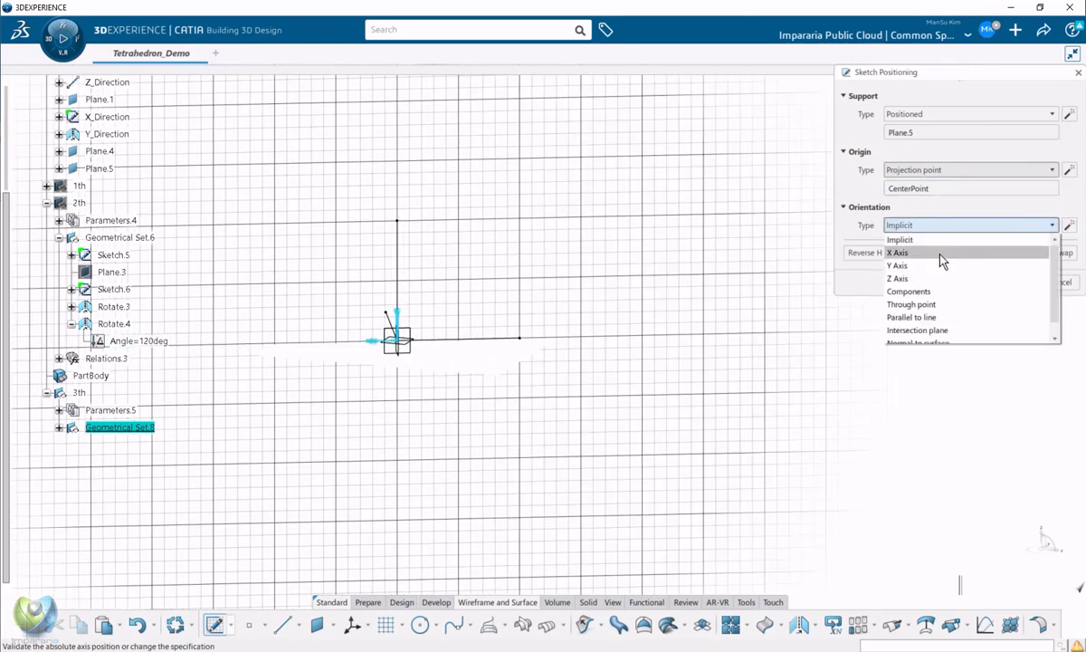
pyautogui.click(935, 317)
pyautogui.click(500, 345)
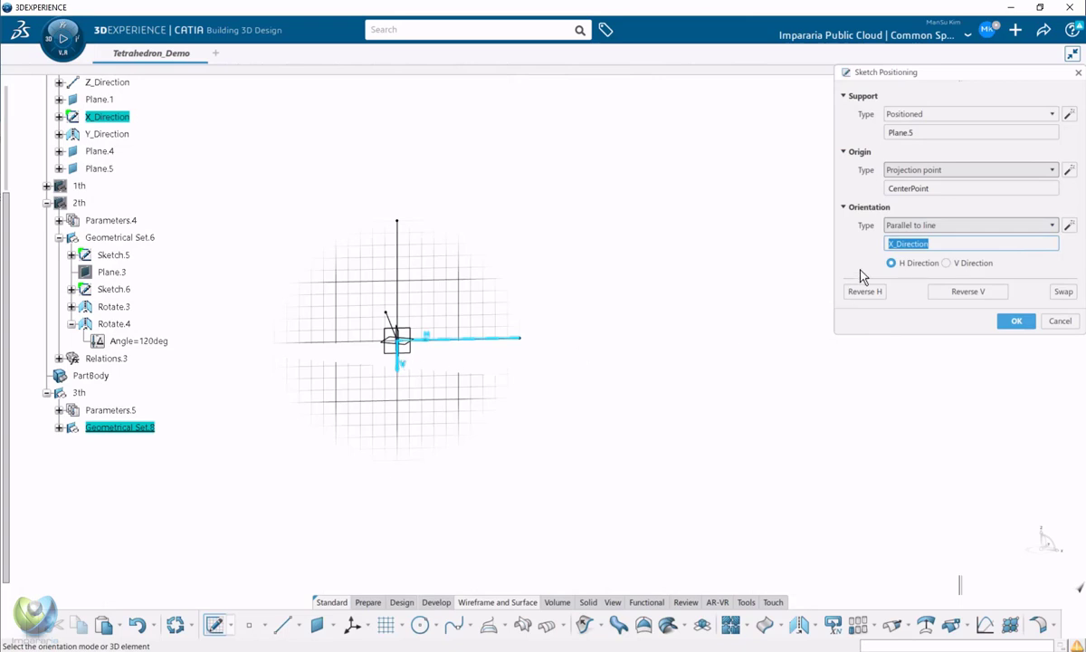
pyautogui.click(948, 295)
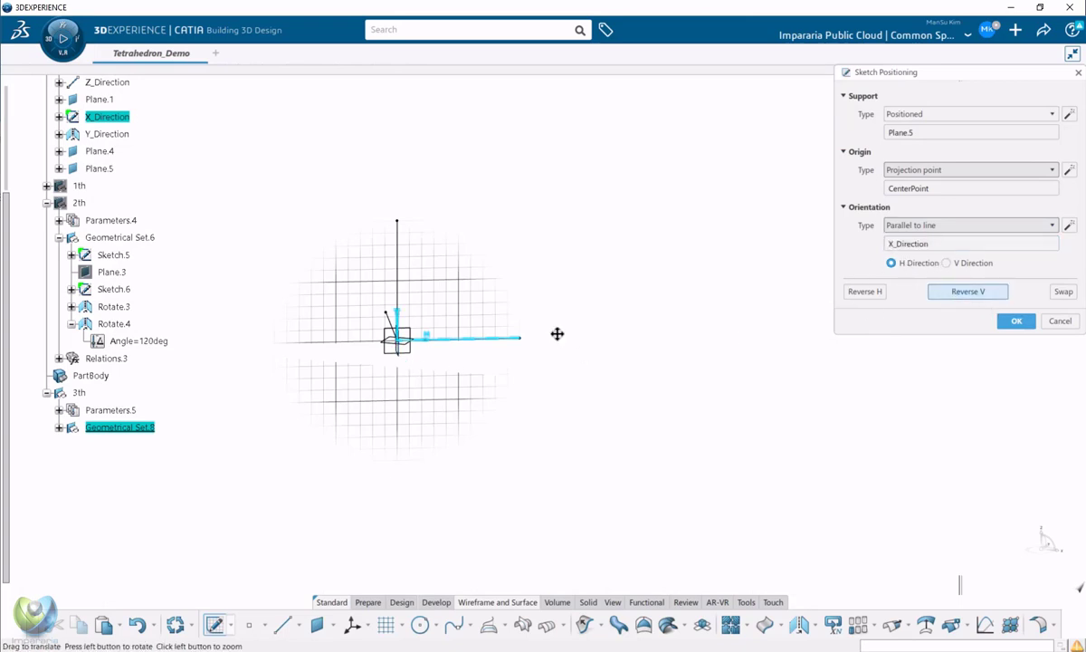
pyautogui.moveTo(557, 332)
pyautogui.mouseDown(button='middle')
pyautogui.moveTo(577, 446)
pyautogui.moveTo(594, 358)
pyautogui.moveTo(579, 374)
pyautogui.mouseUp(button='middle')
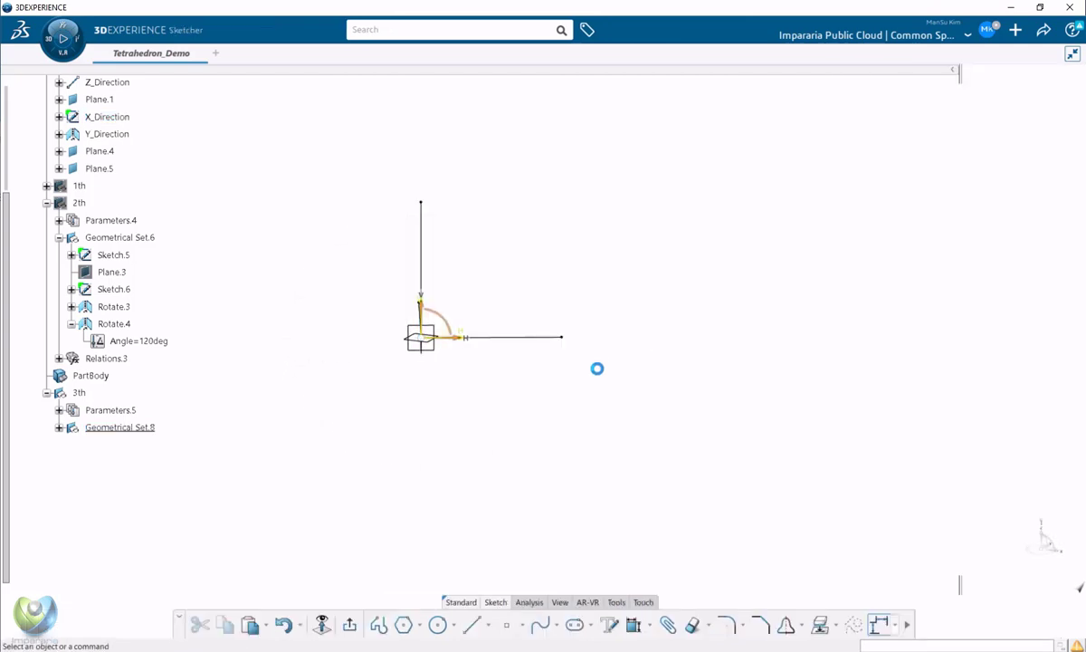
# Draw a circle centred on the sketch origin, with its radius slightly shorter than the X_Direction line.
pyautogui.moveTo(516, 398); pyautogui.dragTo(555, 408, button='middle')
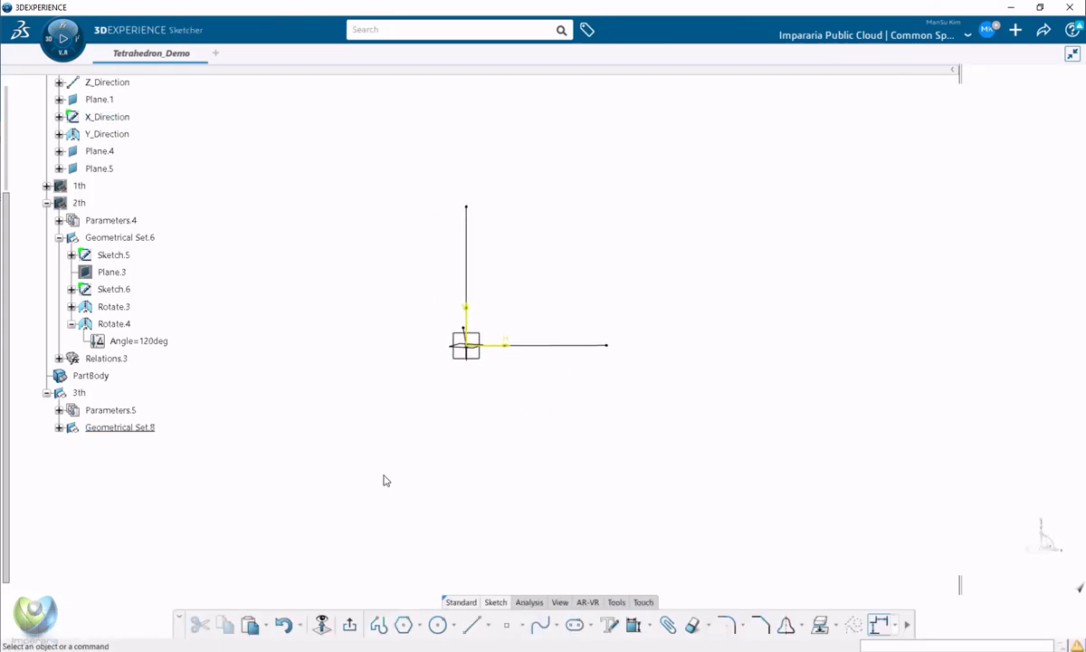
pyautogui.click(321, 629)
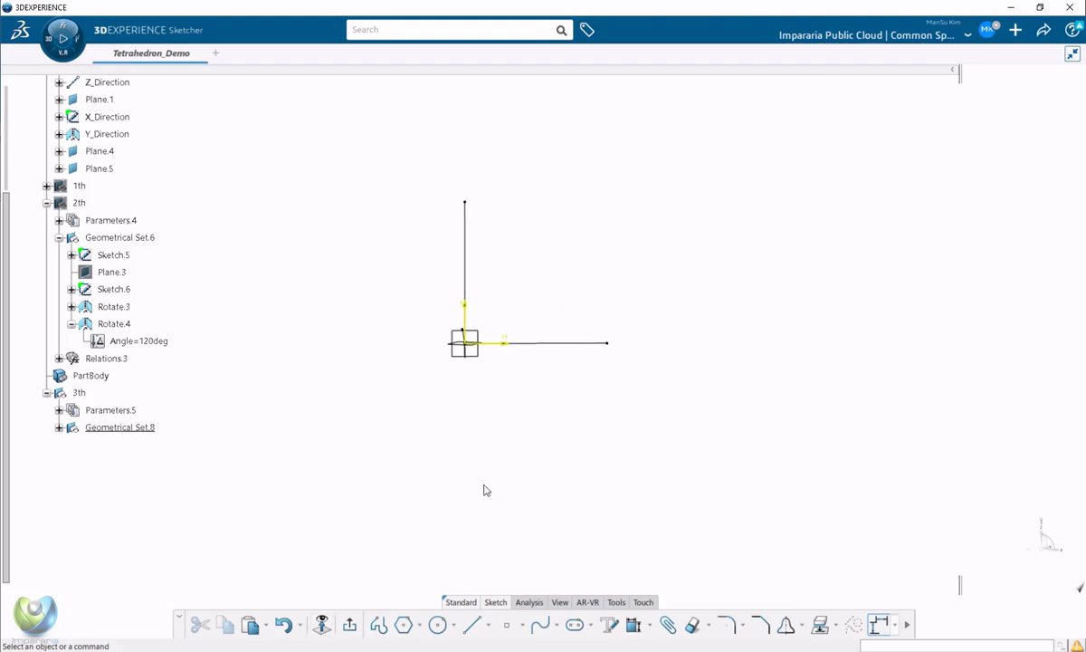
pyautogui.click(437, 624)
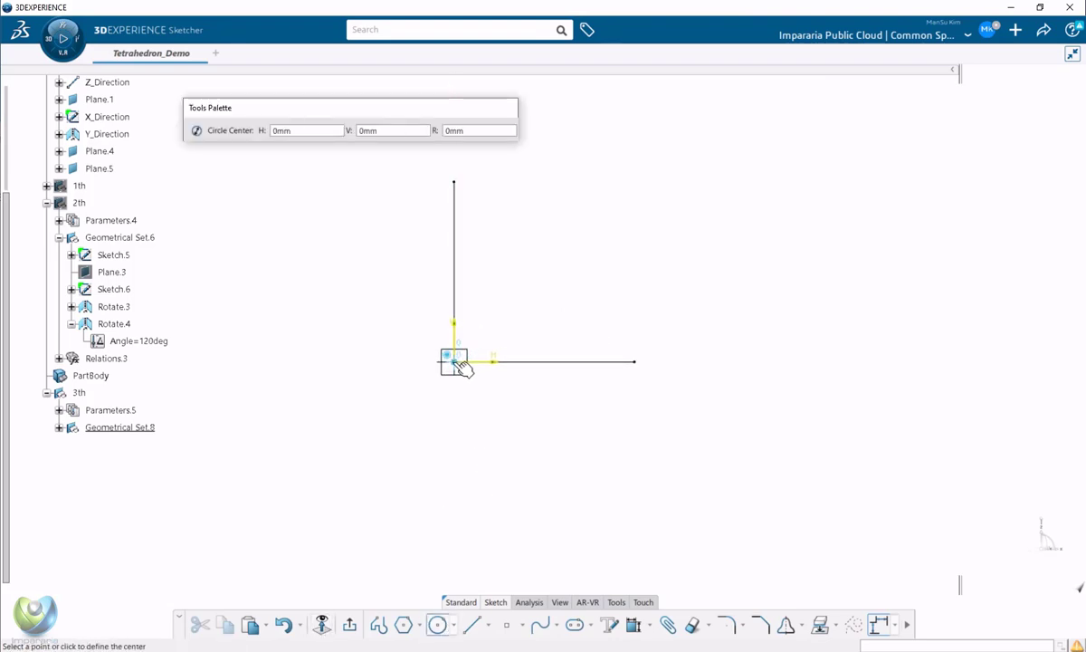
pyautogui.click(454, 362)
pyautogui.click(564, 250)
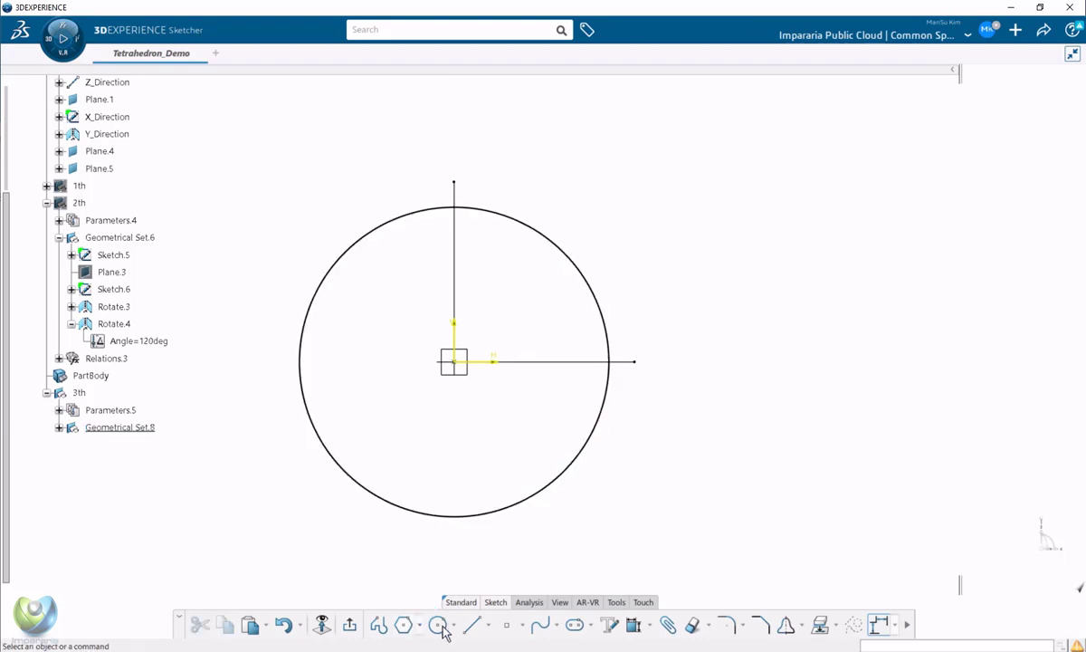
# Draw a larger circle centred on the sketch origin, concentric with the first, with a radius of about 105 mm.
pyautogui.click(438, 625)
pyautogui.click(454, 362)
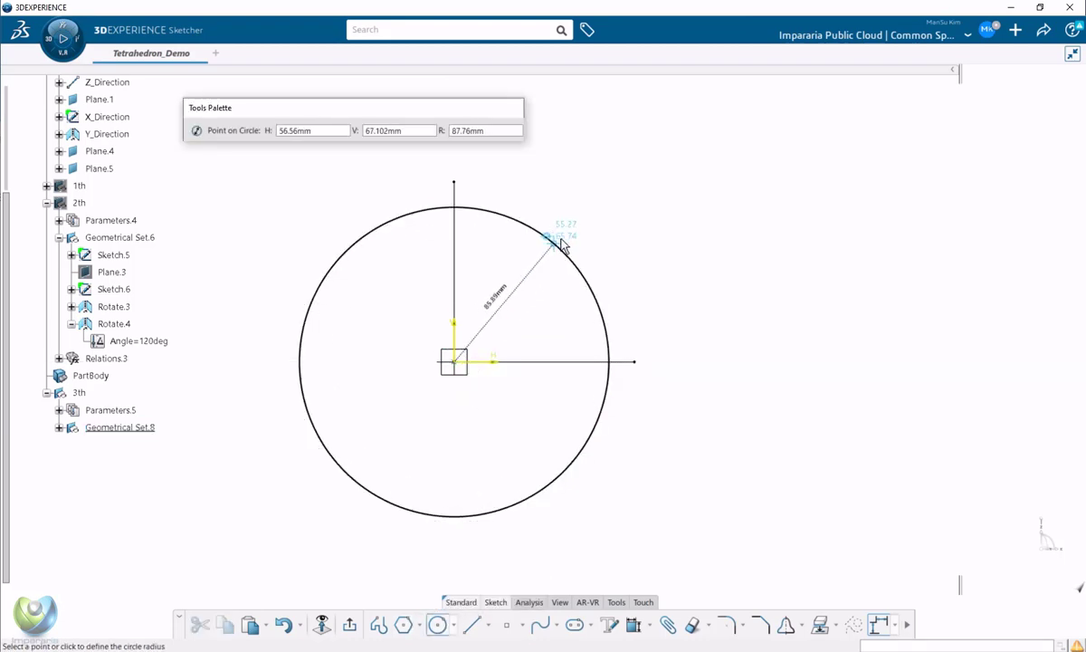
pyautogui.click(586, 225)
pyautogui.moveTo(692, 378); pyautogui.dragTo(665, 376, button='middle')
# Draw a slanted line from the outer circle's top point above the origin to the outer circle's lower-right side.
pyautogui.click(472, 625)
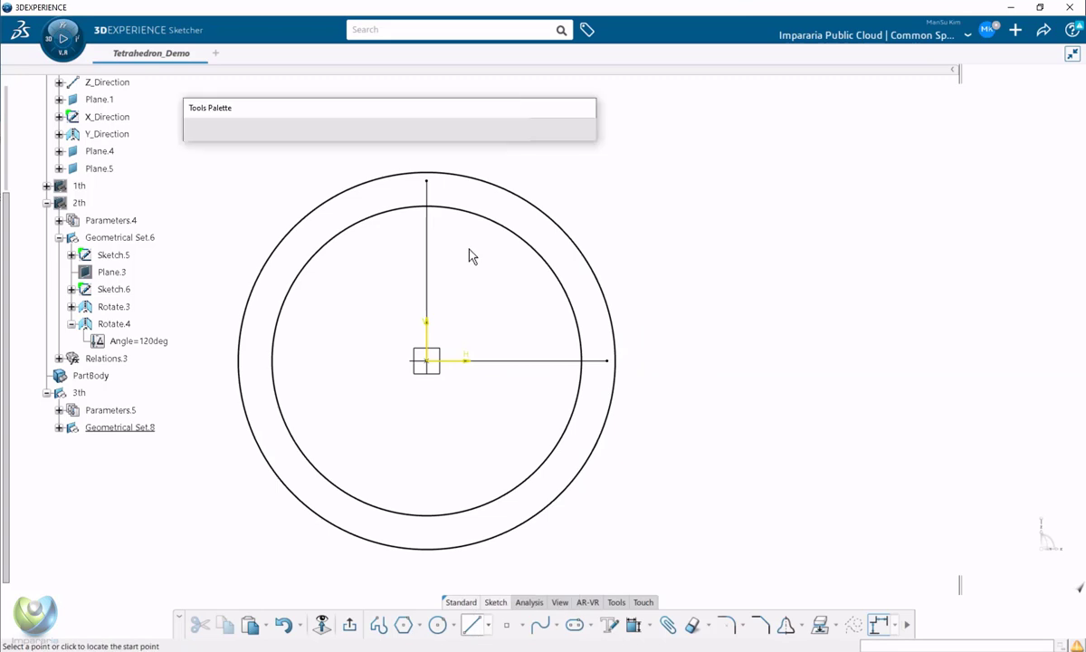
pyautogui.click(429, 172)
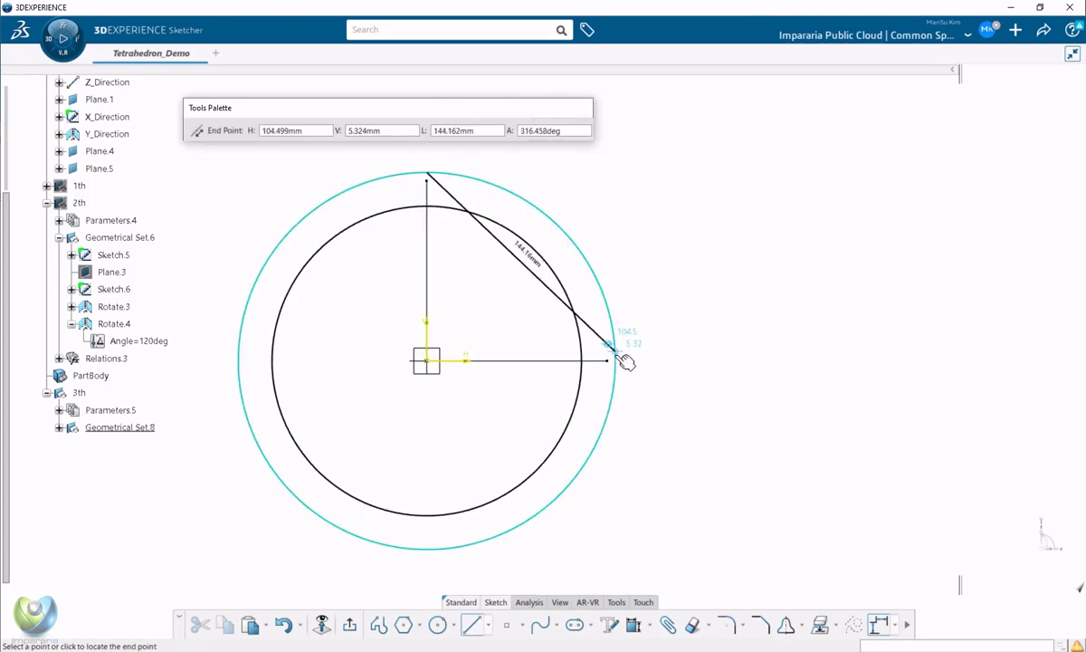
pyautogui.click(593, 452)
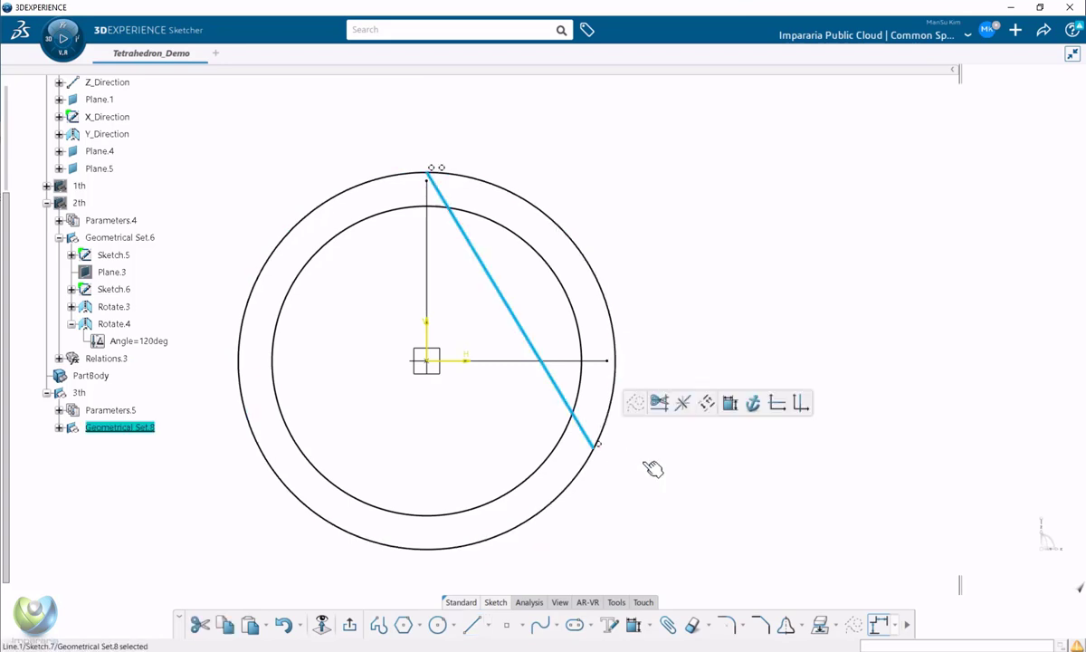
pyautogui.moveTo(619, 482)
pyautogui.mouseDown(button='middle')
pyautogui.moveTo(630, 500)
pyautogui.moveTo(624, 529)
pyautogui.mouseUp(button='middle')
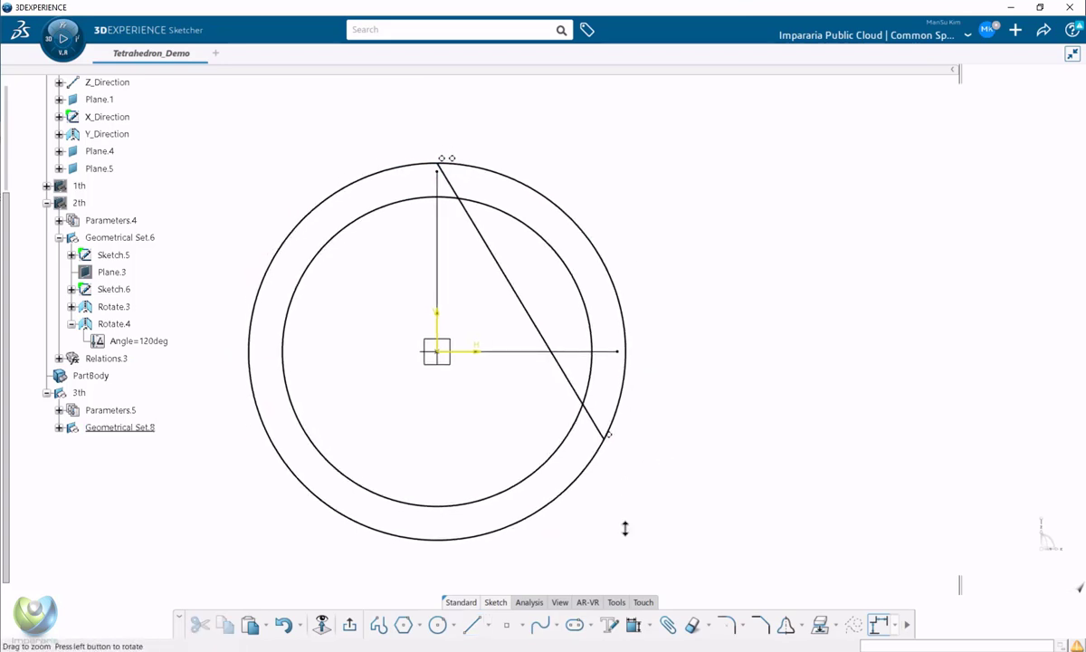
# Reduce the inner circle's radius freehand, leaving a wide gap between it and the outer circle.
pyautogui.click(470, 628)
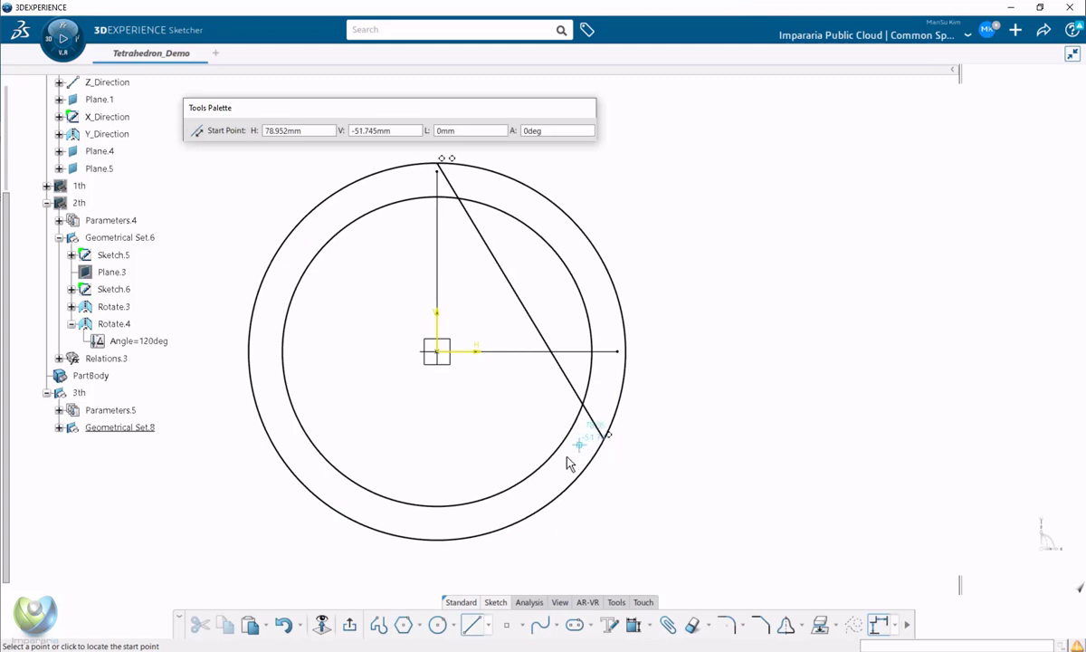
pyautogui.press('Escape')
pyautogui.moveTo(510, 500); pyautogui.dragTo(509, 433)
pyautogui.click(535, 482)
pyautogui.moveTo(603, 528); pyautogui.dragTo(612, 507, button='middle')
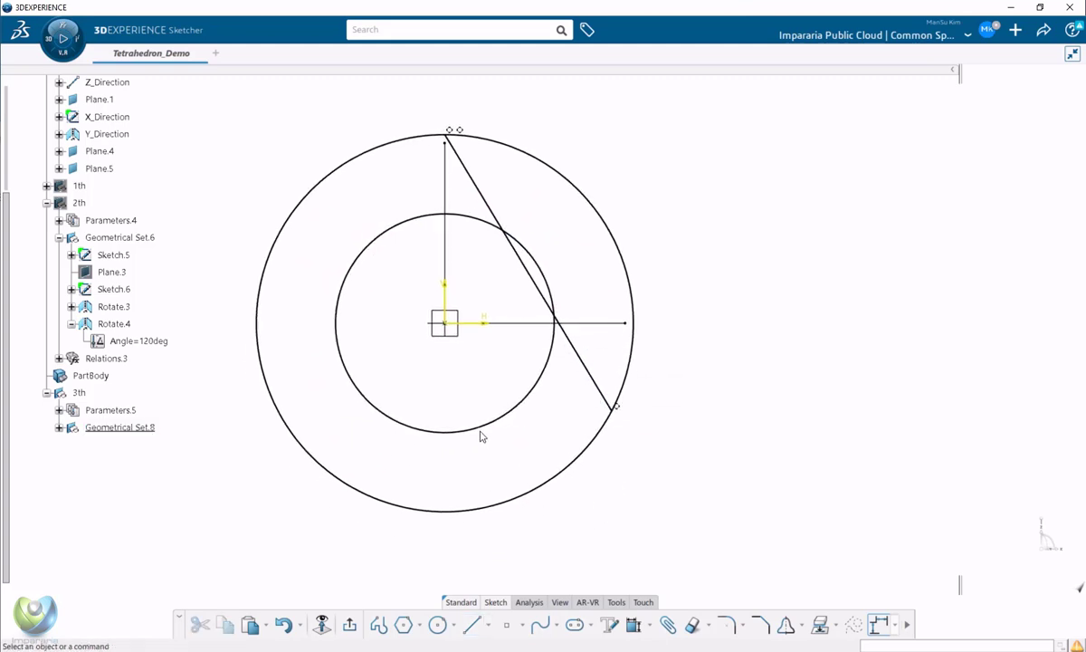
pyautogui.click(493, 432)
pyautogui.moveTo(494, 432); pyautogui.dragTo(501, 457)
pyautogui.click(575, 497)
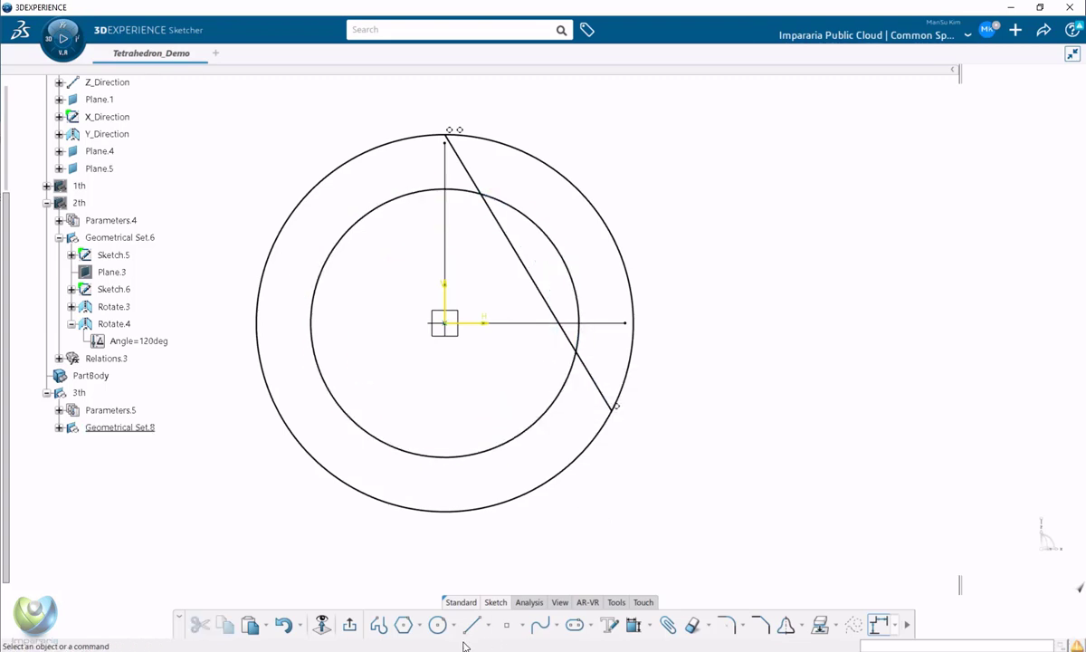
# Draw a horizontal line about 149 mm long from the slanted line's lower end, attaching its left end to the inner circle.
pyautogui.click(472, 625)
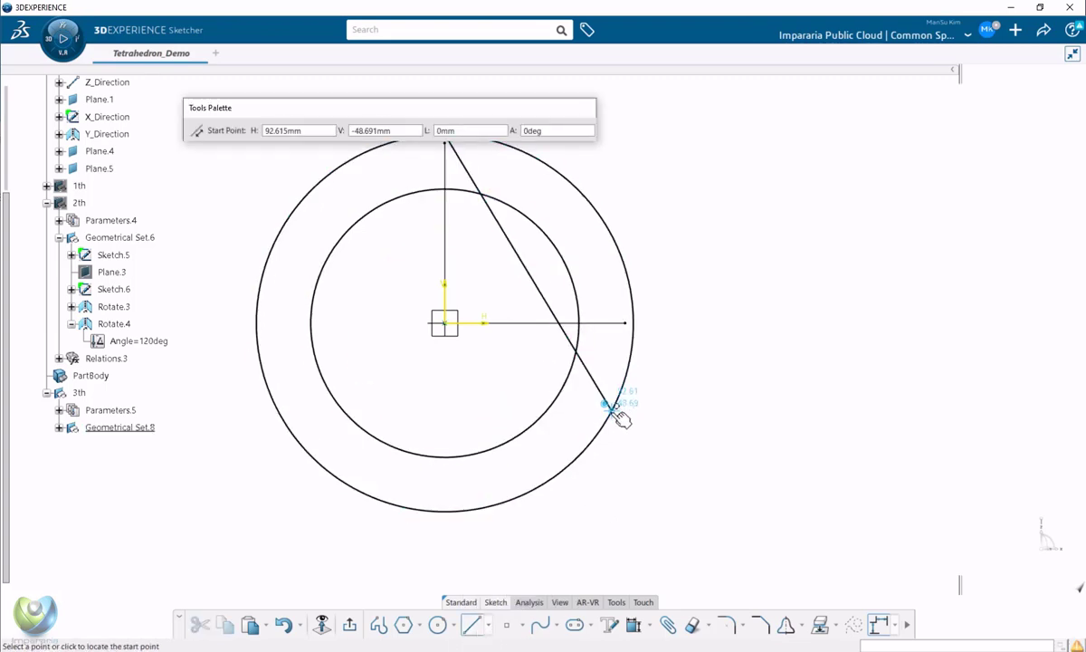
pyautogui.click(616, 409)
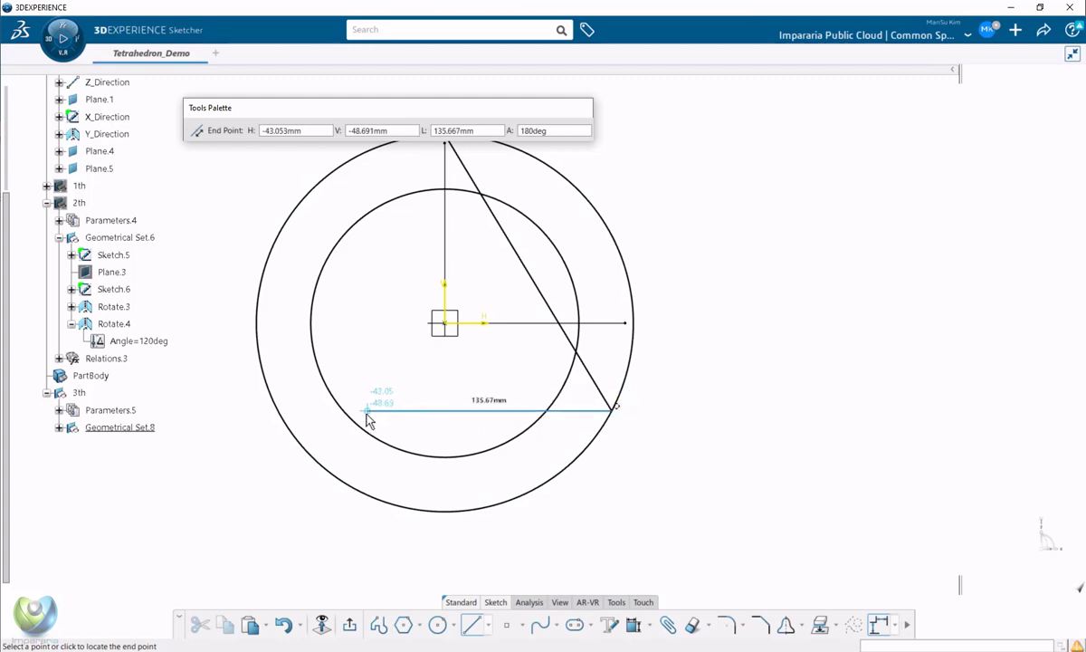
pyautogui.click(312, 412)
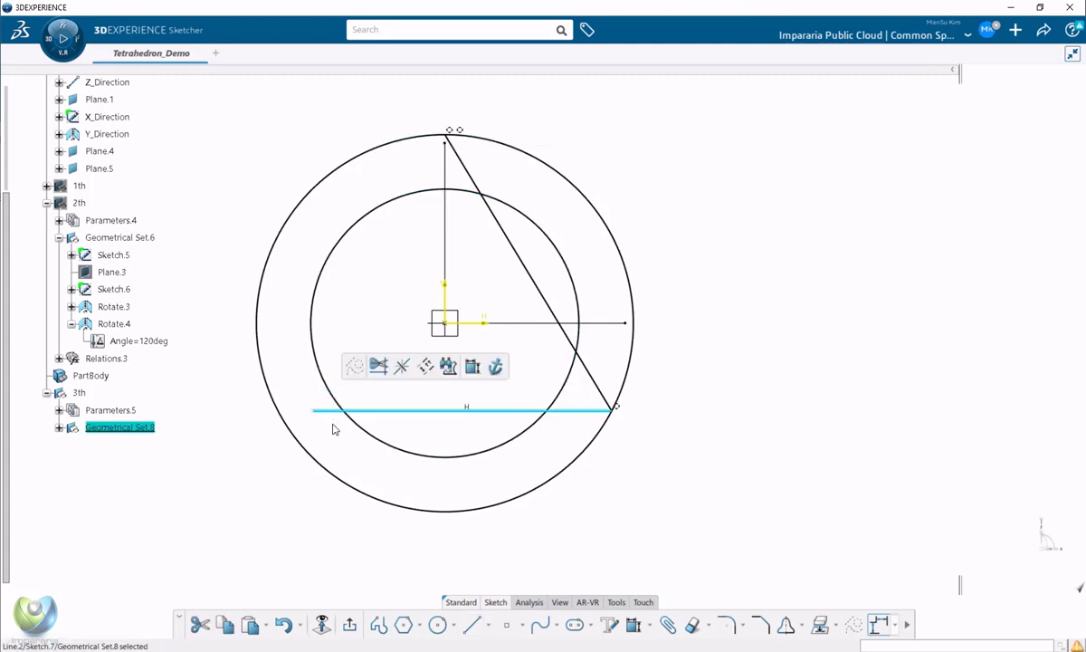
pyautogui.click(693, 625)
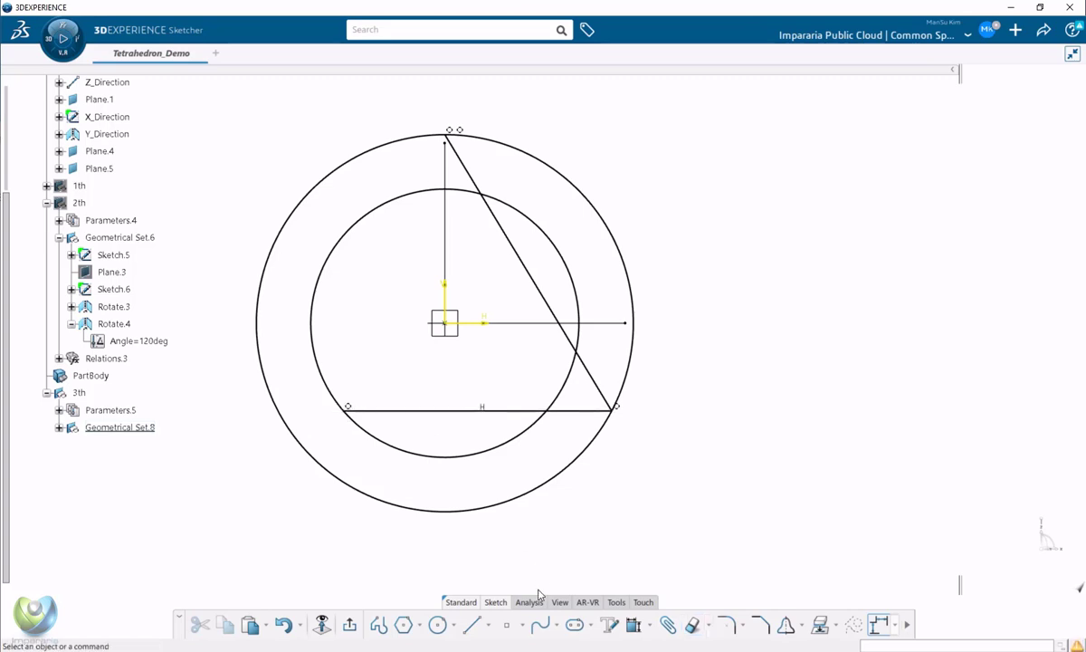
# Draw a line from the horizontal line's left end through the sketch origin and attach its far end to the slanted line.
pyautogui.click(472, 625)
pyautogui.click(348, 406)
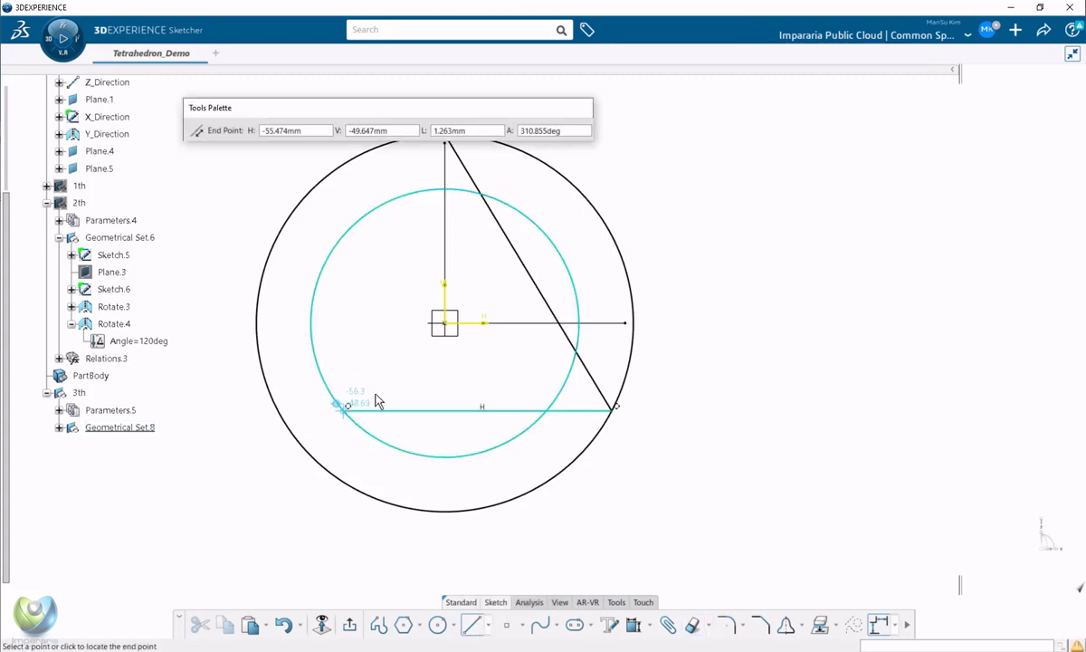
pyautogui.click(482, 292)
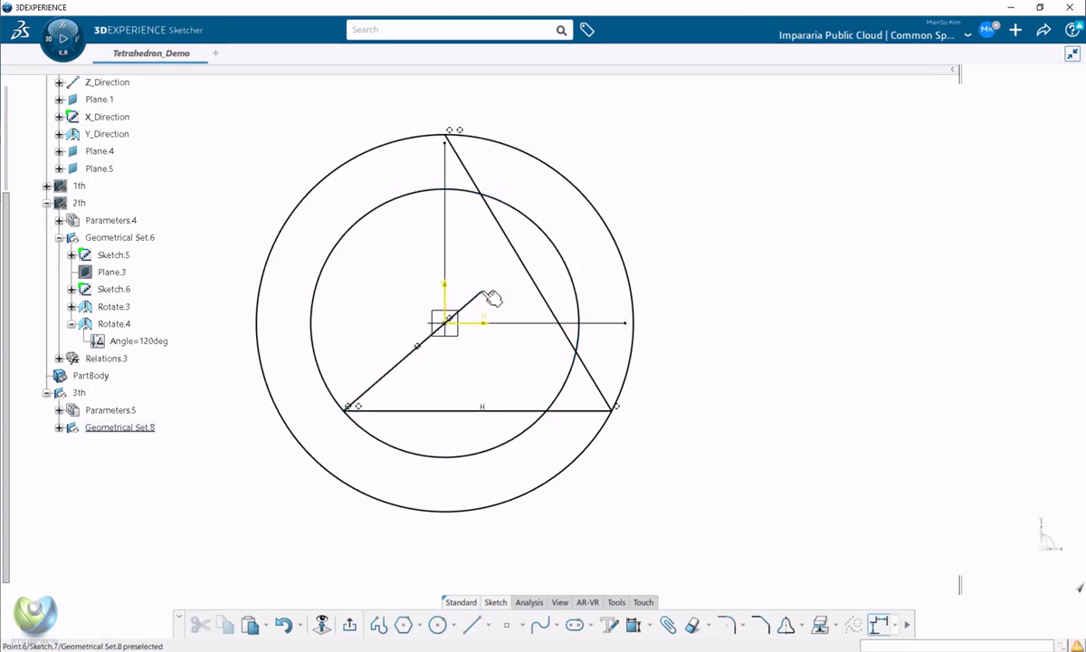
pyautogui.moveTo(486, 293); pyautogui.dragTo(532, 270)
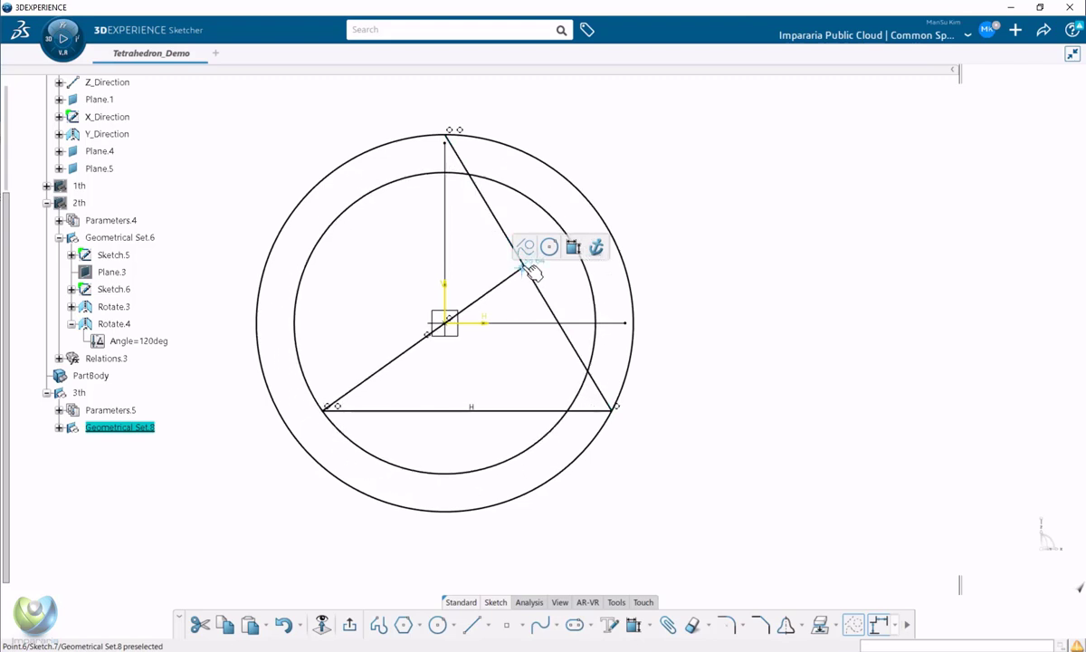
pyautogui.click(530, 269)
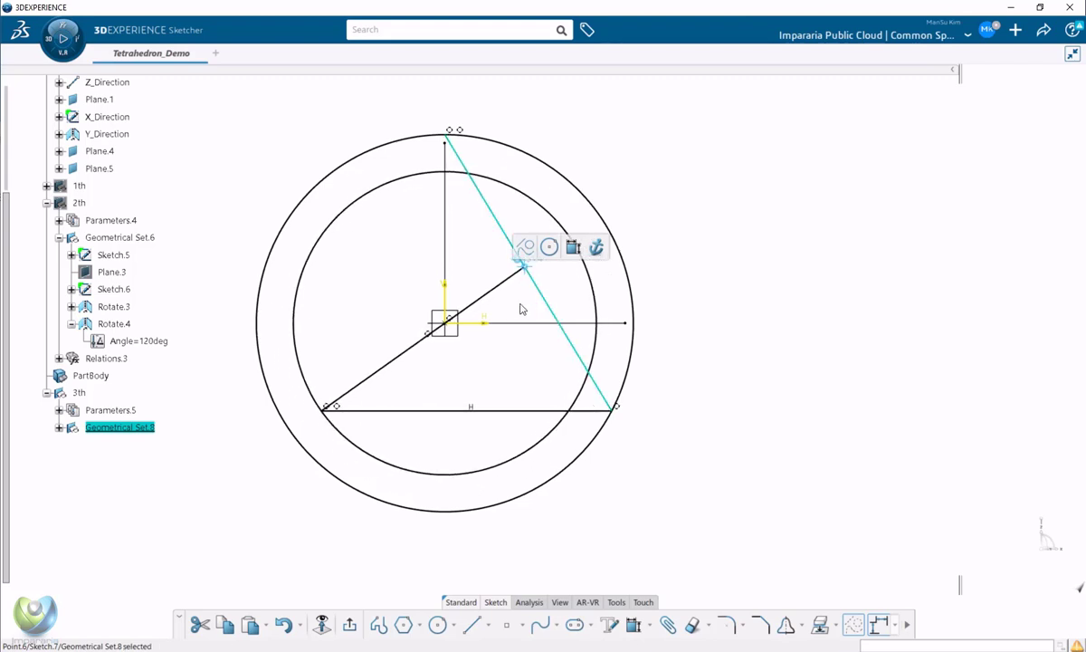
pyautogui.click(521, 309)
pyautogui.click(632, 625)
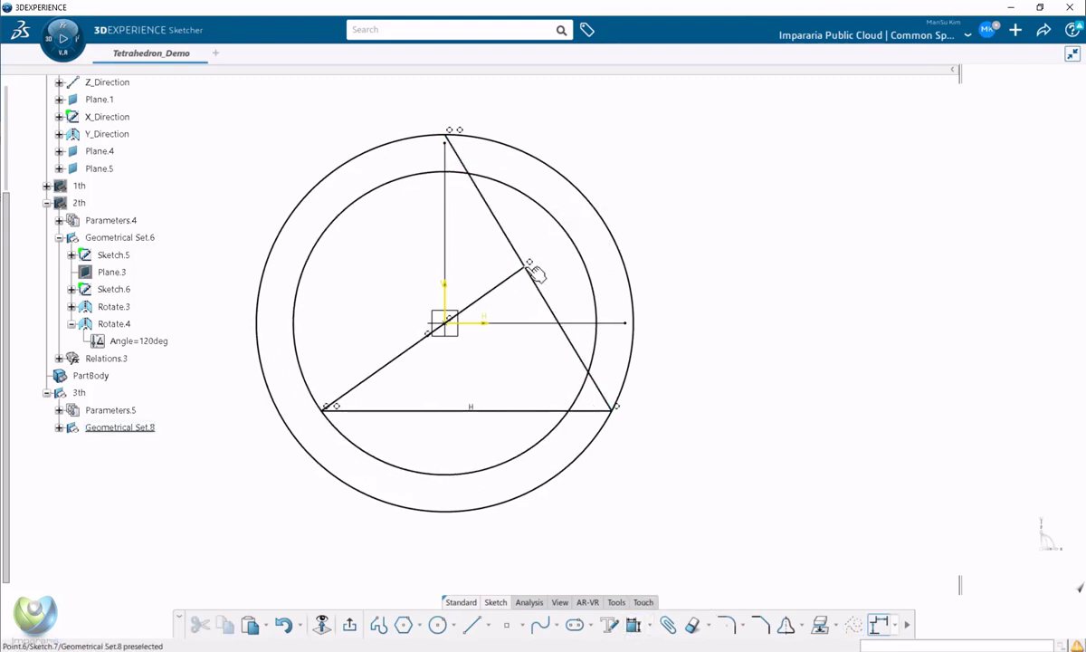
# Constrain the line through the origin perpendicular to the slanted line.
pyautogui.moveTo(541, 275); pyautogui.dragTo(535, 253)
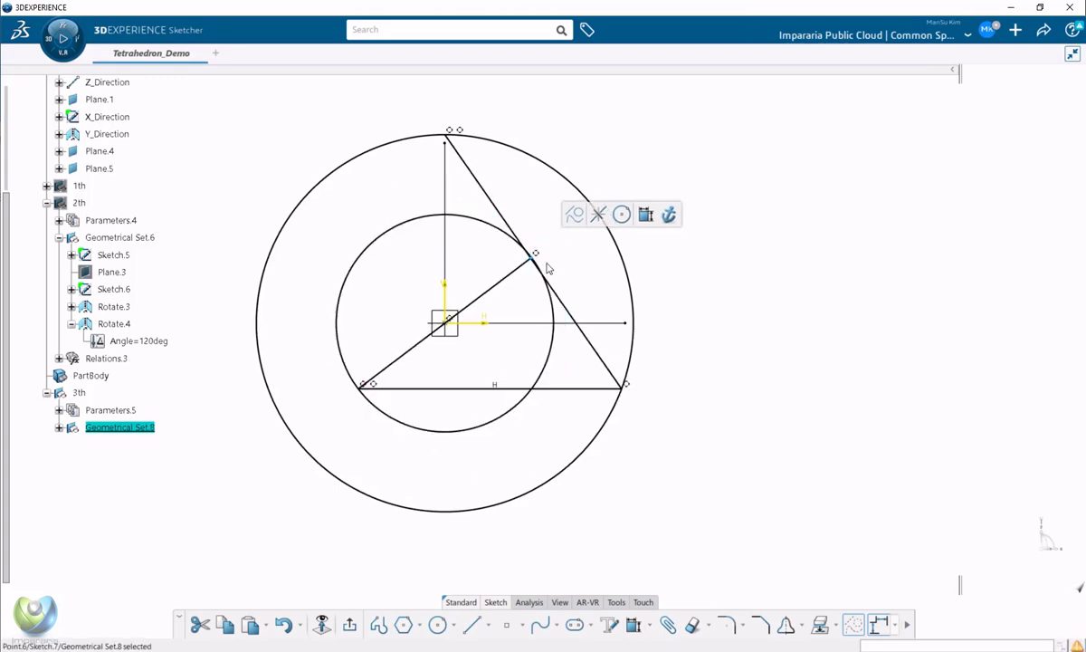
pyautogui.click(731, 563)
pyautogui.click(633, 626)
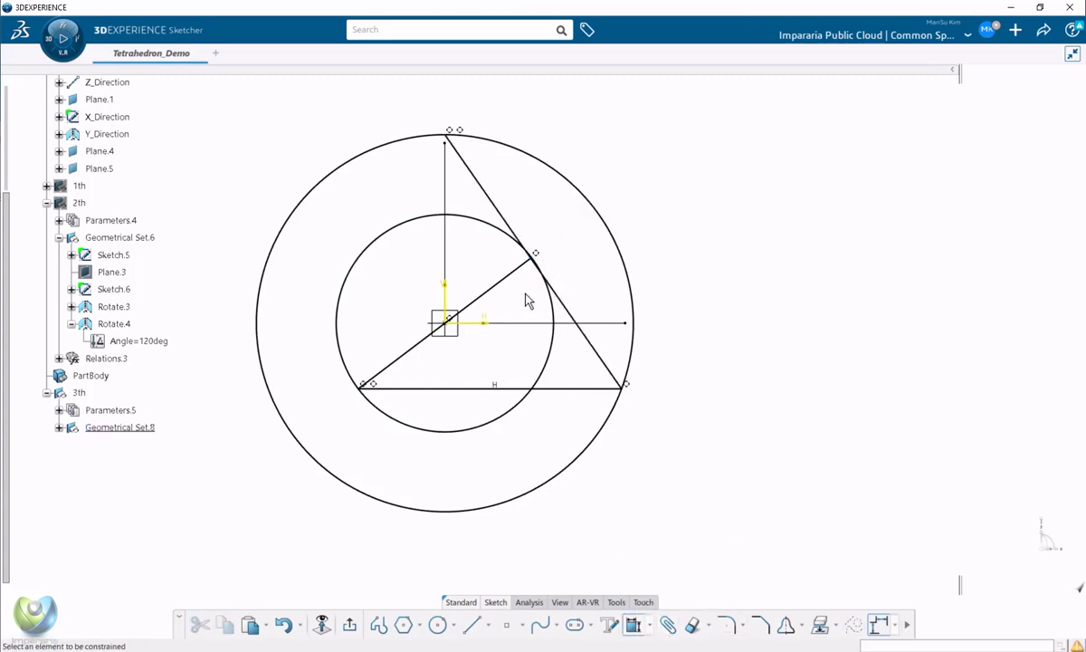
pyautogui.click(493, 287)
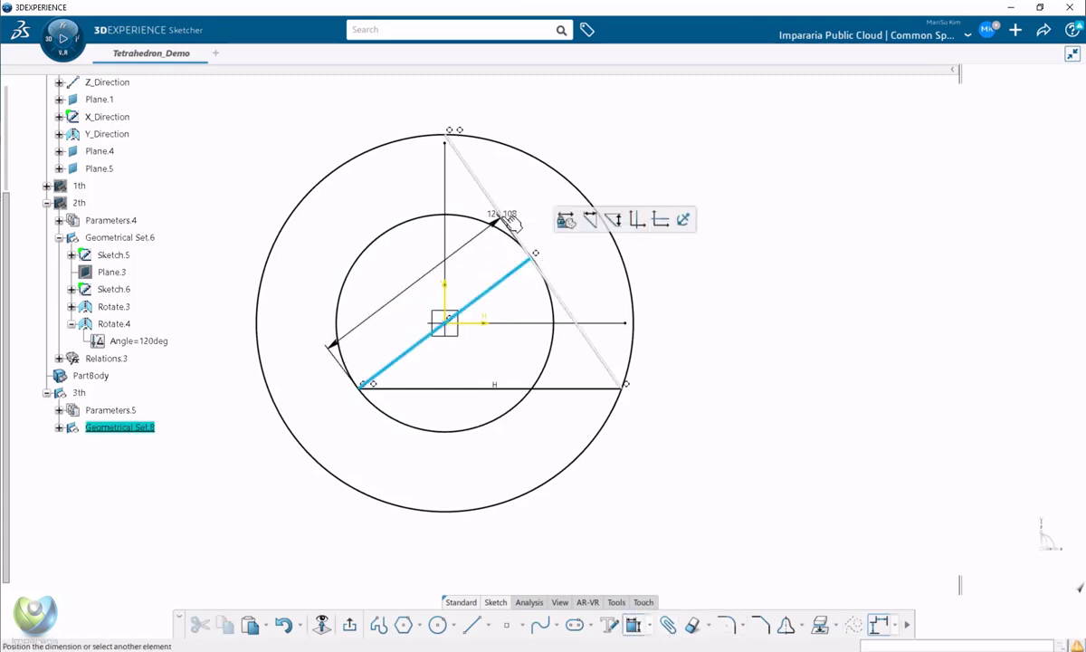
pyautogui.click(509, 222)
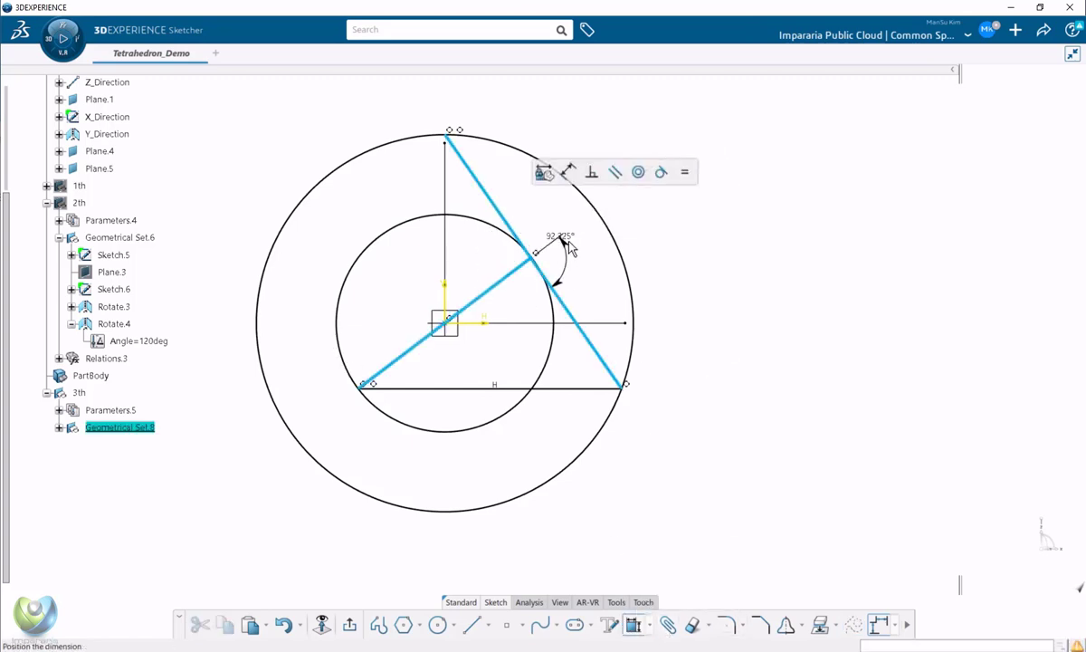
pyautogui.click(592, 174)
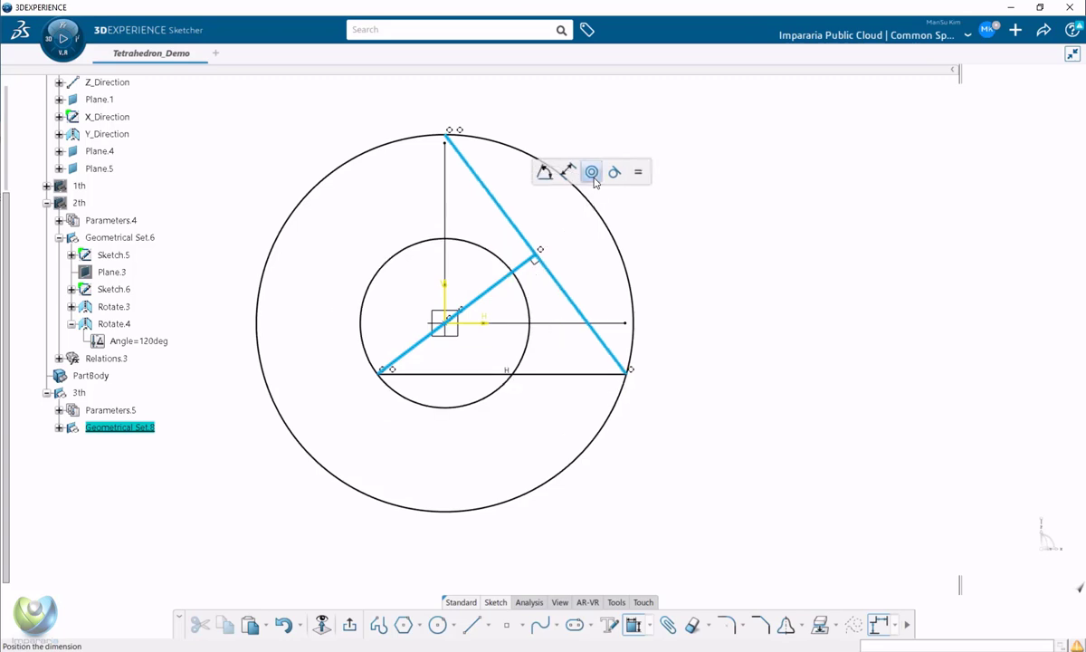
# Test how the constrained sketch geometry moves by shifting its lines and end points, and undo the moves.
pyautogui.click(511, 277)
pyautogui.click(509, 278)
pyautogui.moveTo(508, 267); pyautogui.dragTo(513, 218)
pyautogui.click(381, 338)
pyautogui.moveTo(378, 371); pyautogui.dragTo(401, 368)
pyautogui.keyDown('ctrl'); pyautogui.moveTo(438, 418); pyautogui.dragTo(469, 438, button='middle'); pyautogui.keyUp('ctrl')
pyautogui.hotkey('ctrl', 'z')
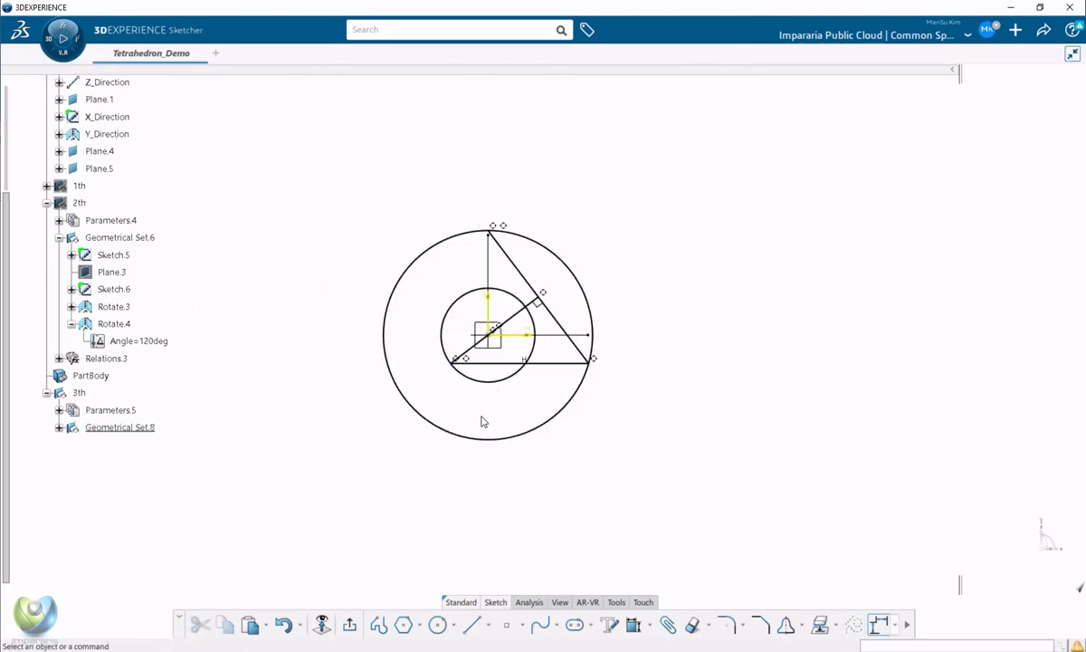
# Make the inner circle tangent to the slanted line.
pyautogui.moveTo(529, 398)
pyautogui.keyDown('ctrl'); pyautogui.mouseDown(button='middle')
pyautogui.moveTo(557, 353)
pyautogui.moveTo(551, 377)
pyautogui.mouseUp(button='middle'); pyautogui.keyUp('ctrl')
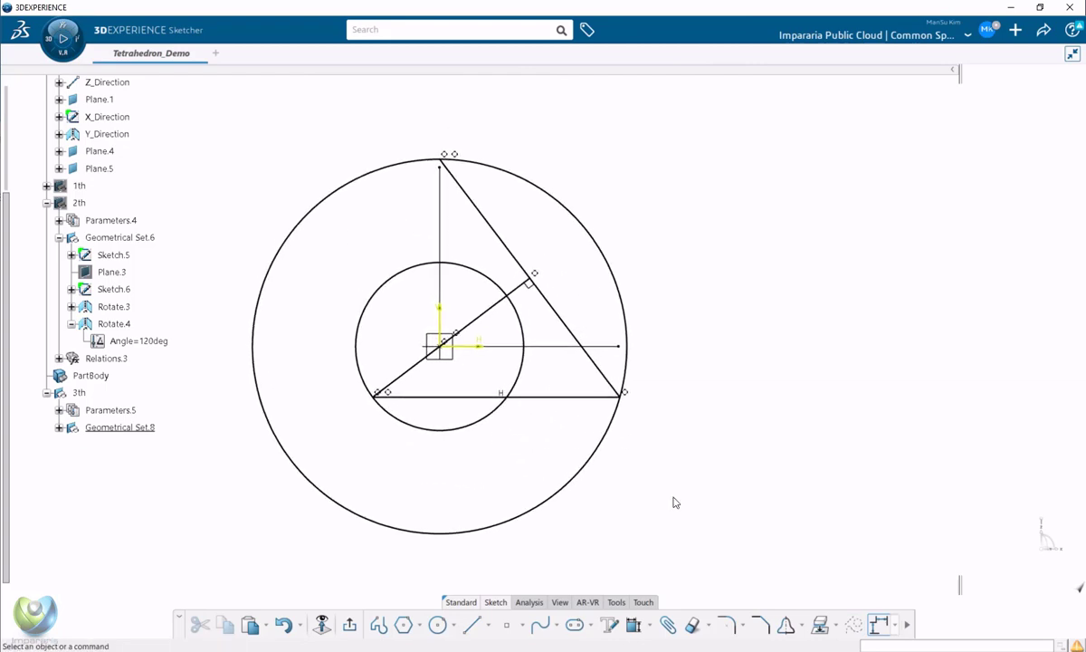
pyautogui.click(632, 624)
pyautogui.click(514, 311)
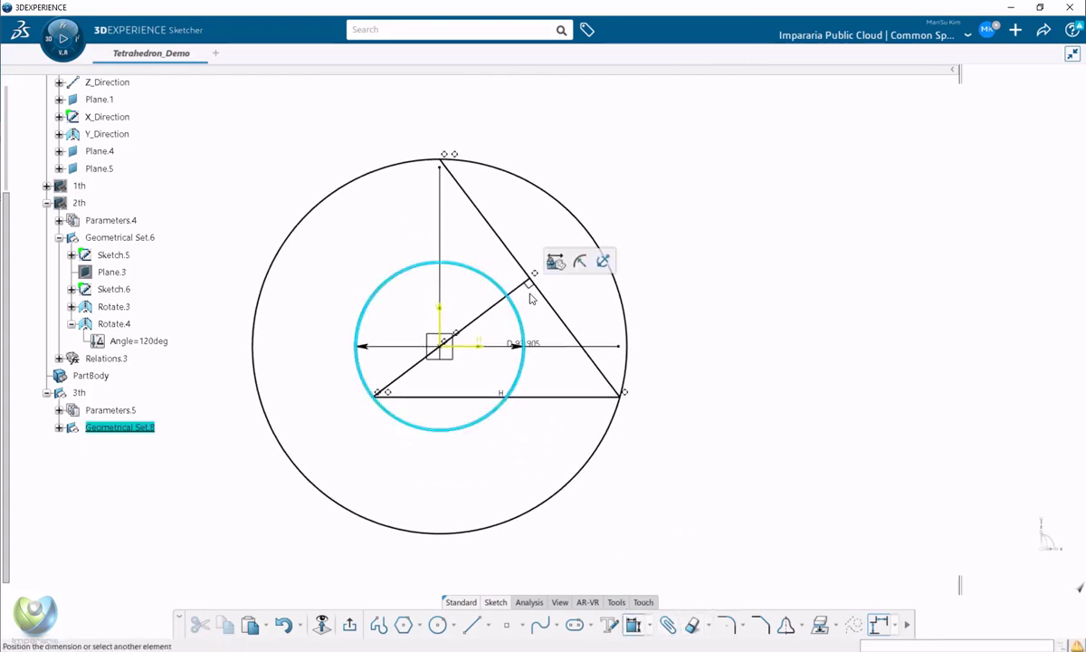
pyautogui.click(548, 294)
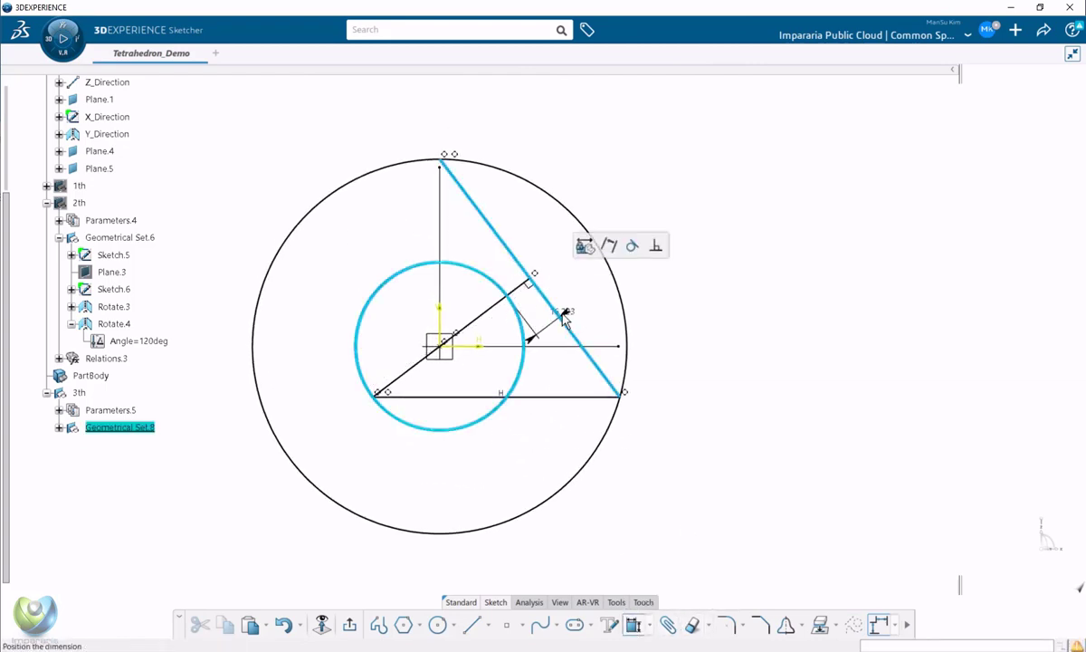
pyautogui.click(633, 249)
# Enlarge the outer circle by its end of the slanted line until its radius about matches the X_Direction line's length.
pyautogui.moveTo(624, 378); pyautogui.dragTo(625, 371, button='middle')
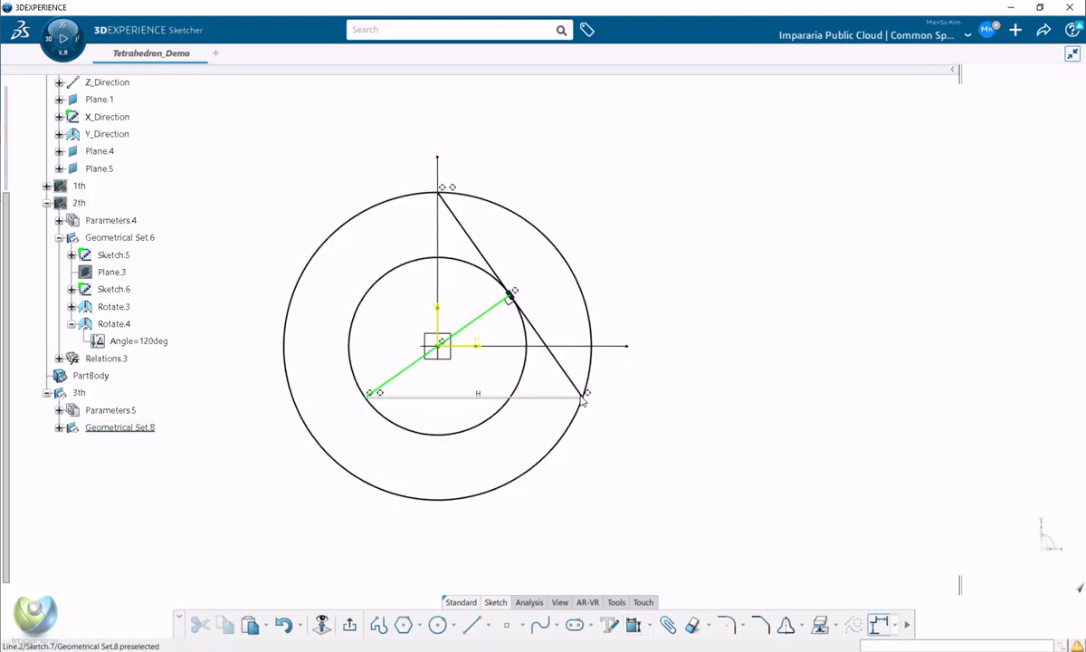
pyautogui.moveTo(587, 397); pyautogui.dragTo(610, 428)
pyautogui.moveTo(609, 427); pyautogui.dragTo(604, 403, button='middle')
pyautogui.click(621, 455)
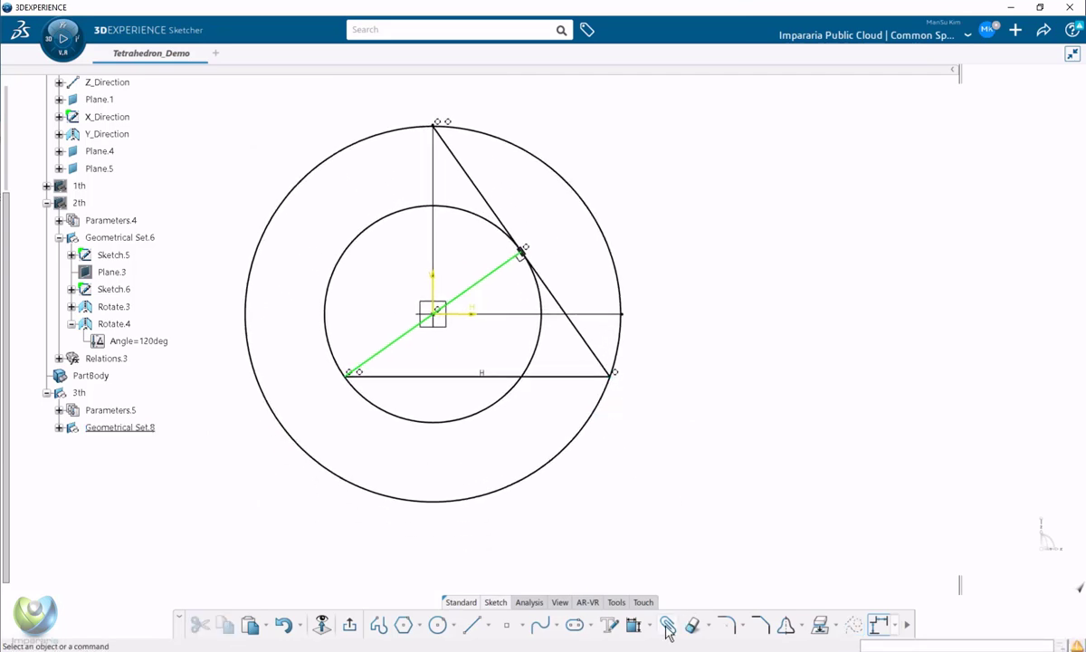
# Dimension the slanted line's length and link it by formula to the Size parameter in Parameters.5 of 3th.
pyautogui.click(582, 325)
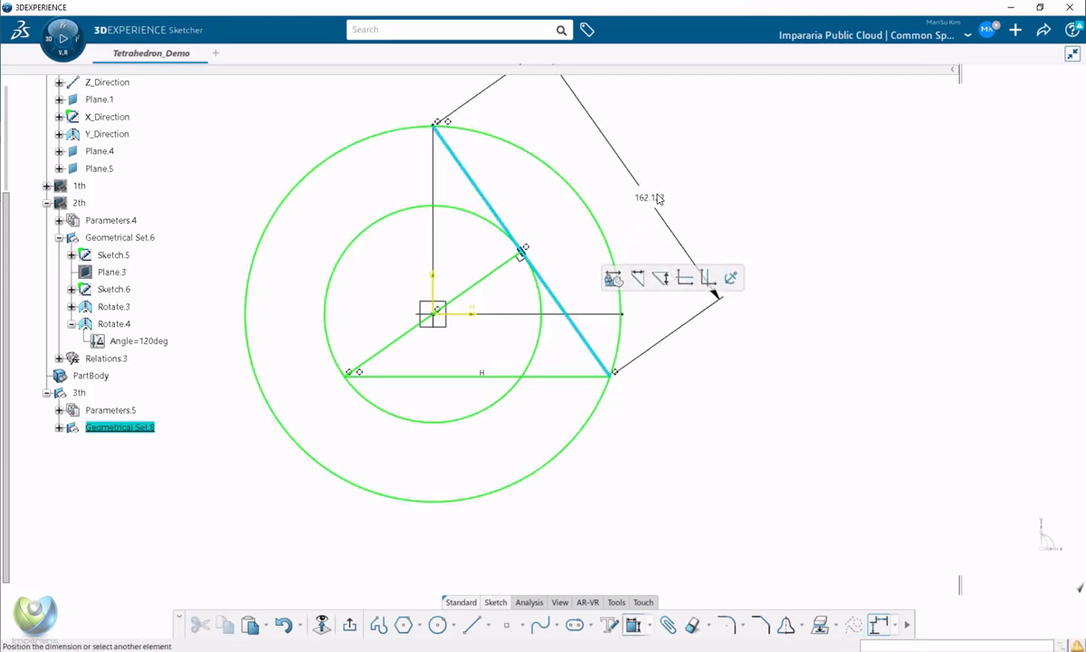
pyautogui.click(727, 288)
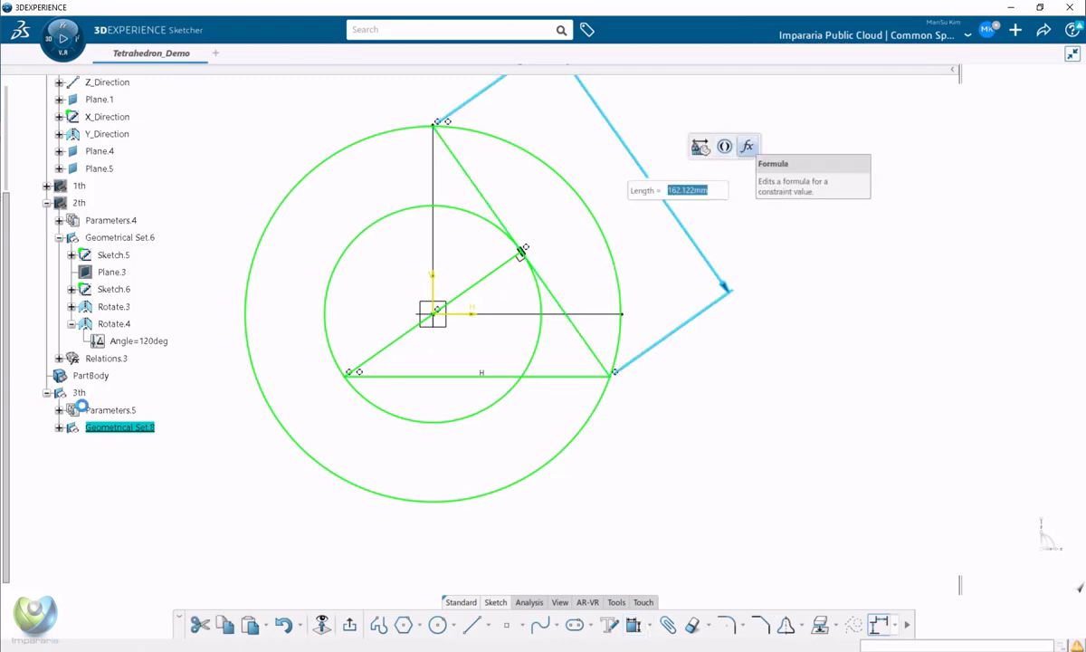
pyautogui.click(59, 409)
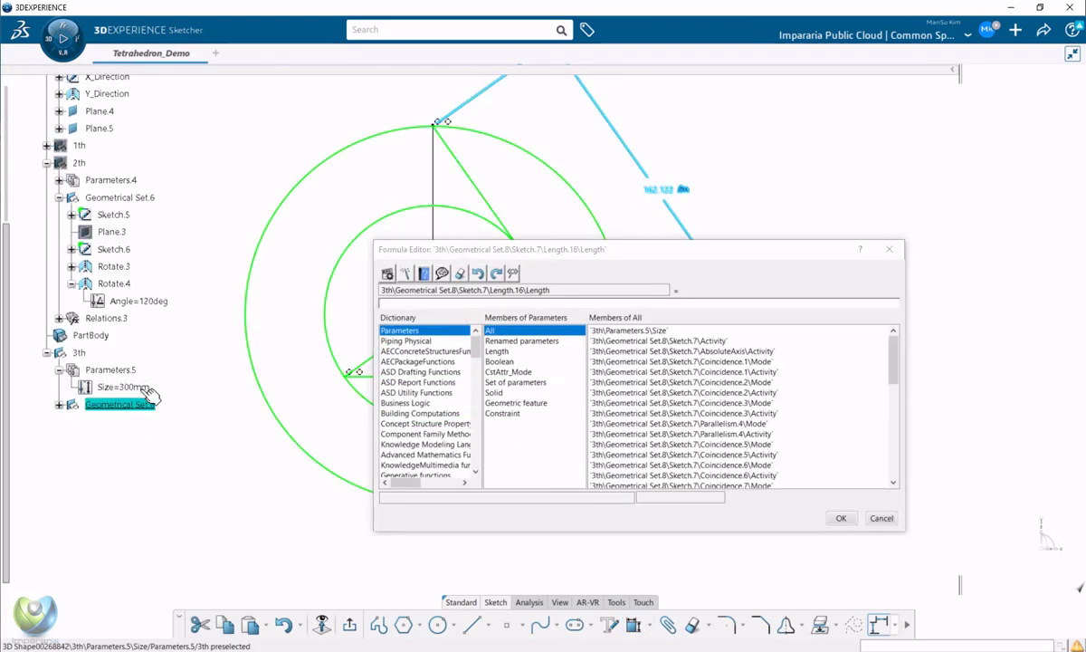
pyautogui.click(143, 387)
pyautogui.click(841, 517)
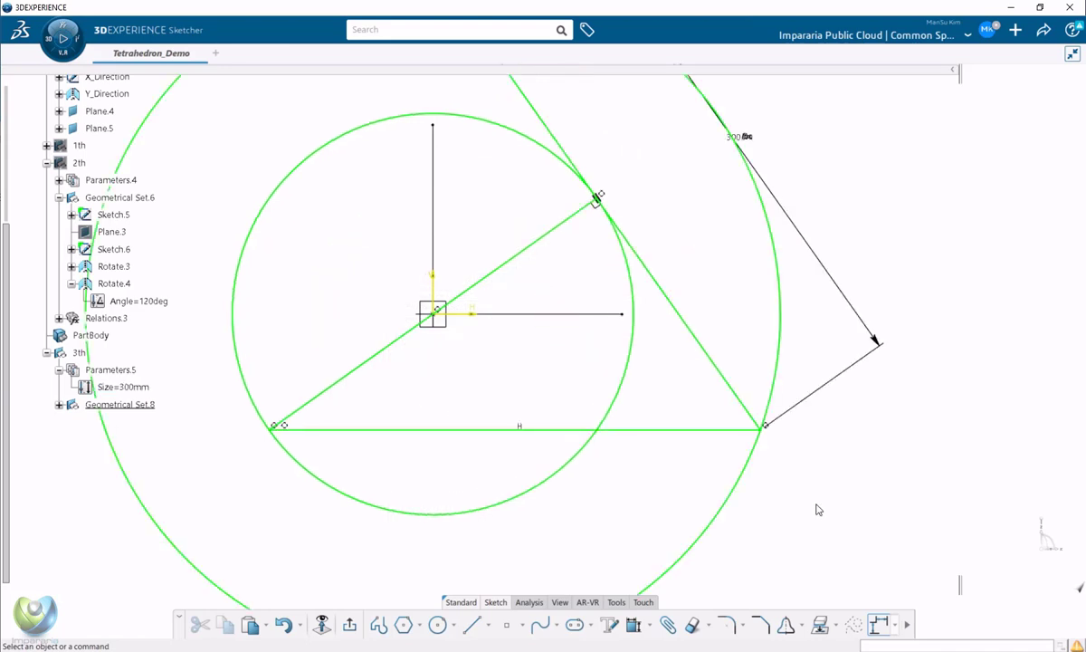
# Convert the inner and outer circles to construction geometry.
pyautogui.moveTo(656, 372); pyautogui.dragTo(603, 422, button='middle')
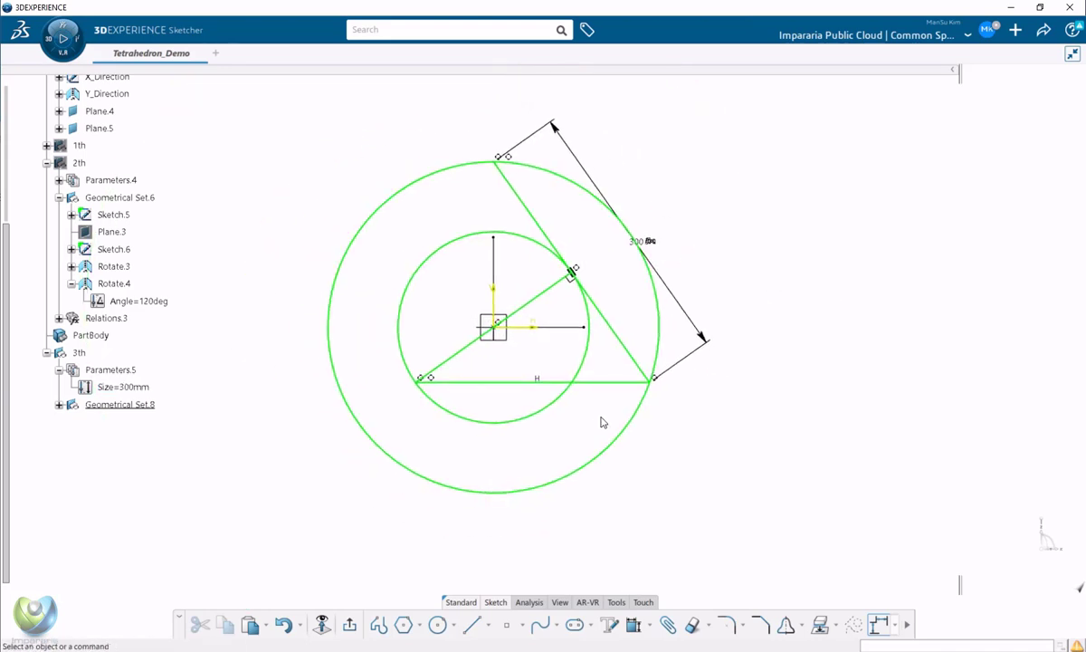
pyautogui.click(463, 240)
pyautogui.keyDown('ctrl'); pyautogui.click(432, 177); pyautogui.keyUp('ctrl')
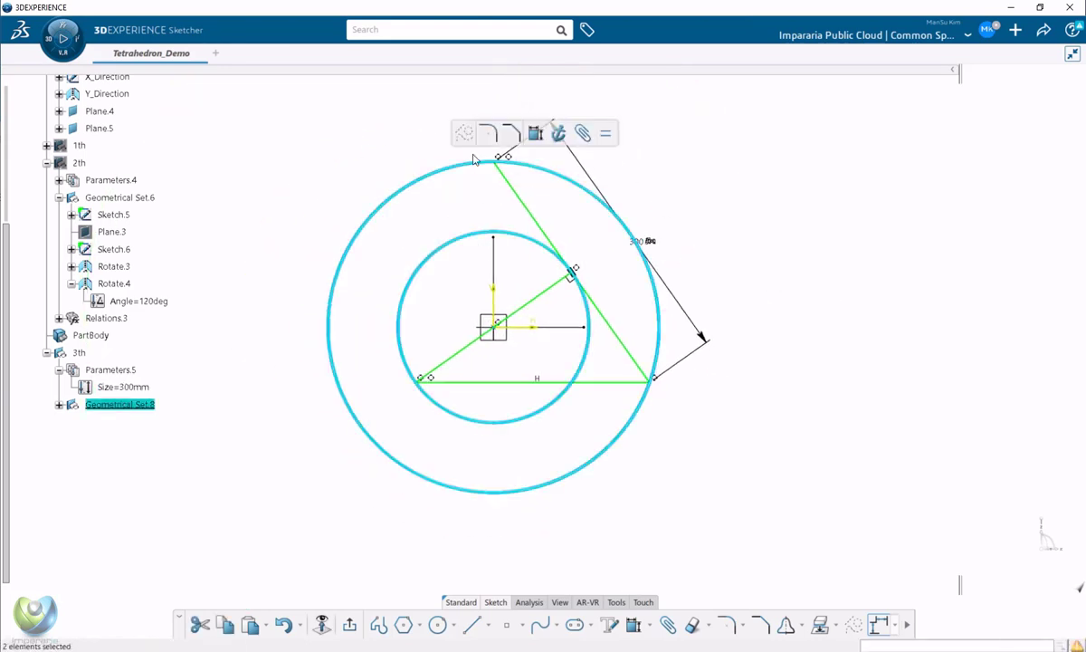
pyautogui.click(464, 134)
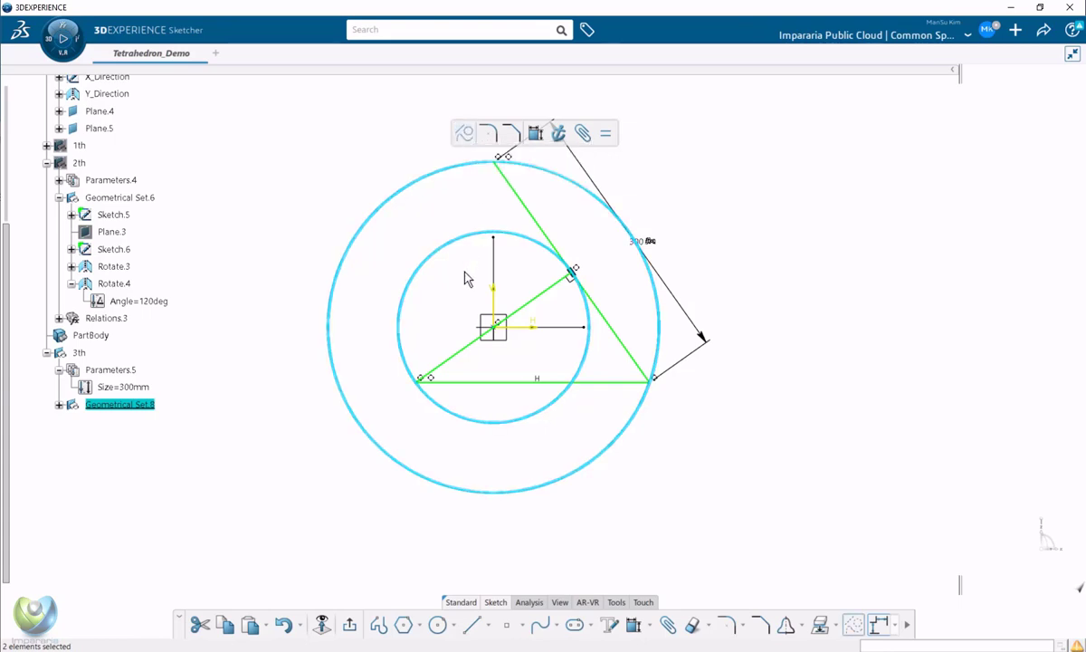
# Convert the sketch line through the circles' center and the horizontal line to construction elements, keeping only the slanted line as standard geometry.
pyautogui.click(548, 291)
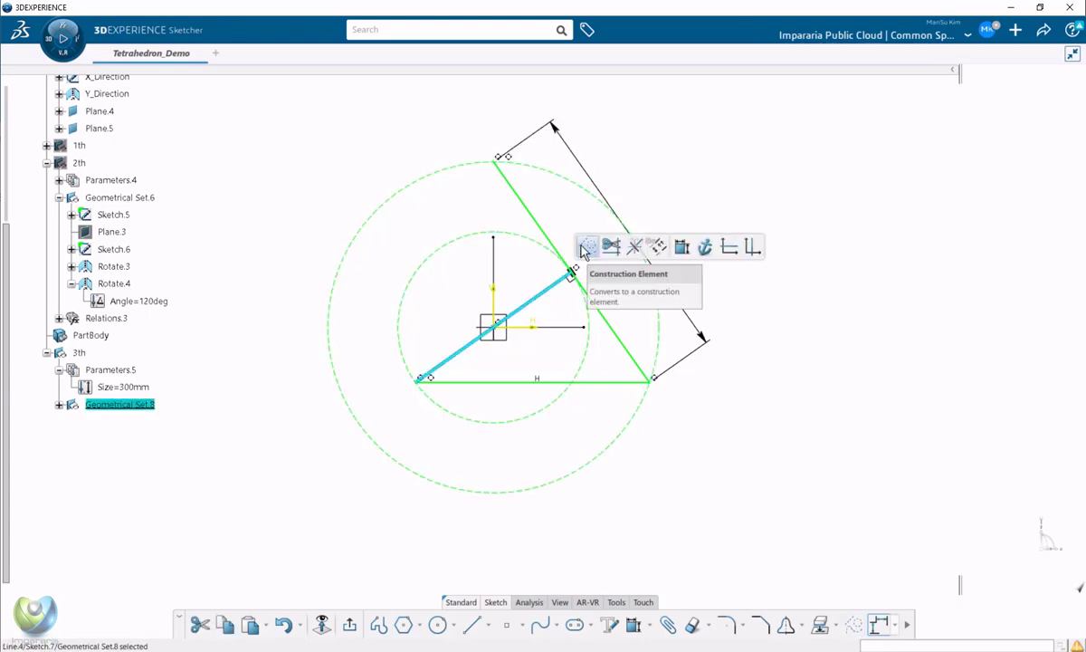
pyautogui.keyDown('ctrl'); pyautogui.click(615, 382); pyautogui.keyUp('ctrl')
pyautogui.click(675, 339)
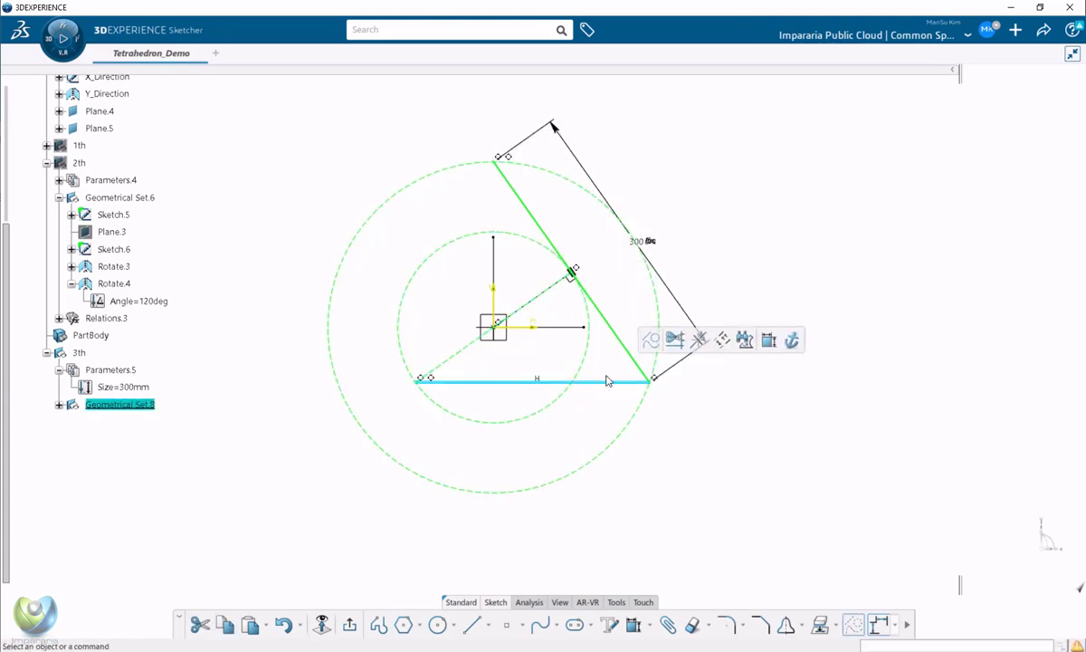
pyautogui.click(620, 341)
pyautogui.click(659, 446)
pyautogui.moveTo(549, 373); pyautogui.dragTo(545, 396, button='middle')
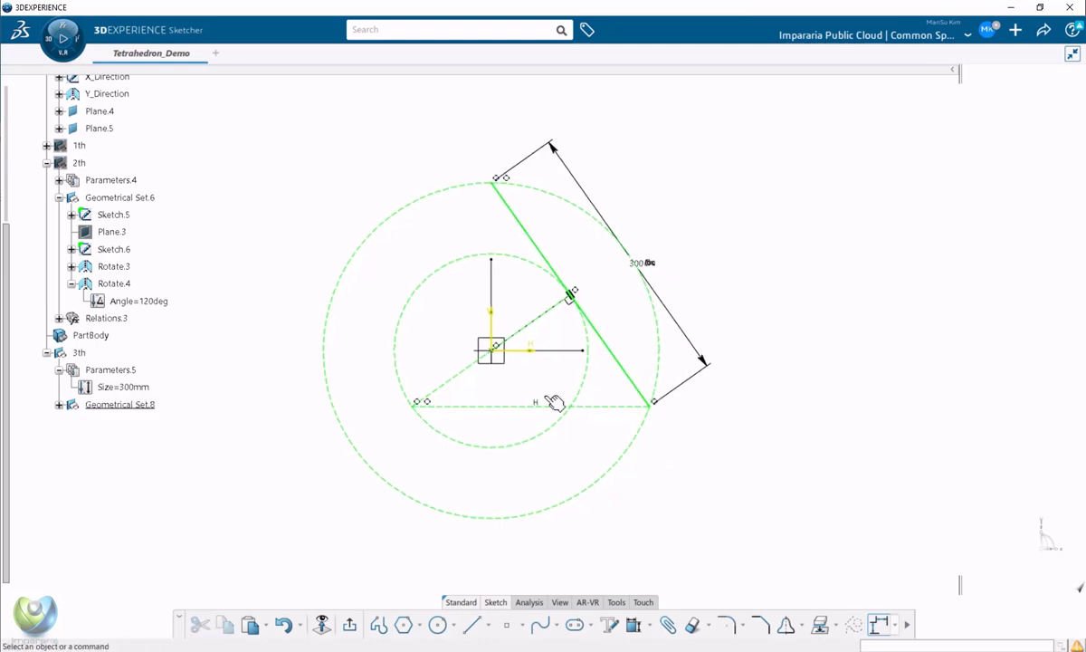
pyautogui.click(580, 396)
pyautogui.click(491, 406)
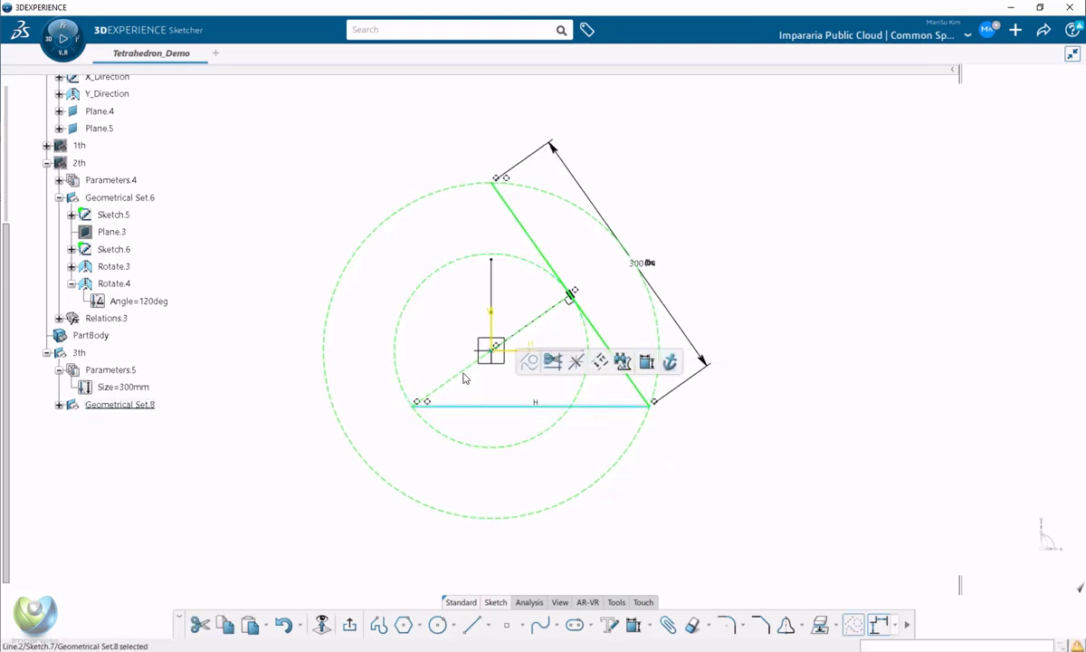
pyautogui.click(419, 312)
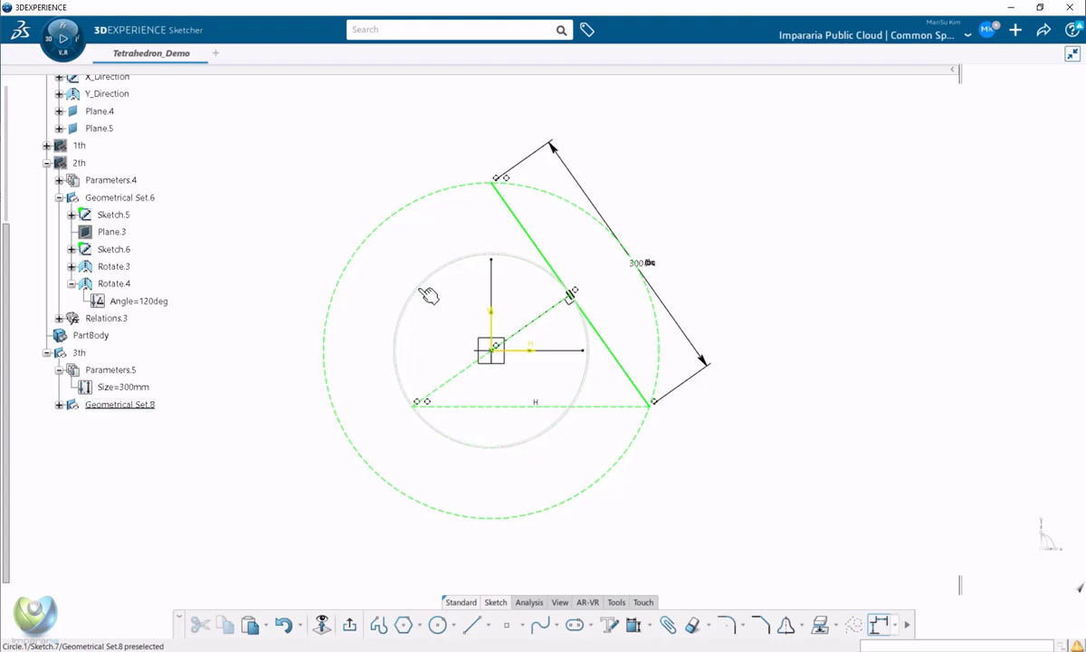
pyautogui.click(419, 289)
pyautogui.click(394, 266)
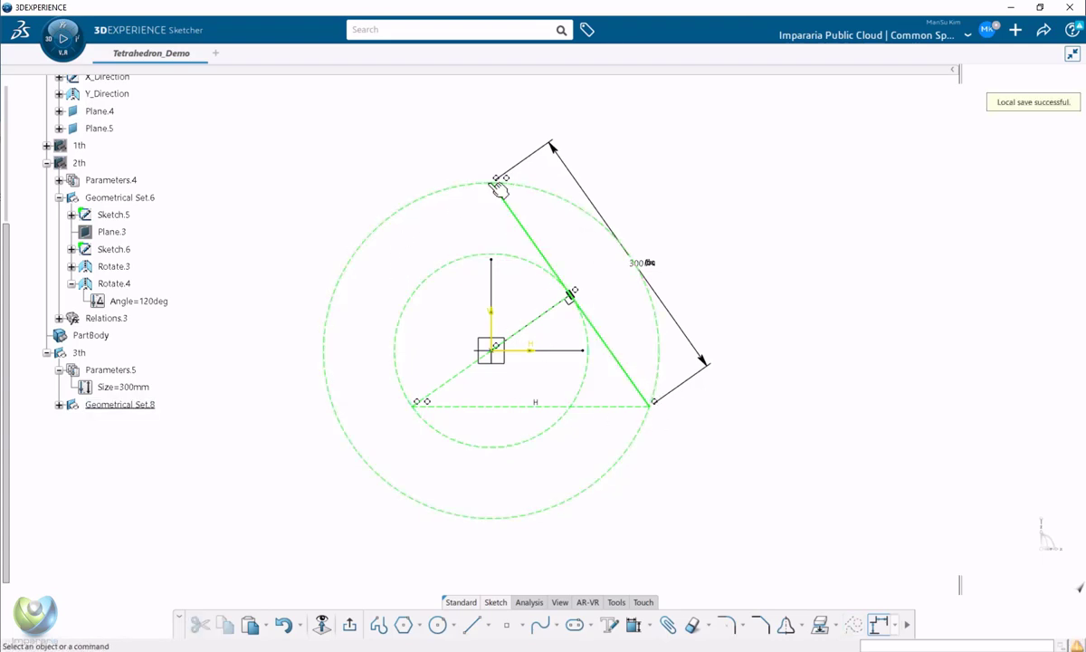
pyautogui.click(636, 382)
pyautogui.click(563, 415)
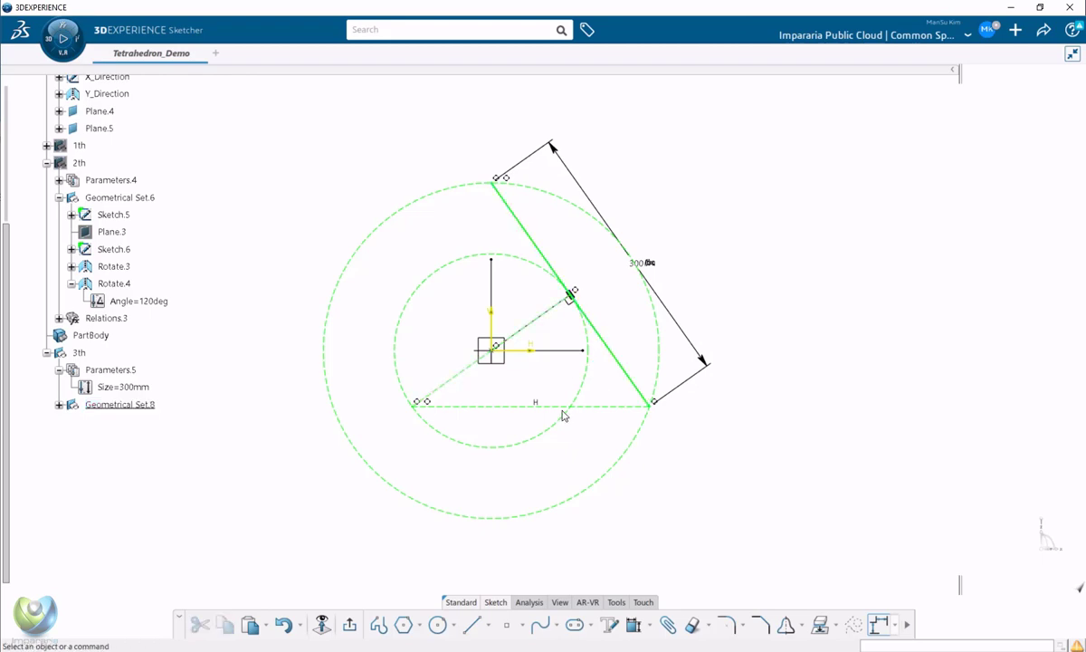
# Exit the sketch and rotate Sketch.7 by 120deg about the Z_Direction axis.
pyautogui.click(348, 627)
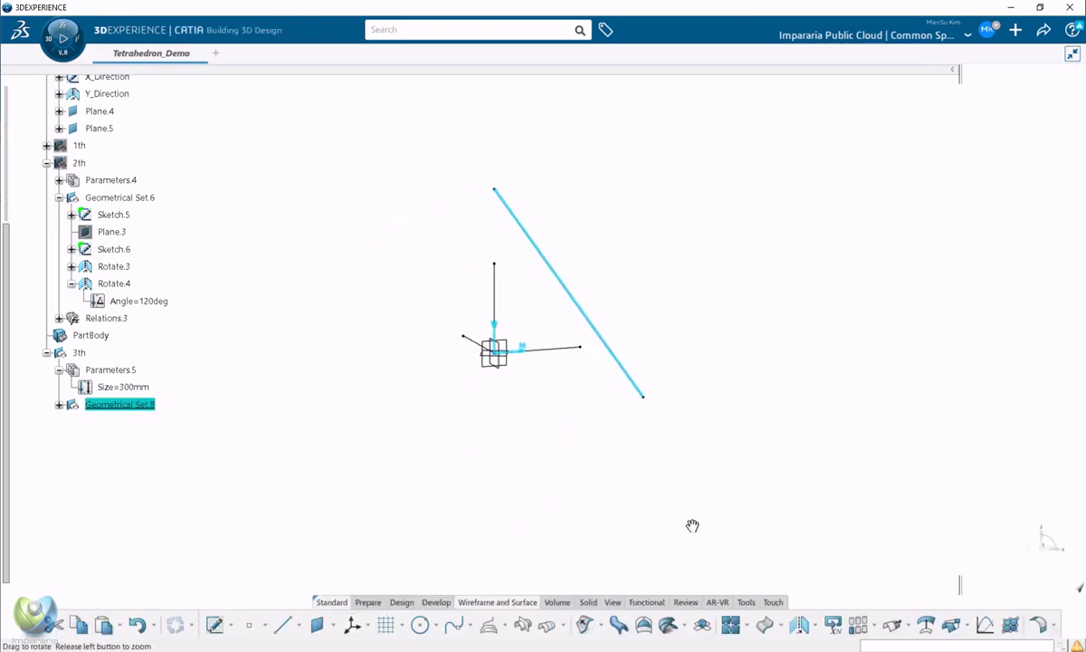
pyautogui.click(59, 405)
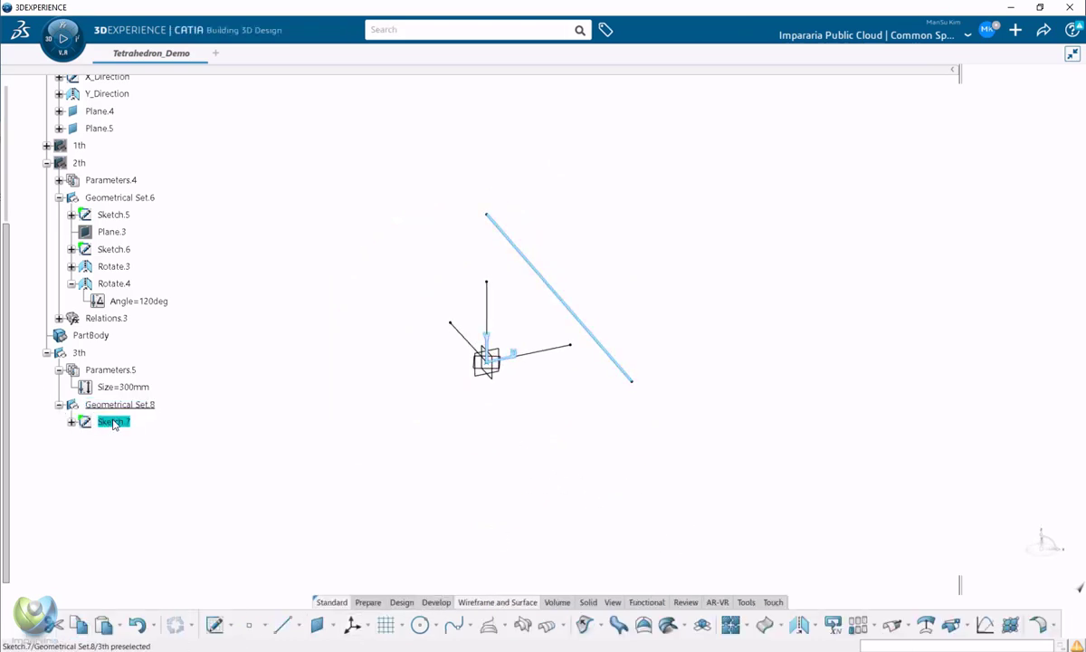
pyautogui.click(798, 630)
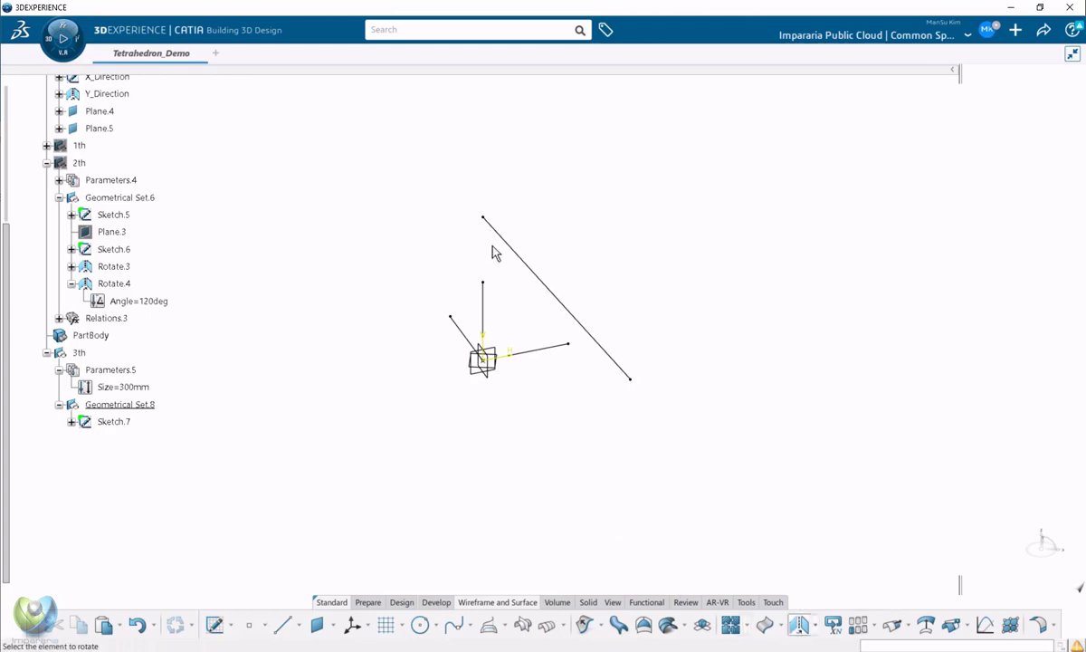
pyautogui.click(484, 306)
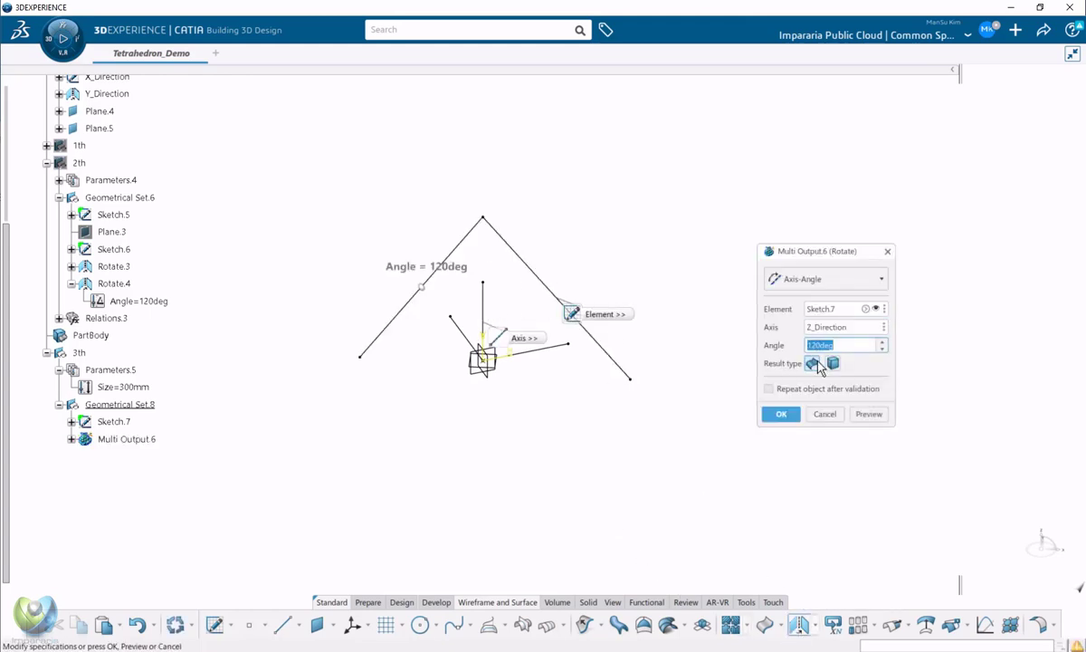
pyautogui.click(783, 413)
# Duplicate Rotate.5 within Geometrical Set.8 and set the copy's rotation angle to -120deg.
pyautogui.click(118, 440)
pyautogui.hotkey('ctrl', 'c')
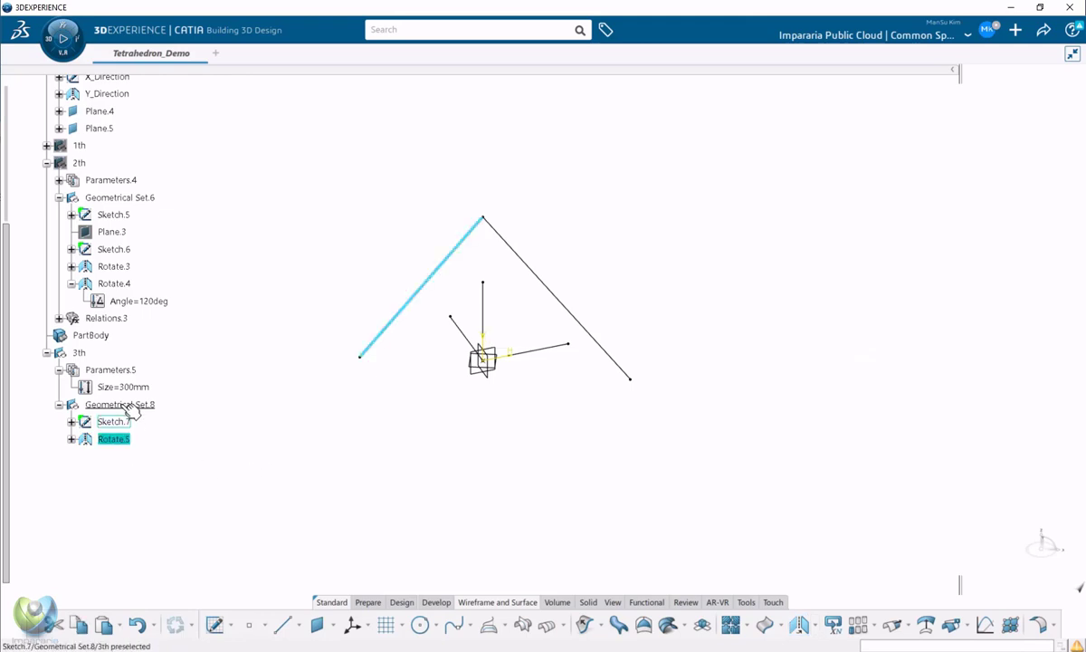
pyautogui.click(131, 406)
pyautogui.hotkey('ctrl', 'v')
pyautogui.doubleClick(123, 458)
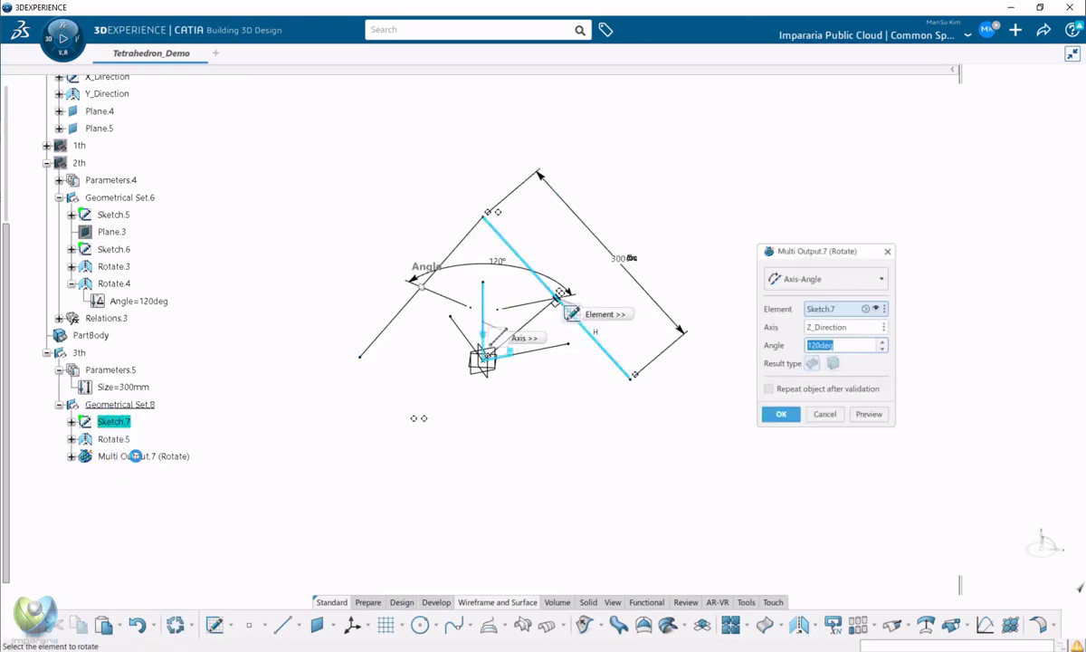
pyautogui.write('-')
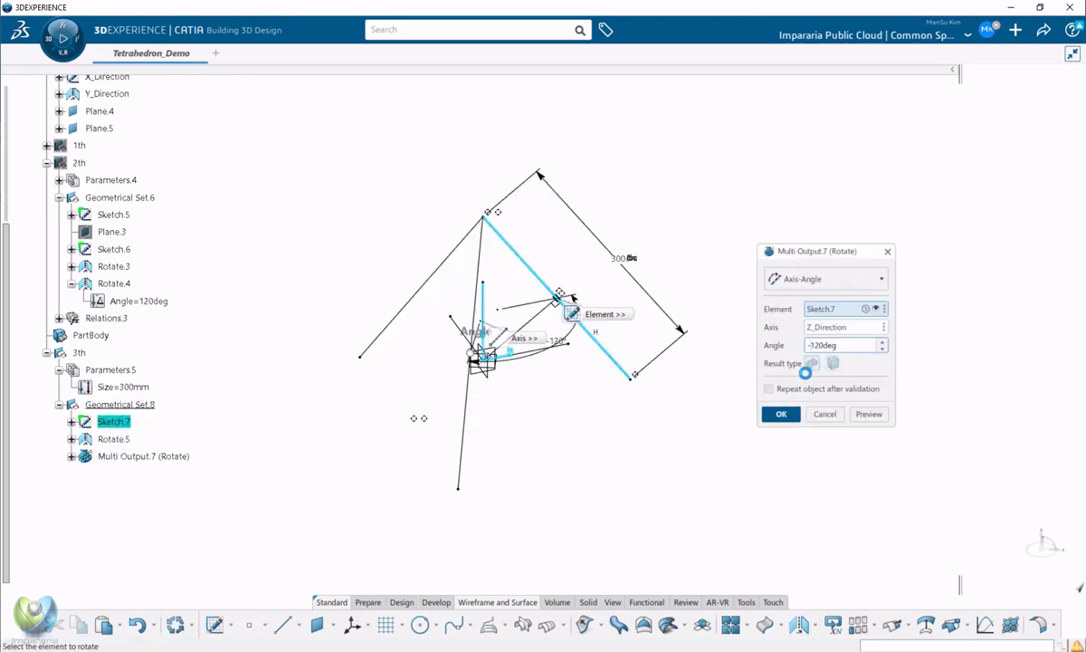
pyautogui.click(781, 414)
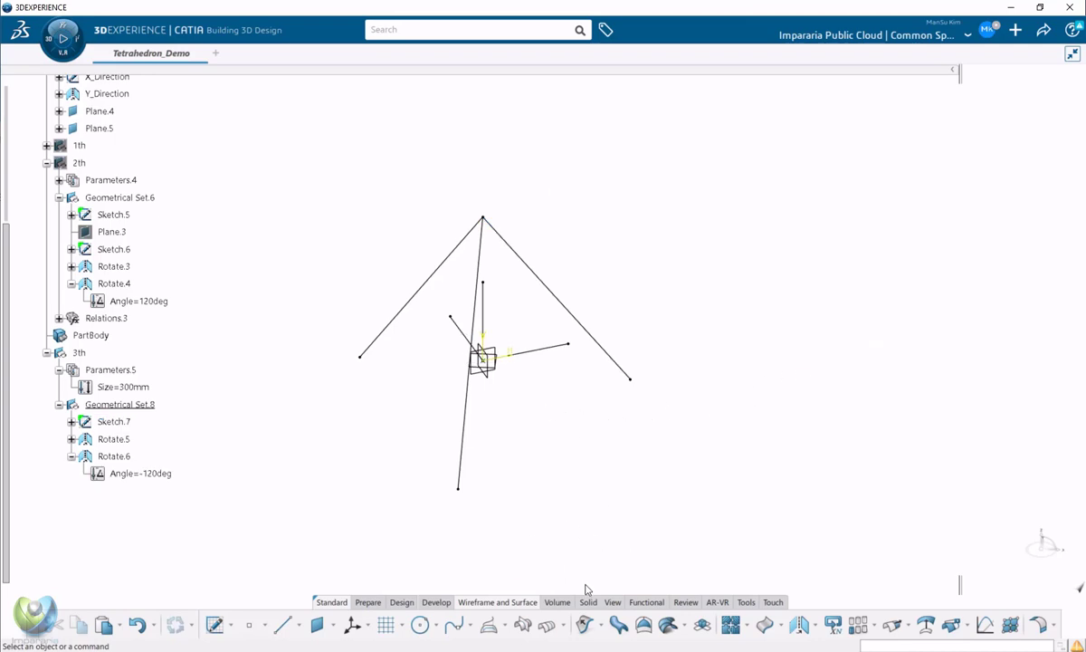
# Create three Point-Point lines joining the lower endpoints of Sketch.7, Rotate.5 and Rotate.6 to close the tetrahedron's triangular base.
pyautogui.moveTo(537, 532); pyautogui.dragTo(503, 501, button='middle')
pyautogui.click(289, 628)
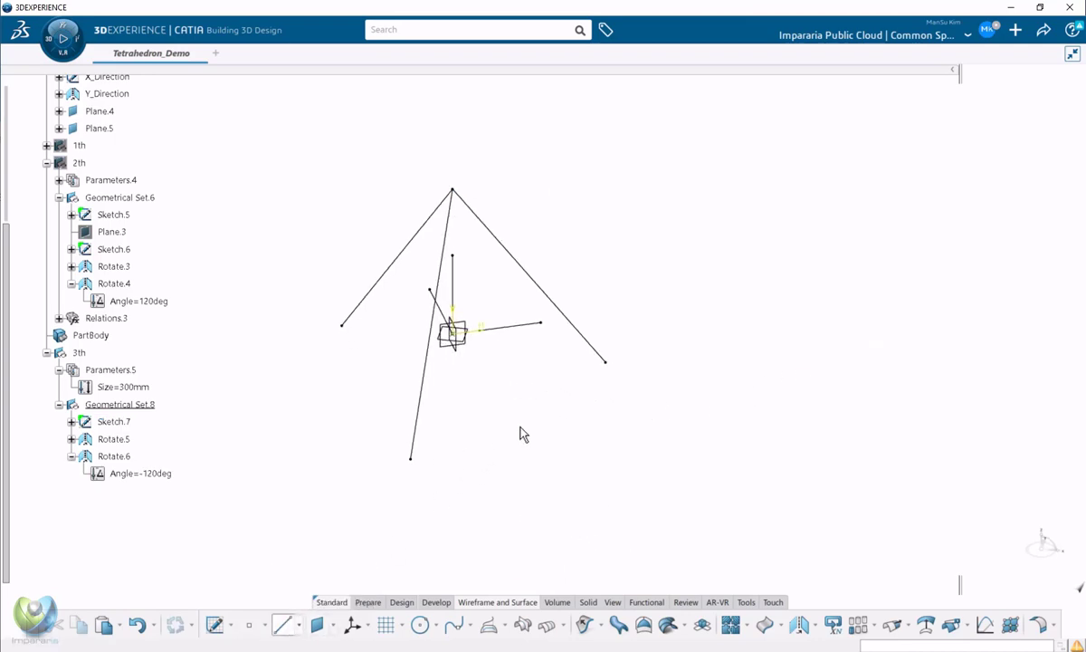
pyautogui.click(606, 363)
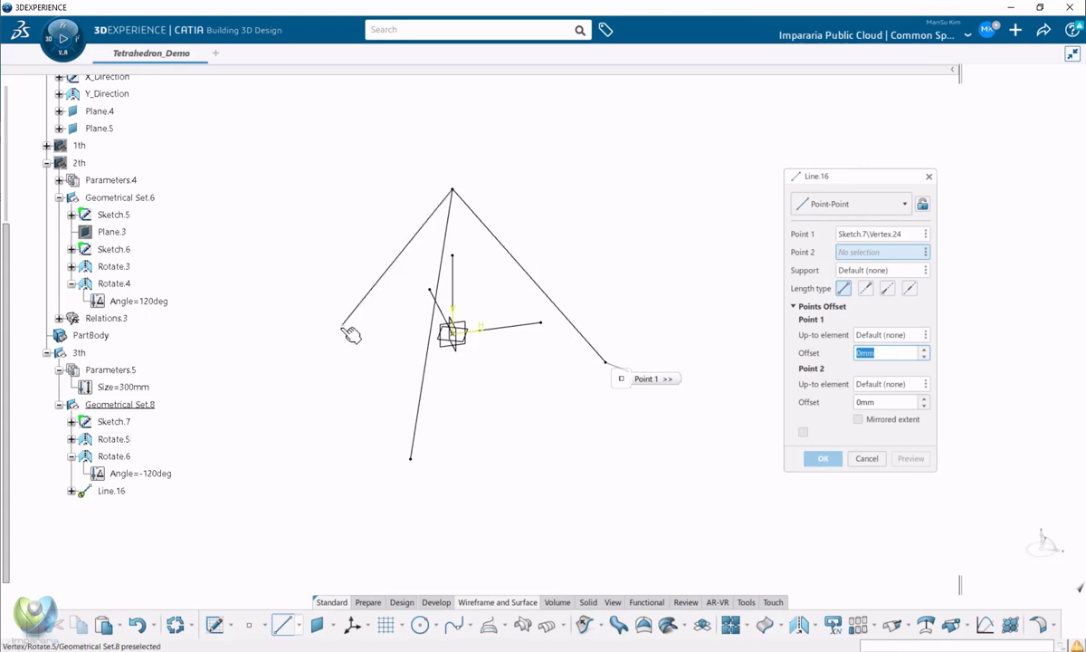
pyautogui.click(343, 326)
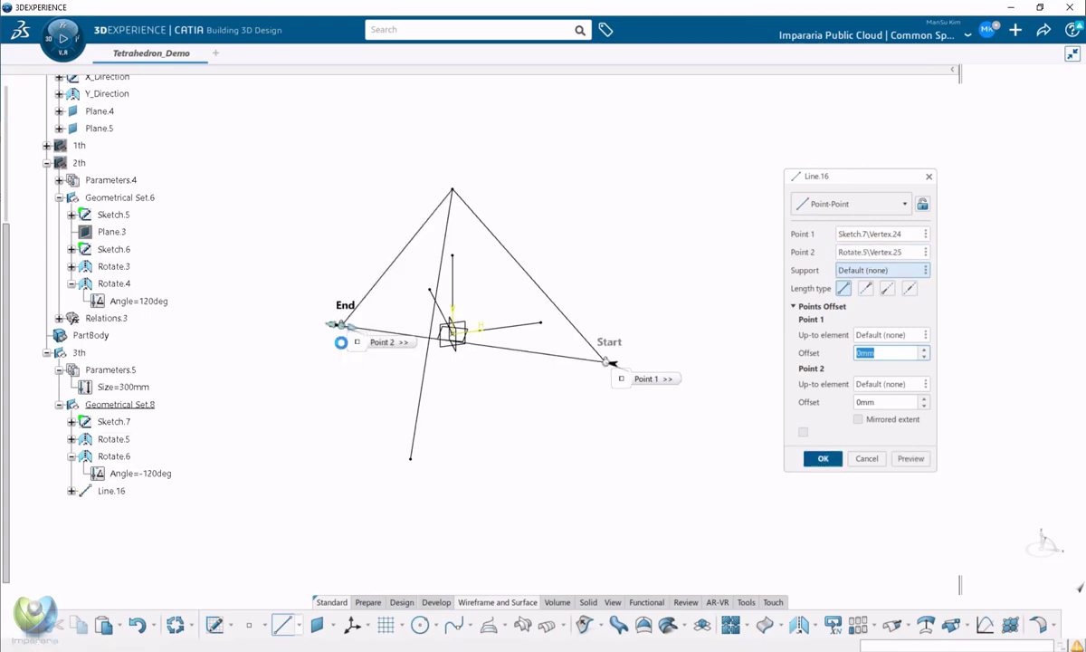
pyautogui.press('Return')
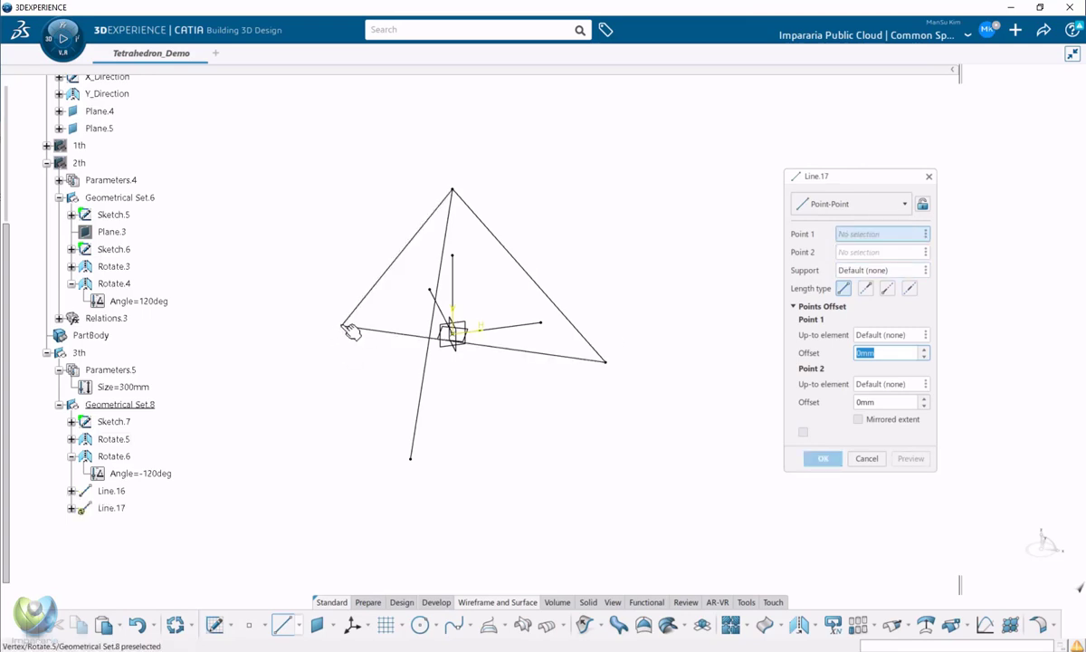
pyautogui.click(345, 327)
pyautogui.click(421, 466)
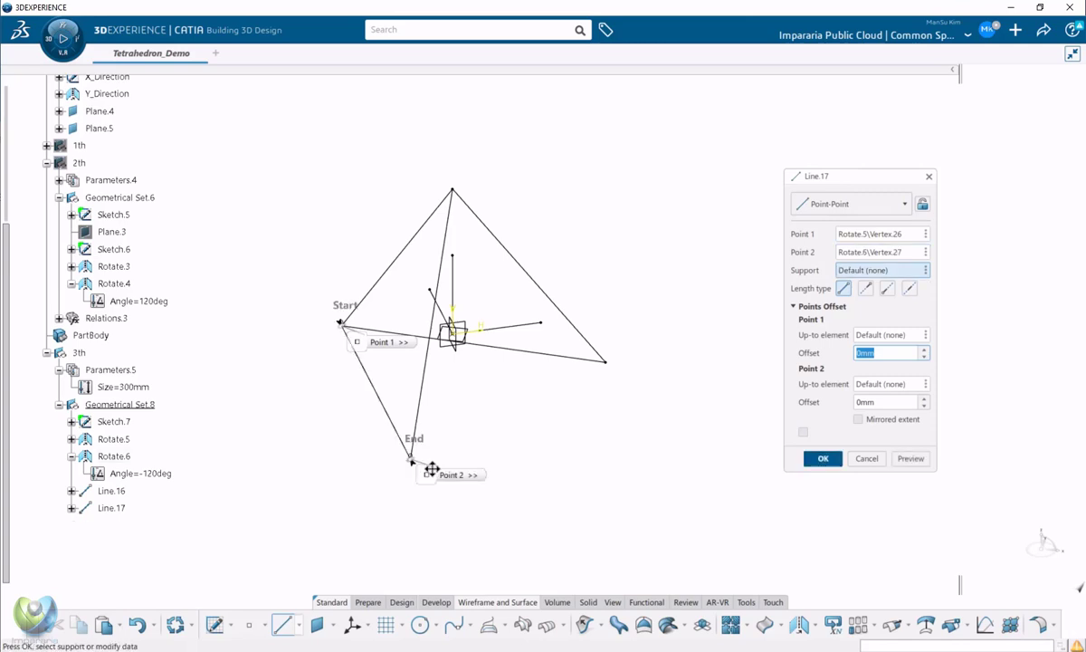
pyautogui.press('Return')
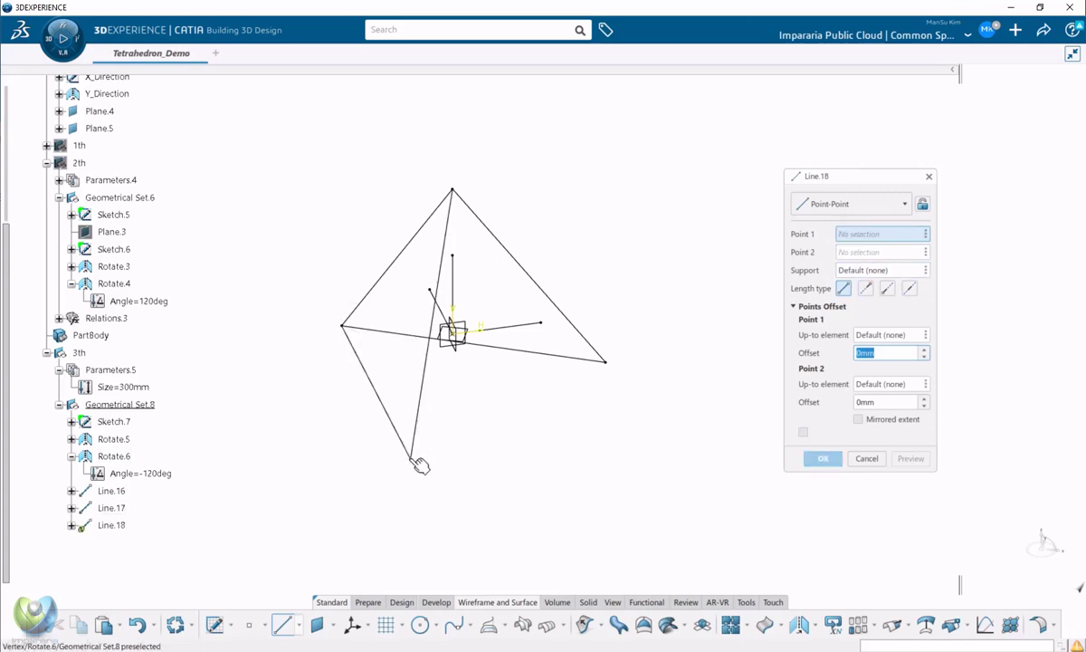
pyautogui.click(416, 461)
pyautogui.click(608, 364)
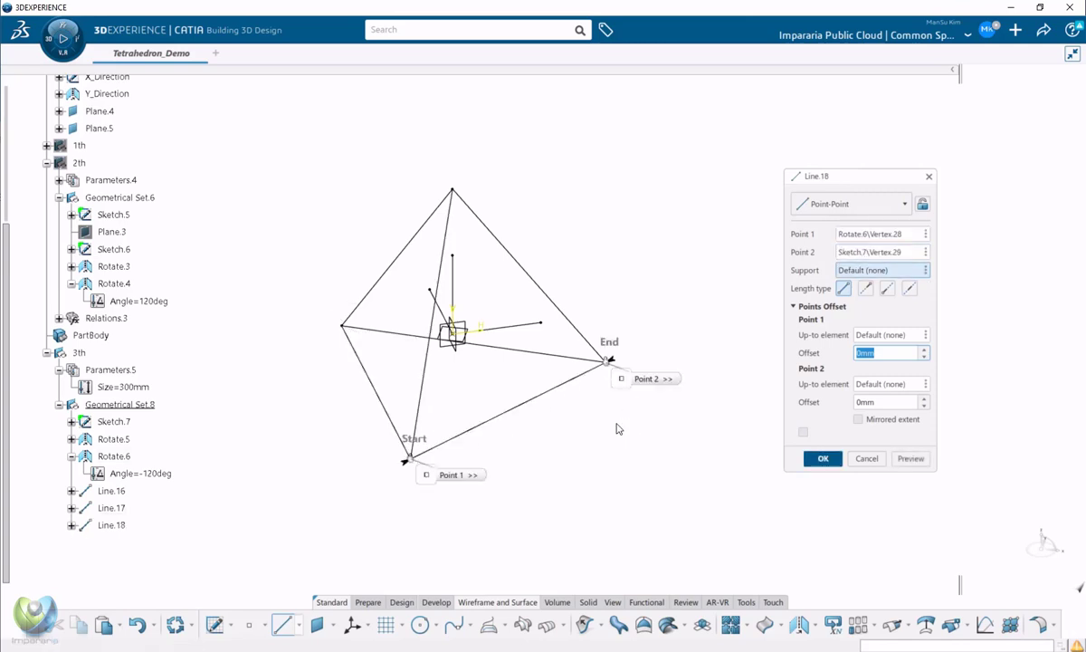
pyautogui.press('Return')
pyautogui.click(858, 456)
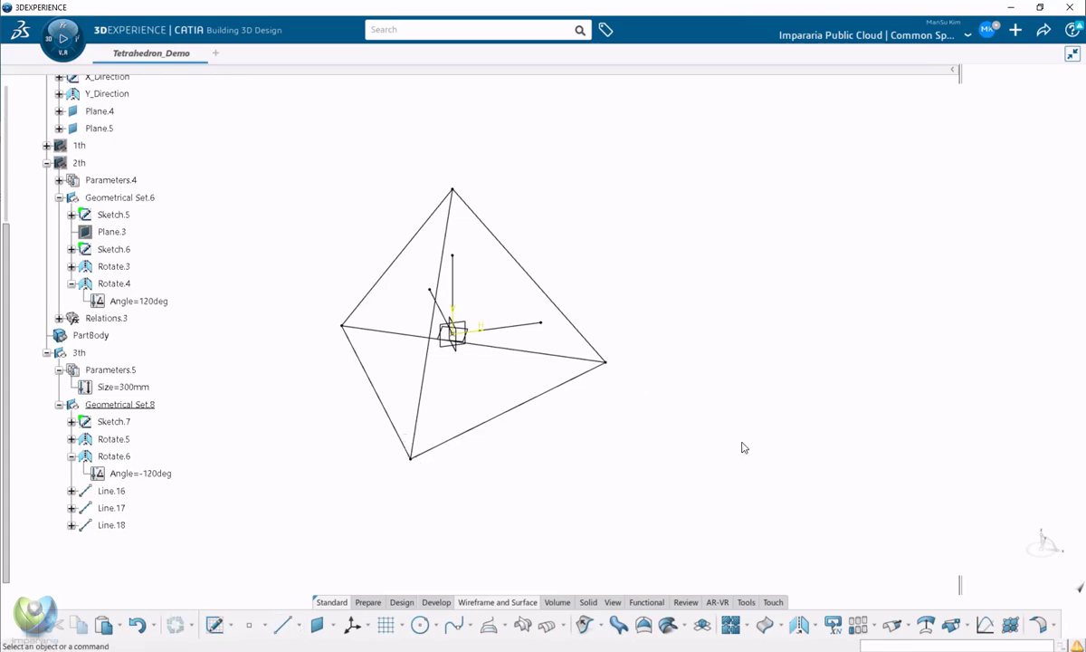
# Measure the lengths of base edges Line.18 and Line.17 and of the slanted edges Sketch.7 and Rotate.6, then discard the measures.
pyautogui.moveTo(590, 422)
pyautogui.mouseDown(button='middle')
pyautogui.moveTo(579, 426)
pyautogui.moveTo(584, 442)
pyautogui.mouseUp(button='middle')
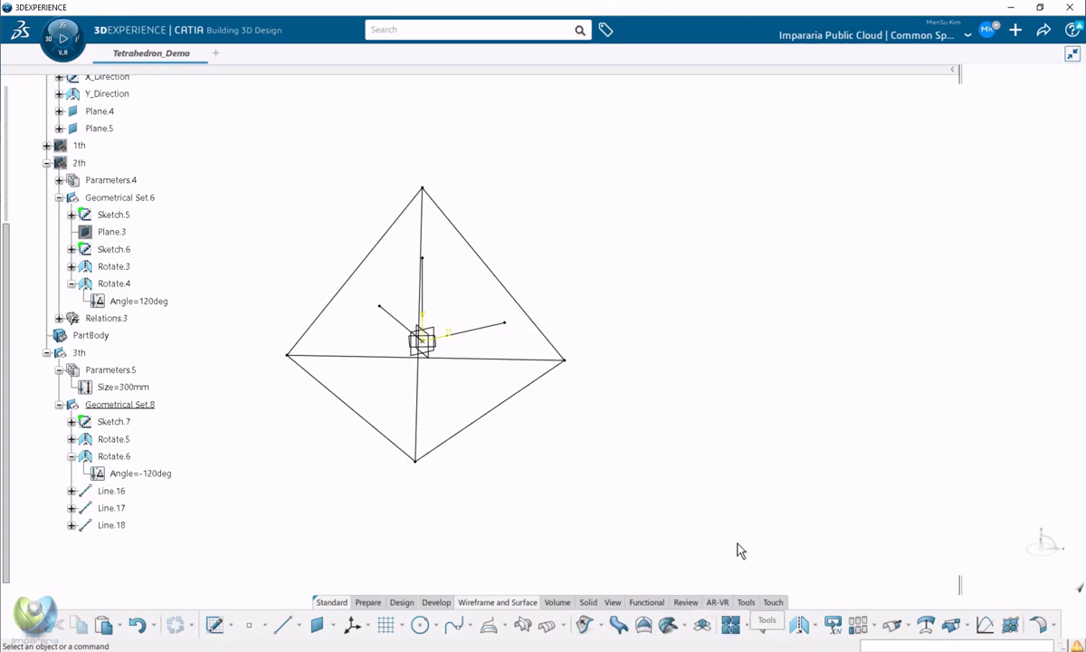
pyautogui.click(768, 616)
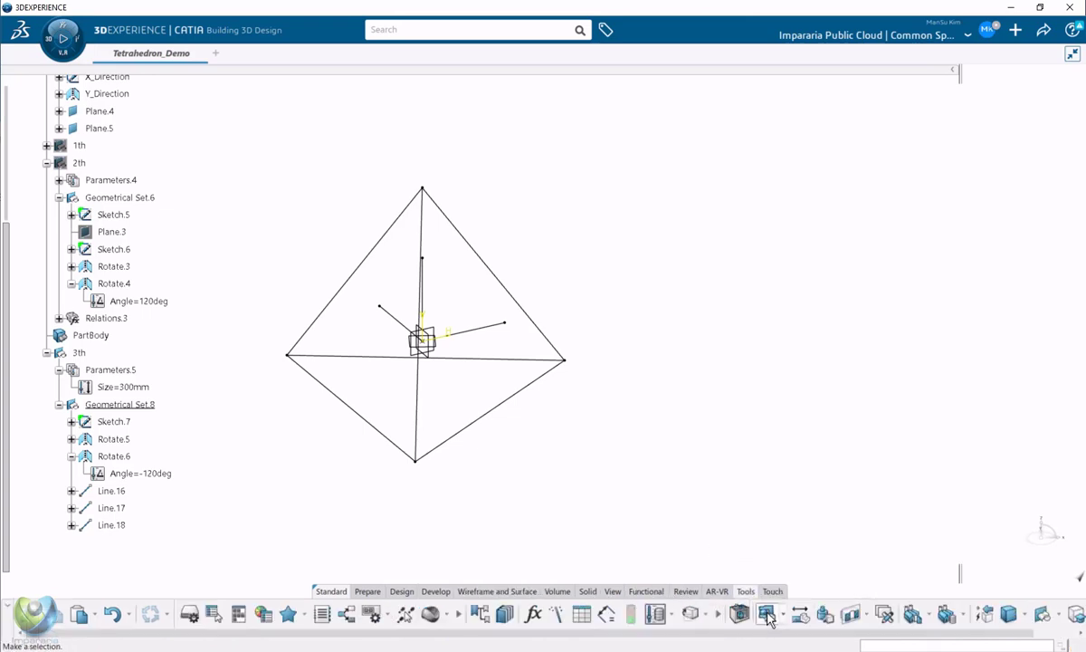
pyautogui.click(517, 395)
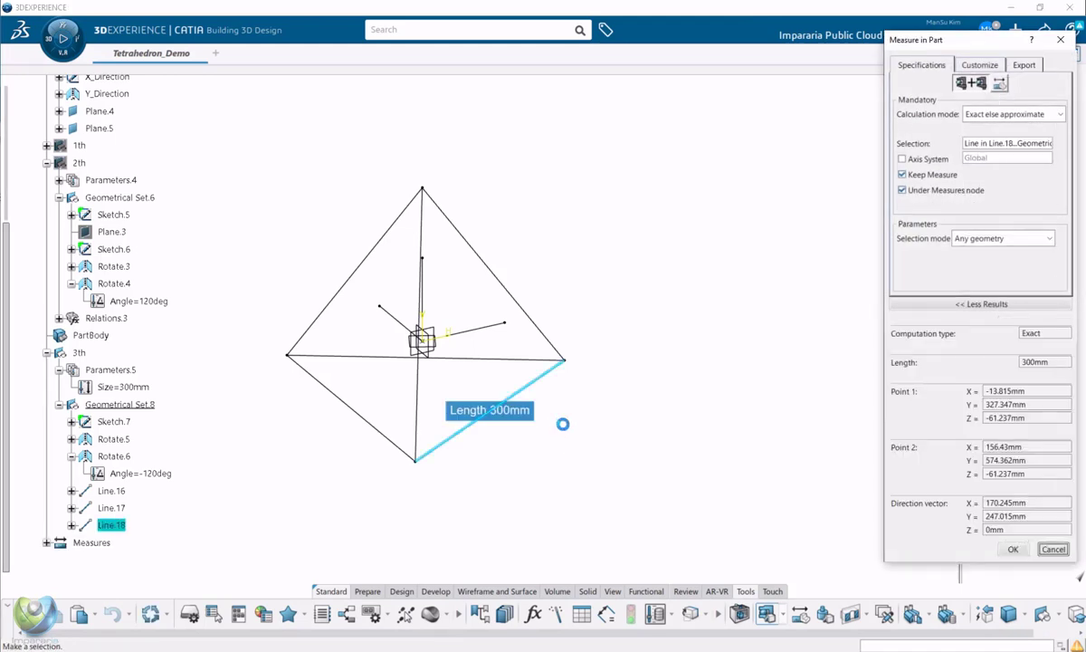
pyautogui.click(586, 438)
pyautogui.click(507, 286)
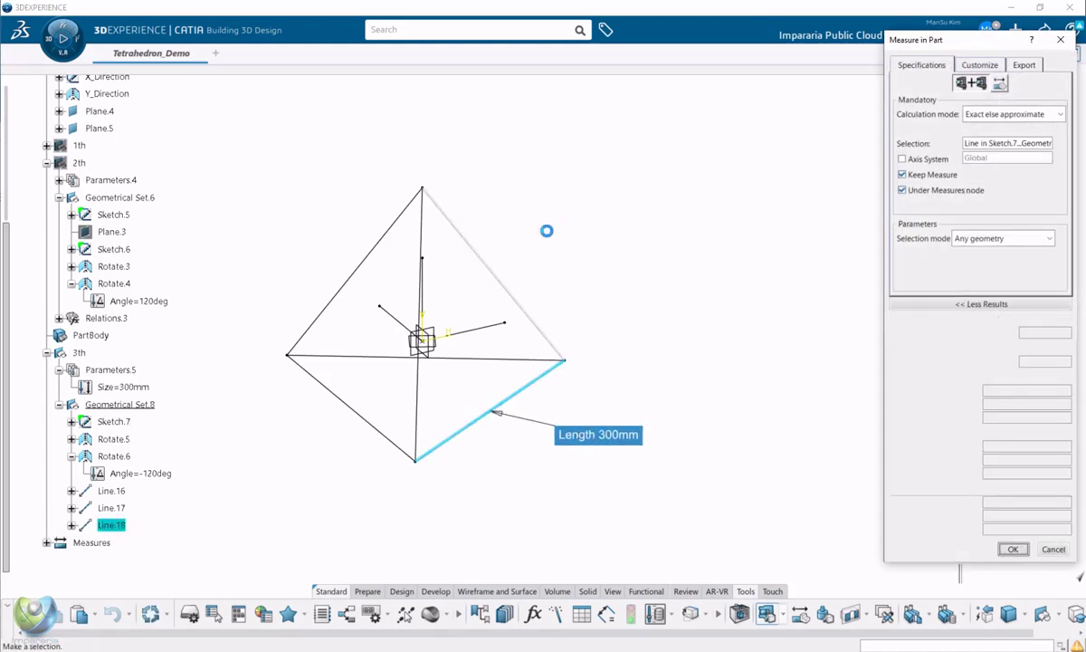
pyautogui.click(561, 230)
pyautogui.moveTo(647, 335); pyautogui.dragTo(408, 245, button='middle')
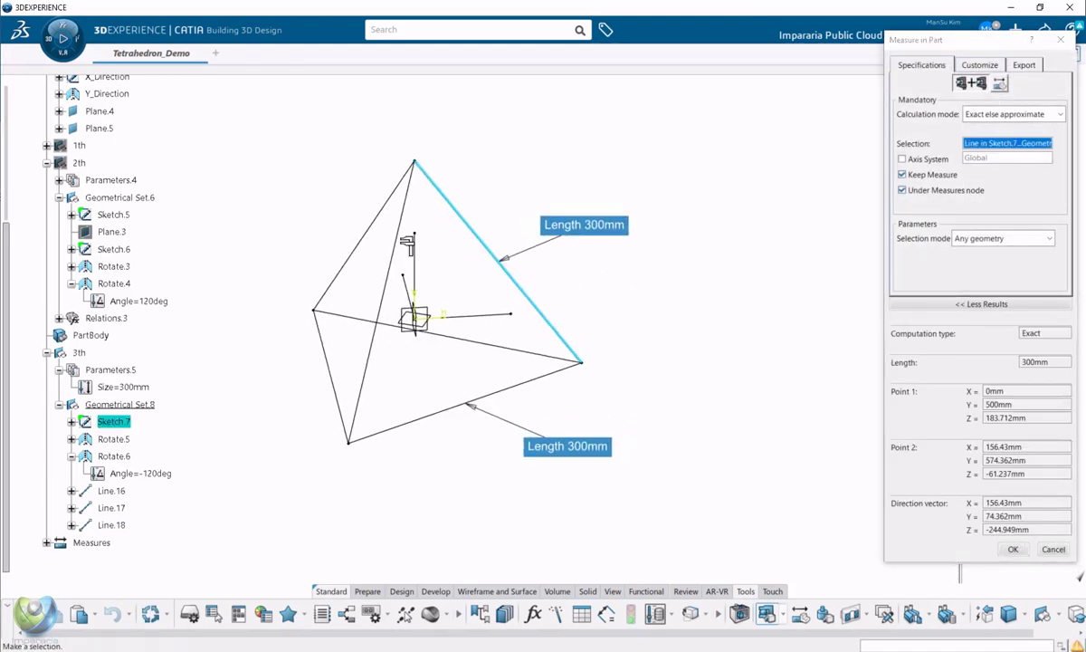
pyautogui.click(381, 299)
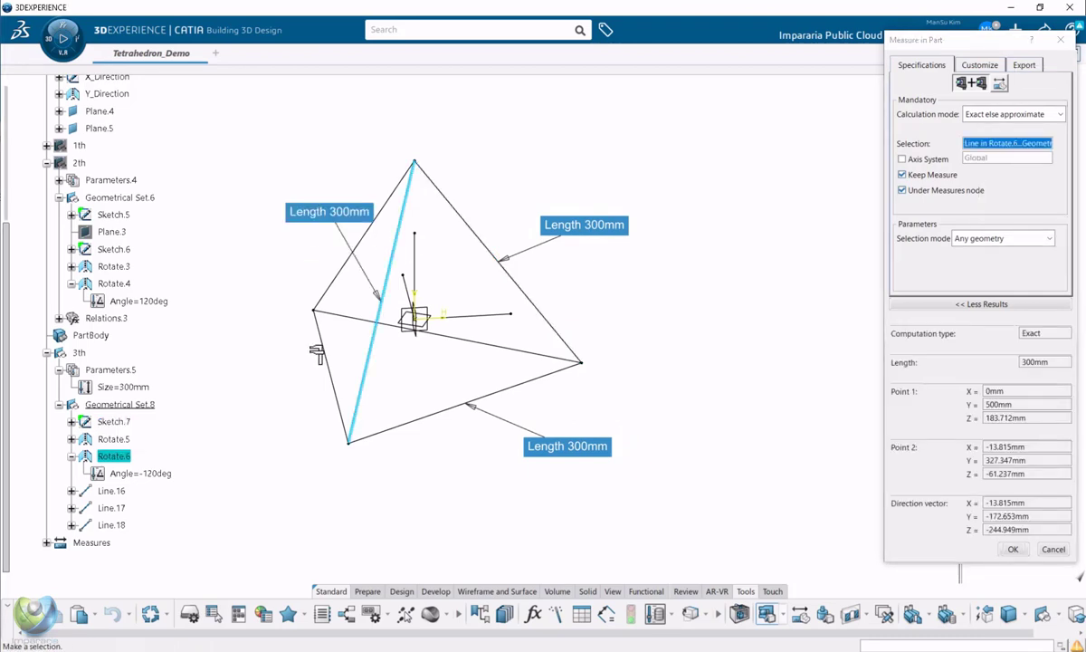
pyautogui.click(328, 360)
pyautogui.click(284, 378)
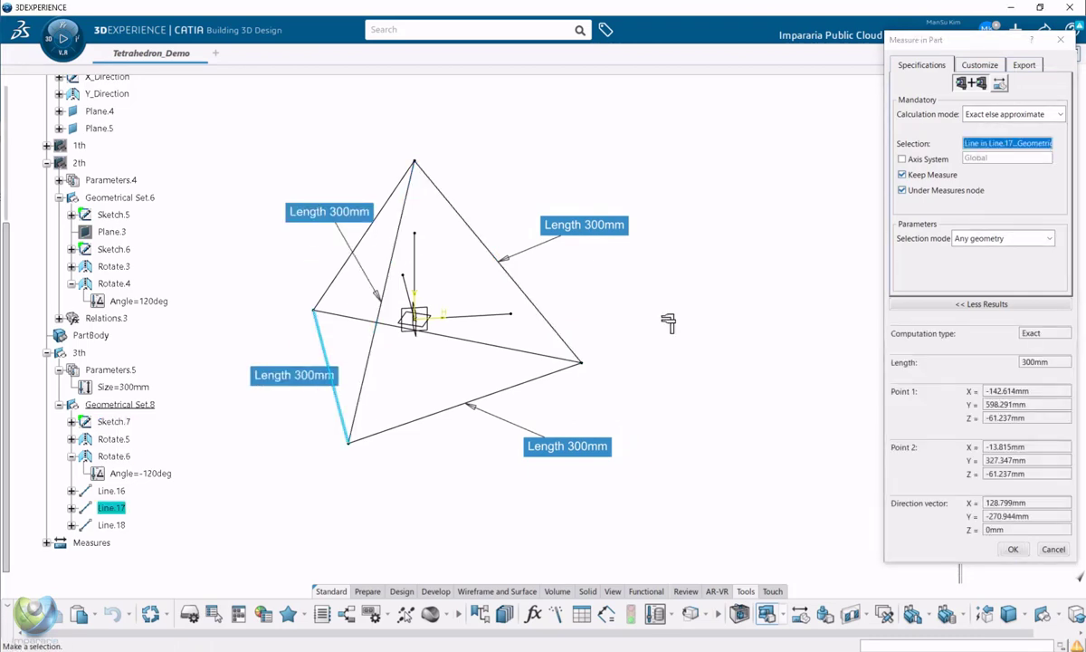
pyautogui.moveTo(672, 322); pyautogui.dragTo(683, 373, button='middle')
pyautogui.click(1061, 39)
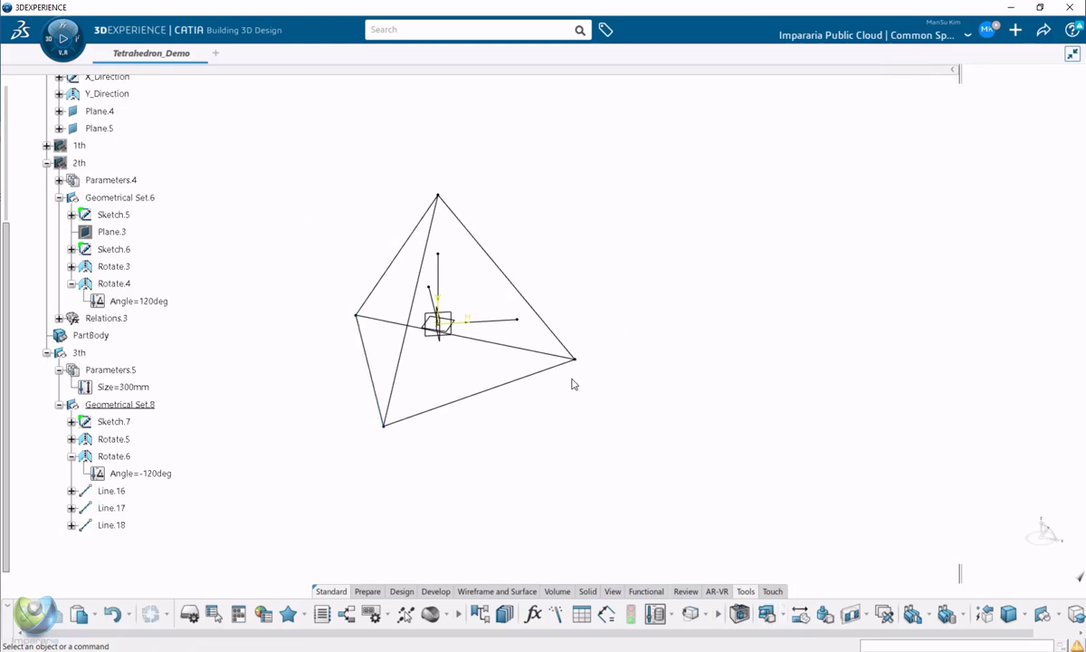
# Collapse 2th, Parameters.5, Geometrical Set.8 and Standard in the specification tree.
pyautogui.moveTo(322, 351); pyautogui.dragTo(347, 376, button='middle')
pyautogui.click(46, 162)
pyautogui.moveTo(483, 409); pyautogui.dragTo(474, 420, button='middle')
pyautogui.click(58, 215)
pyautogui.click(59, 232)
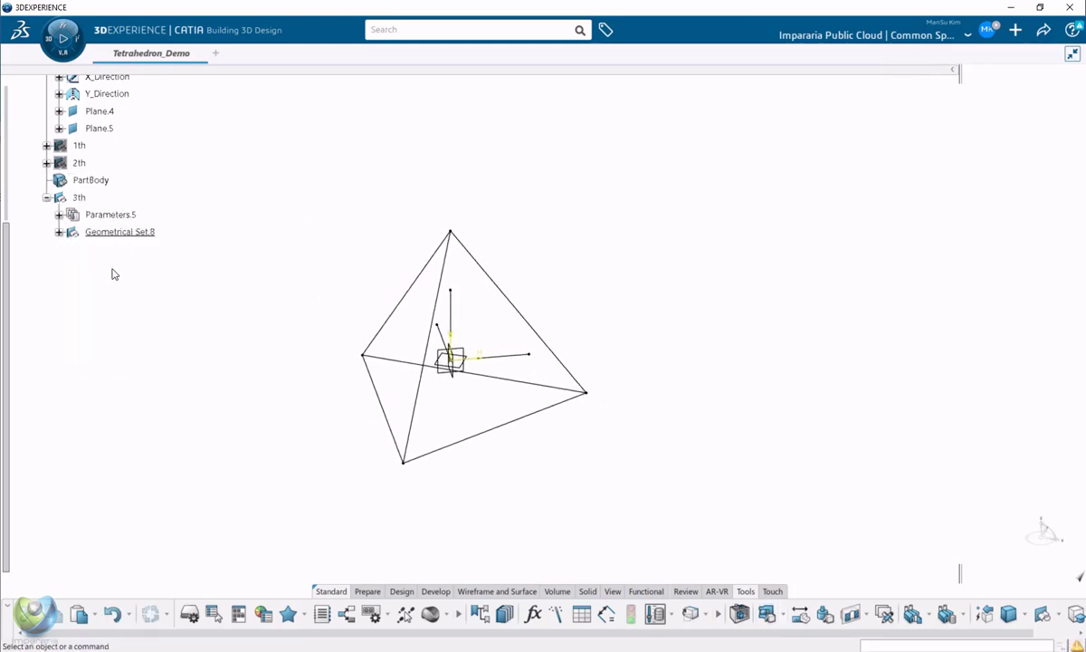
pyautogui.scroll(3, 133, 238)
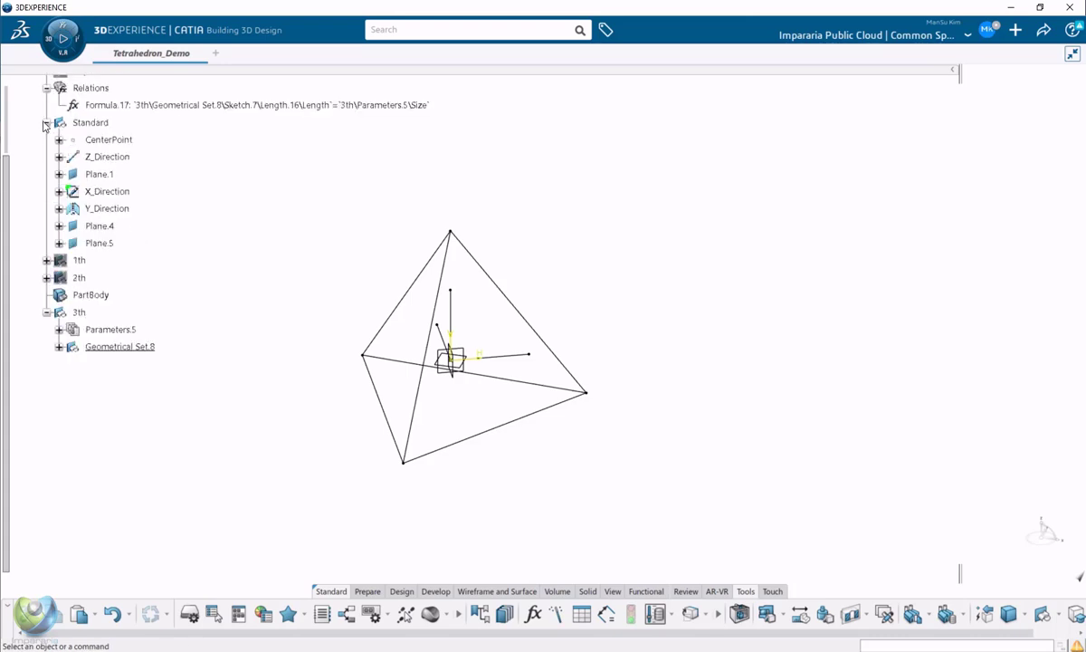
pyautogui.click(46, 123)
pyautogui.scroll(2, 153, 200)
pyautogui.moveTo(514, 407); pyautogui.dragTo(479, 398, button='middle')
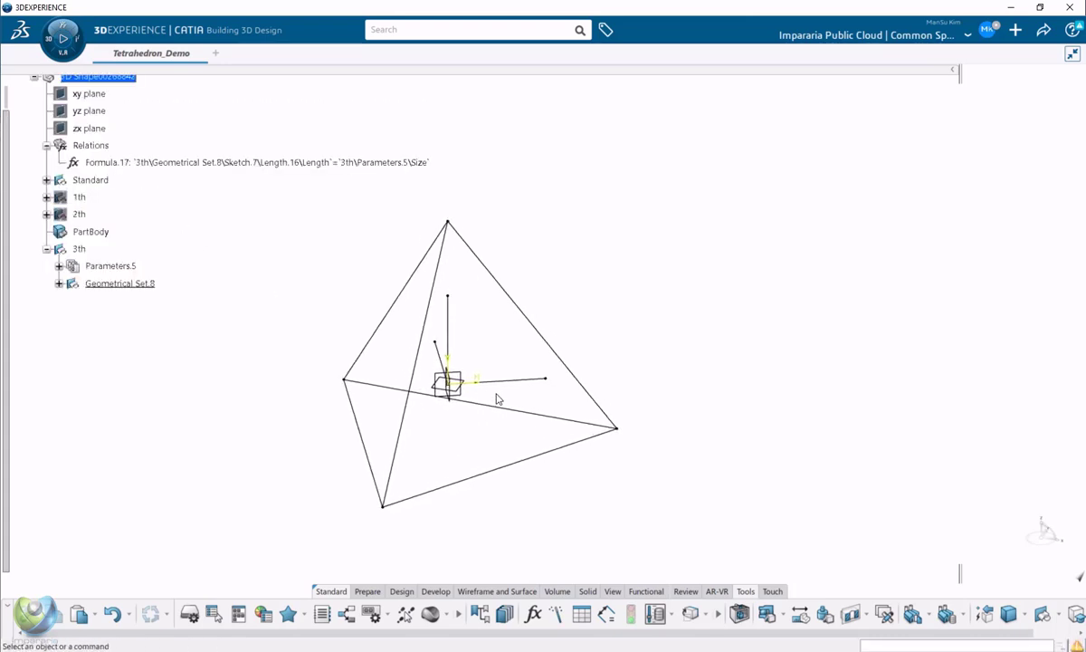
pyautogui.moveTo(454, 439); pyautogui.dragTo(521, 441, button='middle')
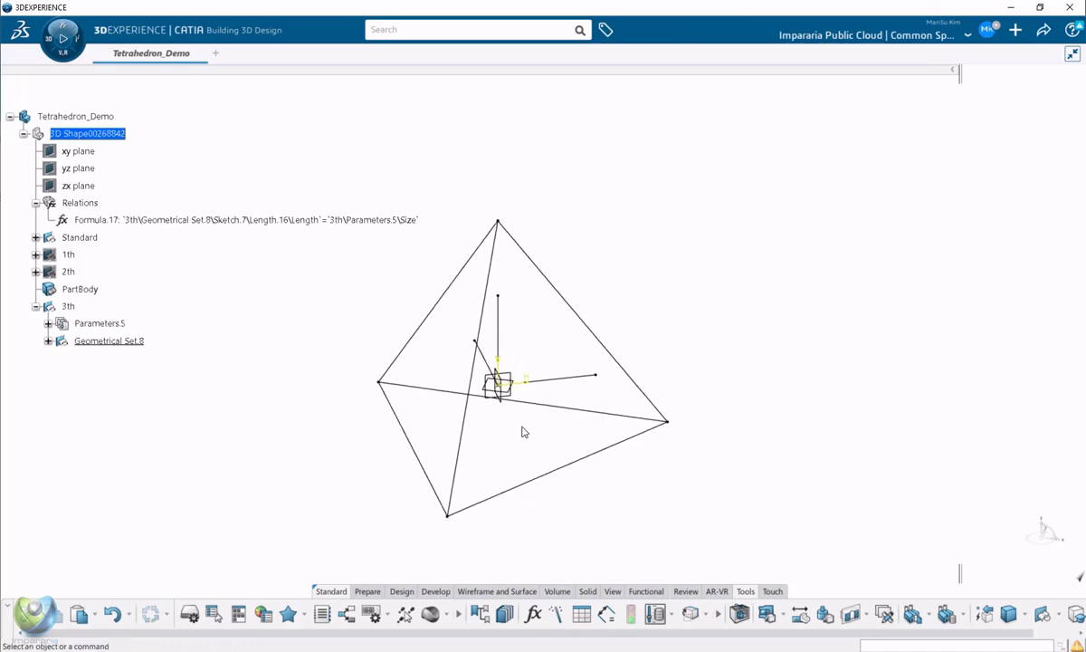